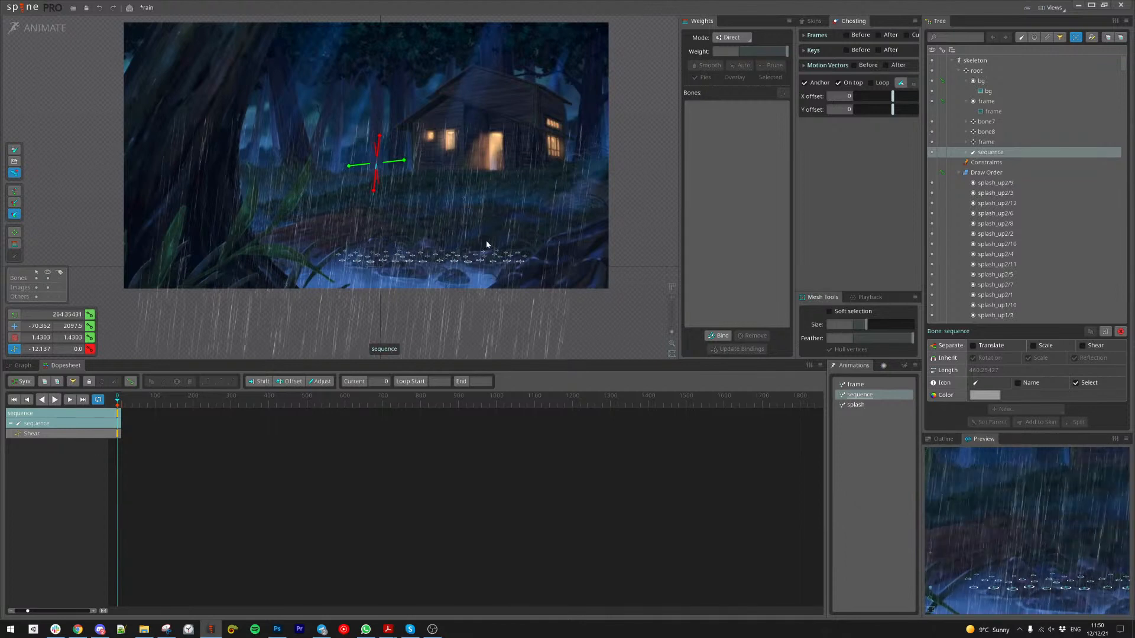
Step: Switch to the frame animation, play it and examine how the rain moves across the scene
{"action": "scroll", "coordinate": [492, 296], "scroll_direction": "up", "scroll_amount": 3}
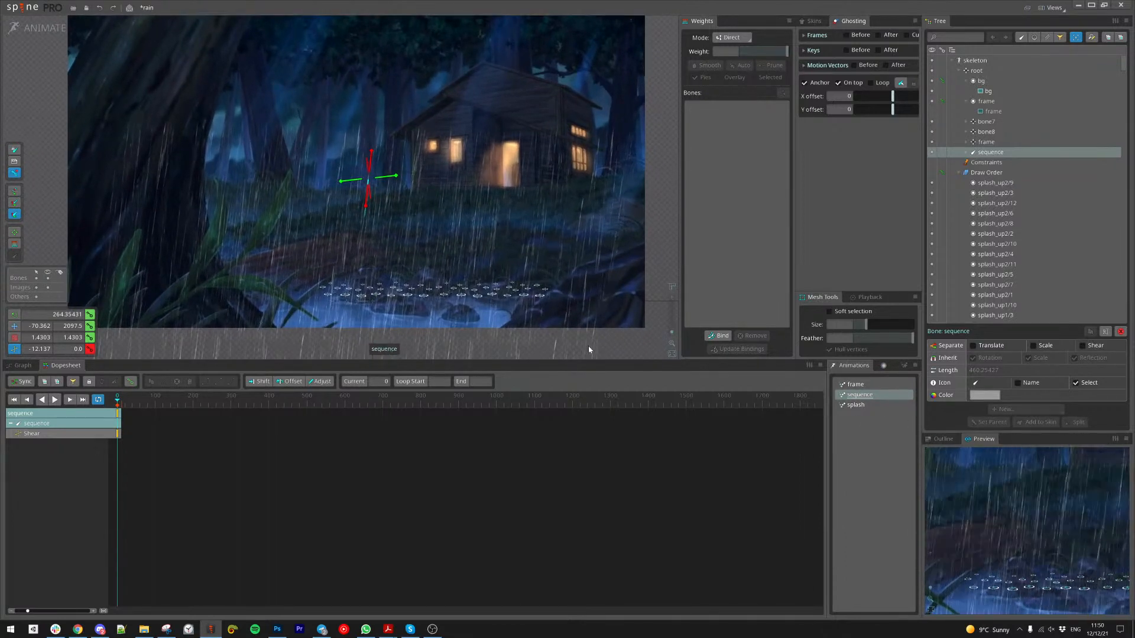
{"action": "scroll", "coordinate": [376, 328], "scroll_direction": "down", "scroll_amount": 2}
{"action": "left_click", "coordinate": [855, 384]}
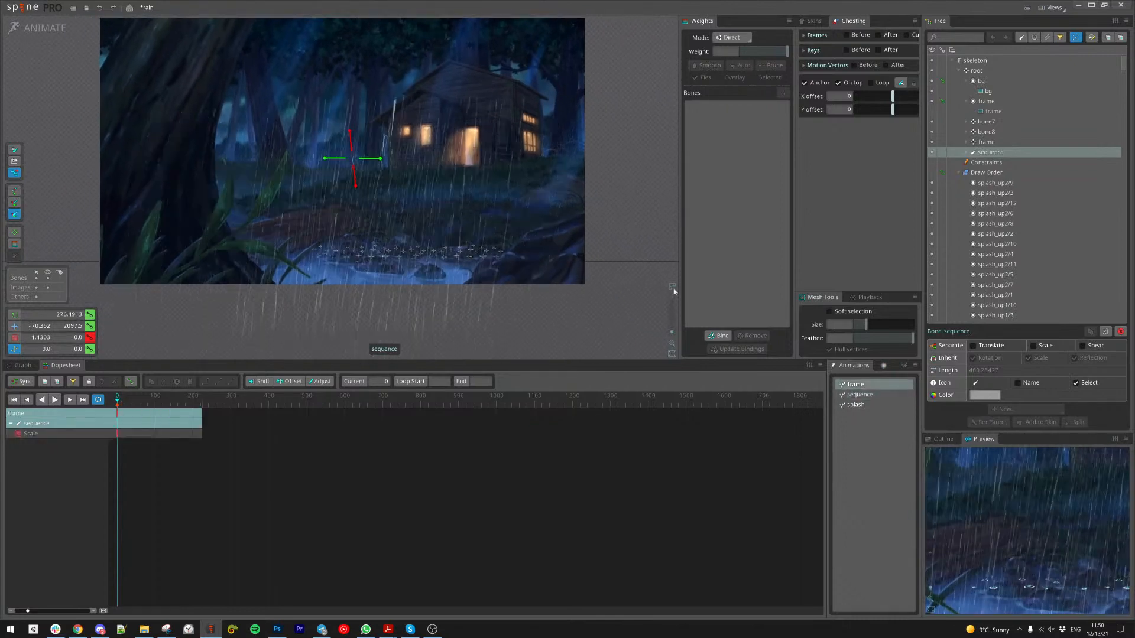
{"action": "scroll", "coordinate": [477, 264], "scroll_direction": "up", "scroll_amount": 1}
{"action": "scroll", "coordinate": [384, 226], "scroll_direction": "up", "scroll_amount": 2}
{"action": "key", "text": "d"}
{"action": "key", "text": "v"}
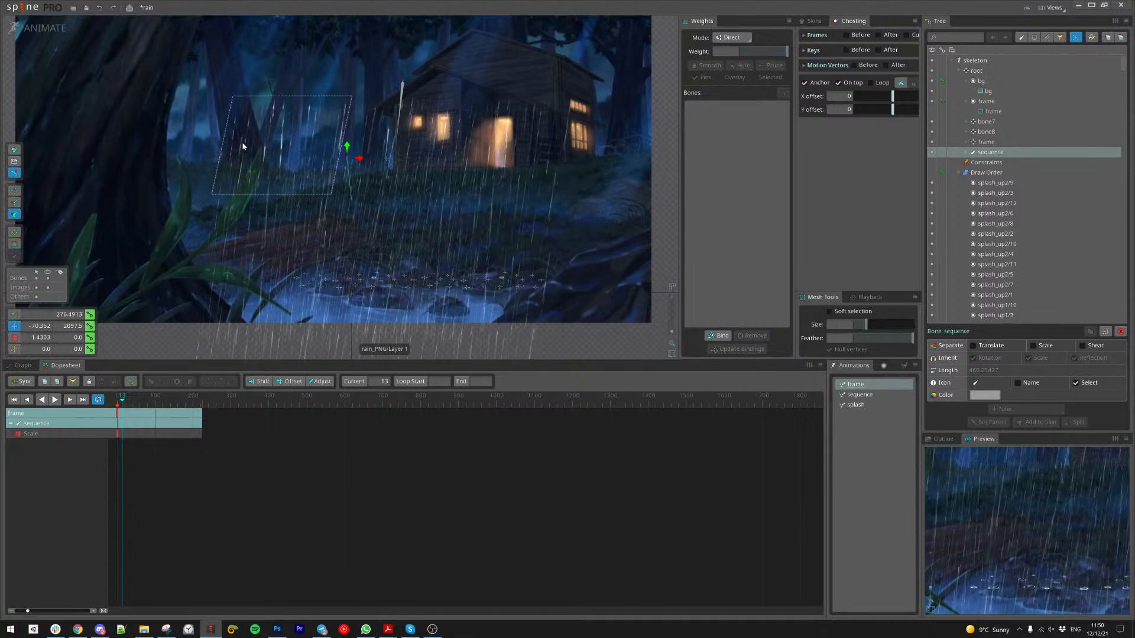
{"action": "scroll", "coordinate": [242, 142], "scroll_direction": "up", "scroll_amount": 3}
{"action": "scroll", "coordinate": [520, 186], "scroll_direction": "down", "scroll_amount": 1}
{"action": "left_click_drag", "start_coordinate": [507, 188], "coordinate": [388, 143]}
{"action": "key", "text": "l"}
{"action": "scroll", "coordinate": [314, 342], "scroll_direction": "down", "scroll_amount": 3}
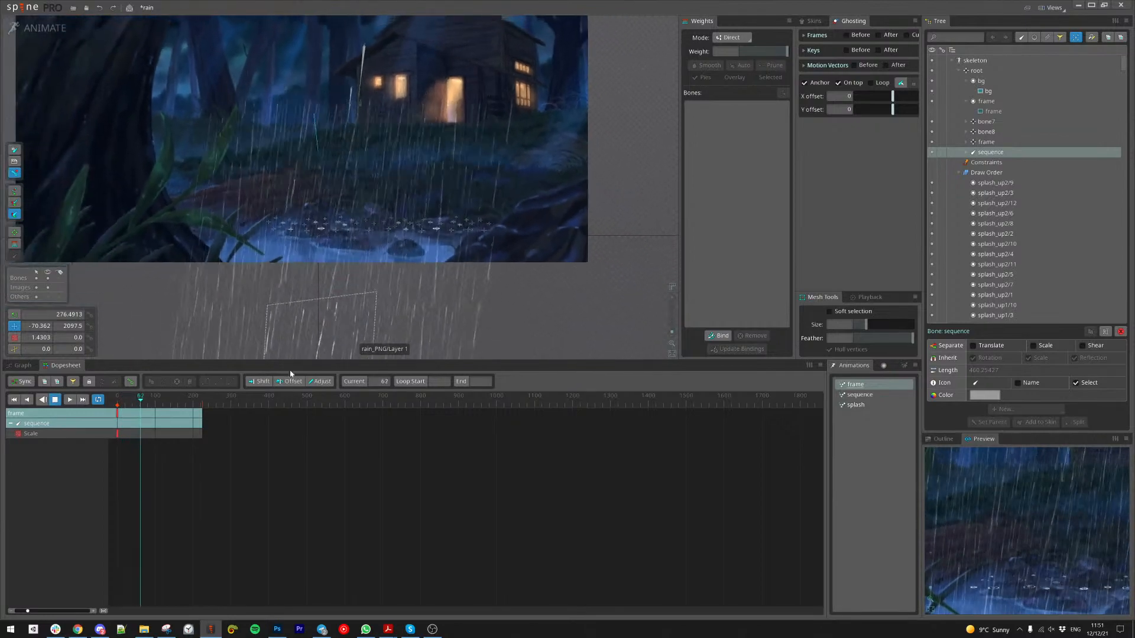
{"action": "key", "text": "l"}
Step: Deselect the bone, stretch all keys of the frame animation to about frame 560 and play the slowed-down rain
{"action": "key", "text": "space"}
{"action": "left_click_drag", "start_coordinate": [228, 438], "coordinate": [116, 408]}
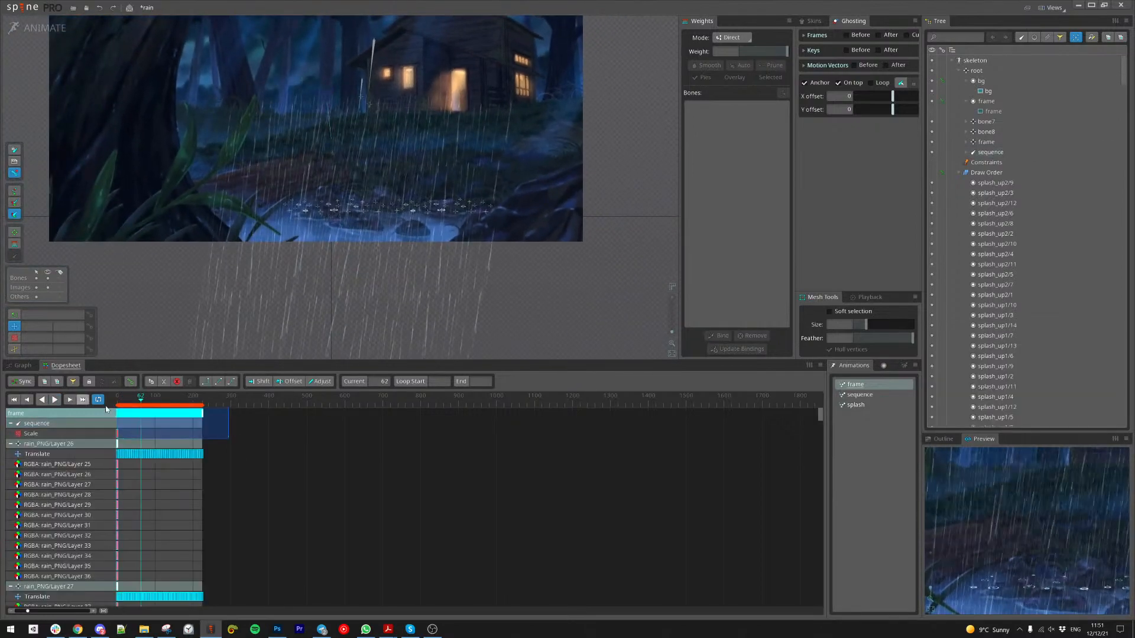
{"action": "left_click_drag", "start_coordinate": [231, 419], "coordinate": [395, 415]}
{"action": "key", "text": "l"}
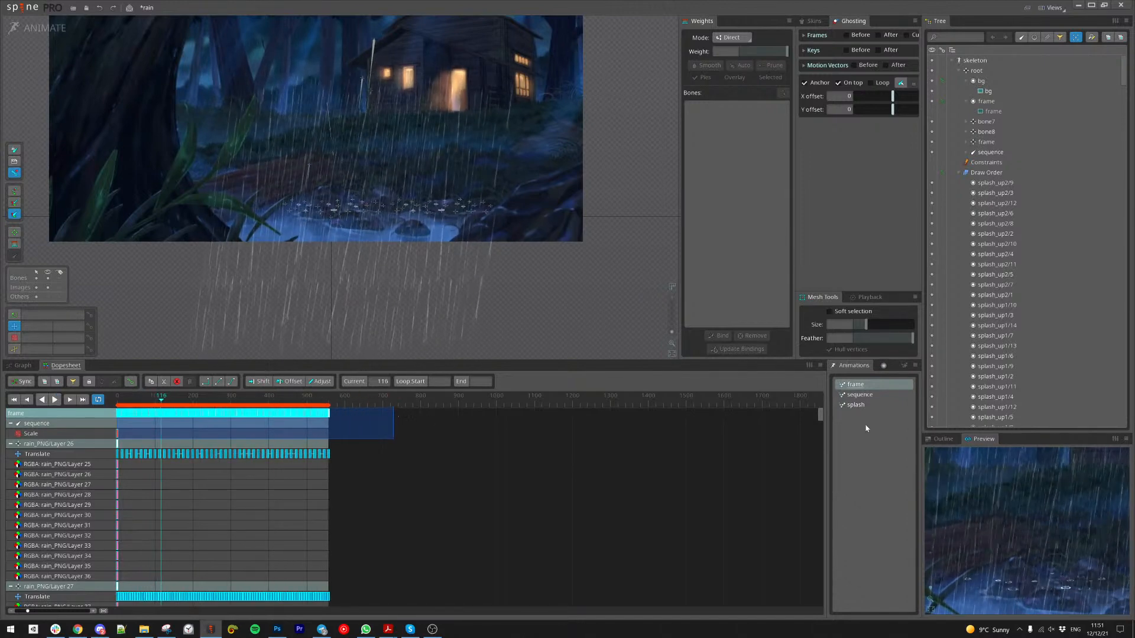
Step: Switch to the sequence animation, select the raindrop image rain_PNG/Layer 3 and inspect its slot's attachment keys
{"action": "left_click", "coordinate": [859, 395]}
{"action": "scroll", "coordinate": [278, 213], "scroll_direction": "up", "scroll_amount": 8}
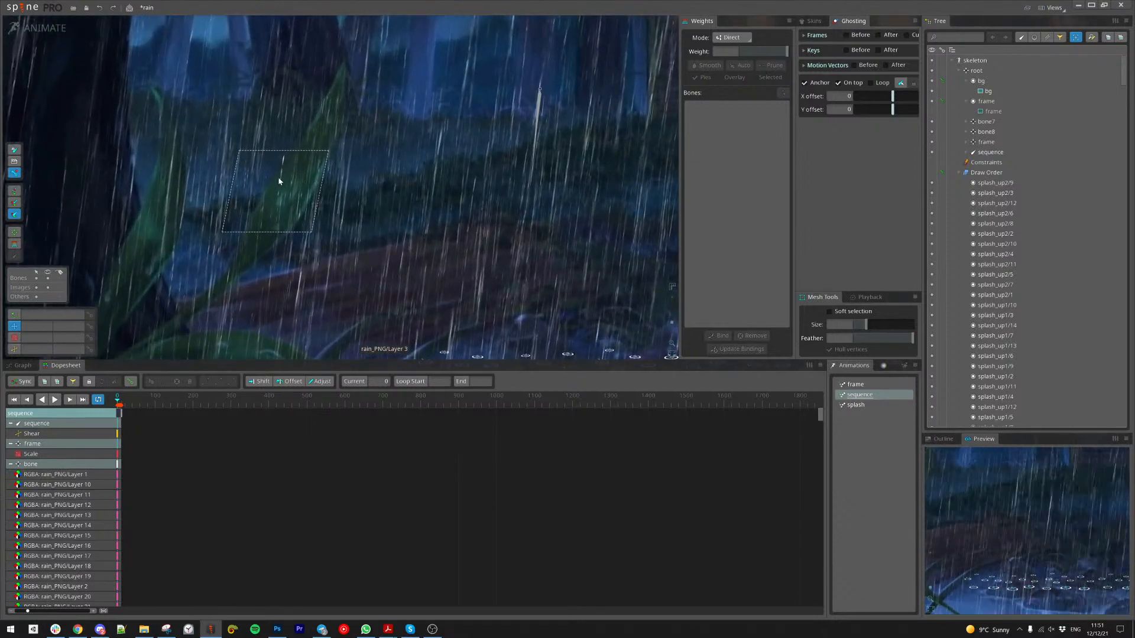
{"action": "left_click", "coordinate": [288, 202]}
{"action": "scroll", "coordinate": [129, 400], "scroll_direction": "up", "scroll_amount": 10}
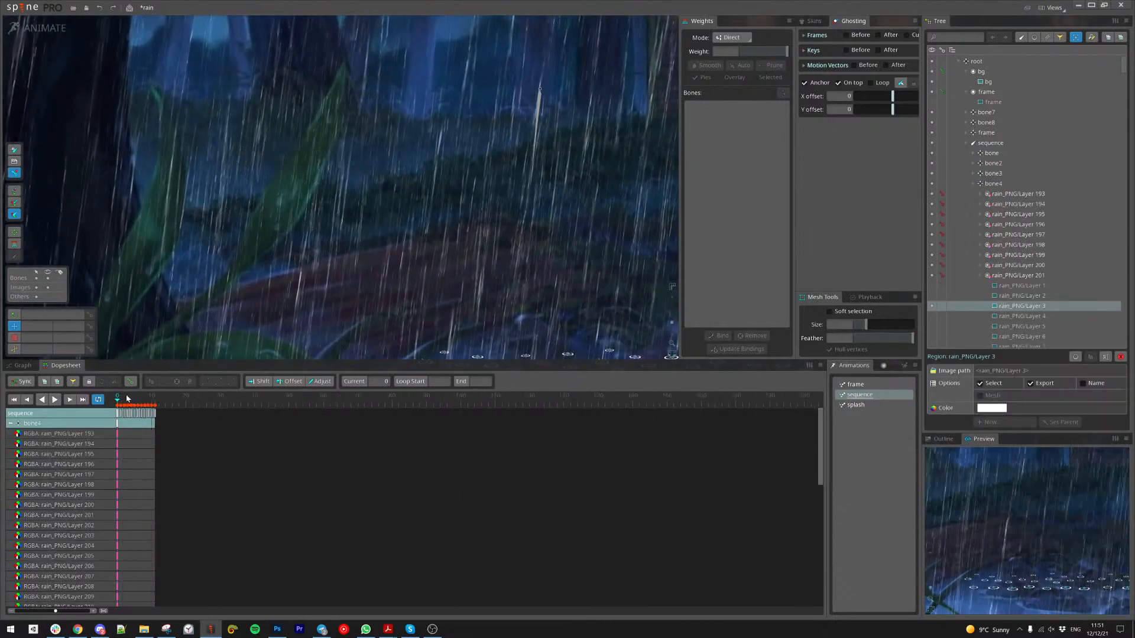
{"action": "scroll", "coordinate": [142, 508], "scroll_direction": "down", "scroll_amount": 8}
{"action": "scroll", "coordinate": [152, 511], "scroll_direction": "down", "scroll_amount": 1}
{"action": "scroll", "coordinate": [294, 176], "scroll_direction": "up", "scroll_amount": 5}
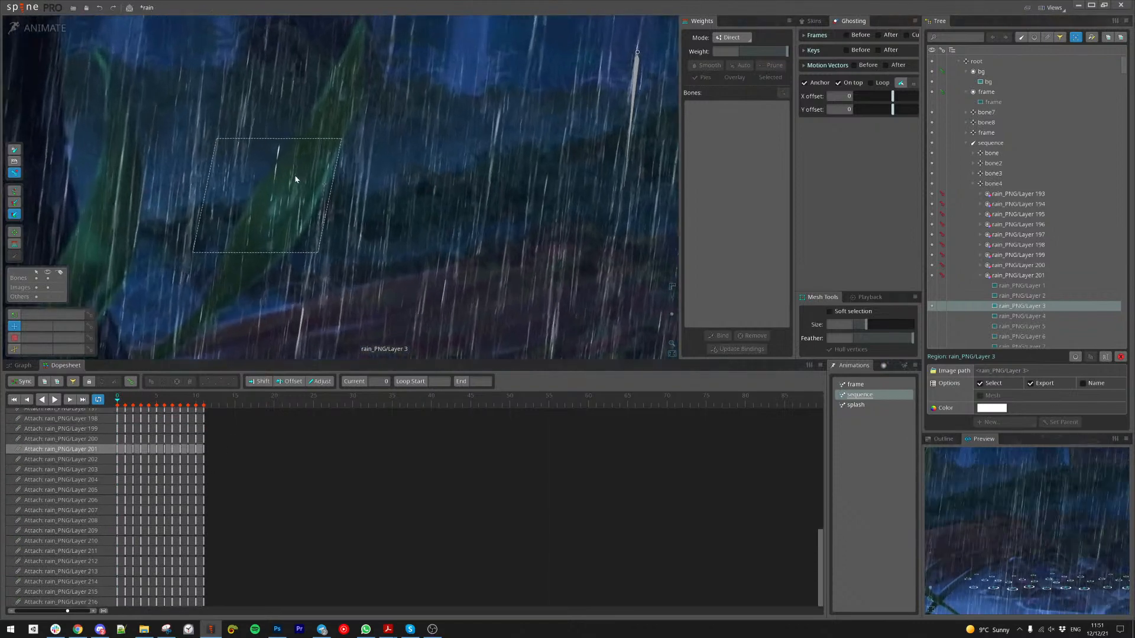
{"action": "scroll", "coordinate": [298, 178], "scroll_direction": "down", "scroll_amount": 5}
{"action": "scroll", "coordinate": [383, 203], "scroll_direction": "down", "scroll_amount": 3}
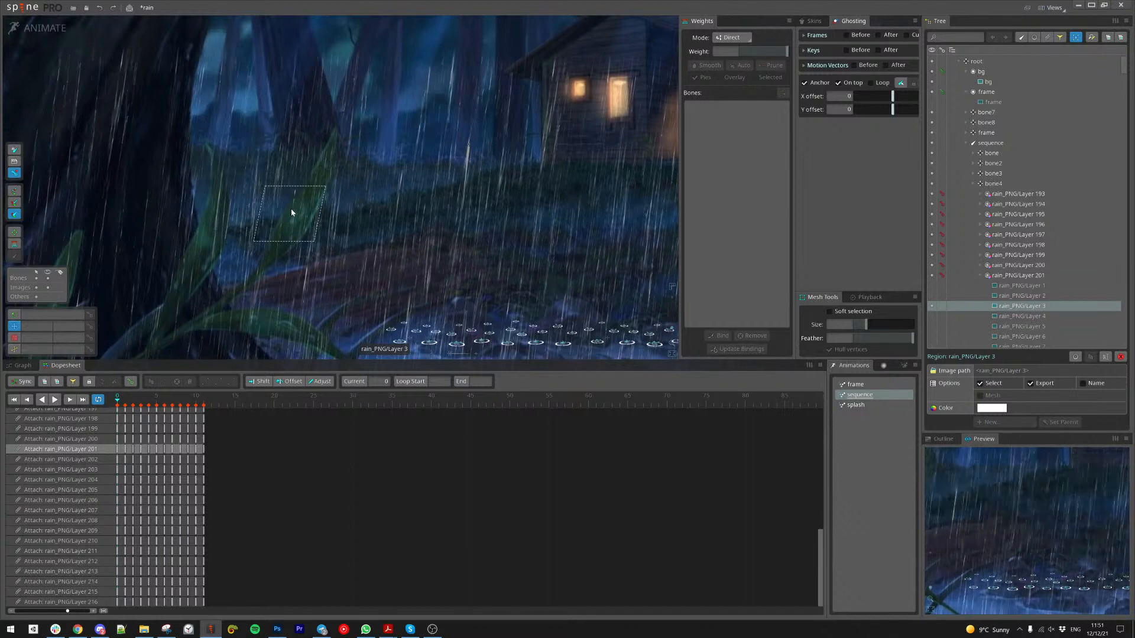
Step: Play the sequence animation and examine the frame-by-frame rain over the whole background
{"action": "scroll", "coordinate": [290, 237], "scroll_direction": "up", "scroll_amount": 3}
{"action": "key", "text": "d"}
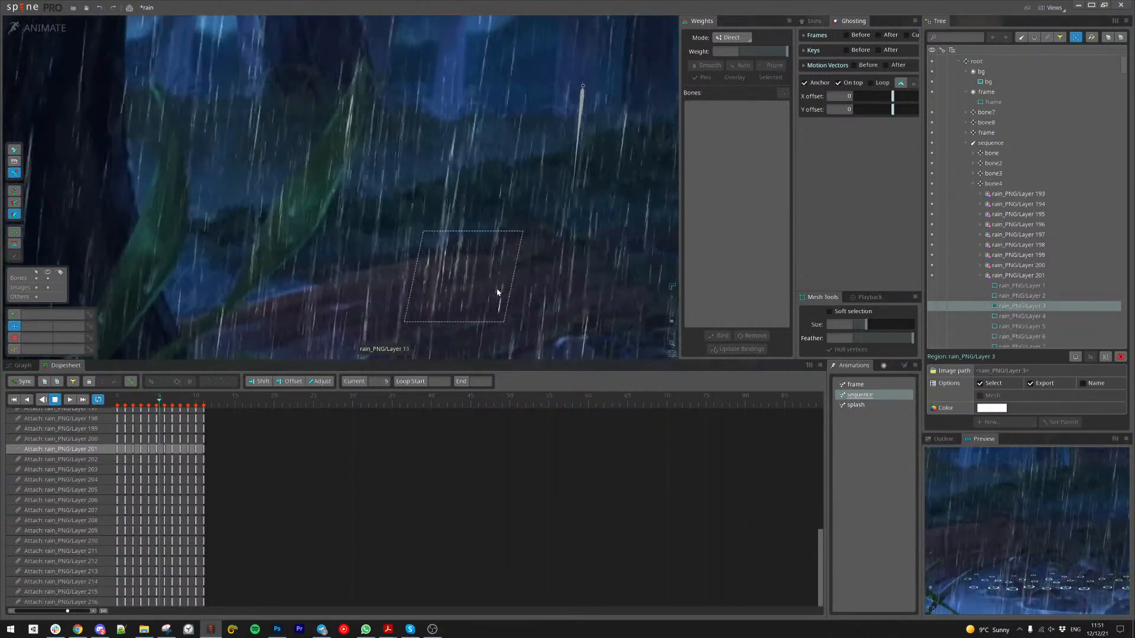
{"action": "scroll", "coordinate": [481, 286], "scroll_direction": "down", "scroll_amount": 4}
{"action": "left_click_drag", "start_coordinate": [388, 179], "coordinate": [390, 255]}
{"action": "scroll", "coordinate": [426, 226], "scroll_direction": "down", "scroll_amount": 3}
{"action": "left_click_drag", "start_coordinate": [582, 261], "coordinate": [350, 266]}
{"action": "scroll", "coordinate": [355, 264], "scroll_direction": "up", "scroll_amount": 2}
{"action": "left_click_drag", "start_coordinate": [399, 235], "coordinate": [414, 241]}
{"action": "key", "text": "d"}
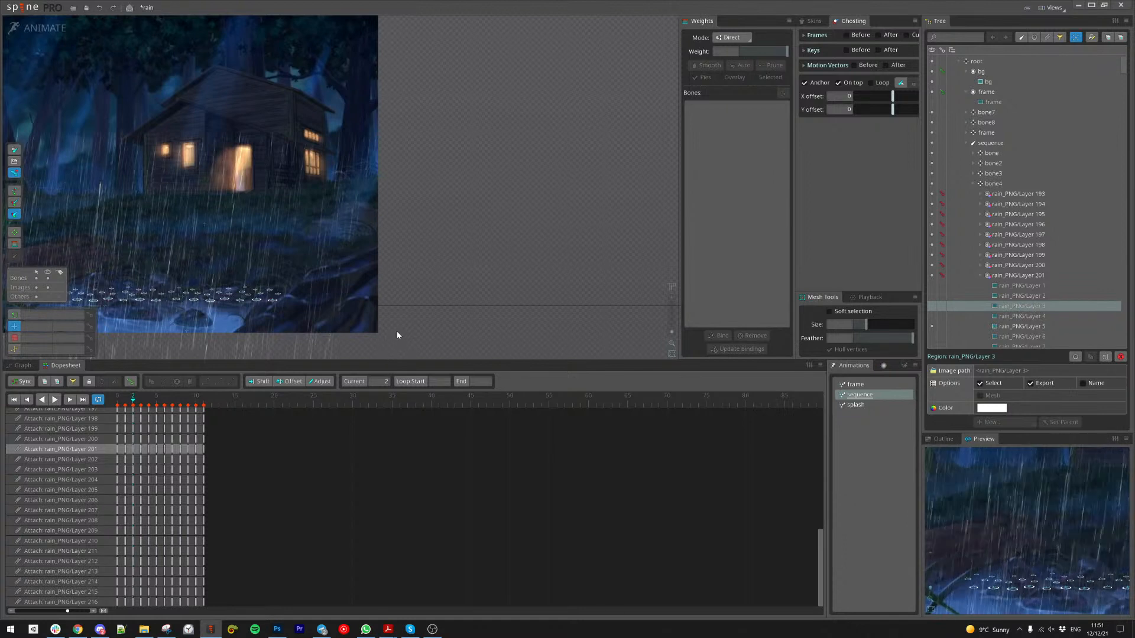
Step: Select the sequence bone and shear it to about -15.28 at frame 2 to slant the rain
{"action": "scroll", "coordinate": [389, 334], "scroll_direction": "down", "scroll_amount": 2}
{"action": "left_click_drag", "start_coordinate": [266, 254], "coordinate": [371, 256]}
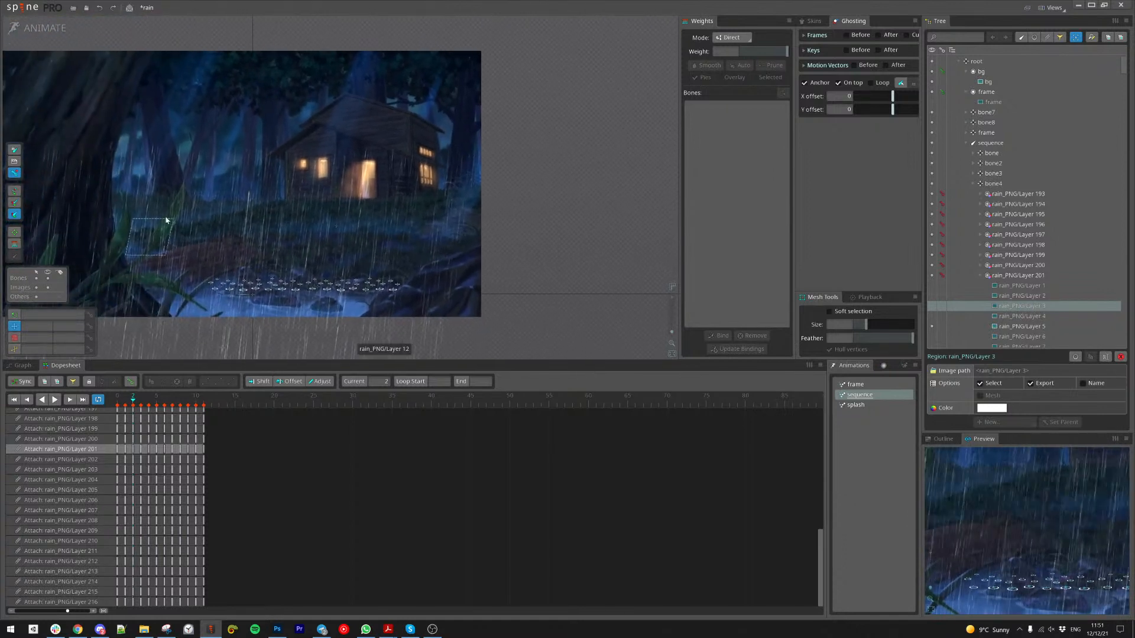
{"action": "scroll", "coordinate": [252, 209], "scroll_direction": "up", "scroll_amount": 3}
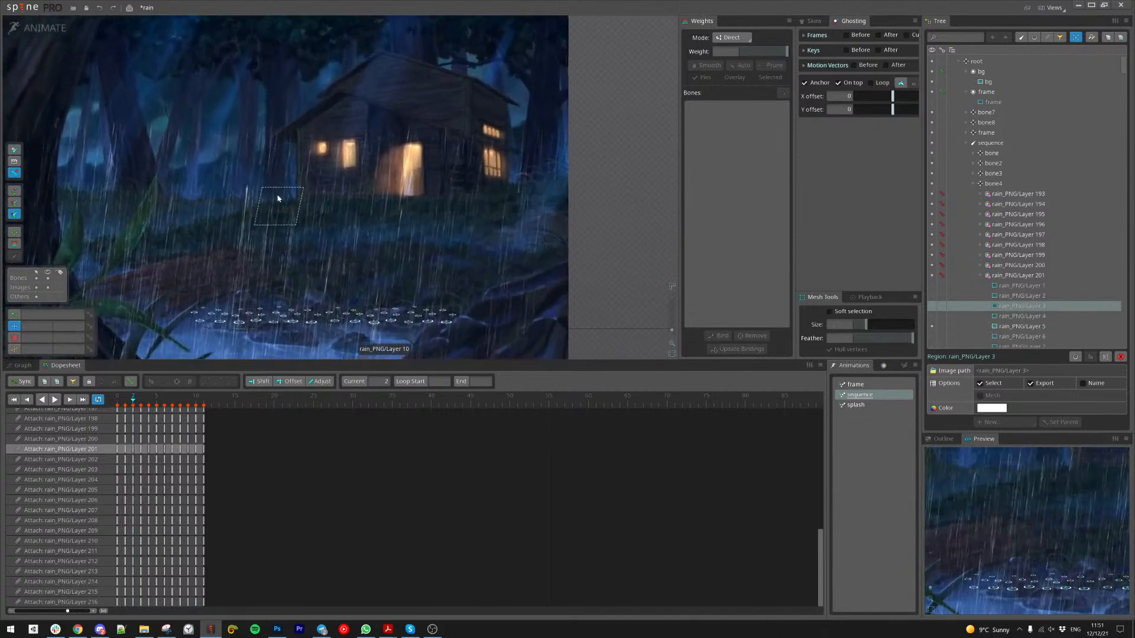
{"action": "scroll", "coordinate": [984, 133], "scroll_direction": "up", "scroll_amount": 1}
{"action": "left_click", "coordinate": [987, 152]}
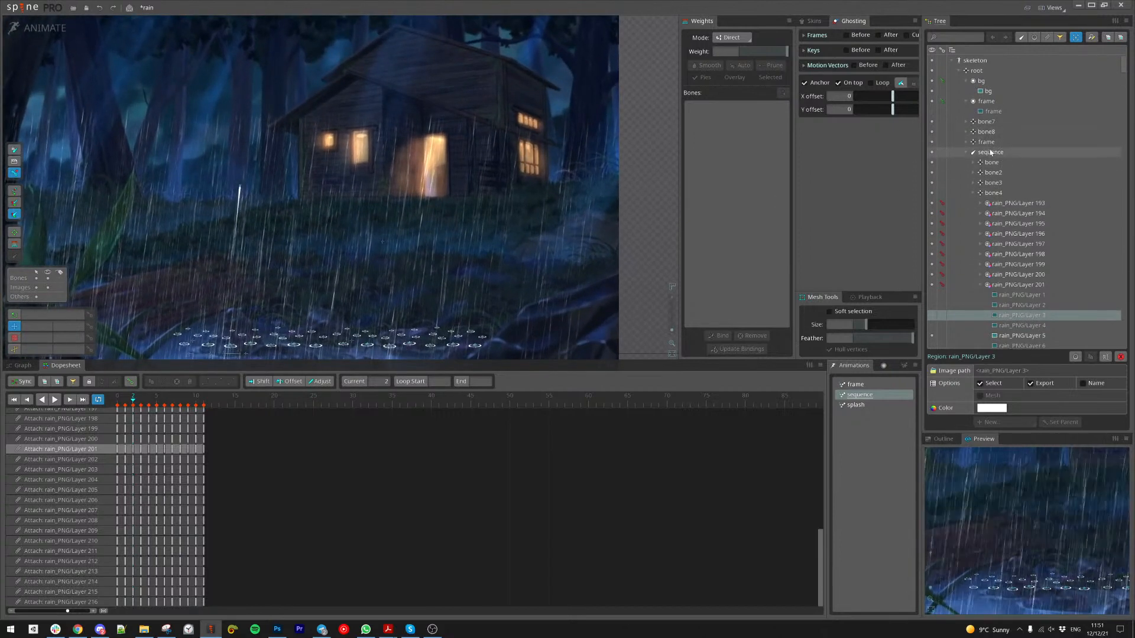
{"action": "mouse_move", "coordinate": [237, 214]}
{"action": "left_mouse_down"}
{"action": "mouse_move", "coordinate": [249, 221]}
{"action": "mouse_move", "coordinate": [240, 219]}
{"action": "left_mouse_up"}
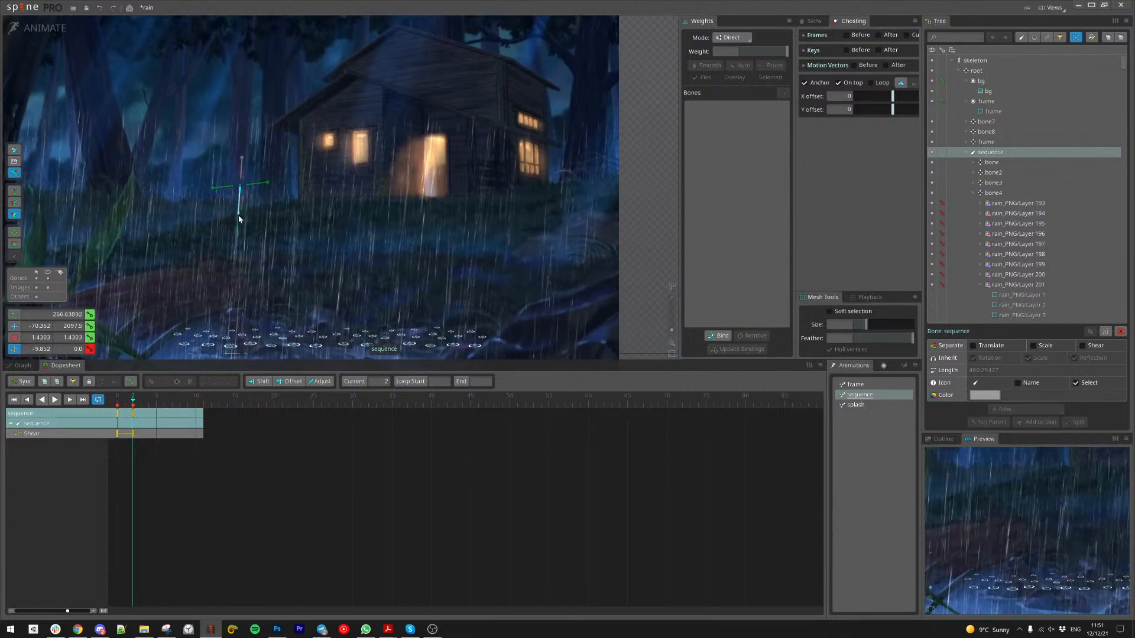
{"action": "scroll", "coordinate": [356, 207], "scroll_direction": "down", "scroll_amount": 2}
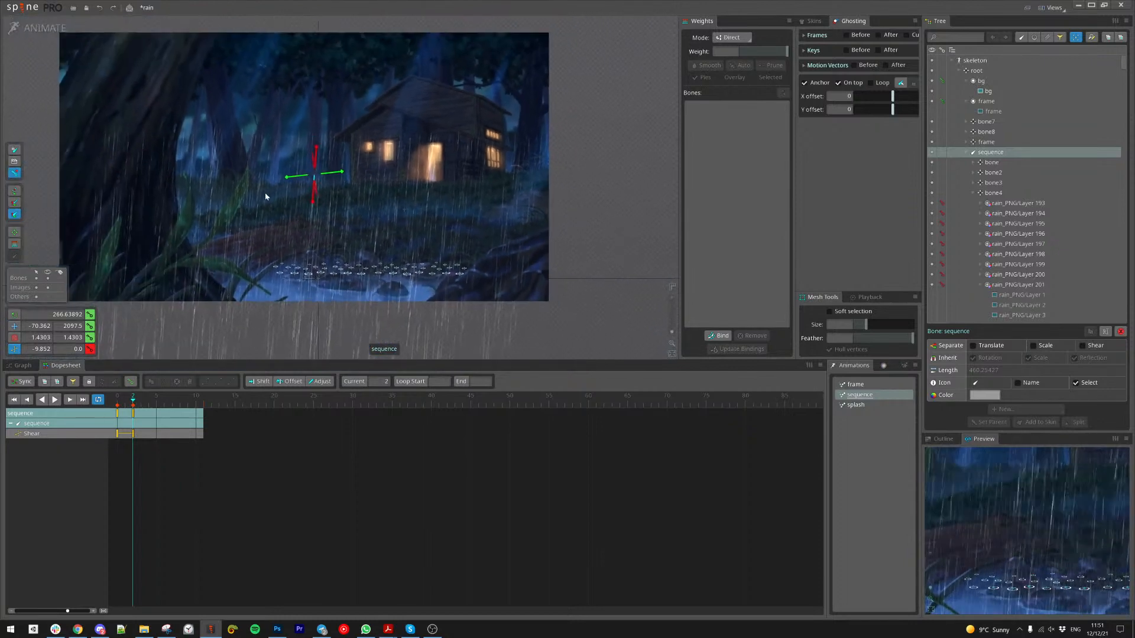
{"action": "scroll", "coordinate": [357, 204], "scroll_direction": "up", "scroll_amount": 2}
{"action": "left_click_drag", "start_coordinate": [294, 185], "coordinate": [294, 193]}
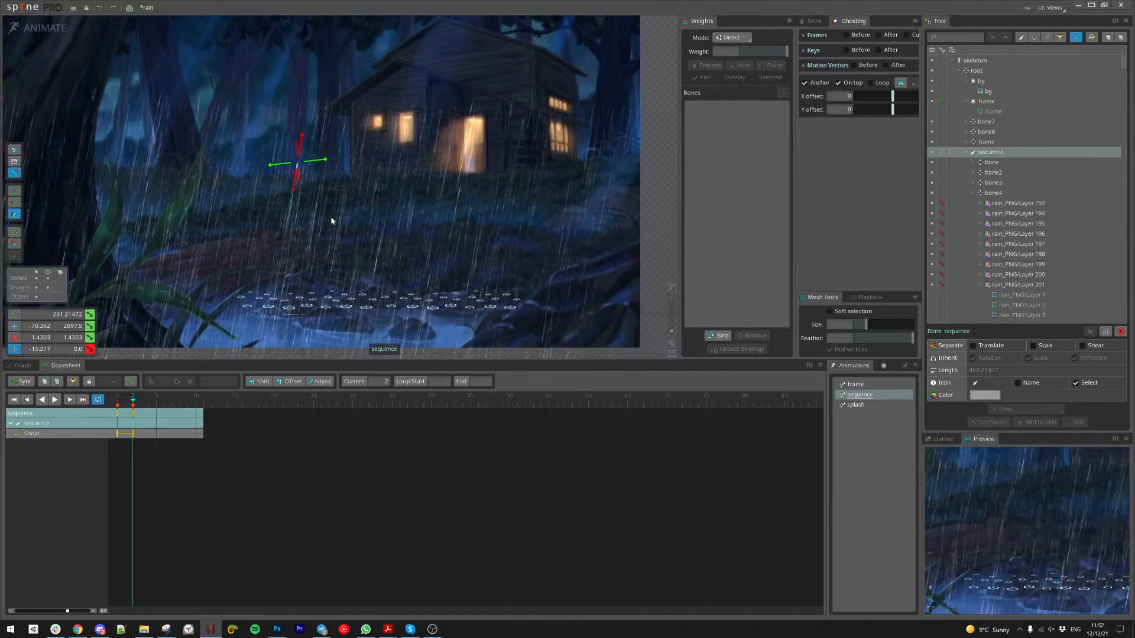
{"action": "scroll", "coordinate": [330, 217], "scroll_direction": "down", "scroll_amount": 3}
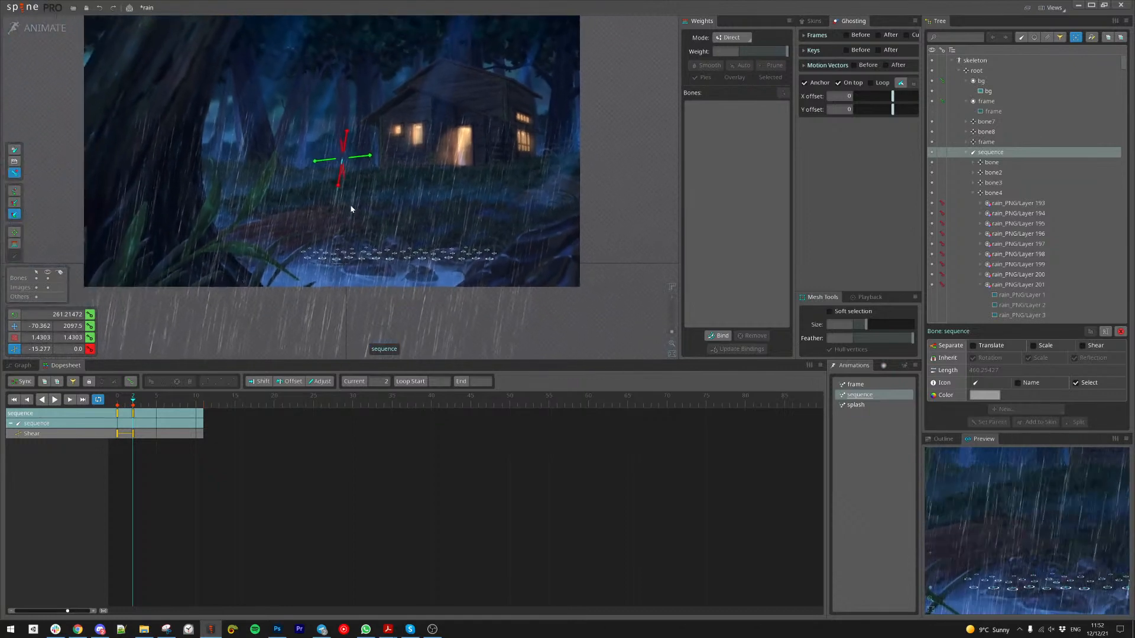
{"action": "scroll", "coordinate": [315, 257], "scroll_direction": "up", "scroll_amount": 3}
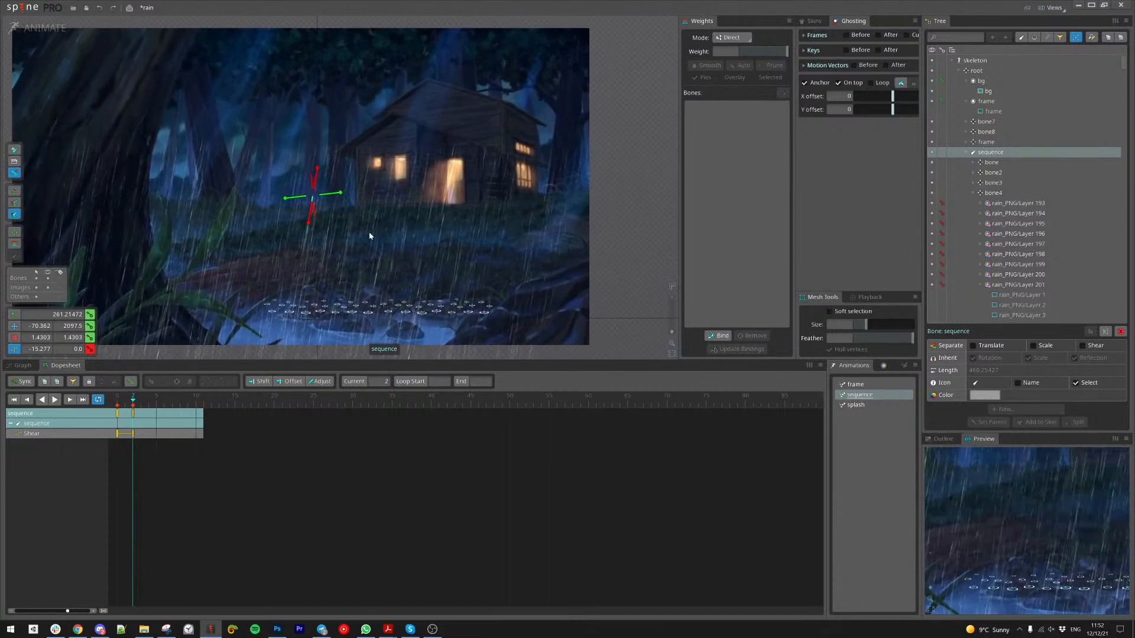
{"action": "left_click_drag", "start_coordinate": [372, 235], "coordinate": [309, 242]}
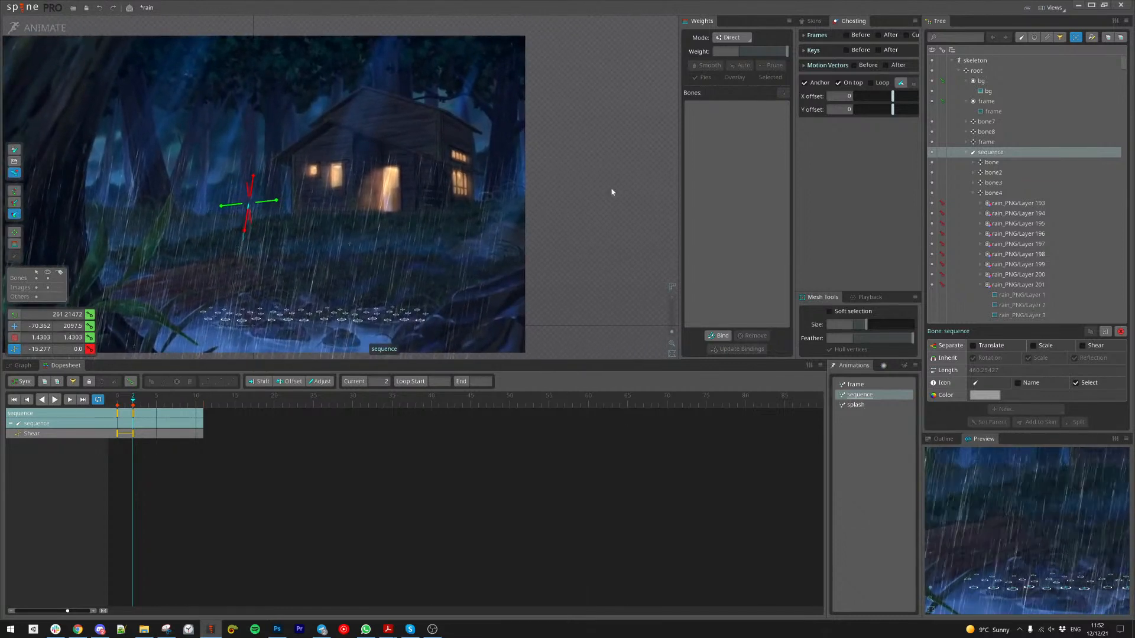
Step: Collapse the sequence bone, expand the frame bone and select it to examine its child bones
{"action": "left_click", "coordinate": [966, 153]}
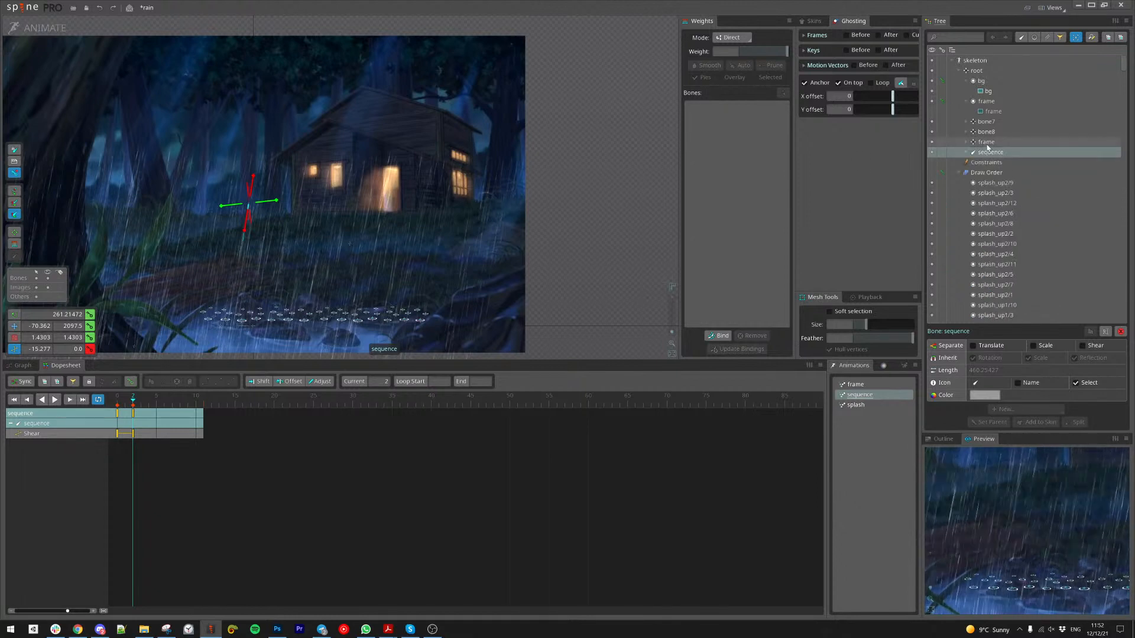
{"action": "left_click", "coordinate": [966, 142]}
{"action": "left_click", "coordinate": [944, 144]}
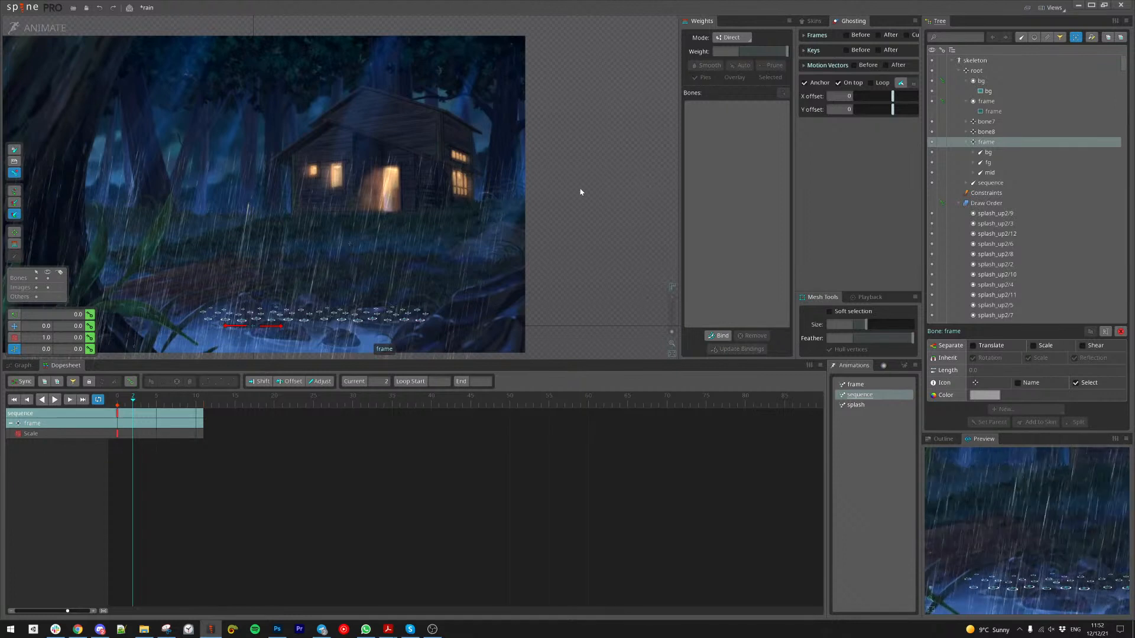
{"action": "scroll", "coordinate": [438, 243], "scroll_direction": "up", "scroll_amount": 3}
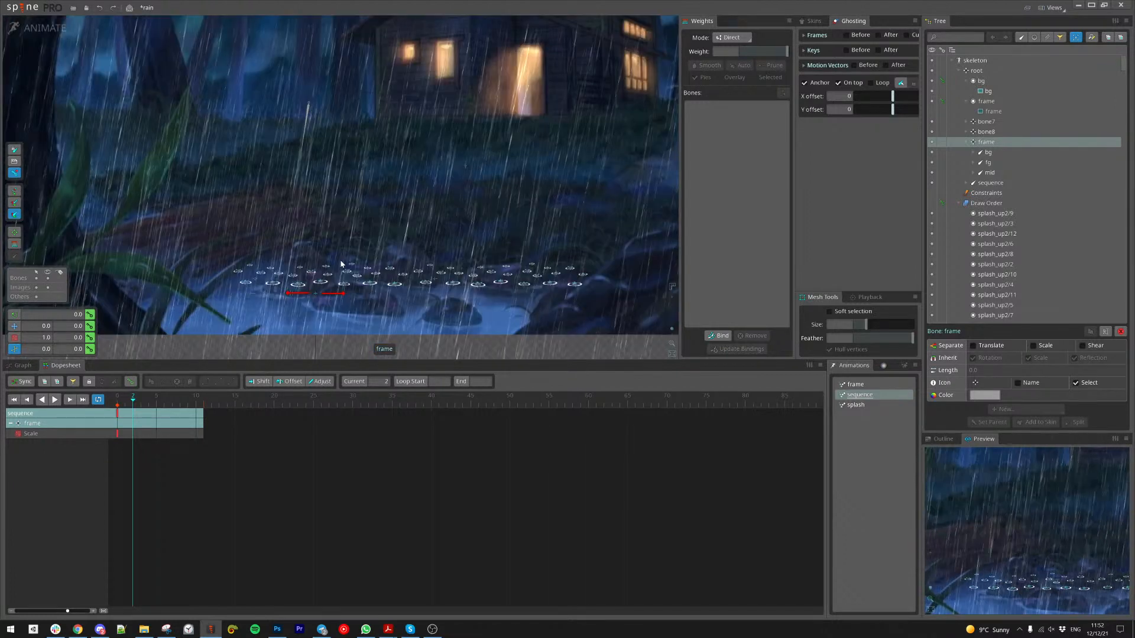
{"action": "scroll", "coordinate": [392, 253], "scroll_direction": "down", "scroll_amount": 3}
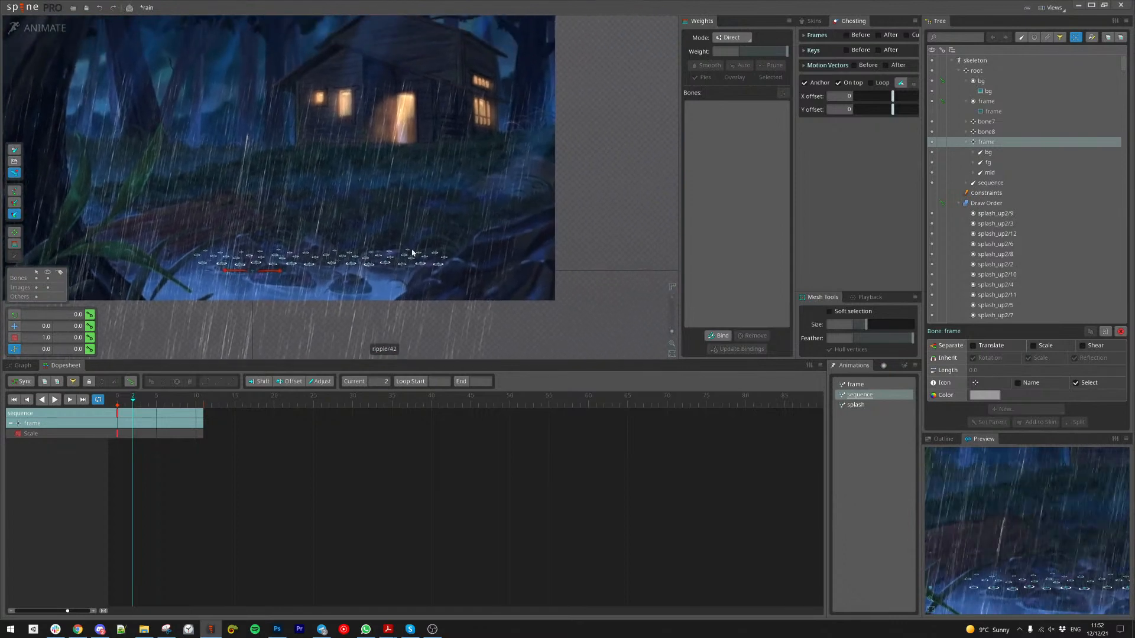
Step: Select the bg bone, enter setup mode, move its rain layer beside the background and undo the move
{"action": "left_click", "coordinate": [1008, 153]}
{"action": "scroll", "coordinate": [402, 190], "scroll_direction": "down", "scroll_amount": 3}
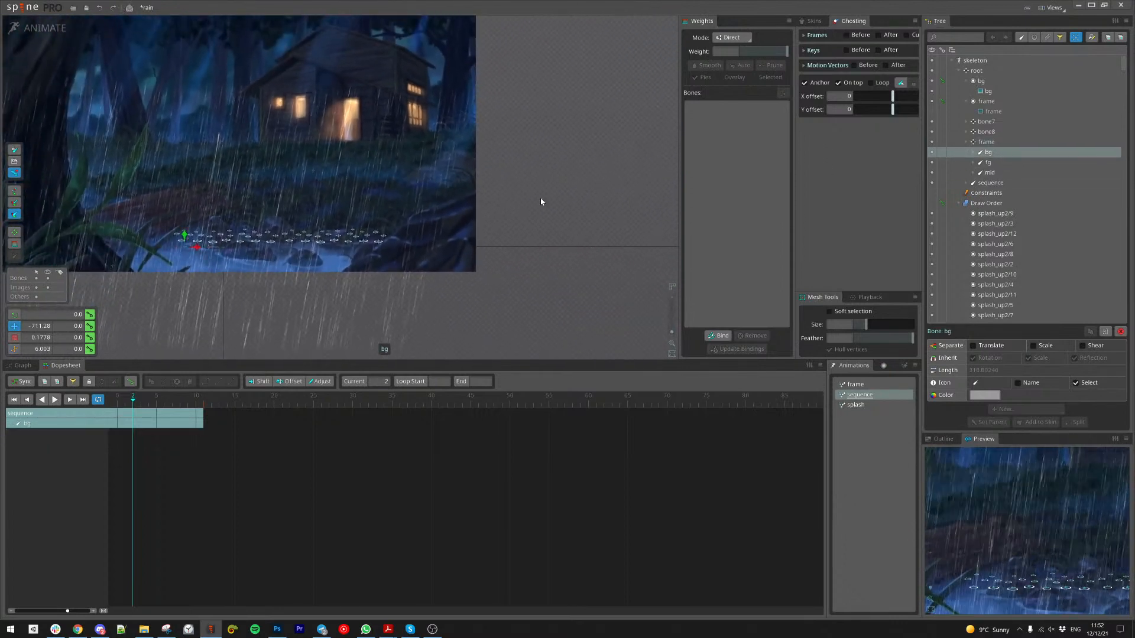
{"action": "key", "text": "Tab"}
{"action": "left_click_drag", "start_coordinate": [631, 281], "coordinate": [884, 252]}
{"action": "scroll", "coordinate": [498, 163], "scroll_direction": "up", "scroll_amount": 3}
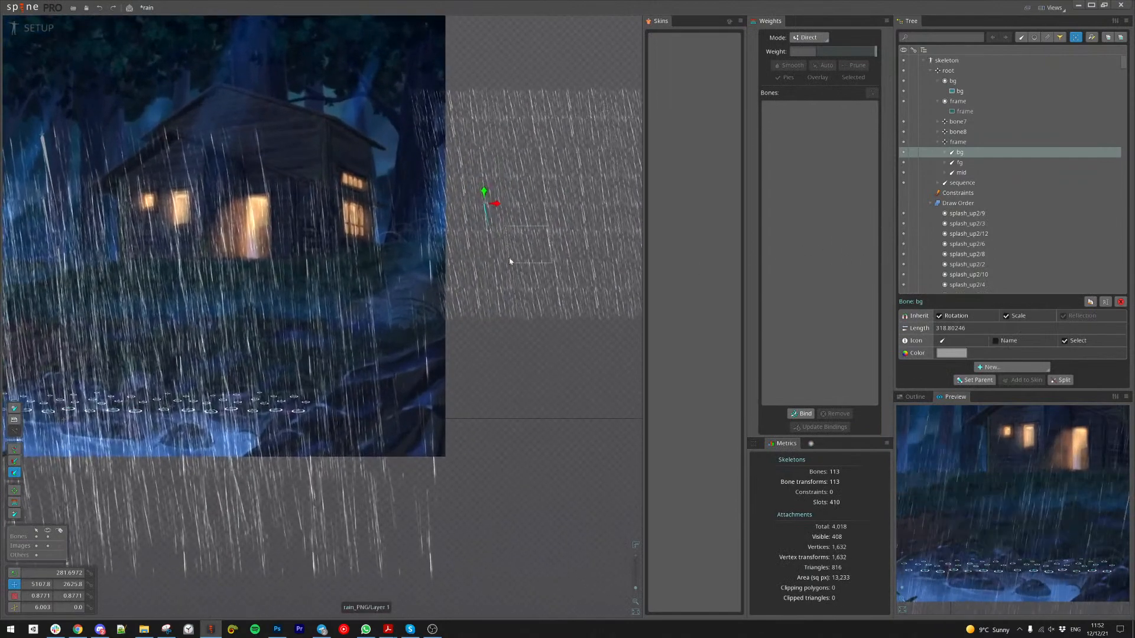
{"action": "scroll", "coordinate": [553, 278], "scroll_direction": "down", "scroll_amount": 3}
{"action": "key", "text": "ctrl+z"}
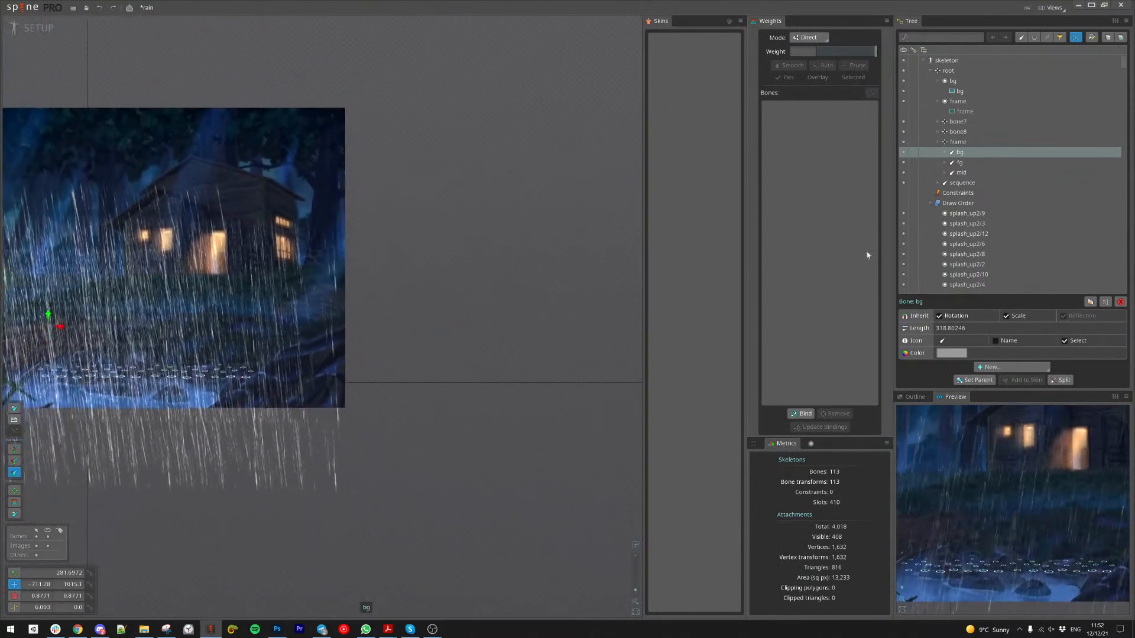
Step: Move the fg bone's rain layer beside the background to isolate it, and undo the move
{"action": "left_click", "coordinate": [960, 164]}
{"action": "left_click_drag", "start_coordinate": [490, 327], "coordinate": [882, 294]}
{"action": "key", "text": "ctrl+z"}
Step: Move the mid bone's rain layer beside the background twice to isolate it, undoing each move
{"action": "left_click", "coordinate": [961, 173]}
{"action": "left_click_drag", "start_coordinate": [396, 391], "coordinate": [742, 316]}
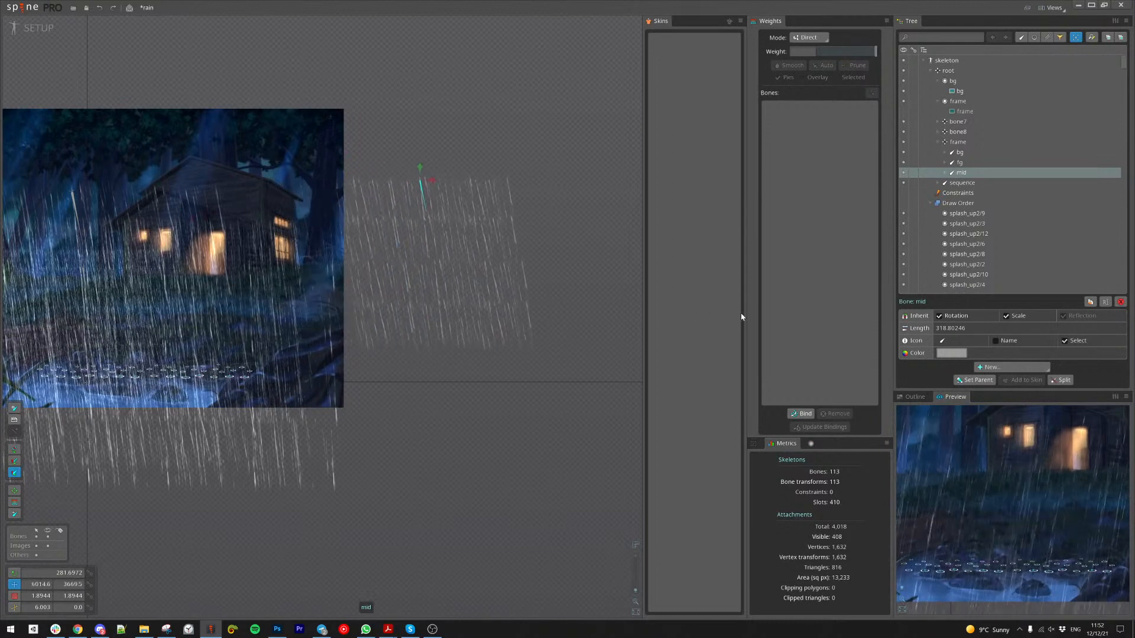
{"action": "key", "text": "ctrl+z"}
{"action": "left_click_drag", "start_coordinate": [378, 412], "coordinate": [782, 386]}
{"action": "key", "text": "ctrl+z"}
{"action": "scroll", "coordinate": [276, 309], "scroll_direction": "up", "scroll_amount": 3}
{"action": "scroll", "coordinate": [276, 309], "scroll_direction": "up", "scroll_amount": 2}
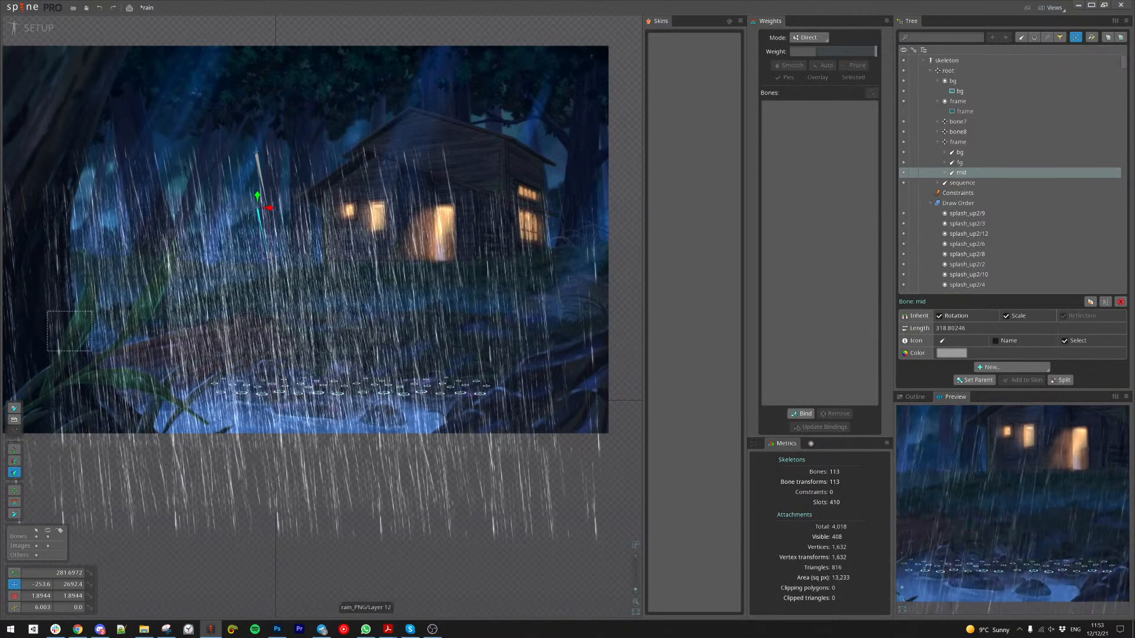
{"action": "scroll", "coordinate": [250, 302], "scroll_direction": "down", "scroll_amount": 2}
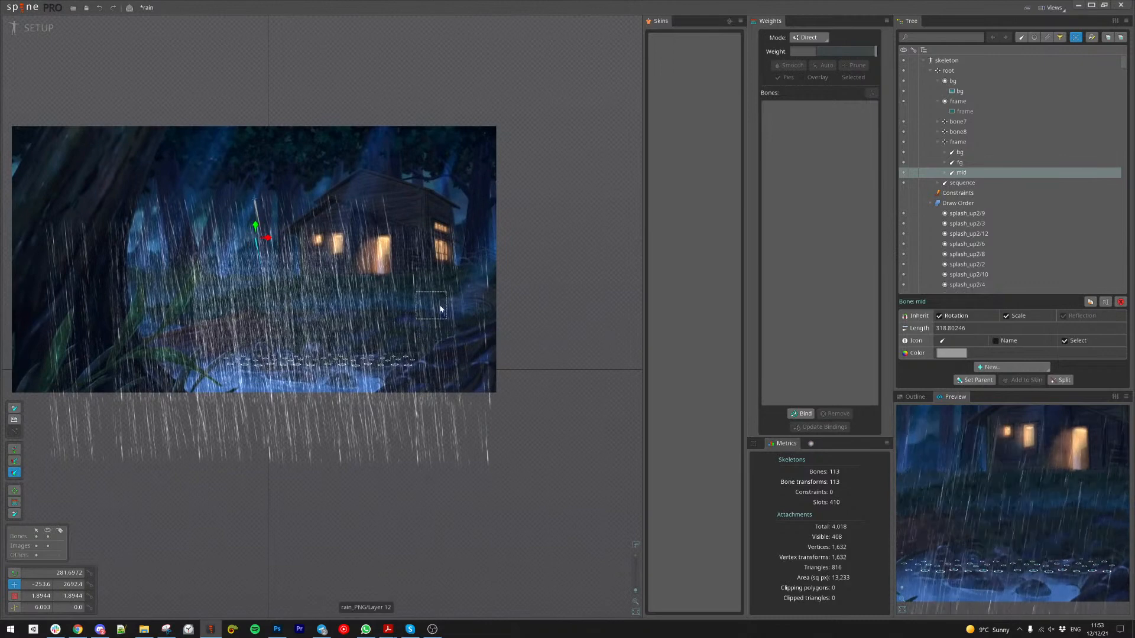
{"action": "scroll", "coordinate": [149, 266], "scroll_direction": "up", "scroll_amount": 1}
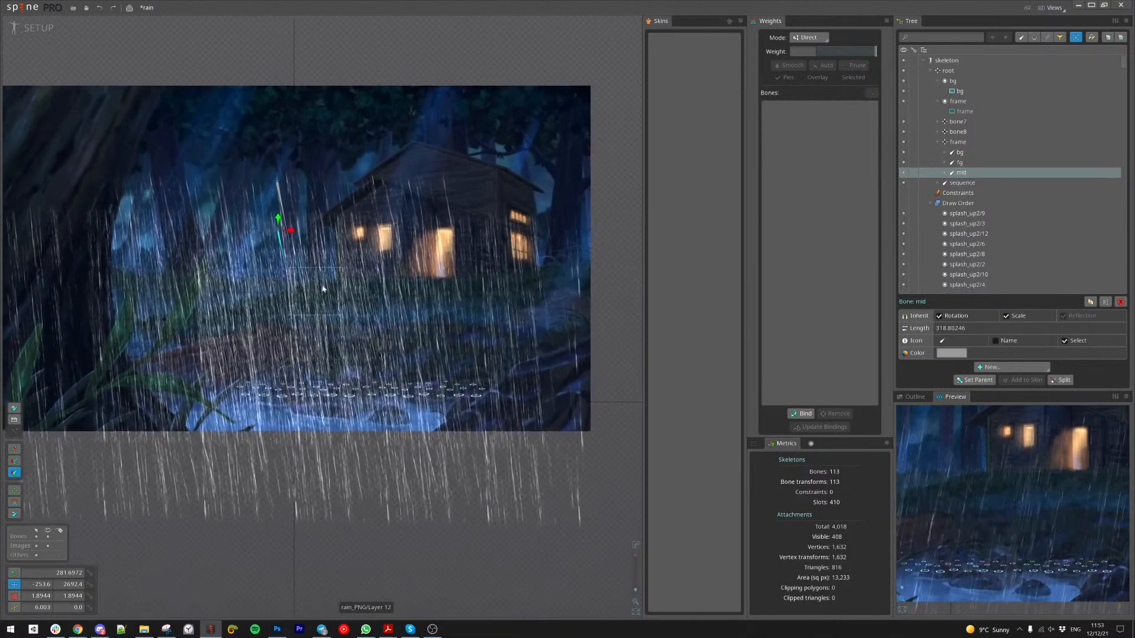
{"action": "left_click_drag", "start_coordinate": [317, 268], "coordinate": [351, 266]}
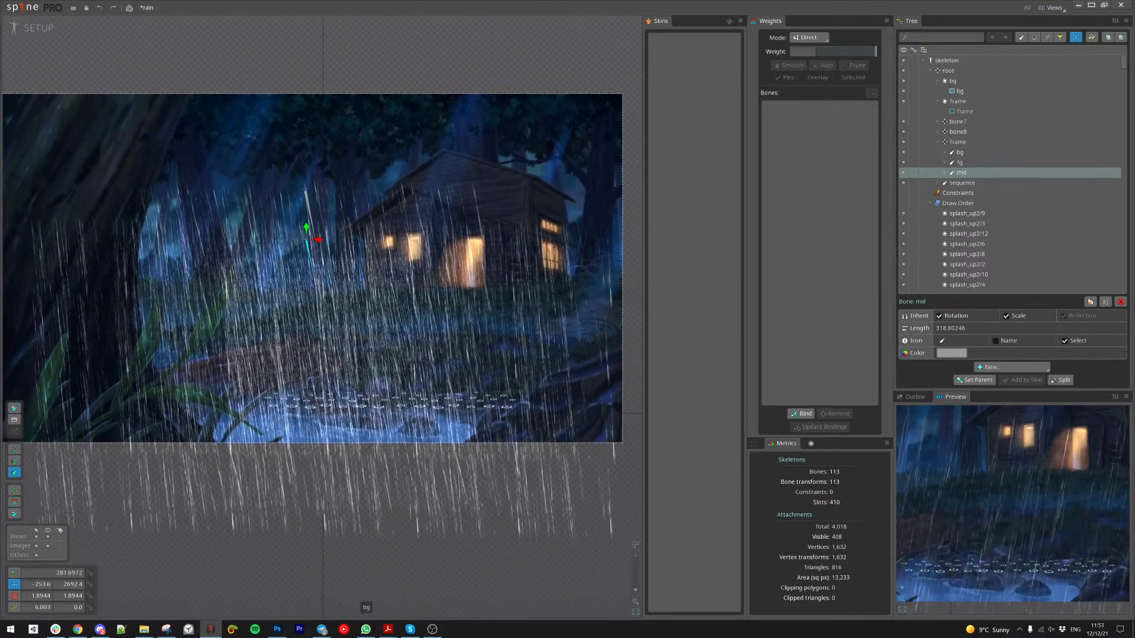
{"action": "scroll", "coordinate": [298, 295], "scroll_direction": "down", "scroll_amount": 1}
{"action": "left_click_drag", "start_coordinate": [299, 309], "coordinate": [334, 354]}
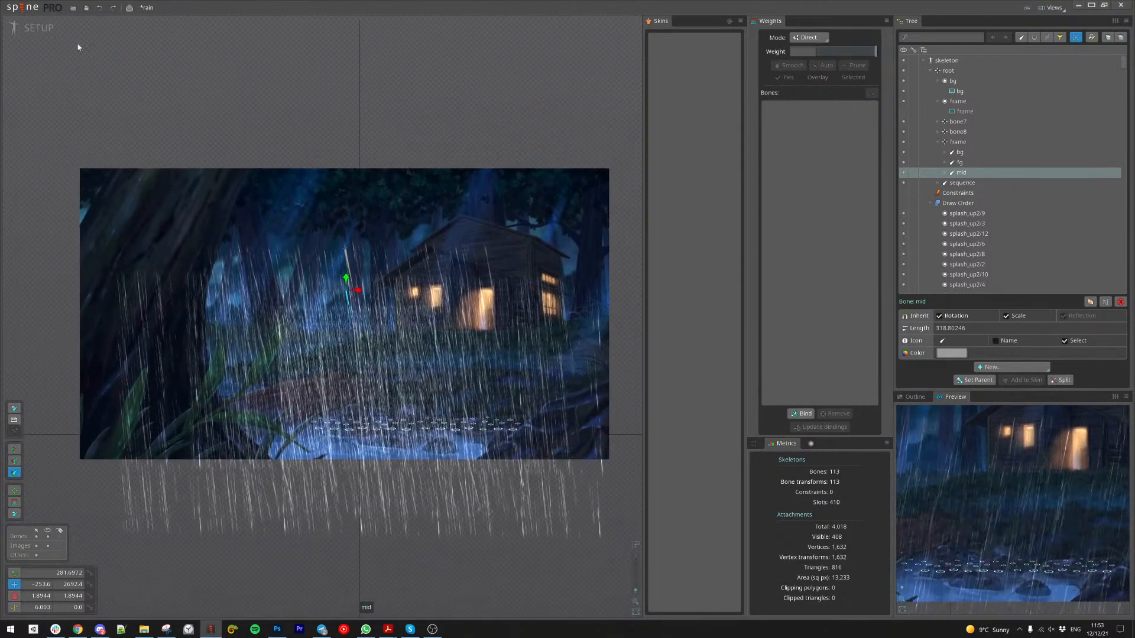
Step: Start a new empty project, discarding the unsaved changes in the rain project
{"action": "left_click", "coordinate": [22, 9]}
{"action": "left_click", "coordinate": [67, 41]}
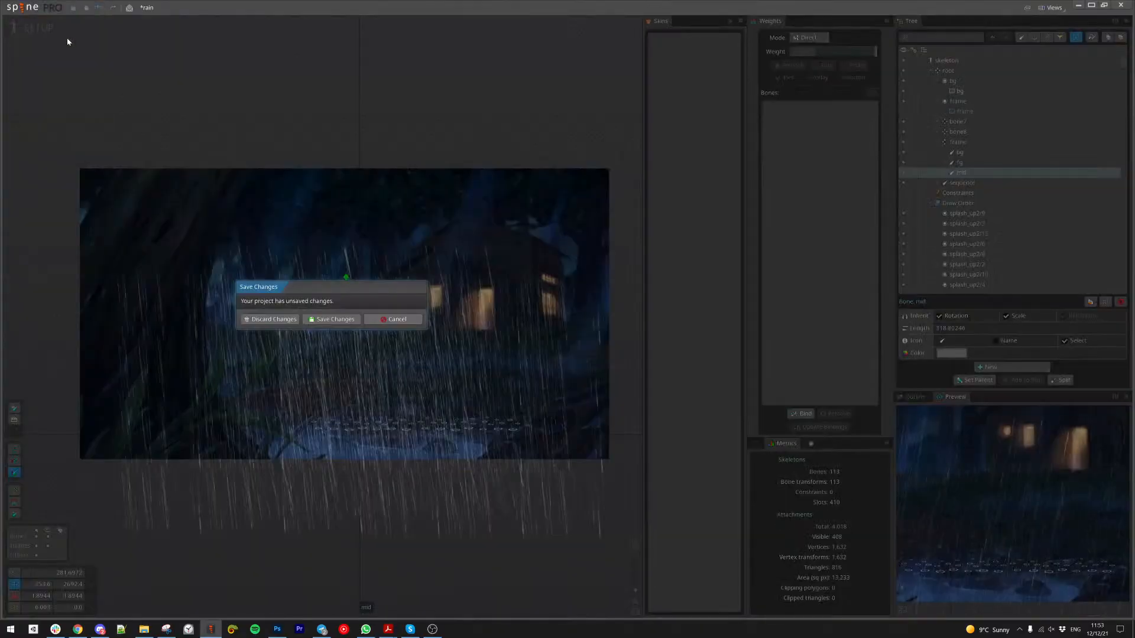
{"action": "left_click", "coordinate": [261, 319]}
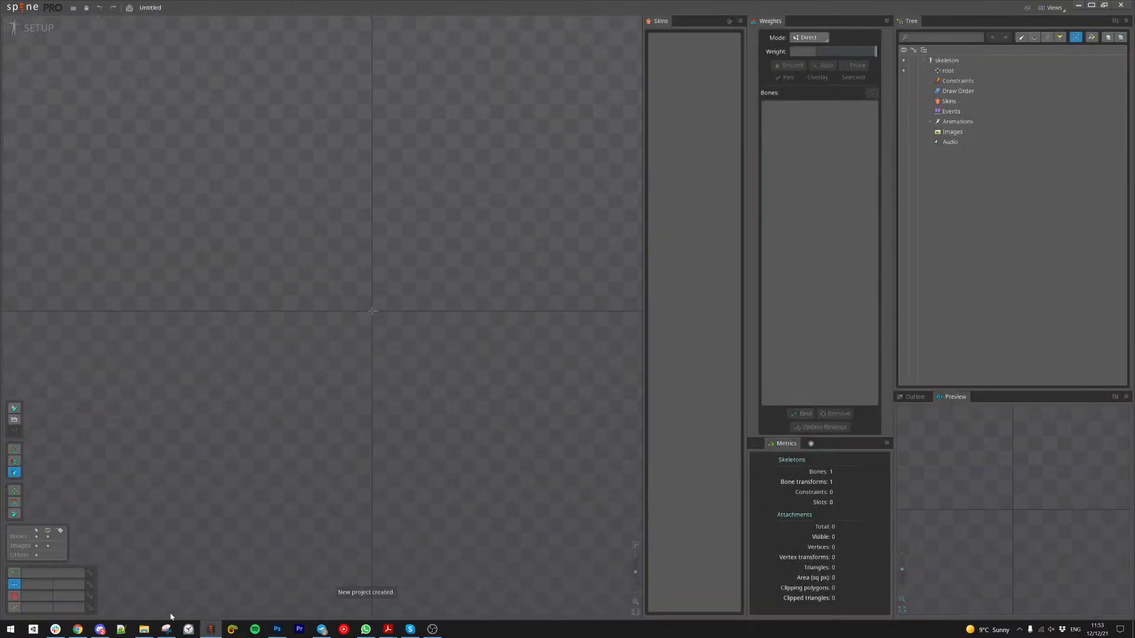
Step: Switch to File Explorer and create a folder named Rain_tur inside Tutorials
{"action": "left_click", "coordinate": [145, 631]}
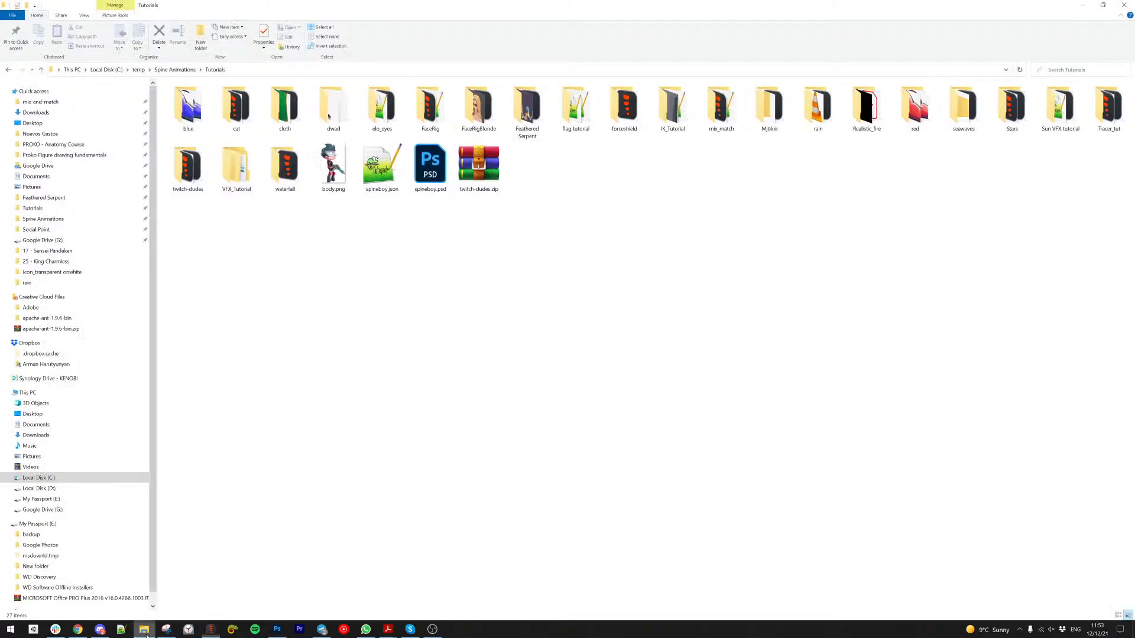
{"action": "right_click", "coordinate": [314, 217]}
{"action": "left_click", "coordinate": [201, 35]}
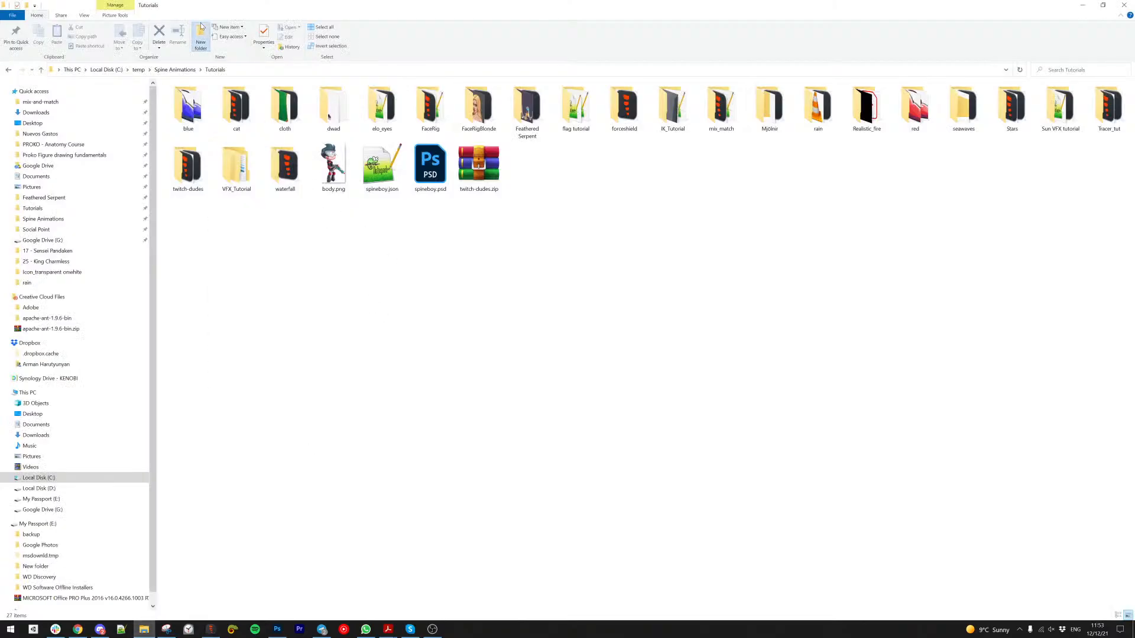
{"action": "type", "text": "Rain_tur"}
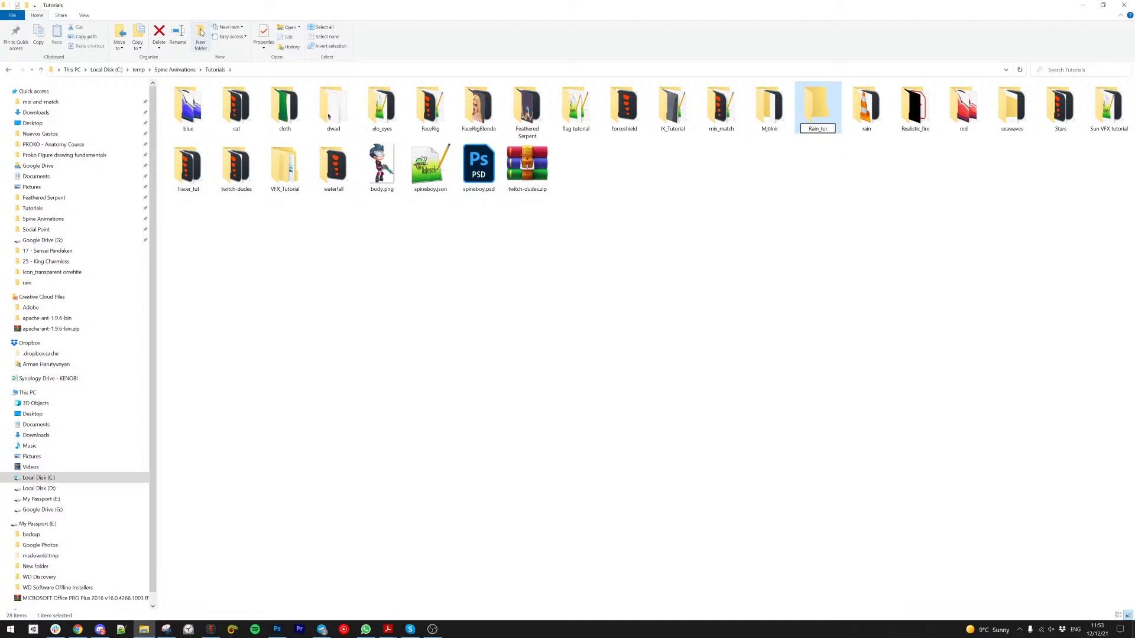
{"action": "key", "text": "Return"}
Step: Preview bg.jpg and frame.png in the rain folder and copy both into the Rain_tur folder
{"action": "double_click", "coordinate": [828, 104]}
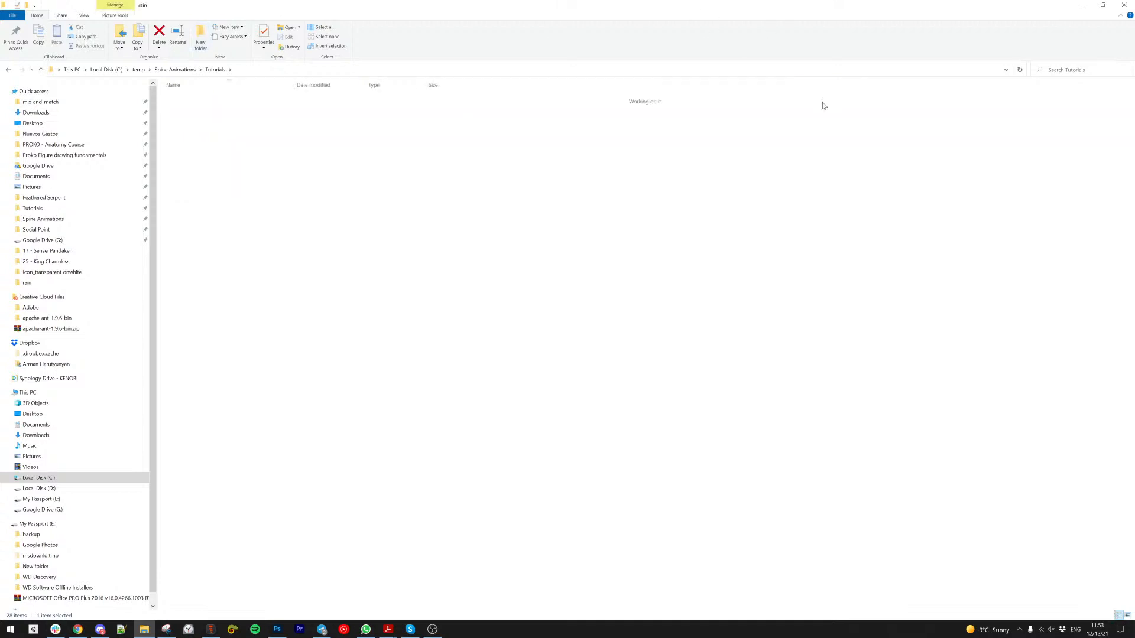
{"action": "double_click", "coordinate": [183, 146]}
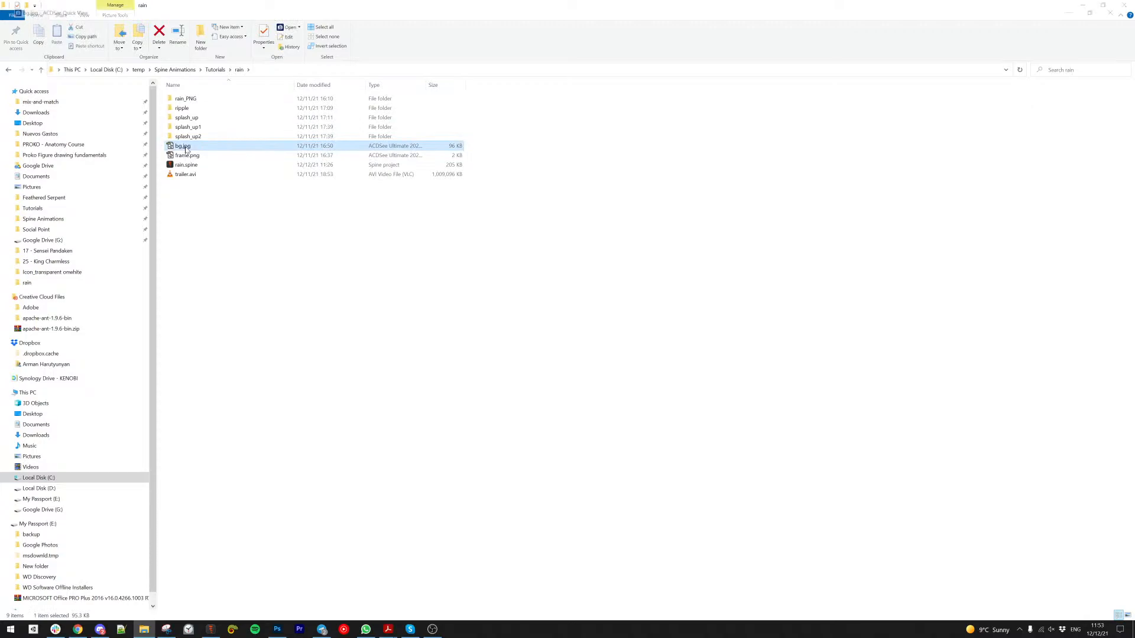
{"action": "scroll", "coordinate": [473, 244], "scroll_direction": "down", "scroll_amount": 1}
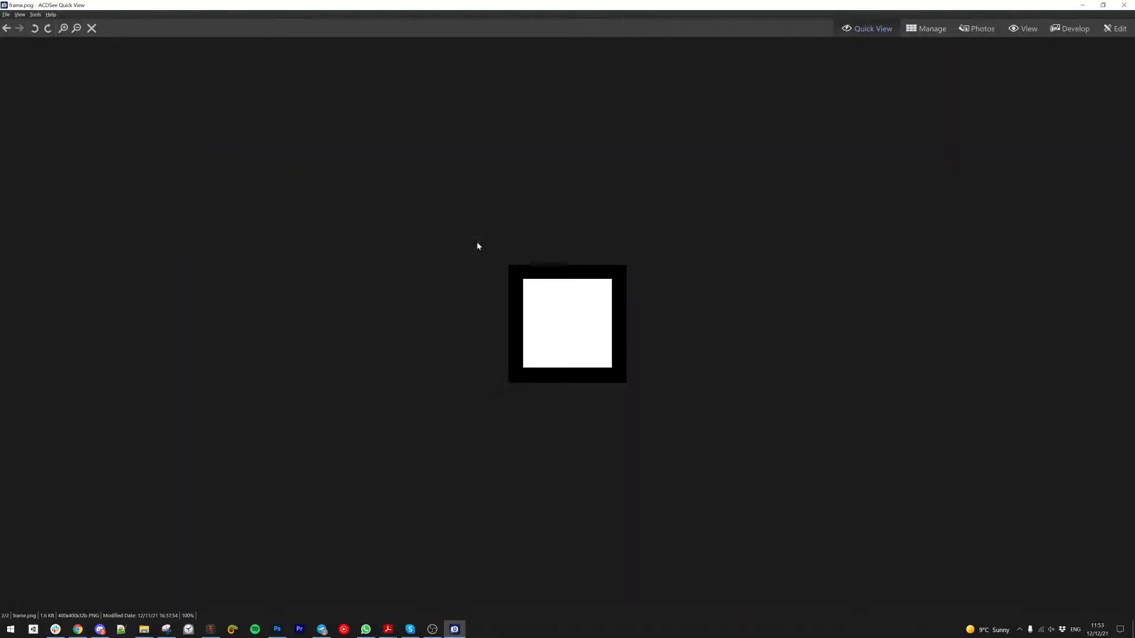
{"action": "key", "text": "Escape"}
{"action": "left_click", "coordinate": [186, 155], "text": "ctrl"}
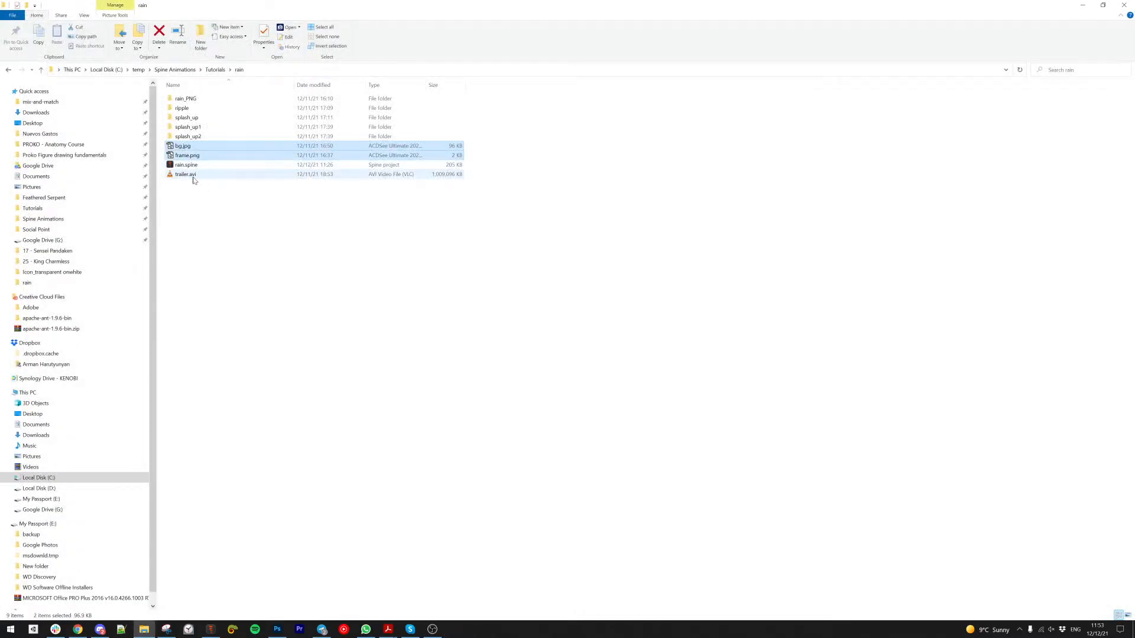
{"action": "left_click", "coordinate": [215, 69]}
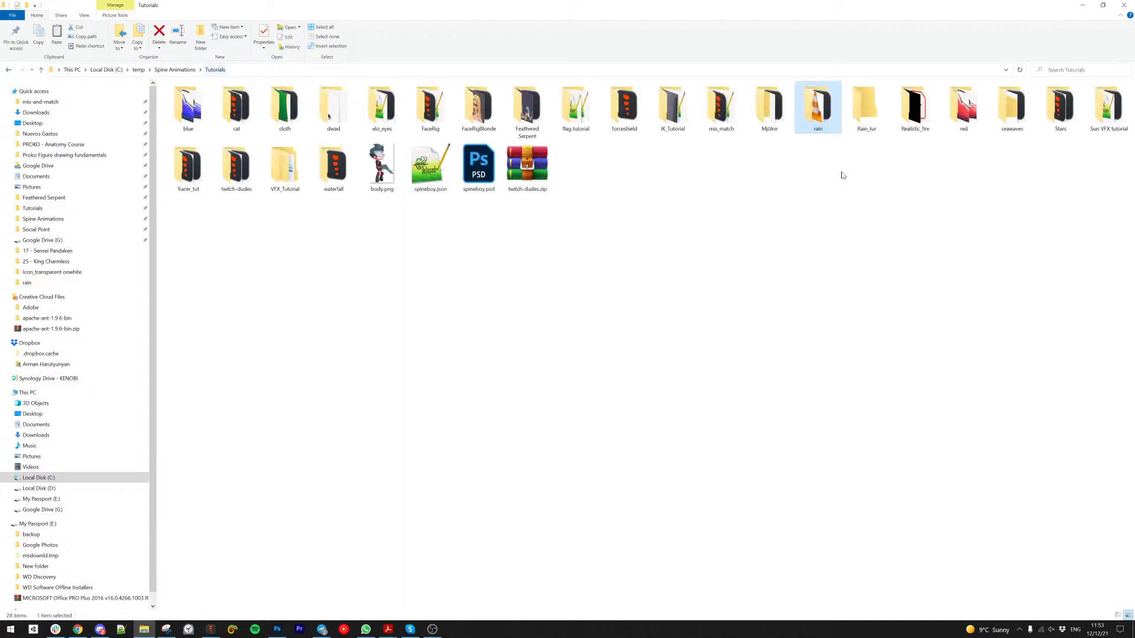
{"action": "double_click", "coordinate": [868, 115]}
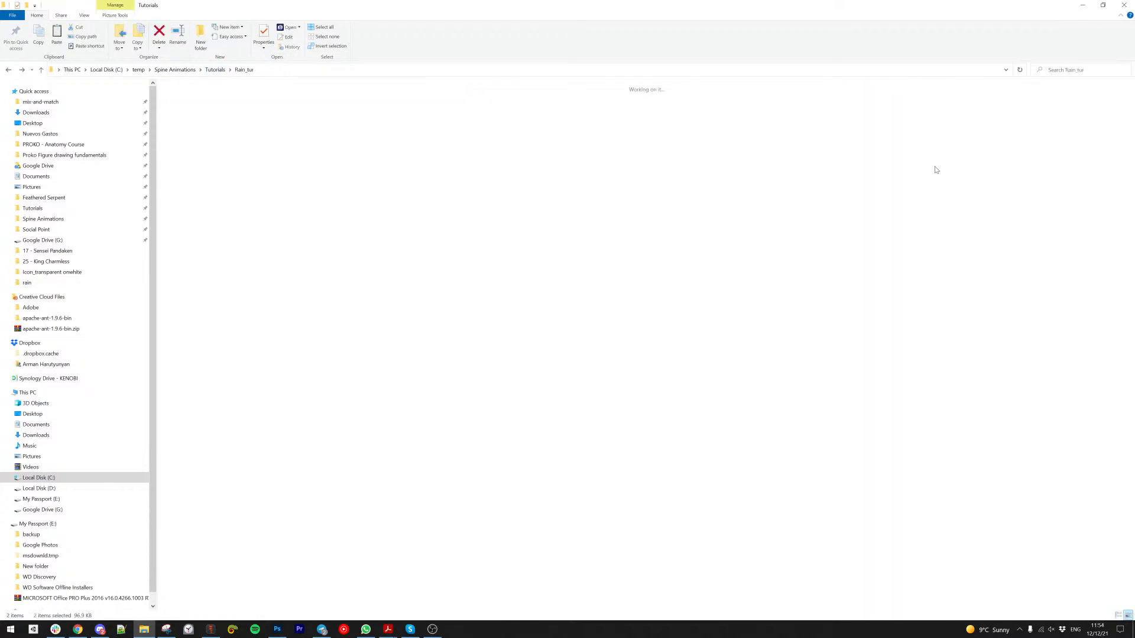
Step: Copy chroma.mp4 from the rain project's rain_PNG folder into Rain_tur
{"action": "key", "text": "alt+Left"}
{"action": "double_click", "coordinate": [817, 106]}
{"action": "double_click", "coordinate": [198, 100]}
{"action": "left_click", "coordinate": [206, 118]}
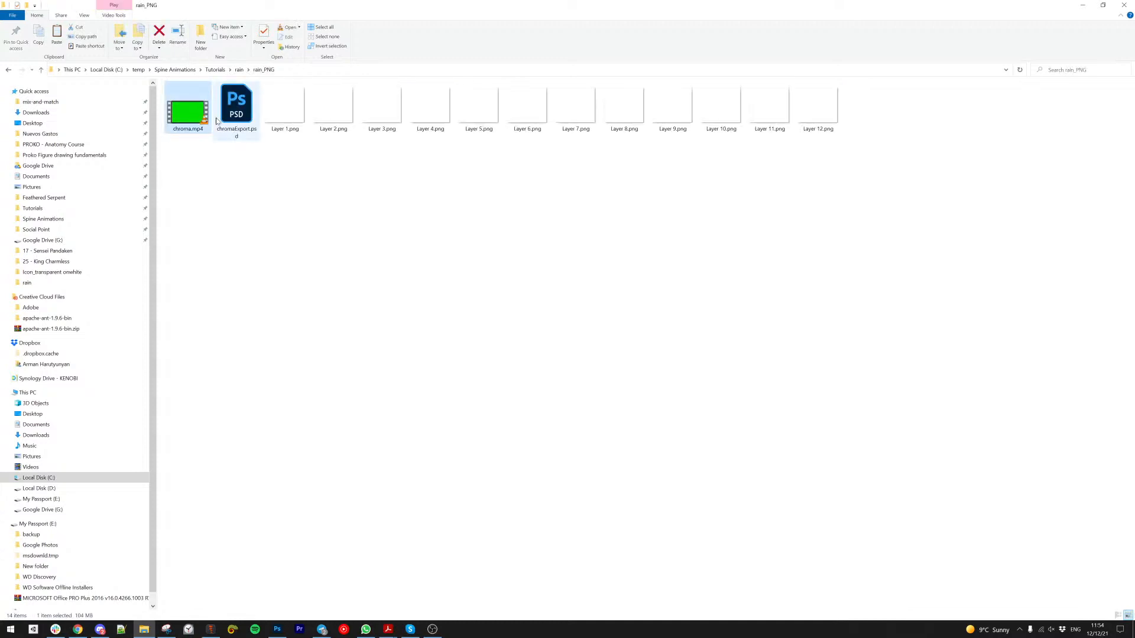
{"action": "key", "text": "alt+Left"}
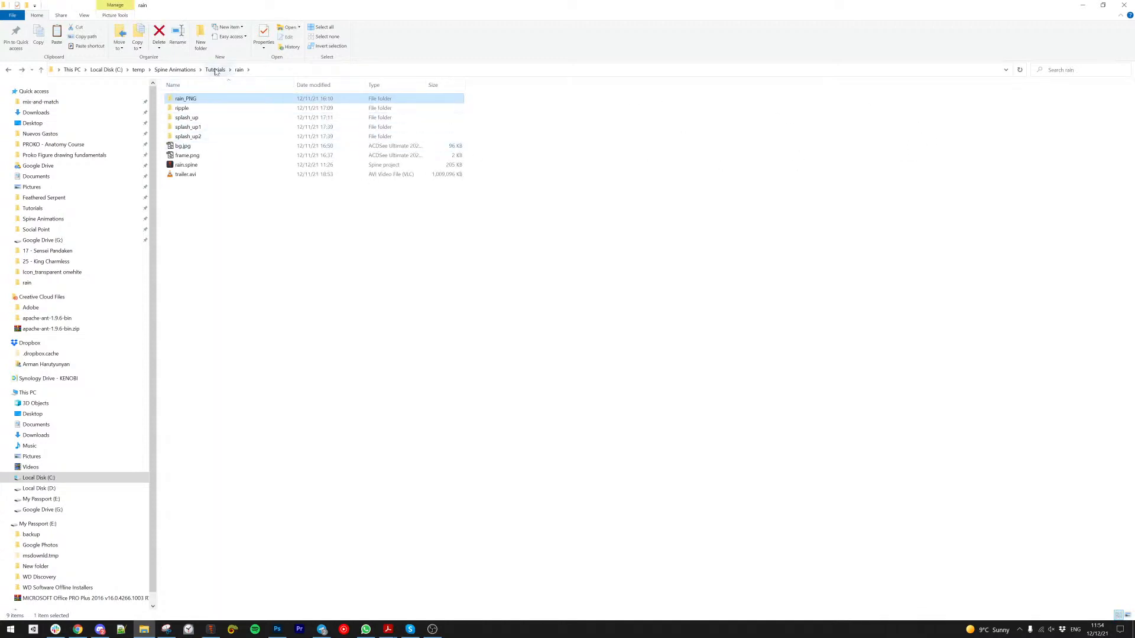
{"action": "left_click", "coordinate": [215, 70]}
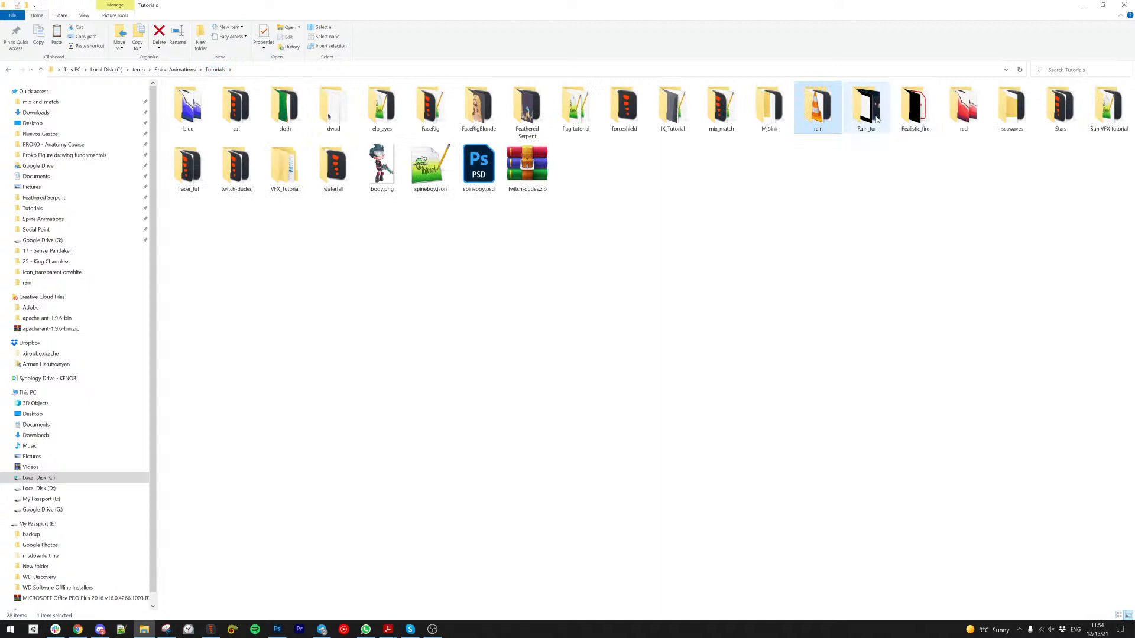
{"action": "double_click", "coordinate": [866, 107]}
{"action": "left_click", "coordinate": [235, 104]}
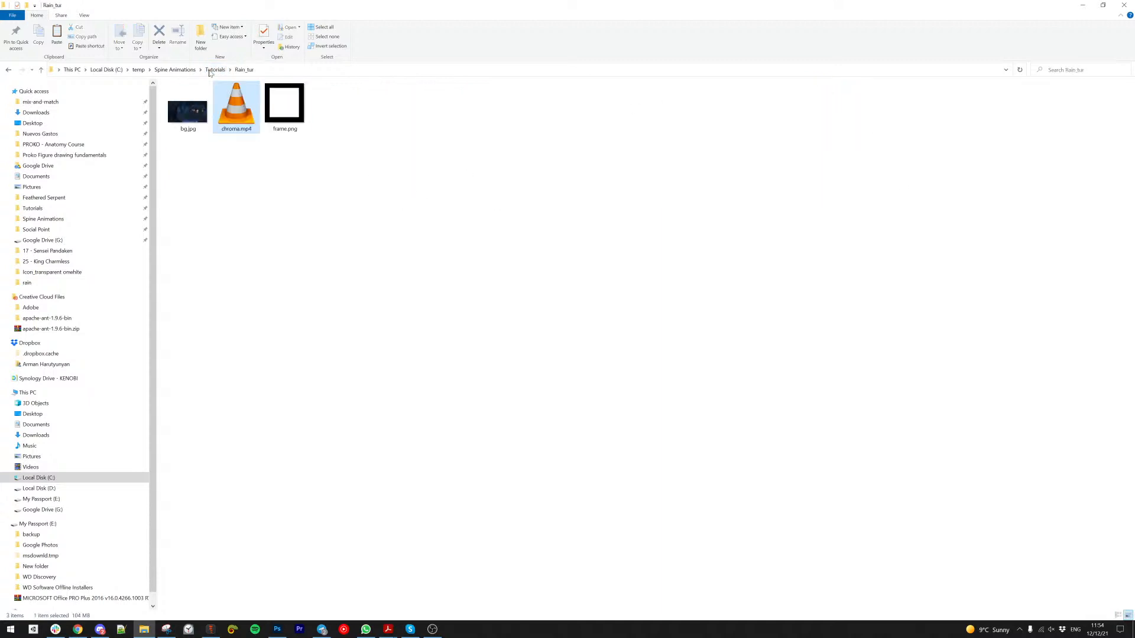
Step: Copy the ripple, splash_up, splash_up1 and splash_up2 folders from rain into Rain_tur
{"action": "key", "text": "alt+Left"}
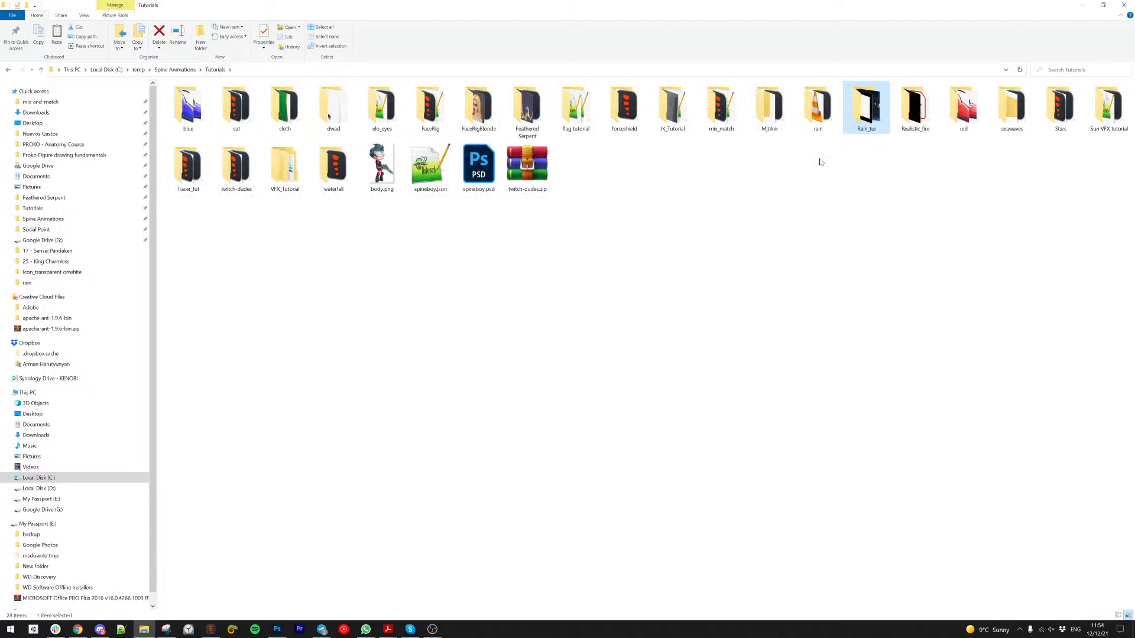
{"action": "double_click", "coordinate": [821, 112]}
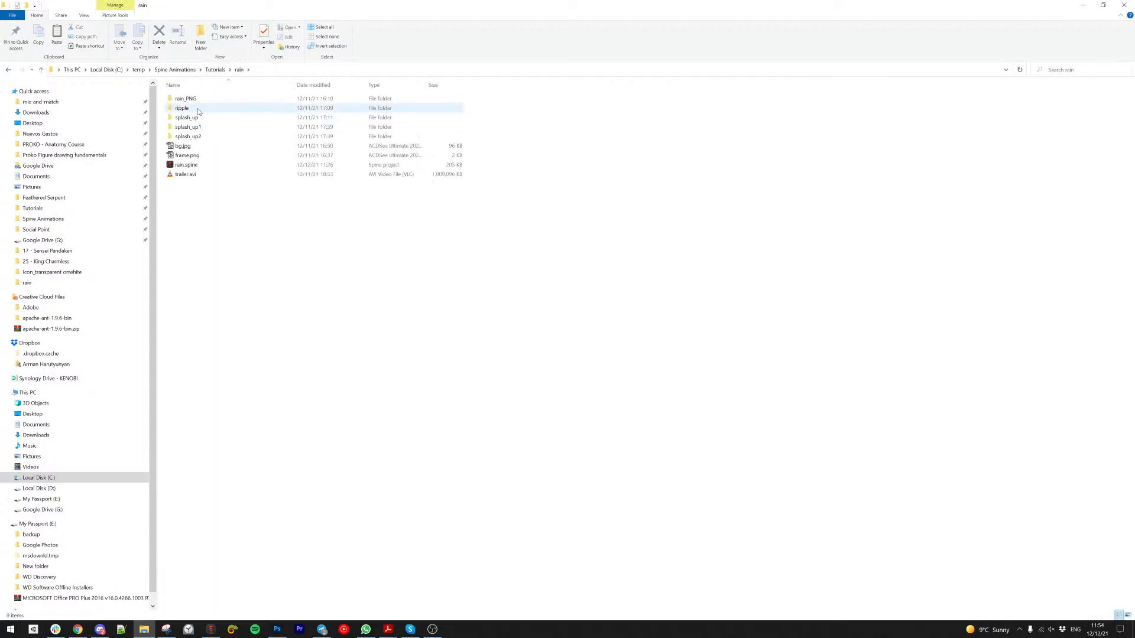
{"action": "double_click", "coordinate": [183, 109]}
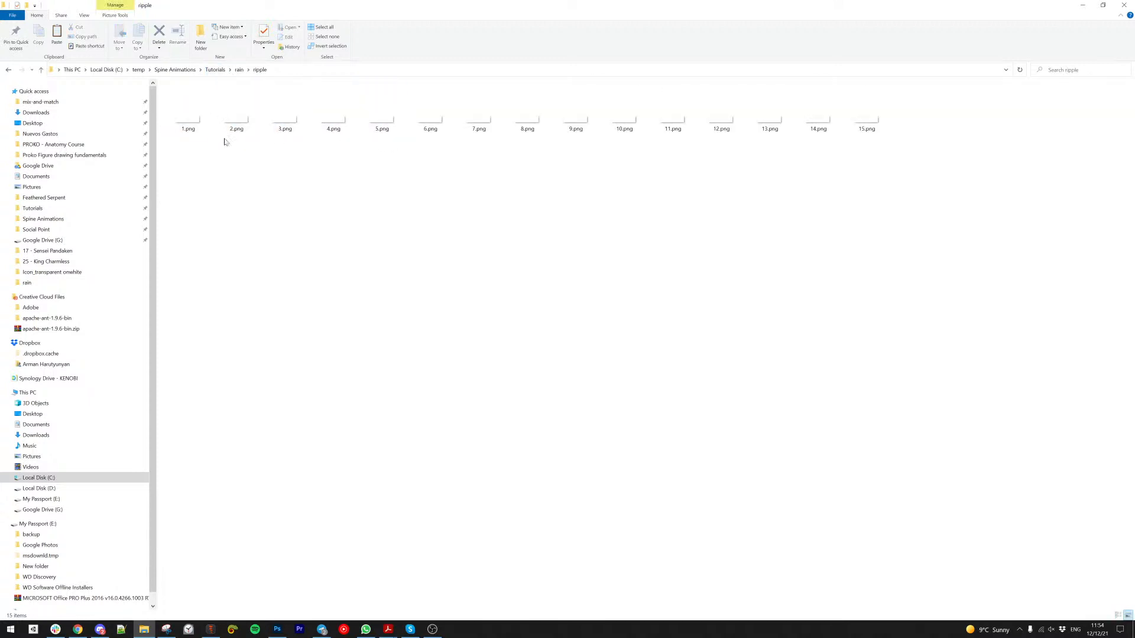
{"action": "key", "text": "alt+Left"}
{"action": "left_click", "coordinate": [188, 119], "text": "ctrl"}
{"action": "left_click", "coordinate": [190, 129], "text": "ctrl"}
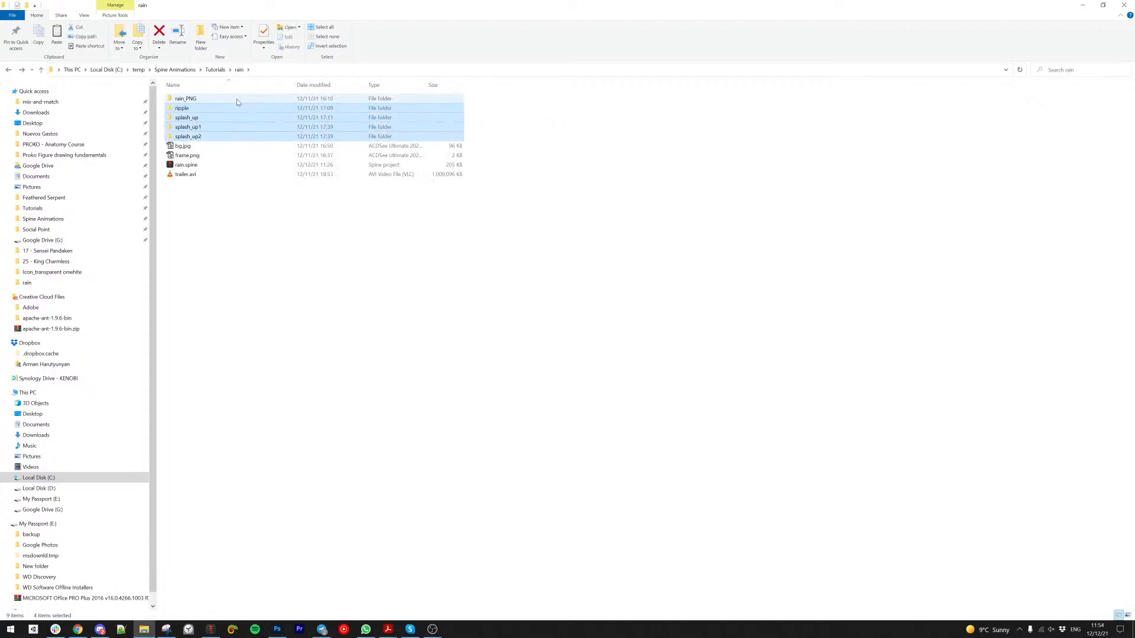
{"action": "left_click", "coordinate": [215, 69]}
{"action": "double_click", "coordinate": [864, 109]}
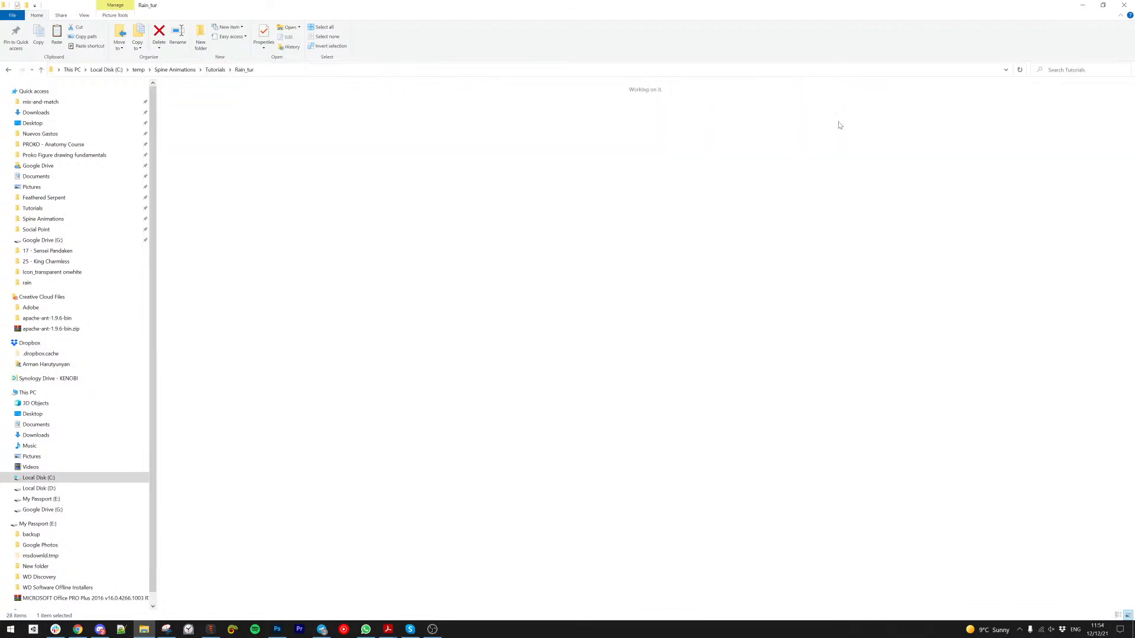
Step: Create an images folder in Rain_tur and move everything except chroma.mp4 into it
{"action": "key", "text": "ctrl+shift+n"}
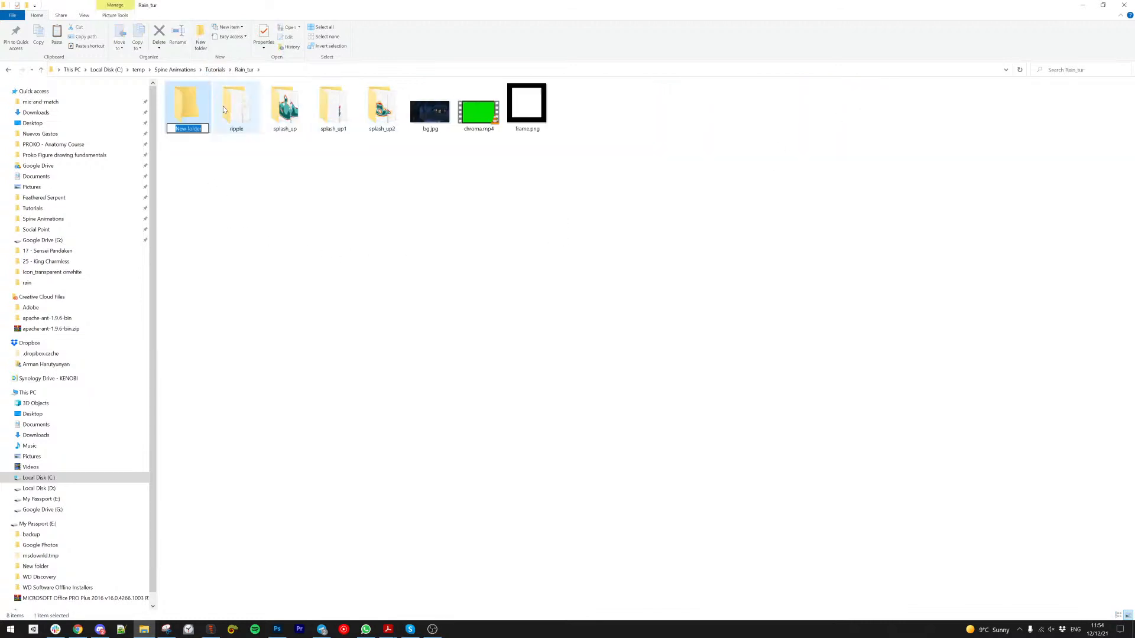
{"action": "type", "text": "images"}
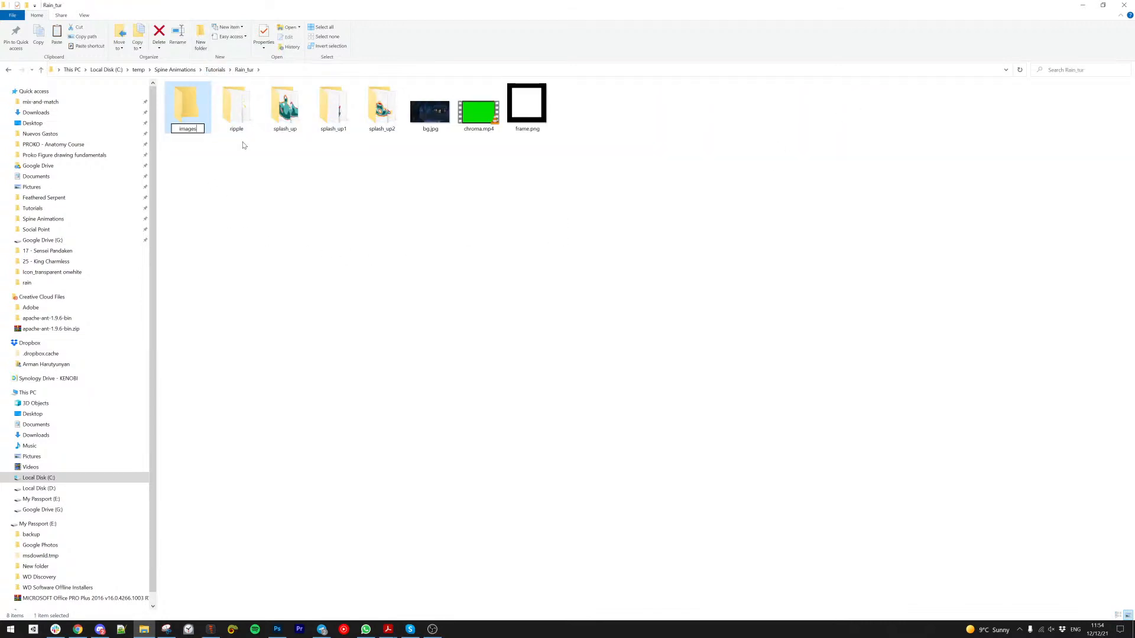
{"action": "key", "text": "Return"}
{"action": "left_click_drag", "start_coordinate": [391, 168], "coordinate": [188, 108]}
{"action": "left_click_drag", "start_coordinate": [284, 106], "coordinate": [187, 106]}
{"action": "left_click", "coordinate": [233, 119]}
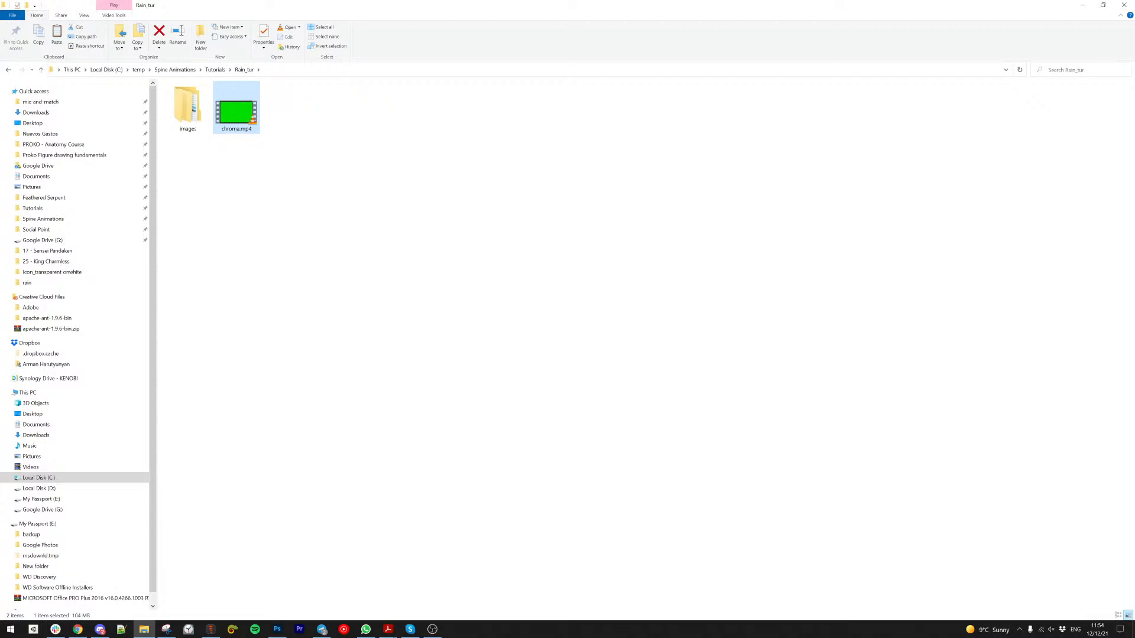
Step: Switch to Photoshop and choose chroma.mp4 from the Rain_tur folder for importing its video frames to layers
{"action": "key", "text": "alt+Tab"}
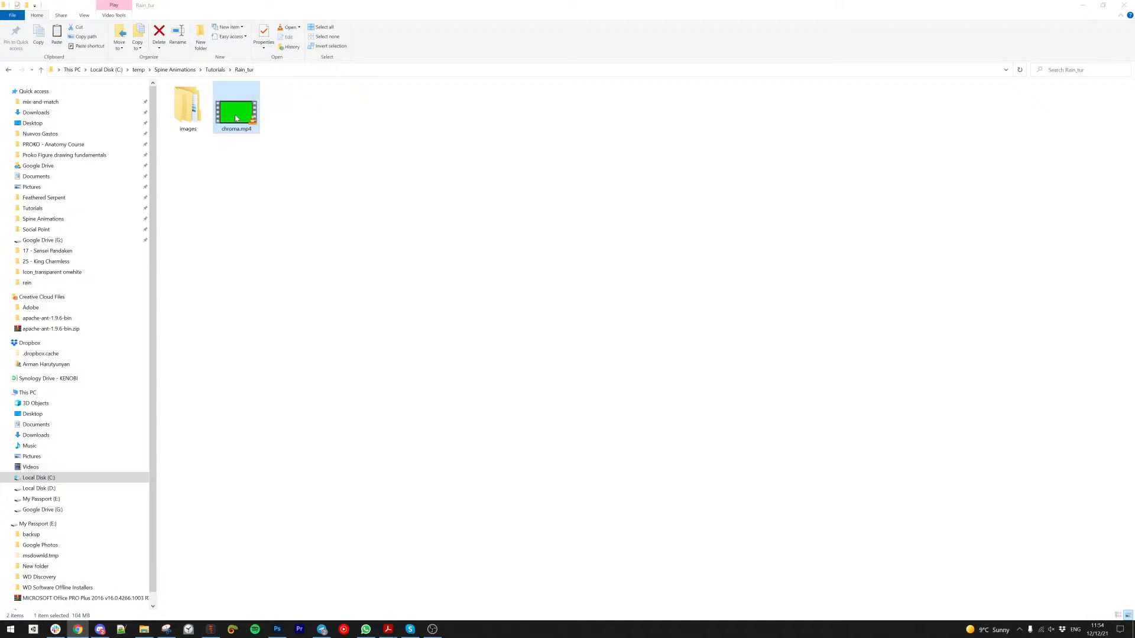
{"action": "left_click", "coordinate": [278, 629]}
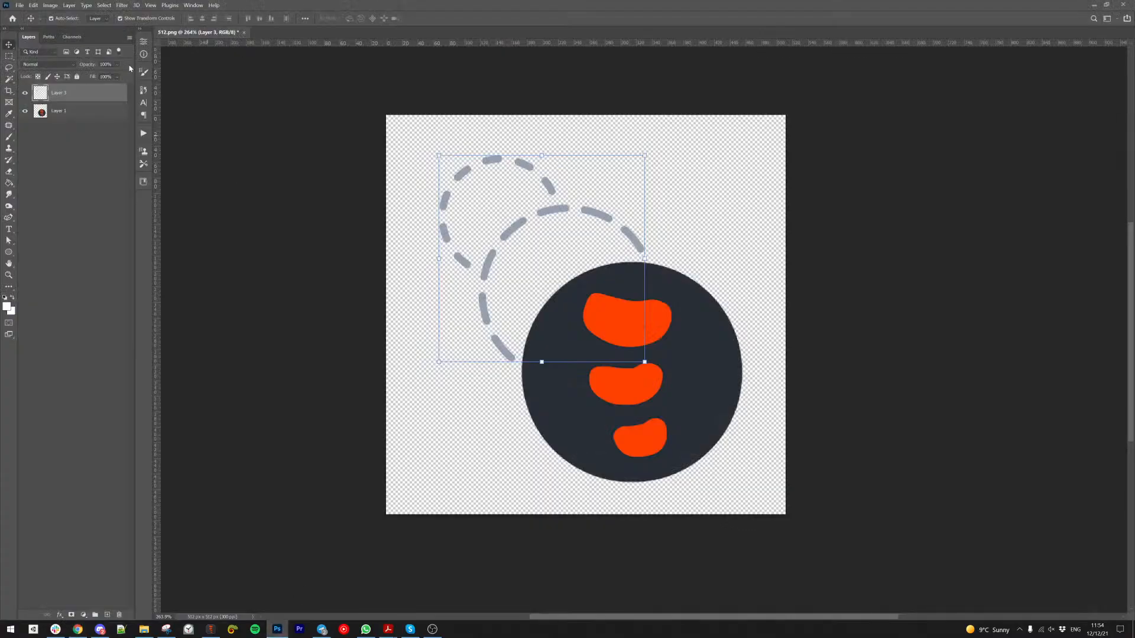
{"action": "left_click", "coordinate": [19, 6]}
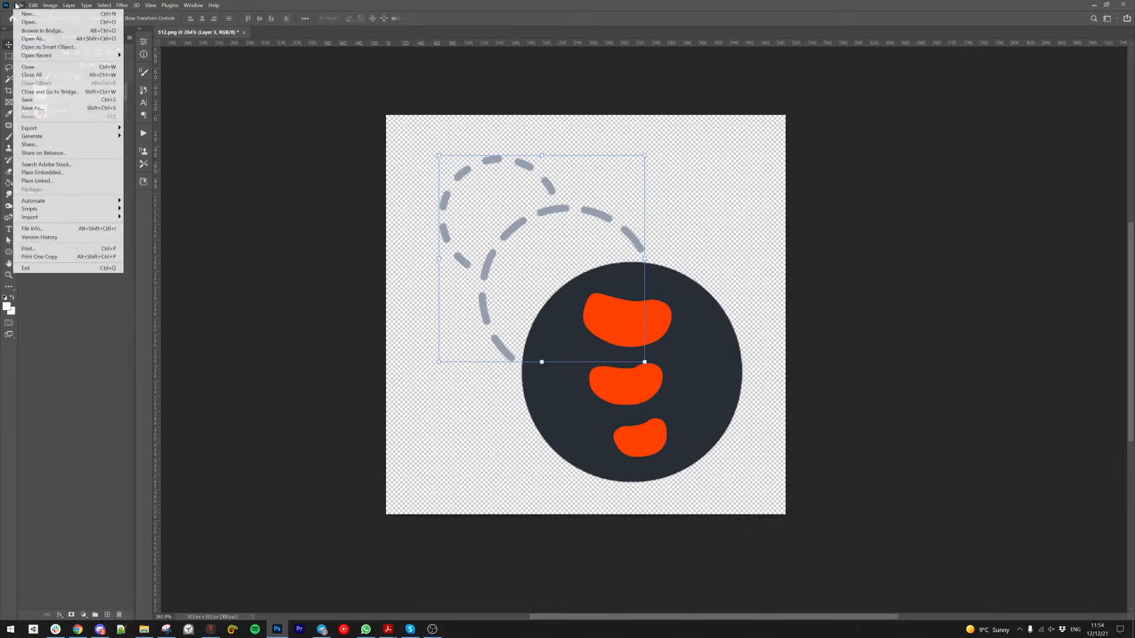
{"action": "mouse_move", "coordinate": [63, 222]}
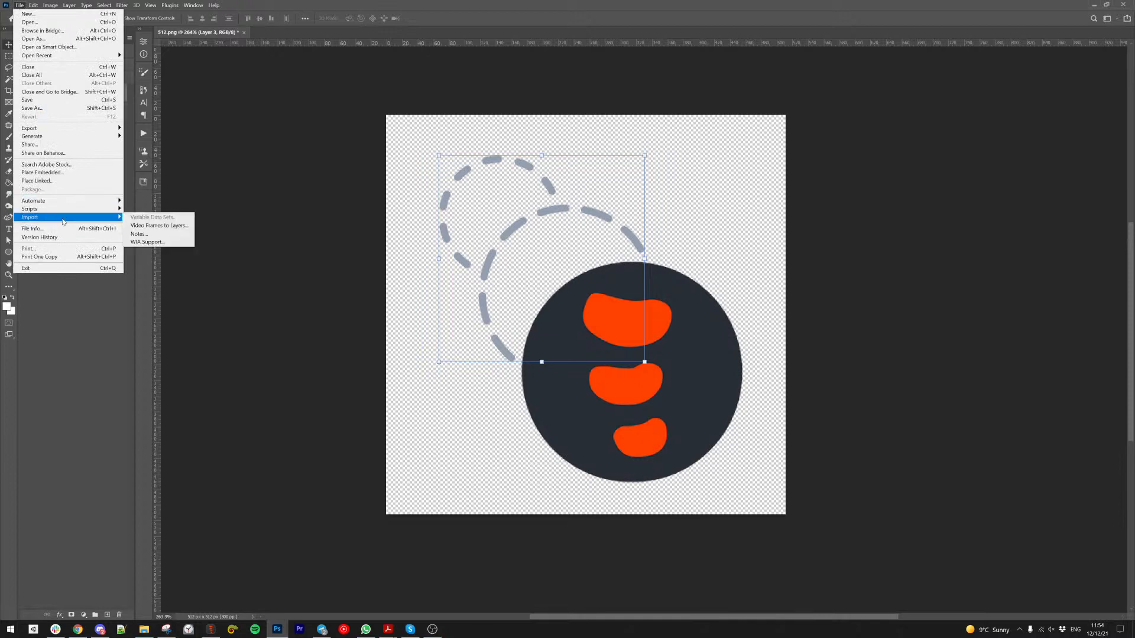
{"action": "left_click", "coordinate": [168, 226]}
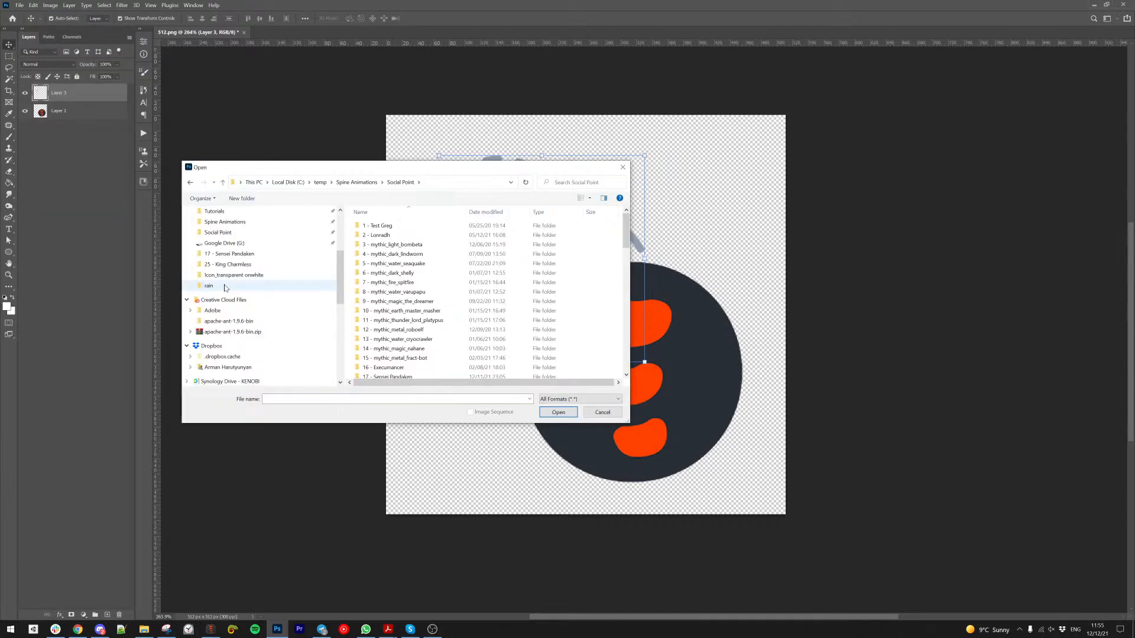
{"action": "left_click", "coordinate": [225, 287]}
{"action": "left_click", "coordinate": [398, 183]}
{"action": "scroll", "coordinate": [538, 248], "scroll_direction": "down", "scroll_amount": 3}
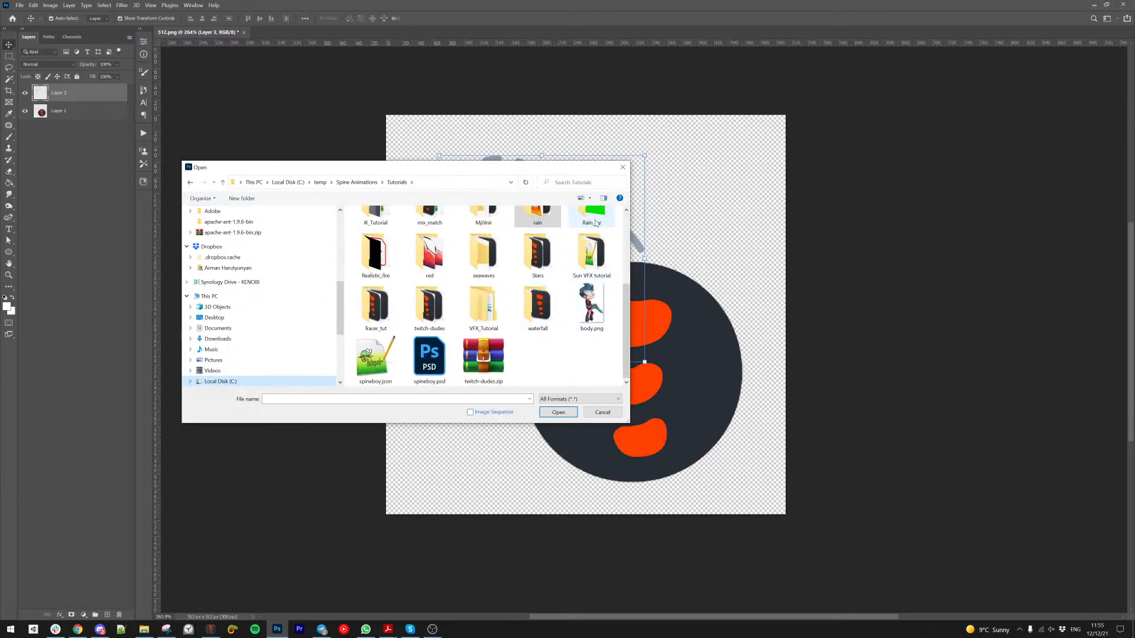
{"action": "double_click", "coordinate": [591, 219]}
{"action": "left_click", "coordinate": [433, 246]}
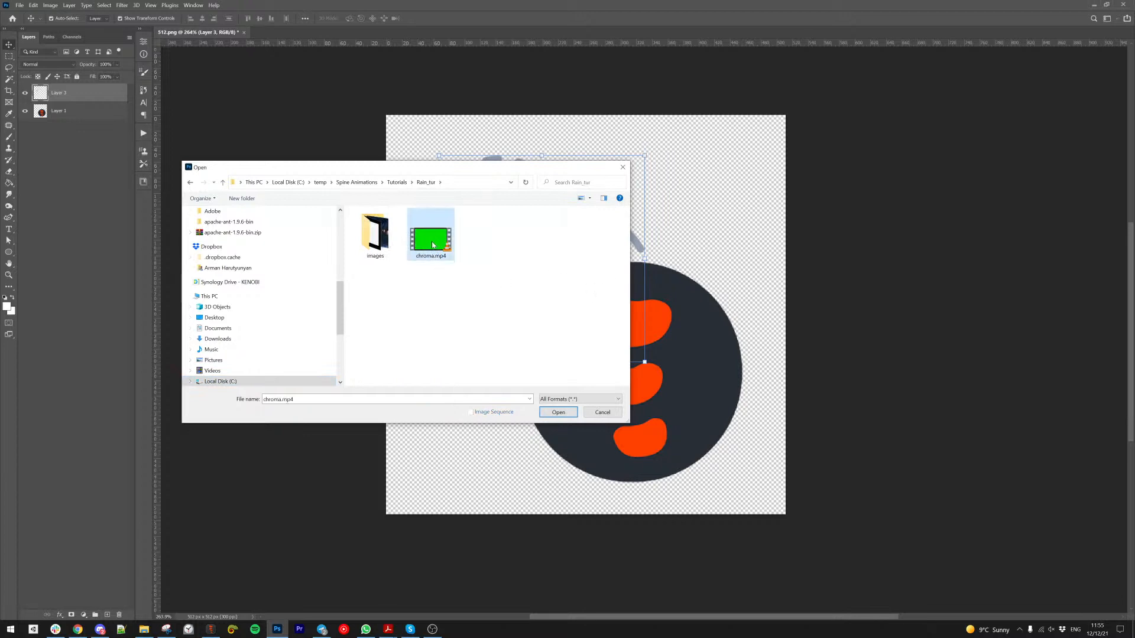
{"action": "double_click", "coordinate": [433, 245]}
Step: Trim the import range to a short section of the clip and import its frames as layers
{"action": "left_click_drag", "start_coordinate": [332, 272], "coordinate": [361, 246]}
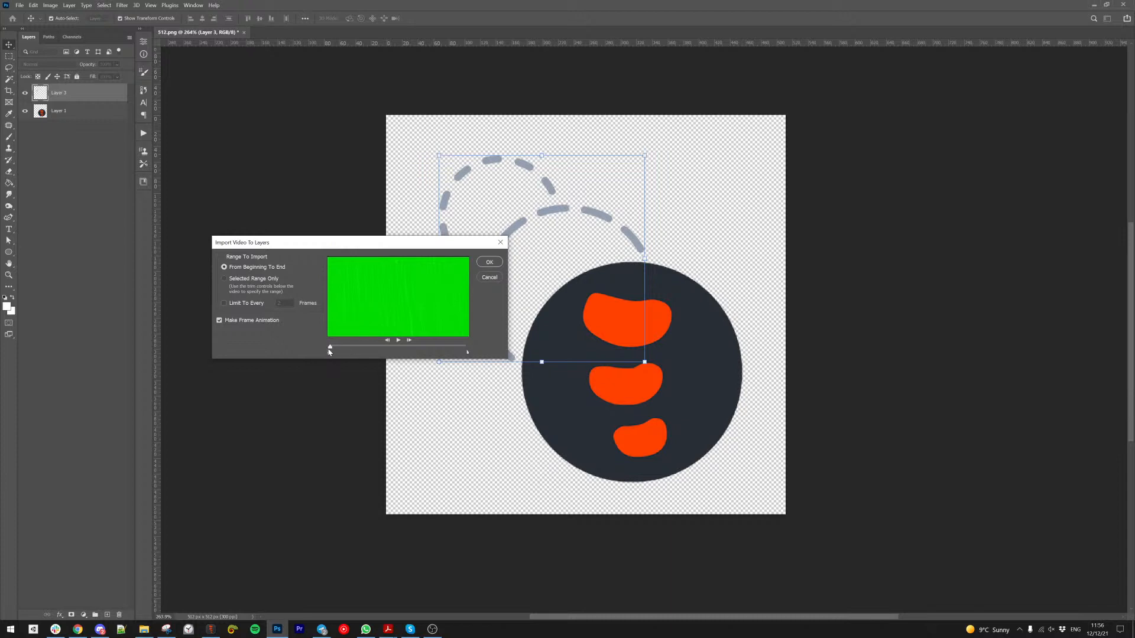
{"action": "mouse_move", "coordinate": [334, 350]}
{"action": "left_mouse_down"}
{"action": "mouse_move", "coordinate": [394, 353]}
{"action": "mouse_move", "coordinate": [380, 353]}
{"action": "left_mouse_up"}
{"action": "left_click", "coordinate": [485, 266]}
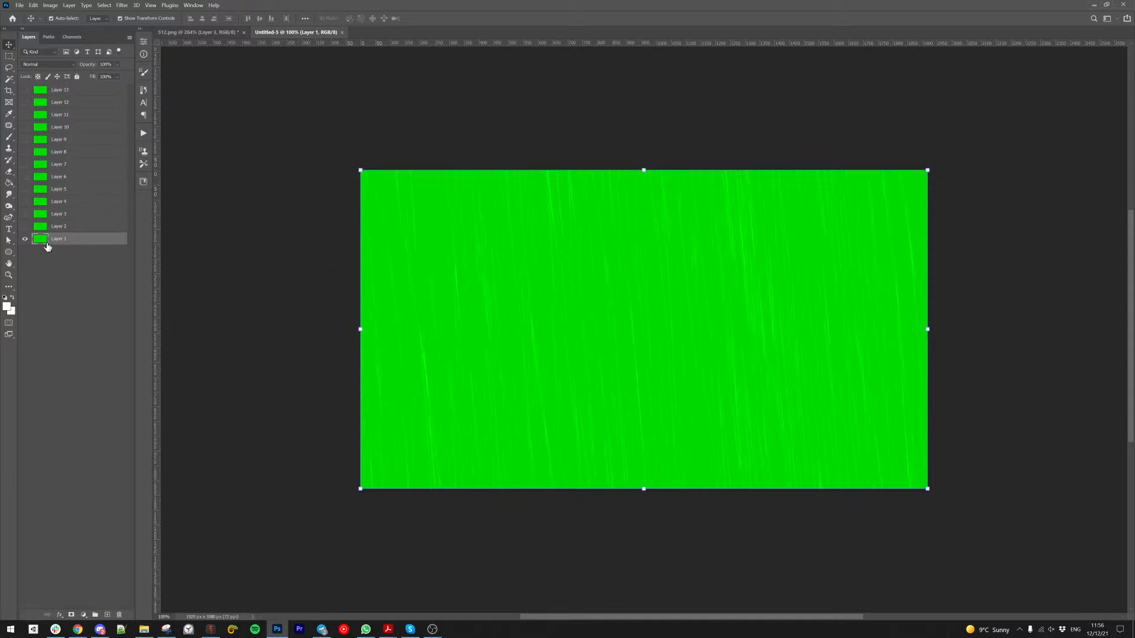
Step: Run Action 1 from Set 1 on Layer 1 to remove its green background, and hide that layer
{"action": "left_click", "coordinate": [145, 134]}
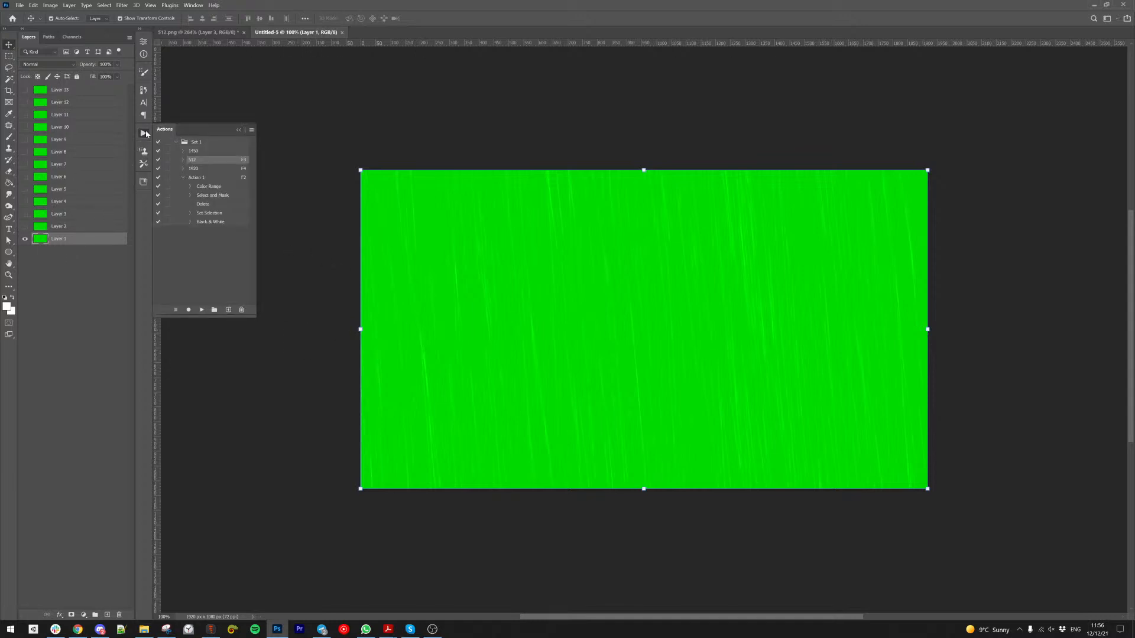
{"action": "left_click", "coordinate": [214, 179]}
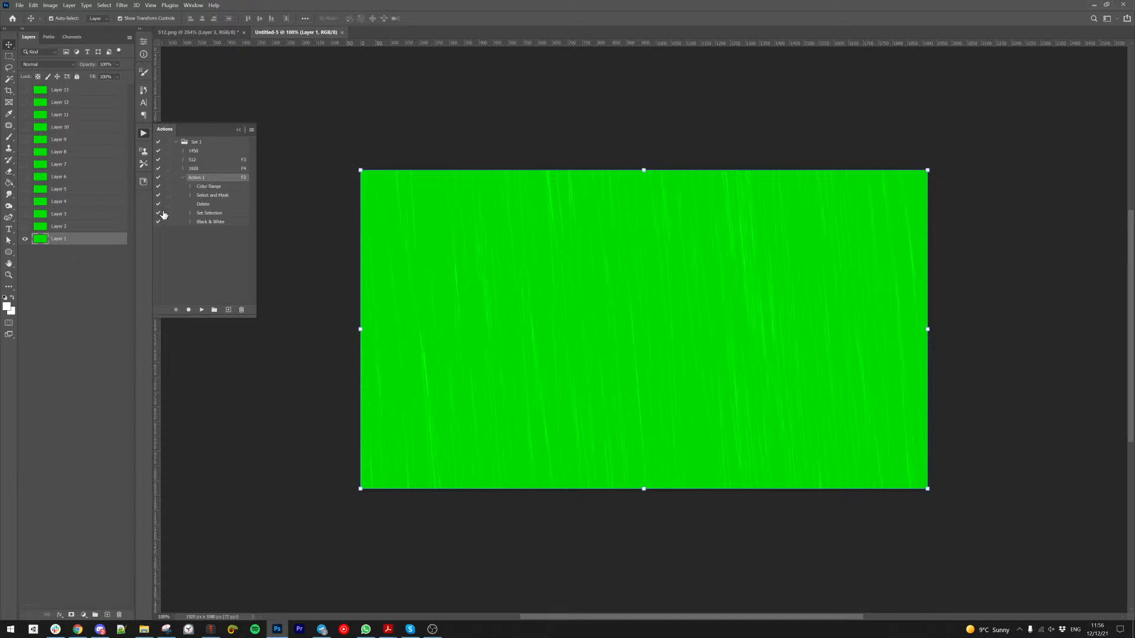
{"action": "key", "text": "F2"}
{"action": "left_click", "coordinate": [24, 238]}
Step: Remove the green from Layer 2 with Action 1, and switch visibility from it to Layer 3
{"action": "left_click", "coordinate": [25, 228]}
{"action": "left_click", "coordinate": [68, 230]}
{"action": "key", "text": "F2"}
{"action": "left_click", "coordinate": [25, 226]}
{"action": "left_click", "coordinate": [24, 215]}
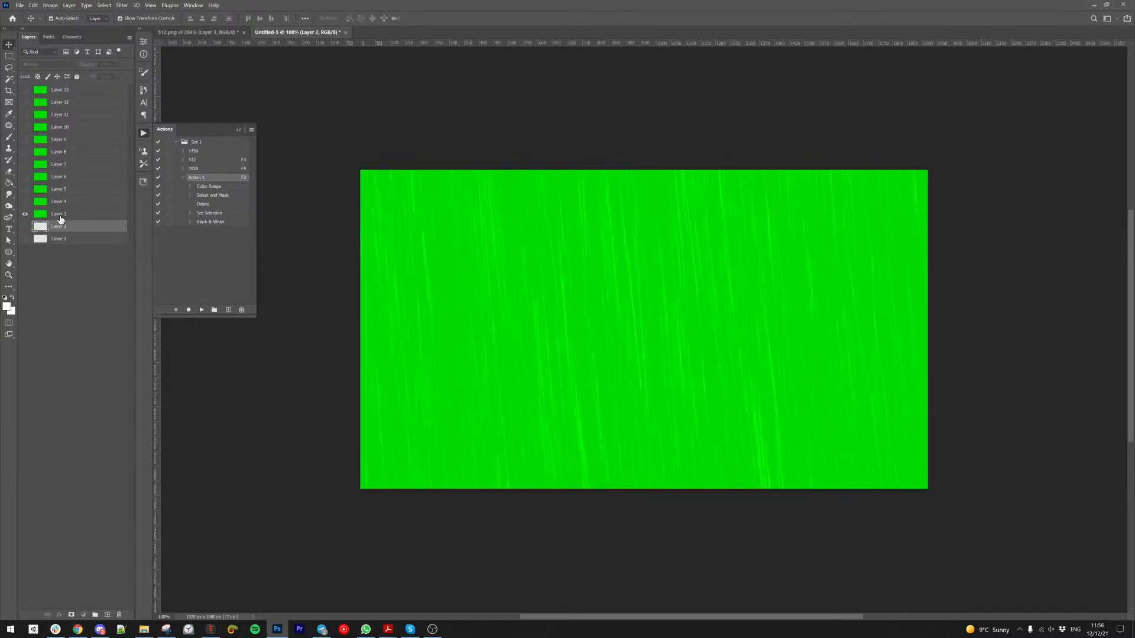
Step: Remove the green from Layer 3 and Layer 4 with Action 1, hiding each layer after it is processed
{"action": "left_click", "coordinate": [60, 217]}
{"action": "key", "text": "F2"}
{"action": "left_click", "coordinate": [24, 213]}
{"action": "left_click", "coordinate": [24, 203]}
{"action": "left_click", "coordinate": [52, 203]}
{"action": "key", "text": "F2"}
{"action": "left_click", "coordinate": [25, 201]}
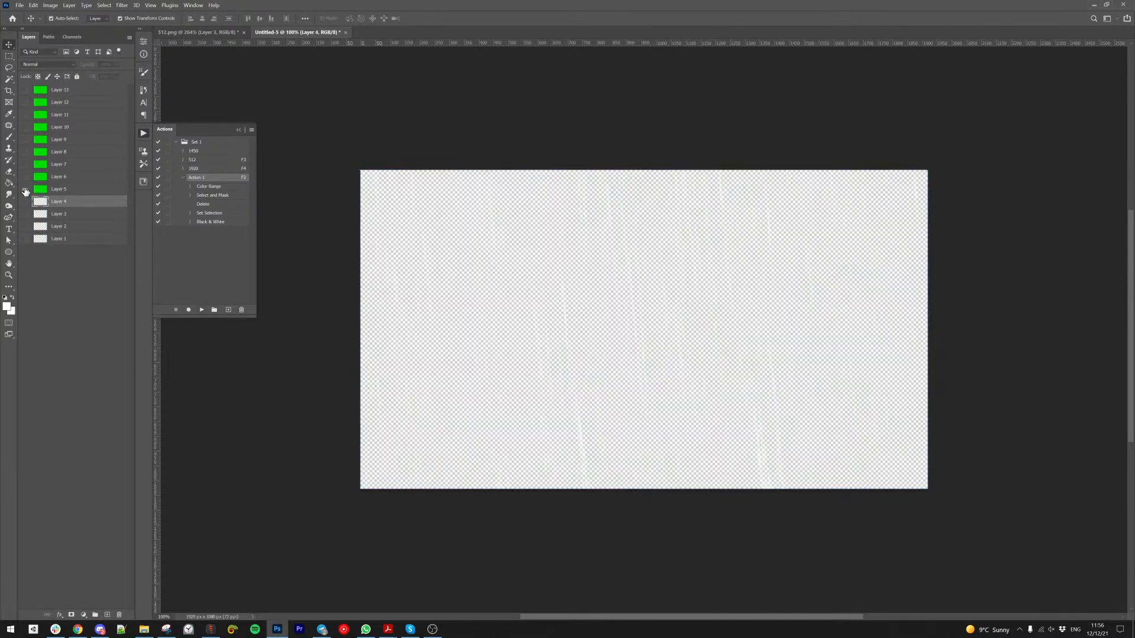
Step: Show Layer 5 and Layer 6 in turn, remove their green with Action 1, and hide each one
{"action": "left_click", "coordinate": [25, 189]}
{"action": "left_click", "coordinate": [41, 189]}
{"action": "key", "text": "F2"}
{"action": "left_click", "coordinate": [25, 189]}
{"action": "left_click", "coordinate": [25, 177]}
{"action": "left_click", "coordinate": [41, 177]}
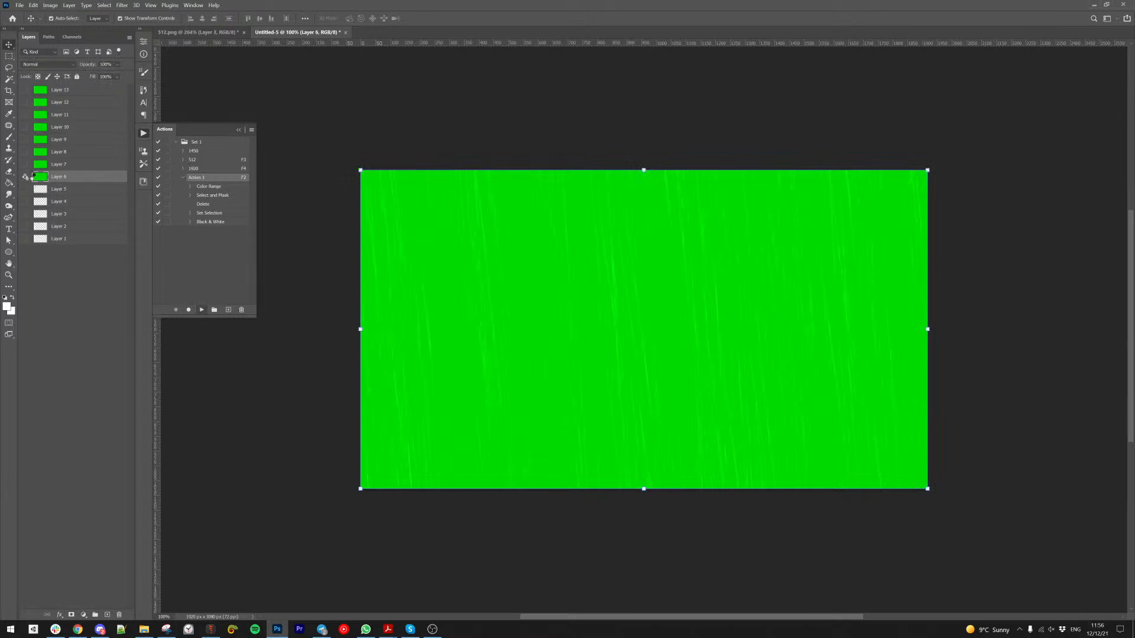
{"action": "key", "text": "F2"}
{"action": "left_click", "coordinate": [25, 177]}
Step: Show Layer 7 and Layer 8 in turn, remove their green with Action 1, and hide each one
{"action": "left_click", "coordinate": [24, 164]}
{"action": "left_click", "coordinate": [42, 164]}
{"action": "key", "text": "F2"}
{"action": "left_click", "coordinate": [25, 165]}
{"action": "left_click", "coordinate": [25, 152]}
{"action": "left_click", "coordinate": [65, 152]}
{"action": "key", "text": "F2"}
{"action": "left_click", "coordinate": [25, 152]}
Step: Show Layer 9 and Layer 10 in turn, remove their green with Action 1, and hide each one
{"action": "left_click", "coordinate": [25, 140]}
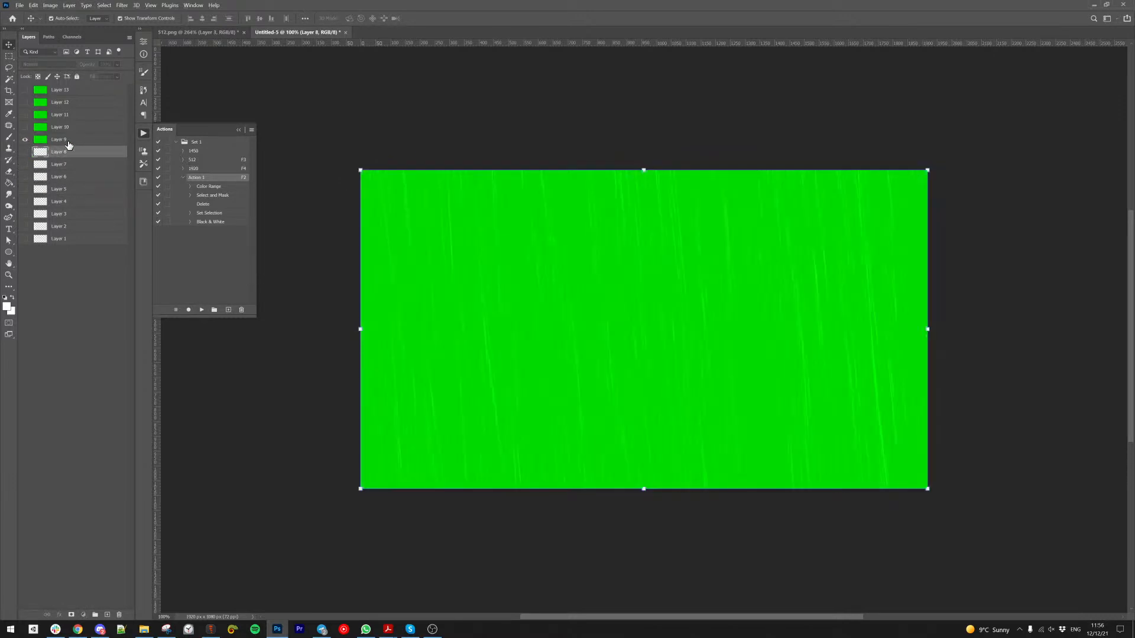
{"action": "left_click", "coordinate": [65, 139]}
{"action": "key", "text": "F2"}
{"action": "left_click", "coordinate": [25, 139]}
{"action": "left_click", "coordinate": [25, 127]}
{"action": "left_click", "coordinate": [65, 127]}
{"action": "key", "text": "F2"}
{"action": "left_click", "coordinate": [25, 127]}
Step: Remove the green from Layers 11, 12 and 13 with Action 1, and make all thirteen layers visible
{"action": "left_click", "coordinate": [25, 115]}
{"action": "left_click", "coordinate": [65, 115]}
{"action": "key", "text": "F2"}
{"action": "left_click", "coordinate": [25, 115]}
{"action": "left_click", "coordinate": [25, 102]}
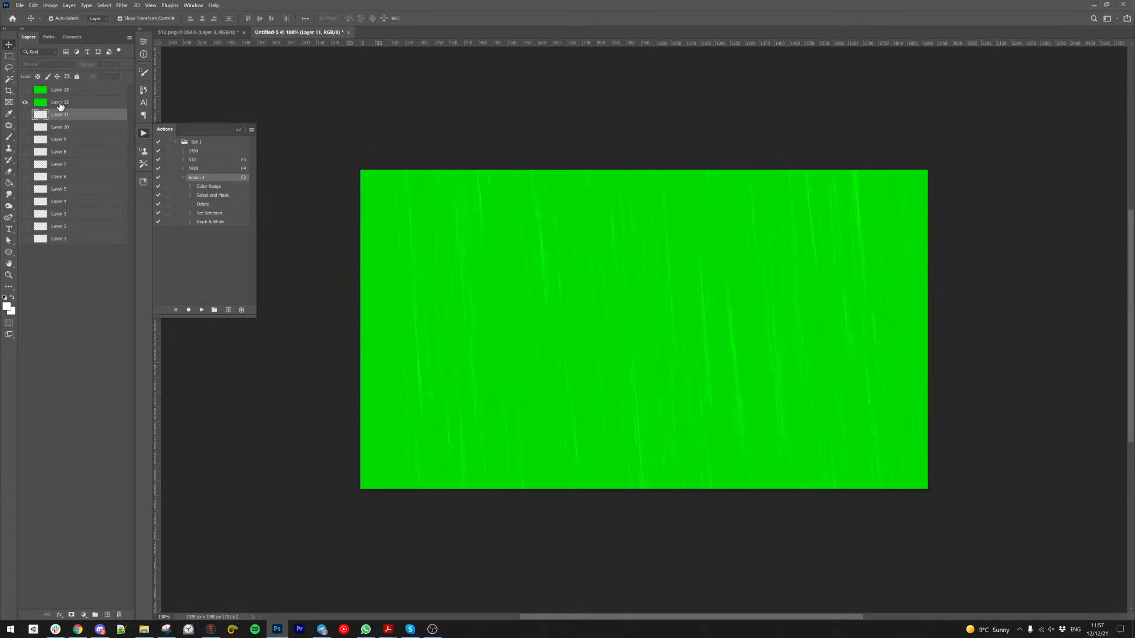
{"action": "left_click", "coordinate": [65, 102]}
{"action": "key", "text": "F2"}
{"action": "left_click", "coordinate": [24, 103]}
{"action": "left_click", "coordinate": [24, 90]}
{"action": "left_click", "coordinate": [53, 90]}
{"action": "key", "text": "F2"}
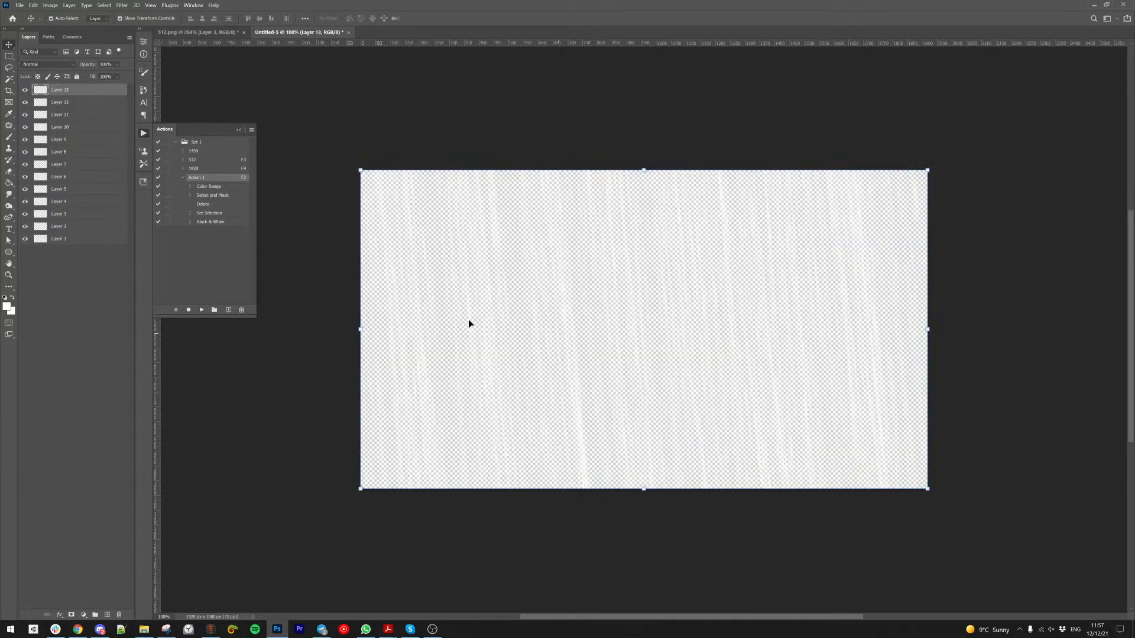
Step: Select all thirteen layers and skew their lower edge slightly to the left so the rain streaks fall more vertically
{"action": "left_click_drag", "start_coordinate": [808, 332], "coordinate": [725, 298]}
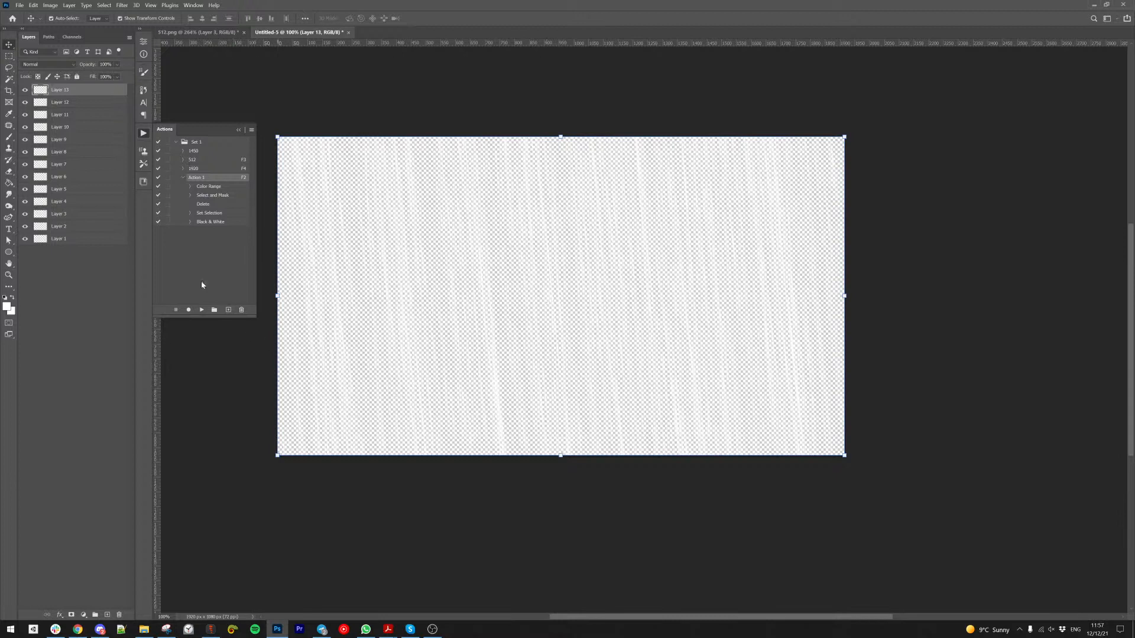
{"action": "left_click", "coordinate": [143, 133]}
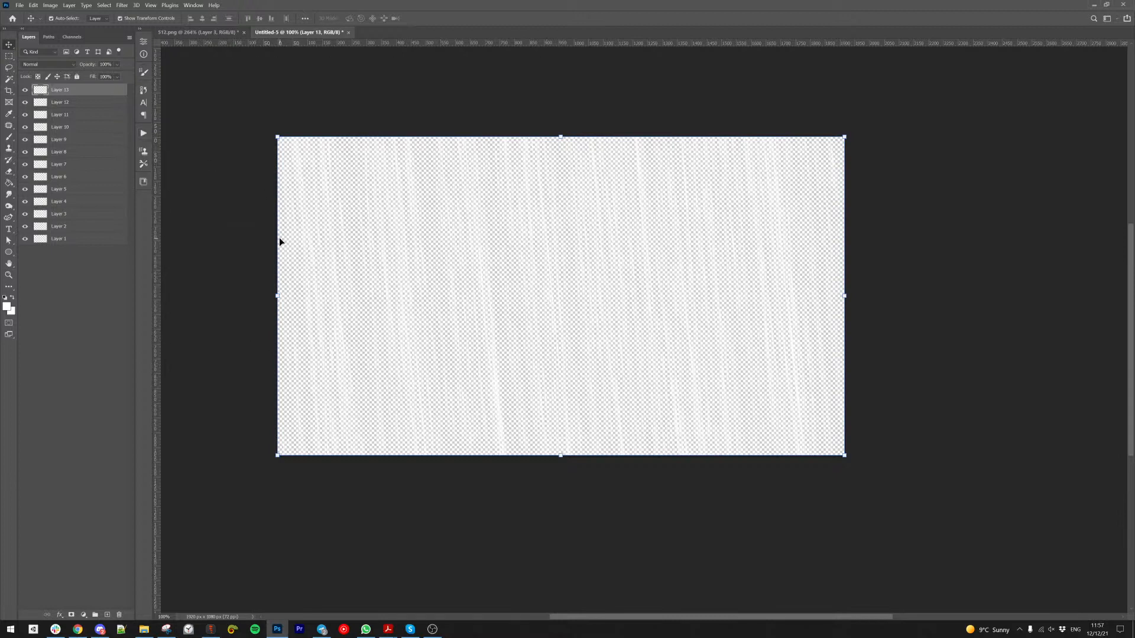
{"action": "left_click_drag", "start_coordinate": [223, 88], "coordinate": [958, 514]}
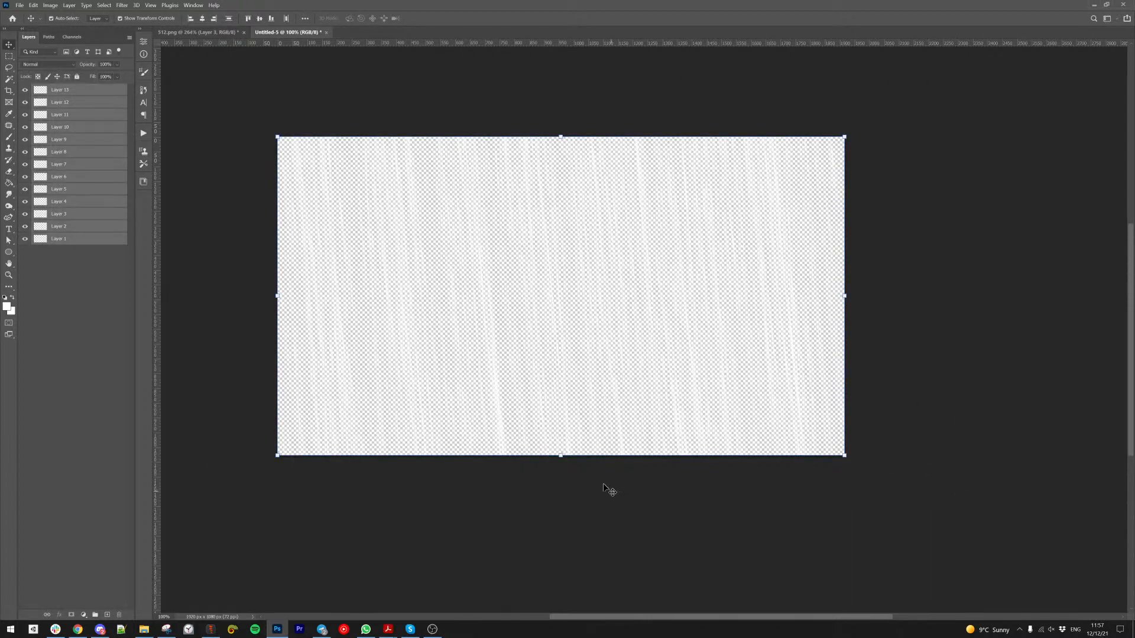
{"action": "left_click_drag", "start_coordinate": [562, 461], "coordinate": [544, 461]}
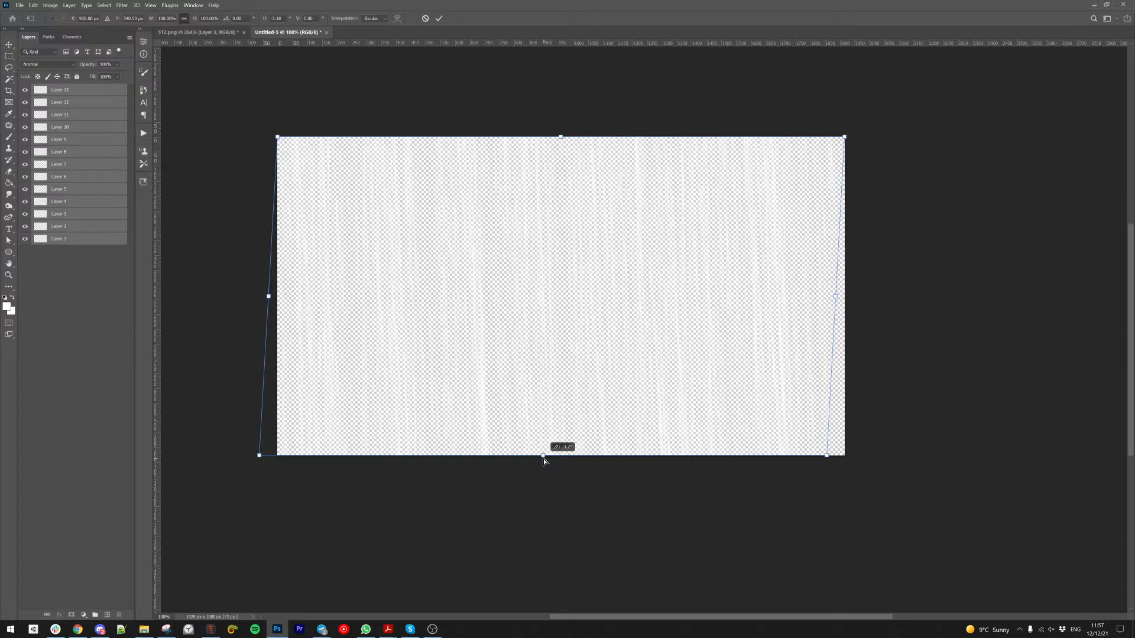
{"action": "left_click_drag", "start_coordinate": [544, 459], "coordinate": [542, 459]}
{"action": "key", "text": "Return"}
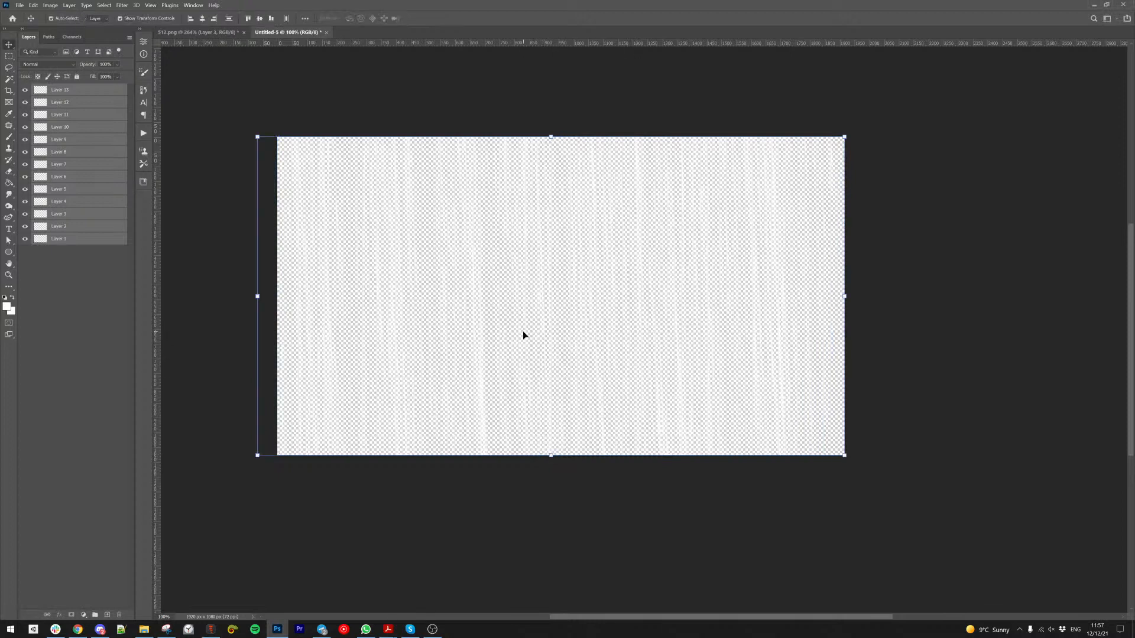
Step: Shift the skewed layers to the right until they cover the canvas's left edge, and deselect them
{"action": "key", "text": "Right"}
{"action": "key", "text": "Right"}
{"action": "key", "text": "Right"}
{"action": "key", "text": "Right"}
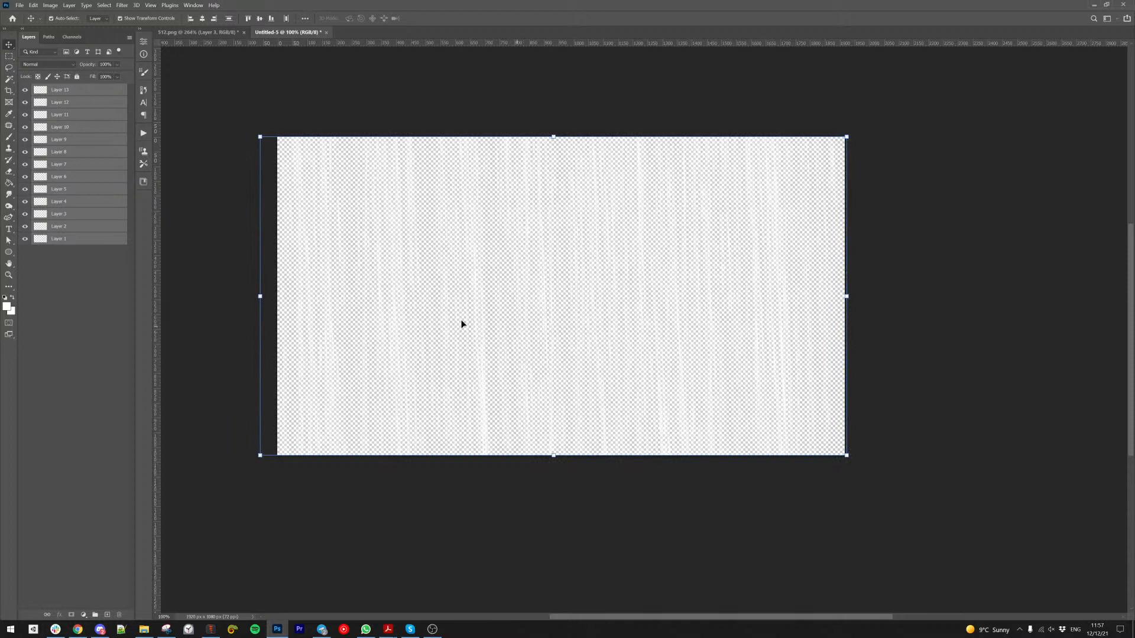
{"action": "left_click_drag", "start_coordinate": [395, 316], "coordinate": [421, 317]}
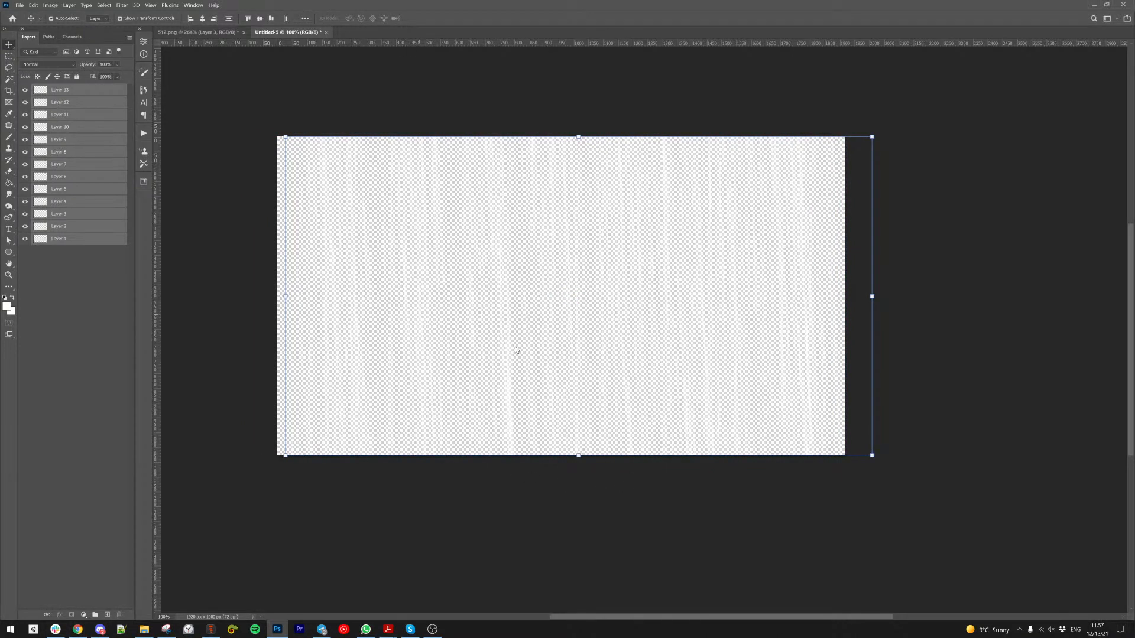
{"action": "left_click_drag", "start_coordinate": [506, 349], "coordinate": [497, 347]}
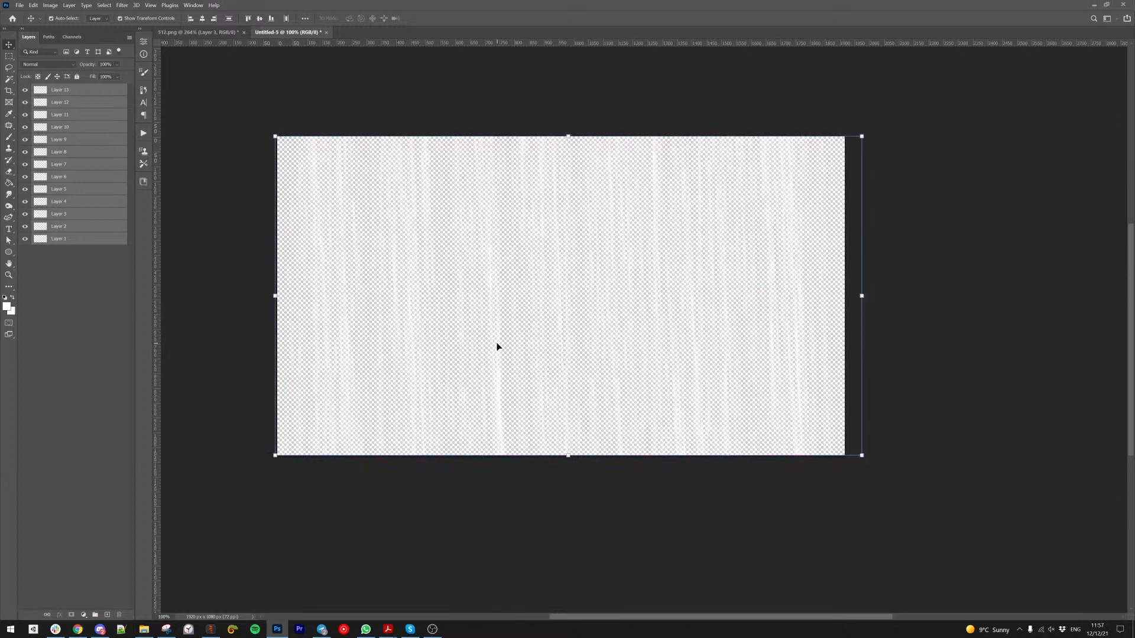
{"action": "left_click", "coordinate": [518, 501]}
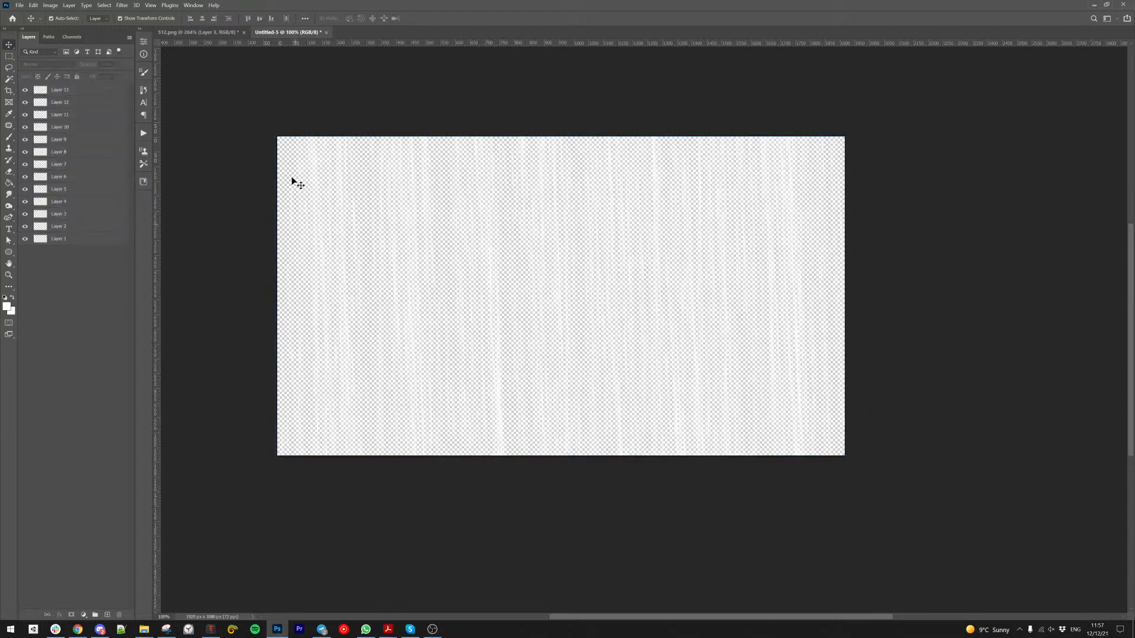
{"action": "scroll", "coordinate": [417, 269], "scroll_direction": "up", "scroll_amount": 1}
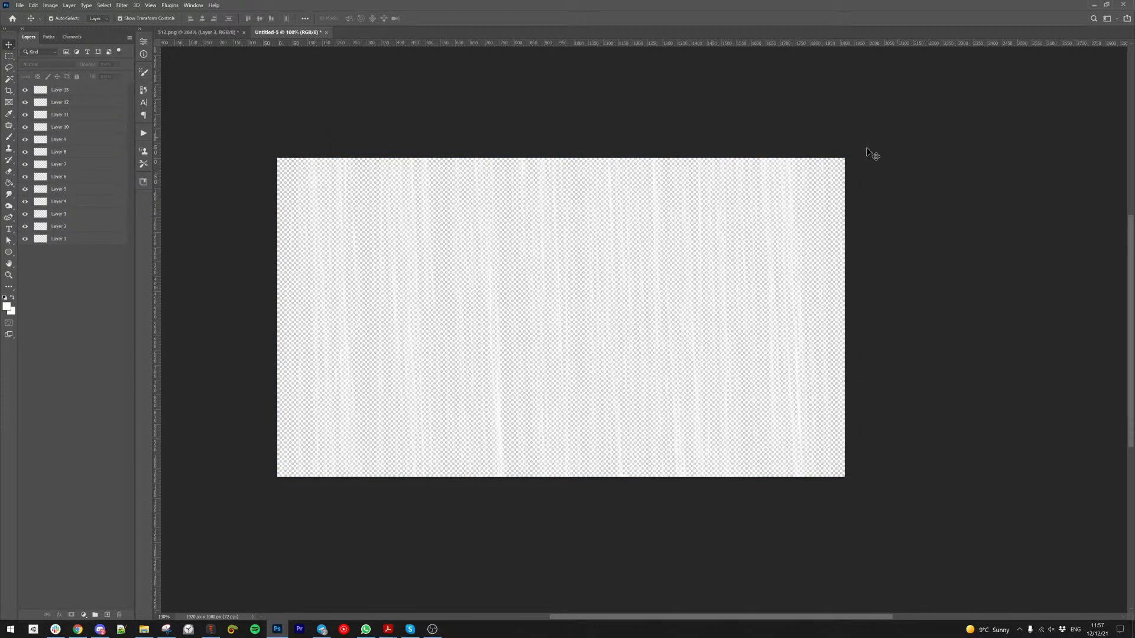
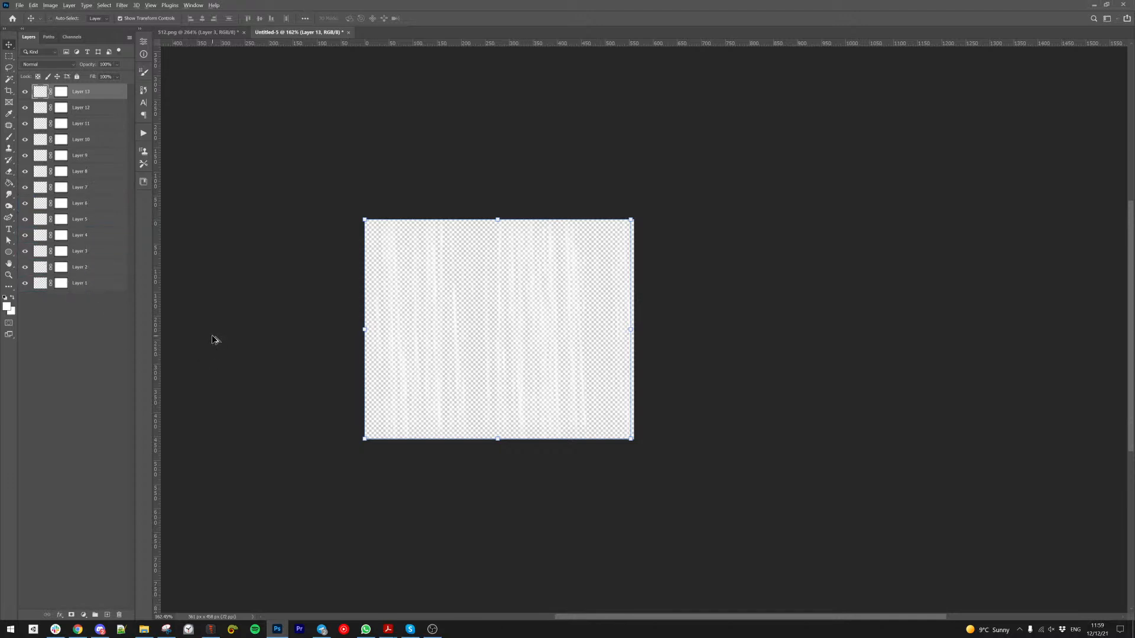
Step: Deselect the layers and try to run the PhotoshopToSpine script on the unsaved document
{"action": "left_click", "coordinate": [261, 318]}
{"action": "left_click_drag", "start_coordinate": [435, 322], "coordinate": [256, 303]}
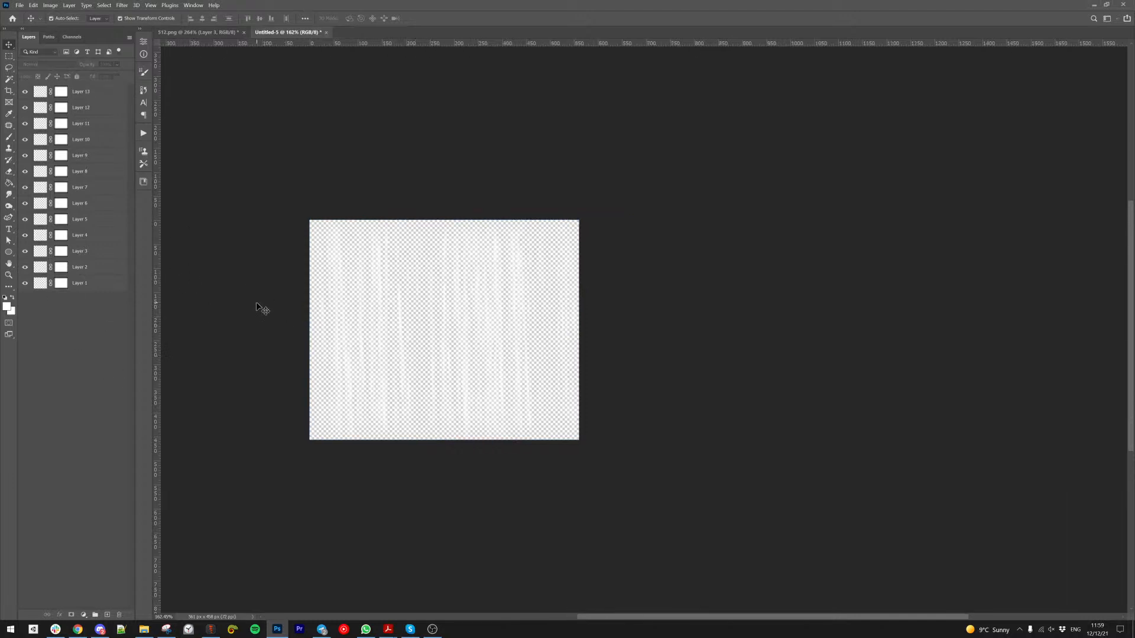
{"action": "key", "text": "F5"}
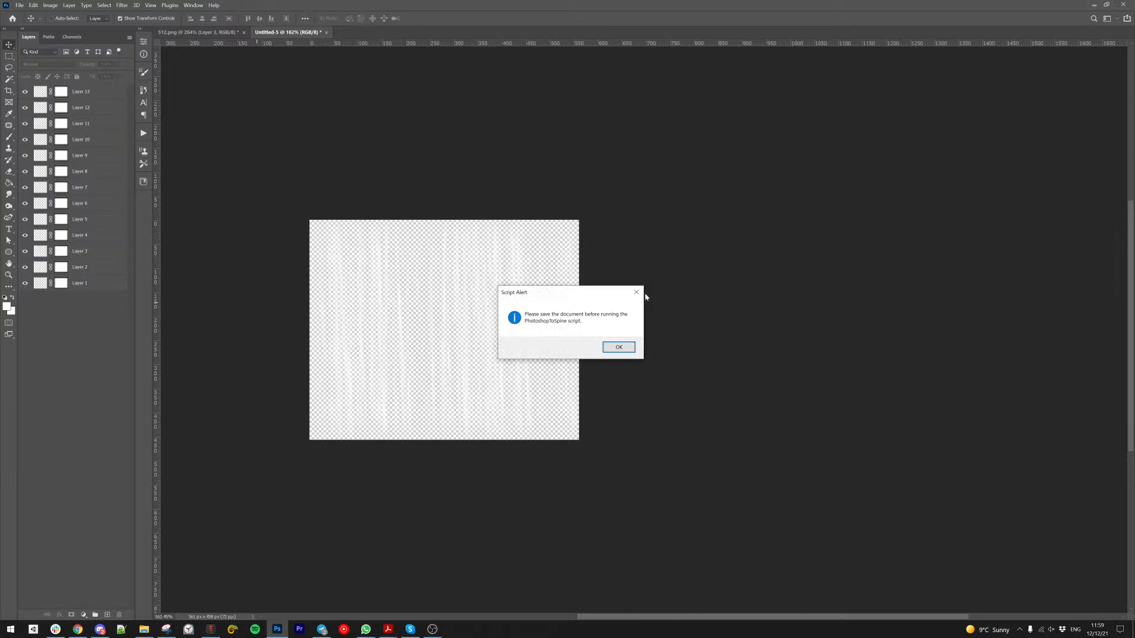
{"action": "left_click", "coordinate": [637, 292]}
Step: Save the document as Untitled-5.psd in a new folder named seq inside Rain_tur's images folder
{"action": "key", "text": "ctrl+s"}
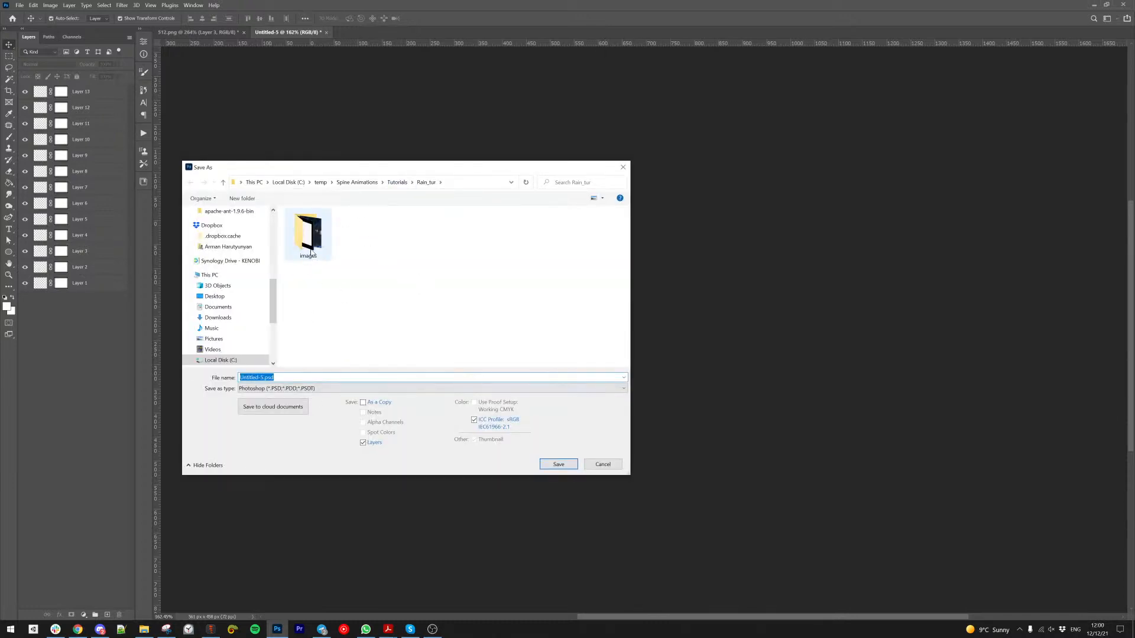
{"action": "double_click", "coordinate": [308, 233]}
{"action": "left_click", "coordinate": [241, 198]}
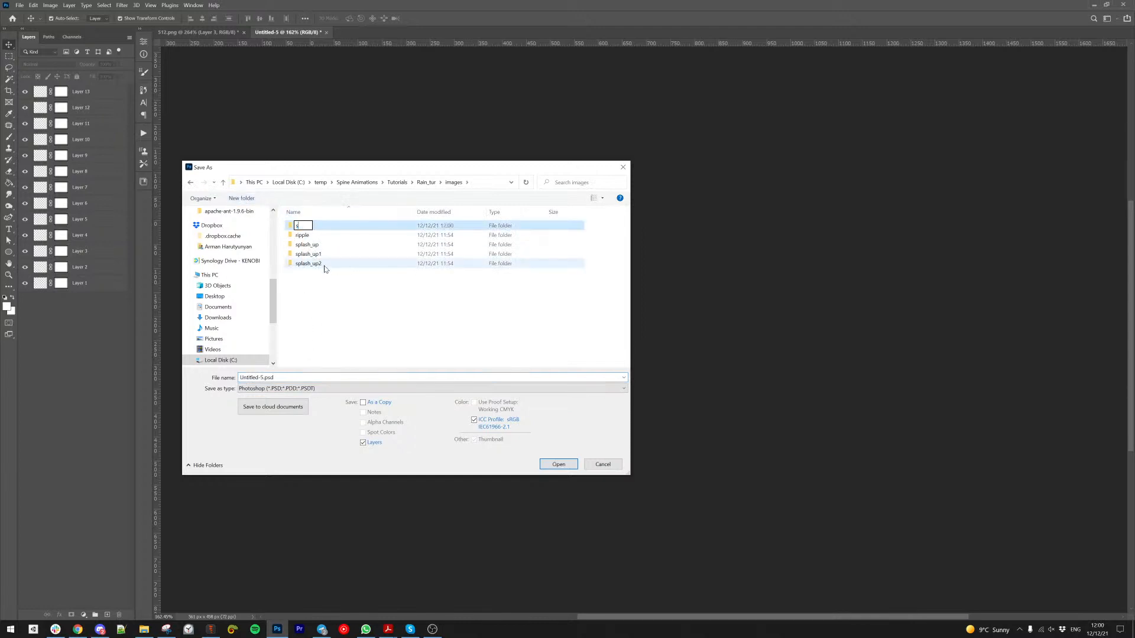
{"action": "type", "text": "seq"}
{"action": "key", "text": "Return"}
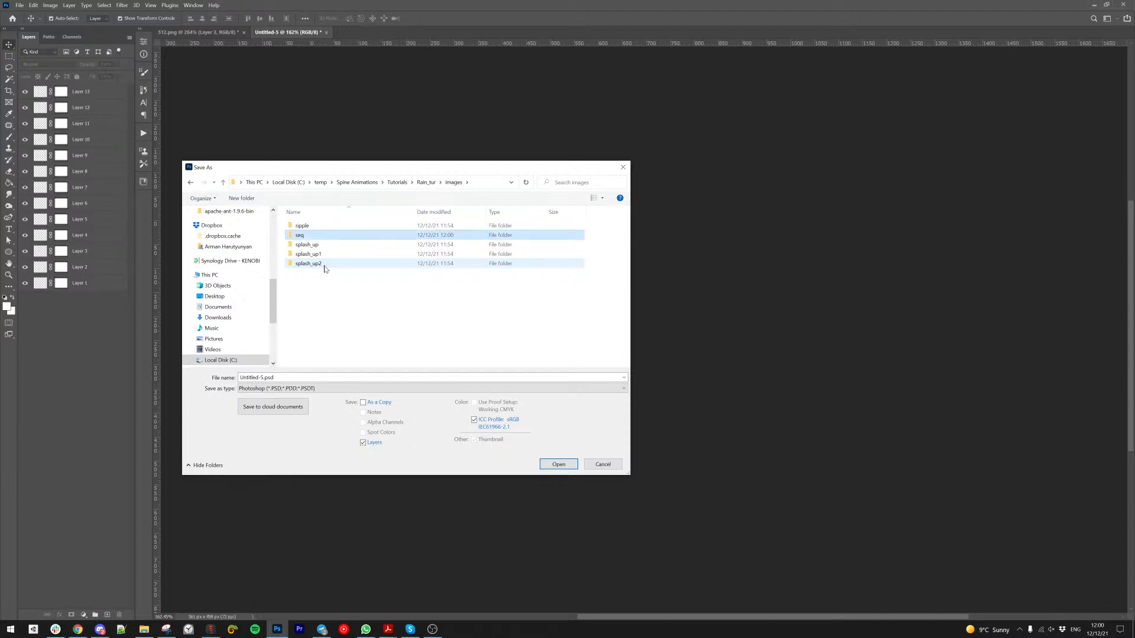
{"action": "double_click", "coordinate": [308, 235]}
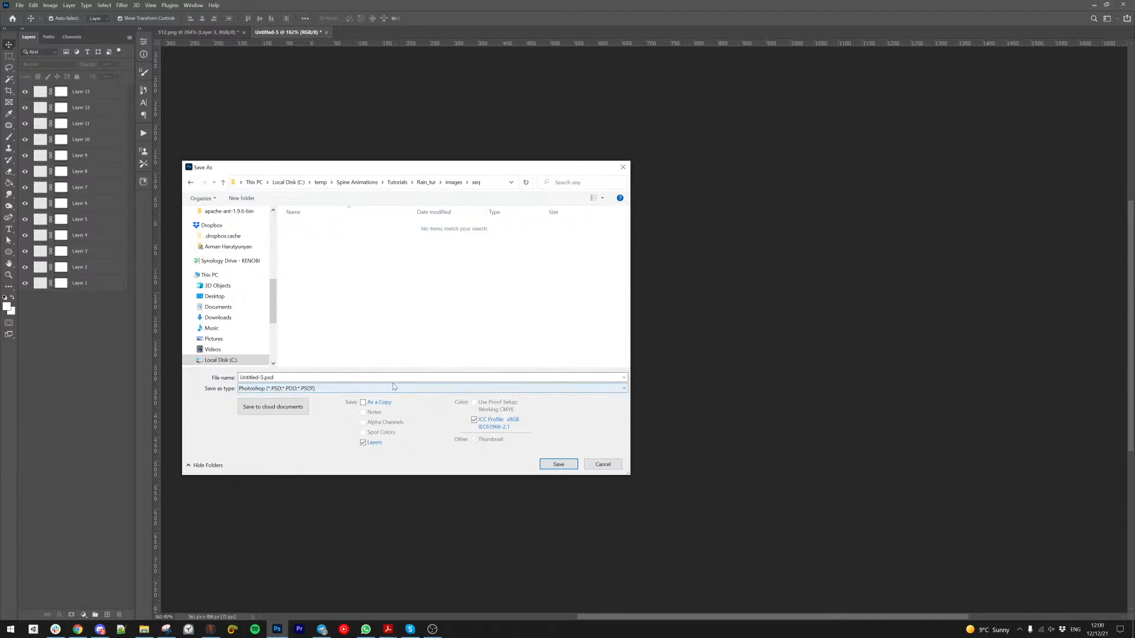
{"action": "left_click", "coordinate": [558, 465]}
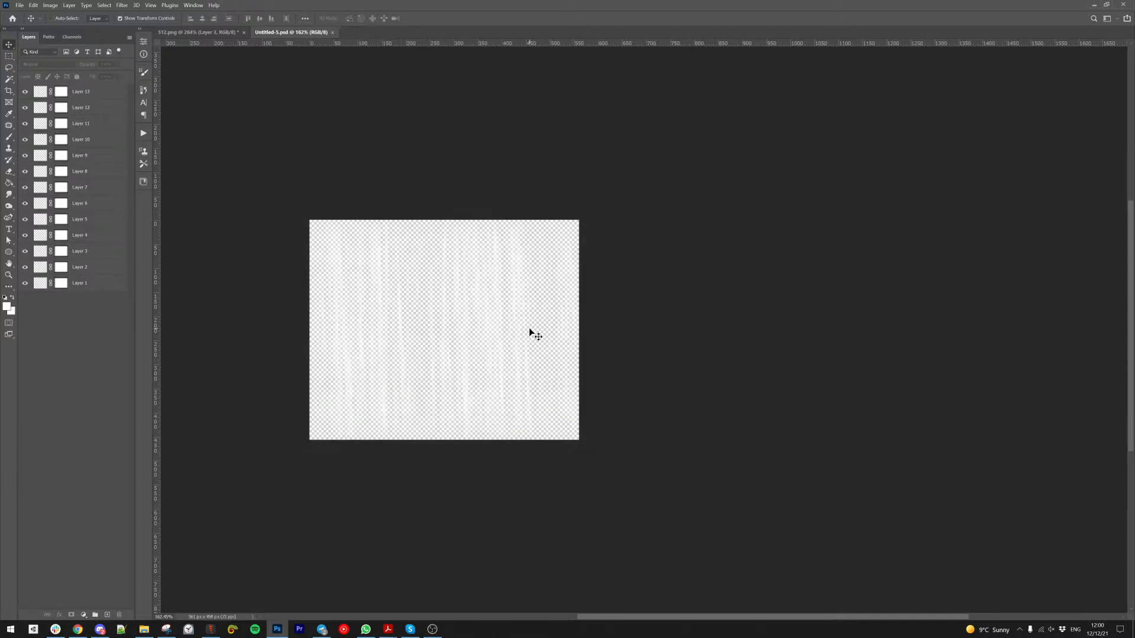
Step: Export the layers with PhotoshopToSpine at 20% scale, and check the exported Layer 1.png in the seq folder
{"action": "left_click_drag", "start_coordinate": [546, 195], "coordinate": [459, 196]}
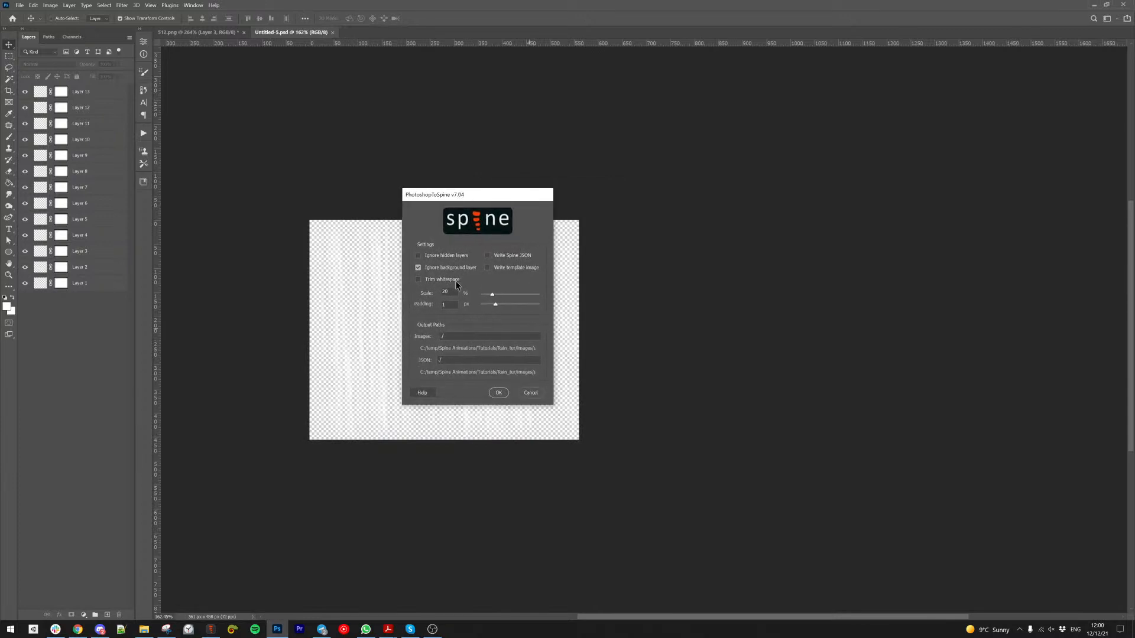
{"action": "left_click", "coordinate": [500, 393]}
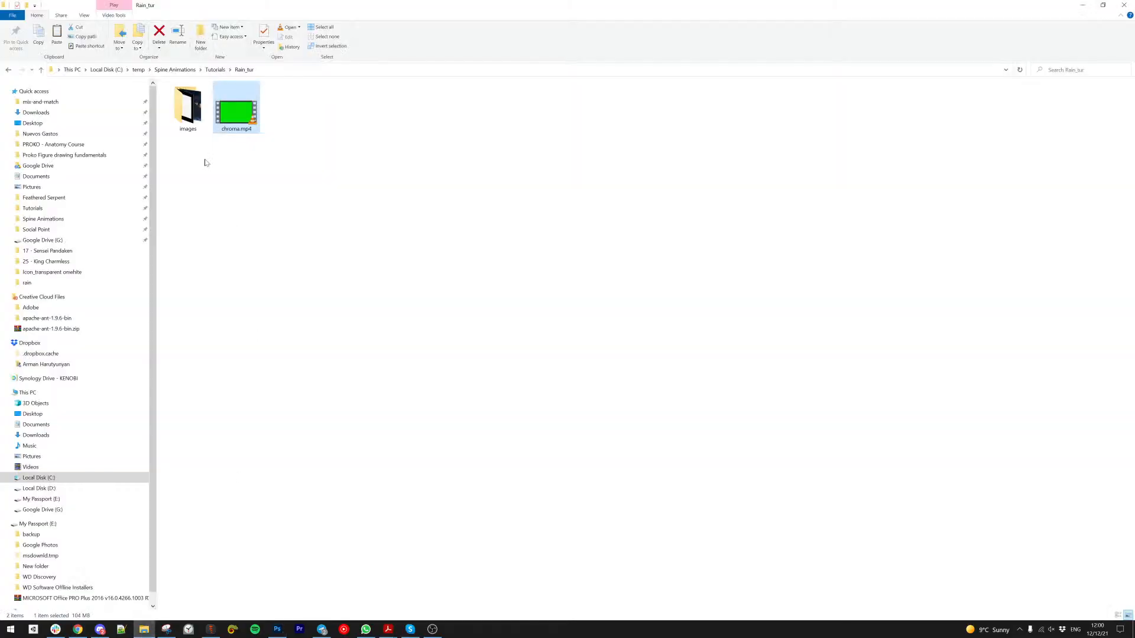
{"action": "double_click", "coordinate": [188, 118]}
{"action": "double_click", "coordinate": [192, 104]}
{"action": "double_click", "coordinate": [191, 104]}
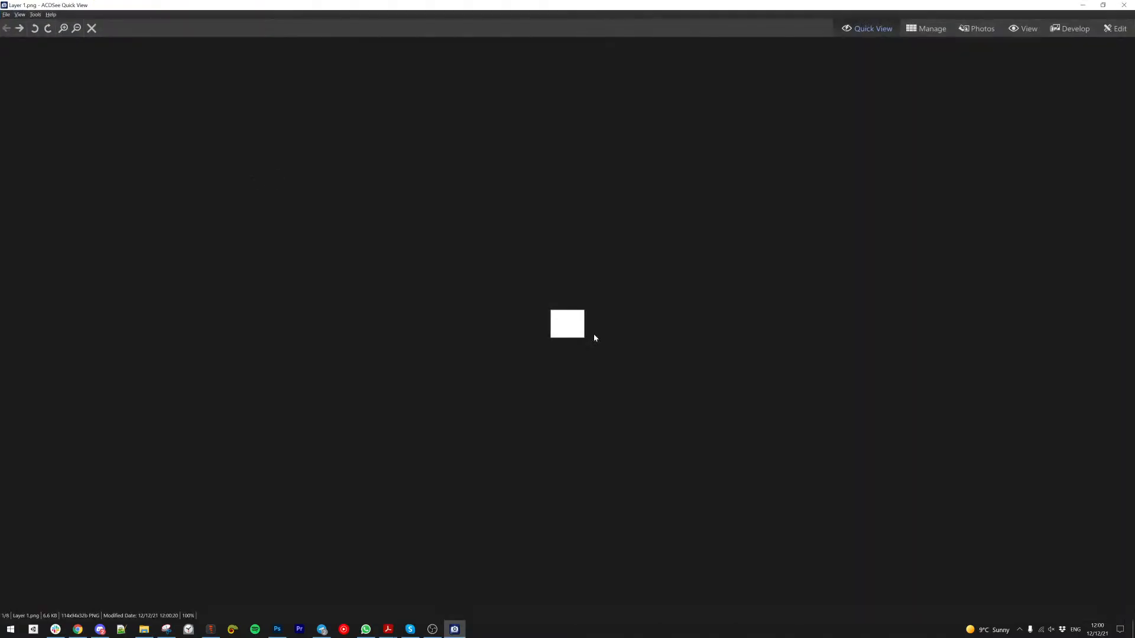
{"action": "scroll", "coordinate": [579, 330], "scroll_direction": "up", "scroll_amount": 5}
{"action": "key", "text": "Escape"}
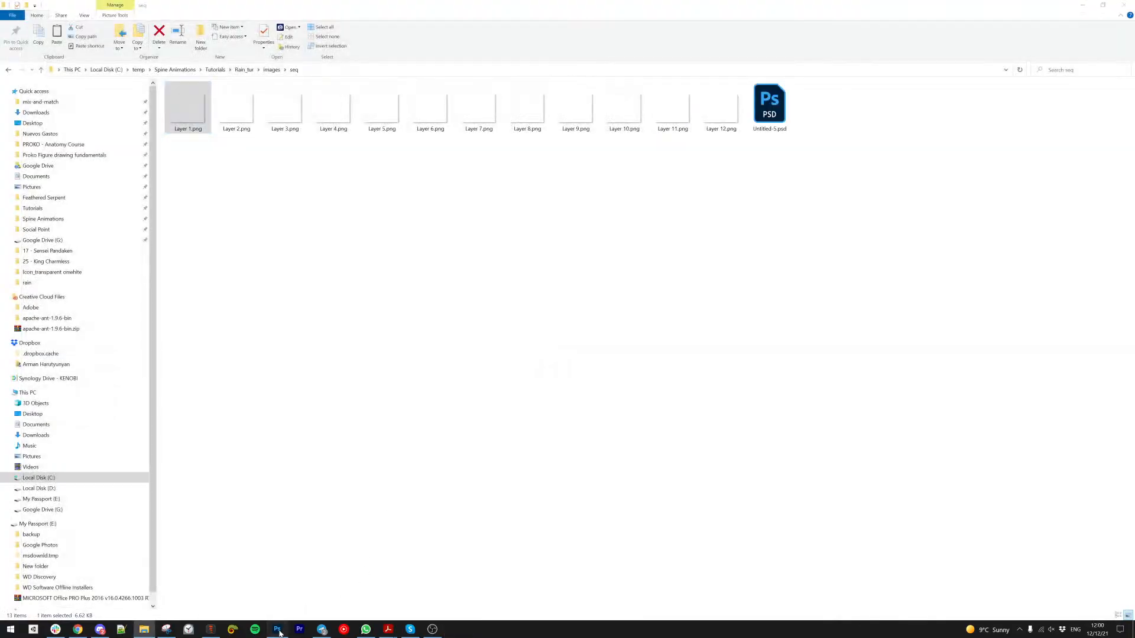
Step: Return to Photoshop, export the layers again with PhotoshopToSpine at 100% scale, and check the exported Layer 1.png
{"action": "left_click", "coordinate": [280, 633]}
{"action": "key", "text": "F5"}
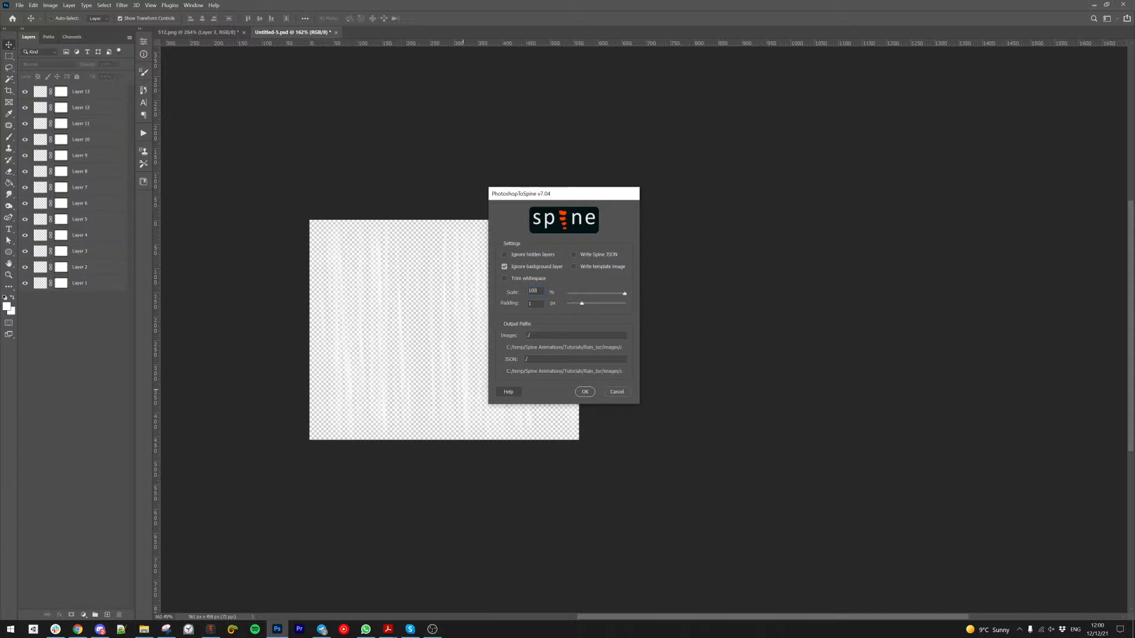
{"action": "key", "text": "Return"}
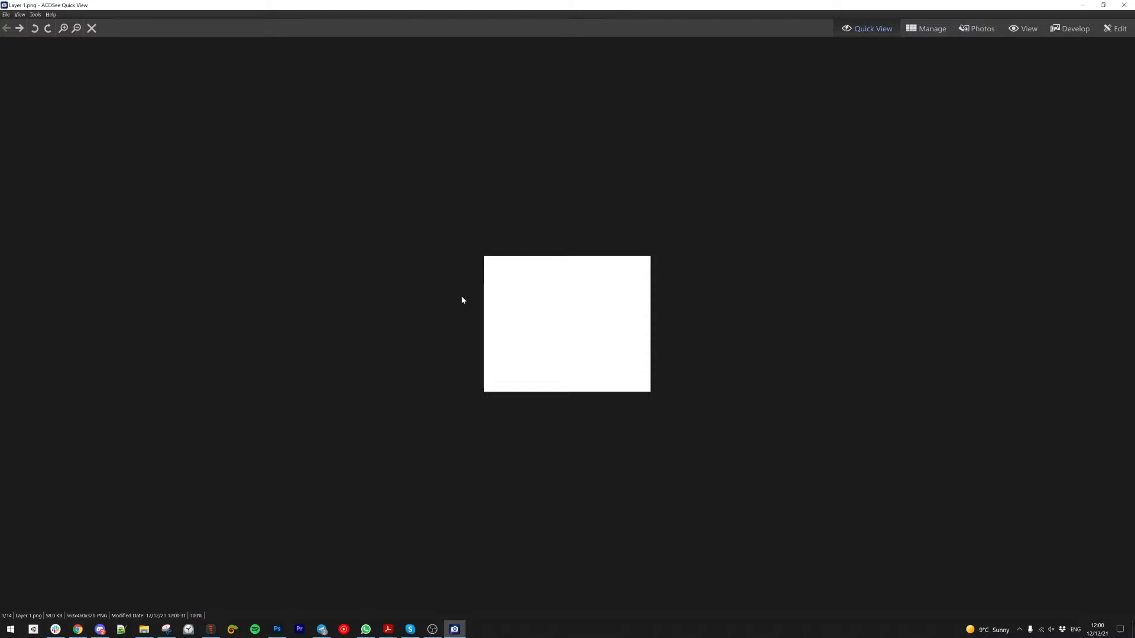
{"action": "key", "text": "Escape"}
Step: Switch to Spine and select the Images node of the new skeleton
{"action": "left_click", "coordinate": [211, 629]}
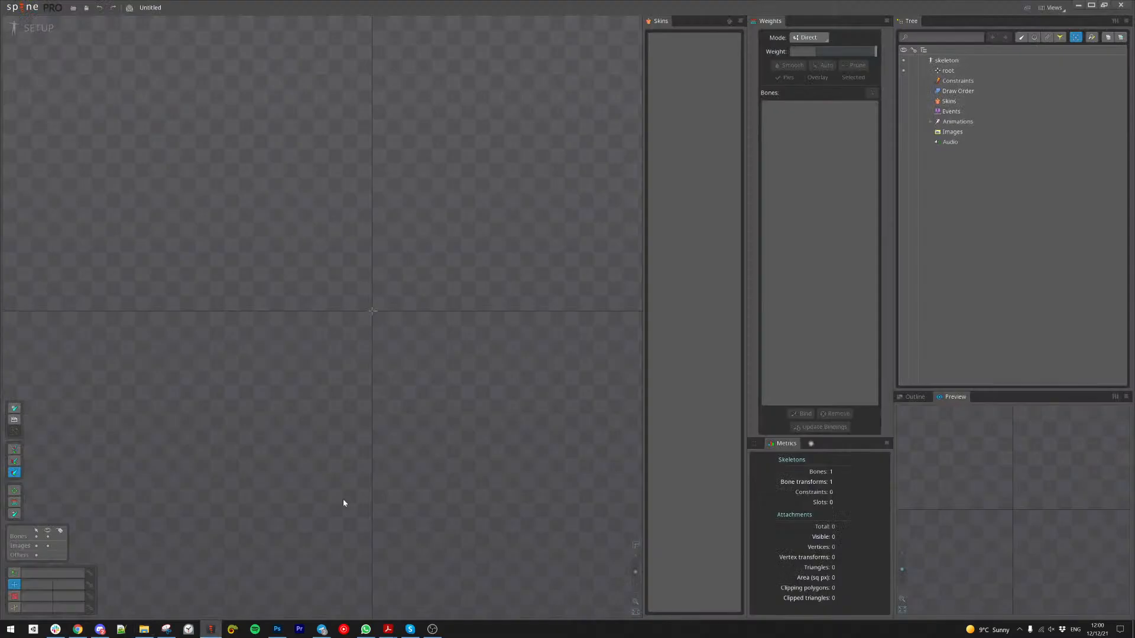
{"action": "scroll", "coordinate": [506, 335], "scroll_direction": "down", "scroll_amount": 1}
{"action": "left_click_drag", "start_coordinate": [506, 334], "coordinate": [501, 394]}
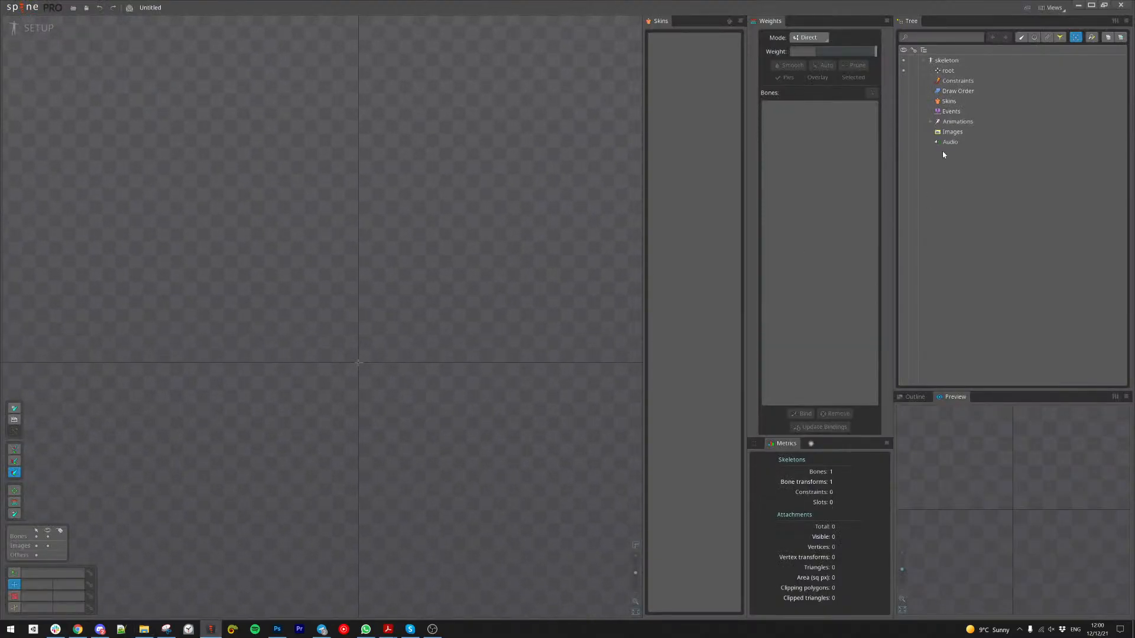
{"action": "left_click", "coordinate": [932, 122]}
{"action": "left_click", "coordinate": [957, 133]}
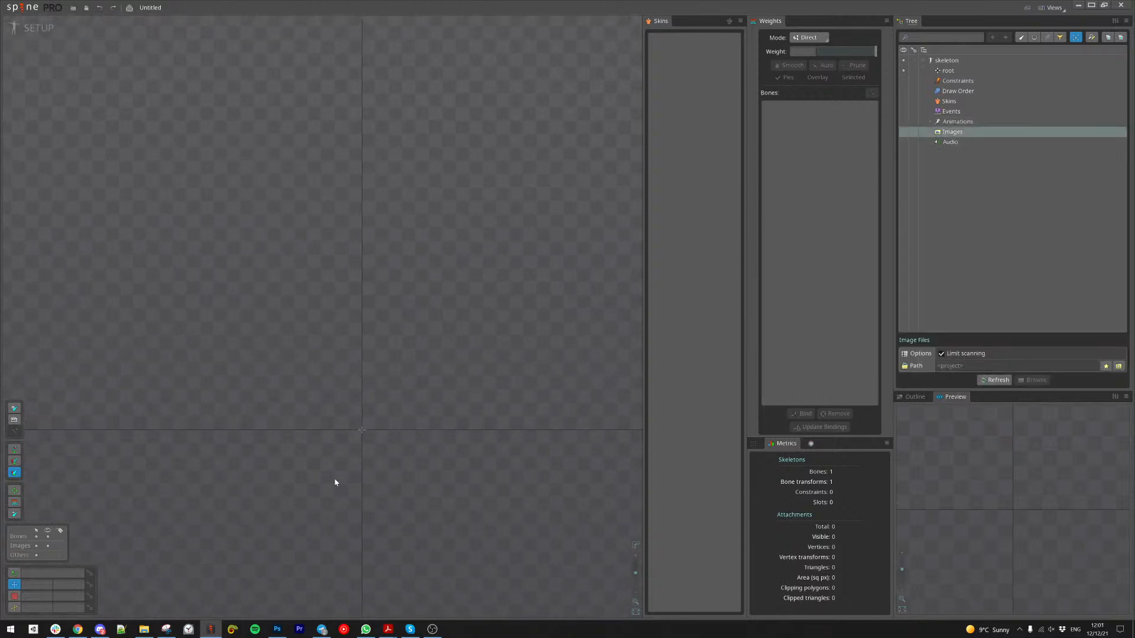
Step: Save the project as rain in the Rain_tur folder inside Tutorials
{"action": "key", "text": "ctrl+s"}
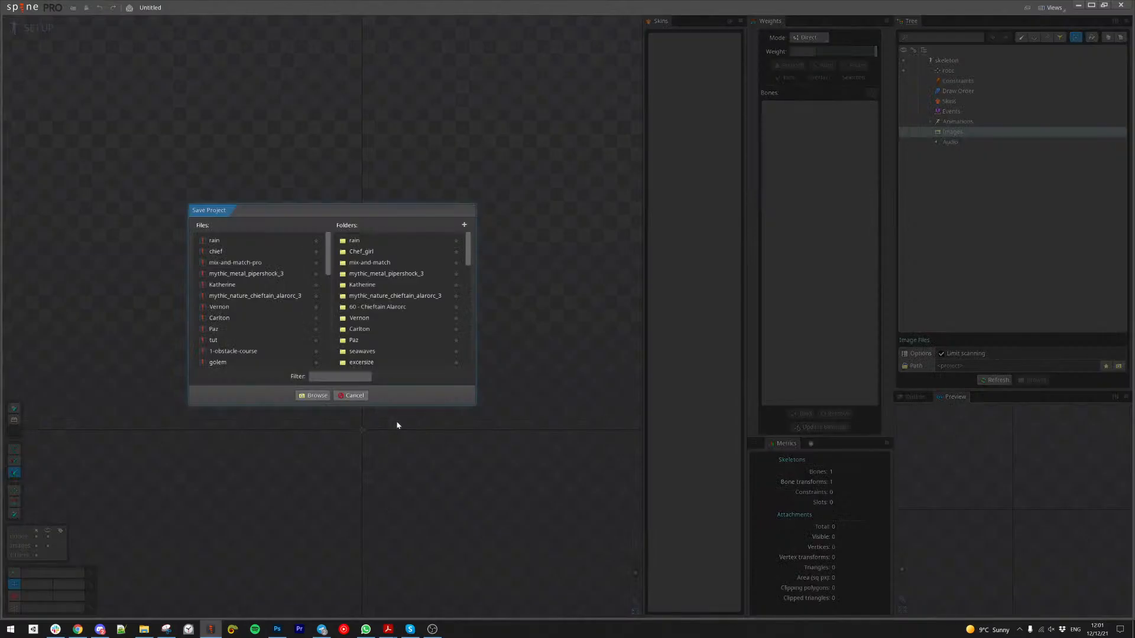
{"action": "left_click", "coordinate": [371, 241]}
{"action": "left_click", "coordinate": [310, 178]}
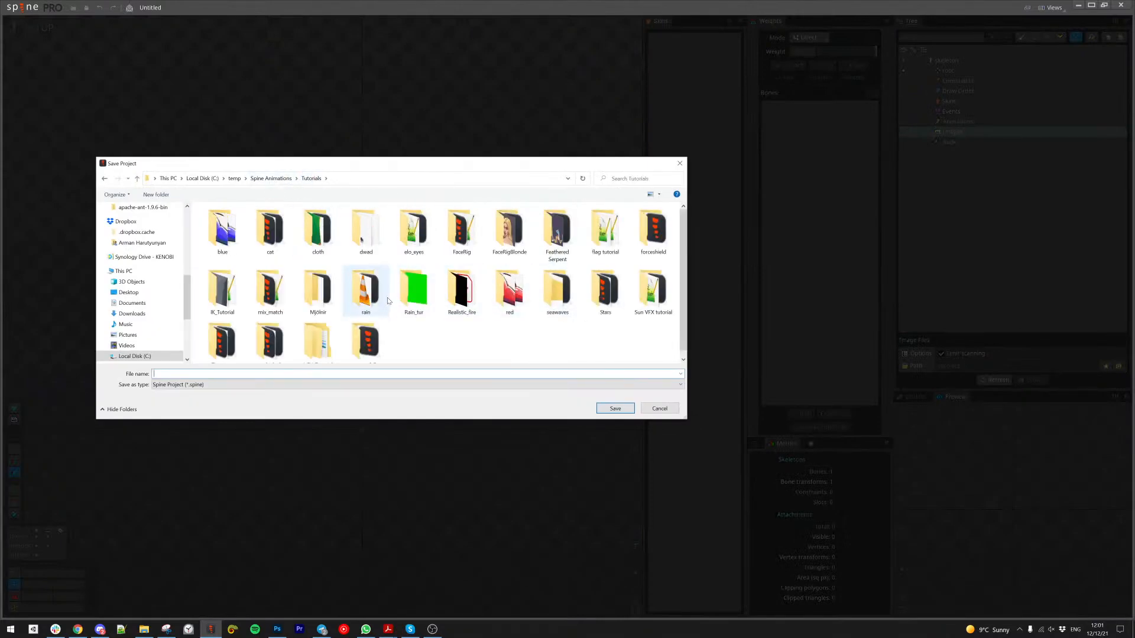
{"action": "double_click", "coordinate": [407, 293]}
{"action": "left_click", "coordinate": [489, 374]}
{"action": "type", "text": "rain"}
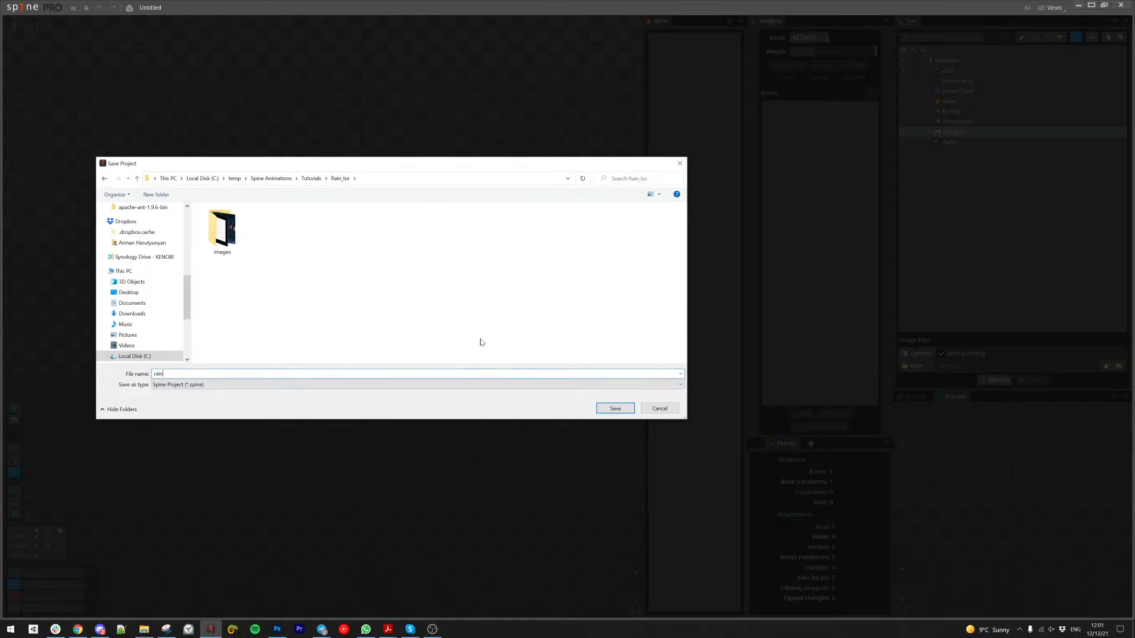
{"action": "left_click", "coordinate": [615, 410]}
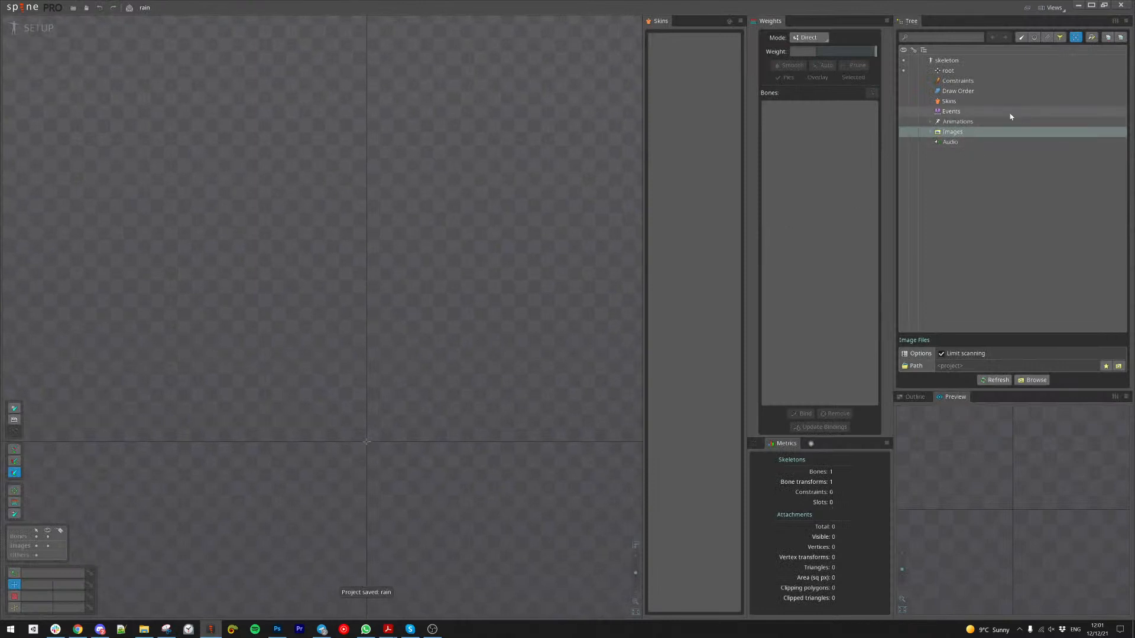
Step: Add all 13 rain frames, Layer 1 to Layer 13 from the seq image folder, to the skeleton
{"action": "left_click", "coordinate": [931, 121]}
{"action": "left_click", "coordinate": [931, 142]}
{"action": "left_click", "coordinate": [938, 152]}
{"action": "left_click", "coordinate": [945, 173]}
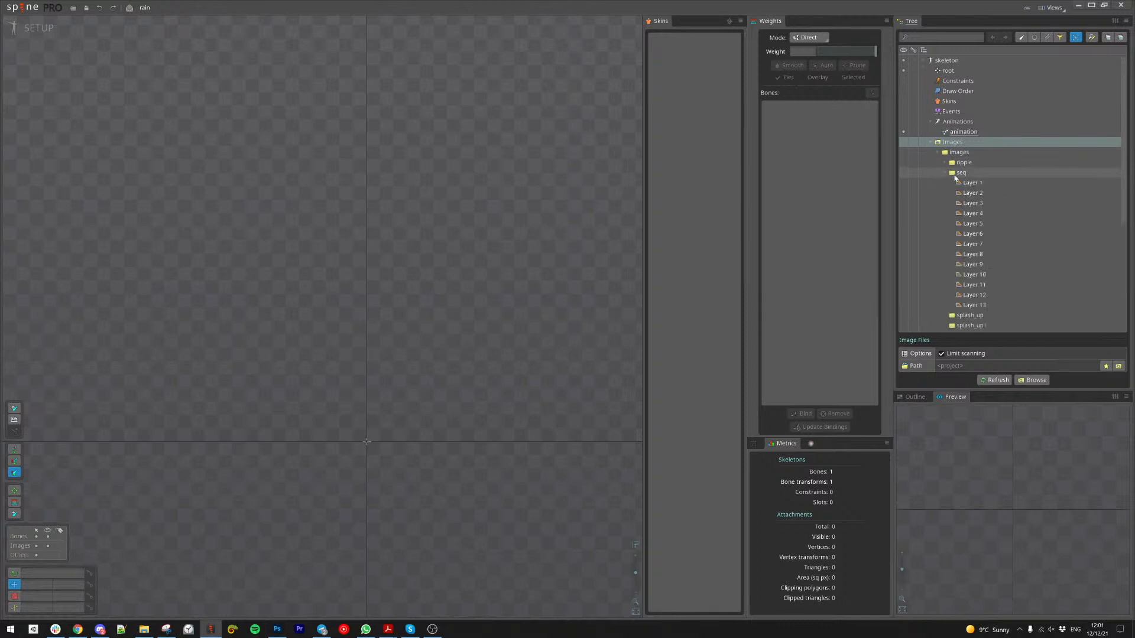
{"action": "left_click", "coordinate": [972, 182]}
{"action": "scroll", "coordinate": [1007, 194], "scroll_direction": "down", "scroll_amount": 2}
{"action": "left_click", "coordinate": [975, 244], "text": "shift"}
{"action": "left_click_drag", "start_coordinate": [975, 244], "coordinate": [272, 307]}
{"action": "scroll", "coordinate": [323, 441], "scroll_direction": "down", "scroll_amount": 2}
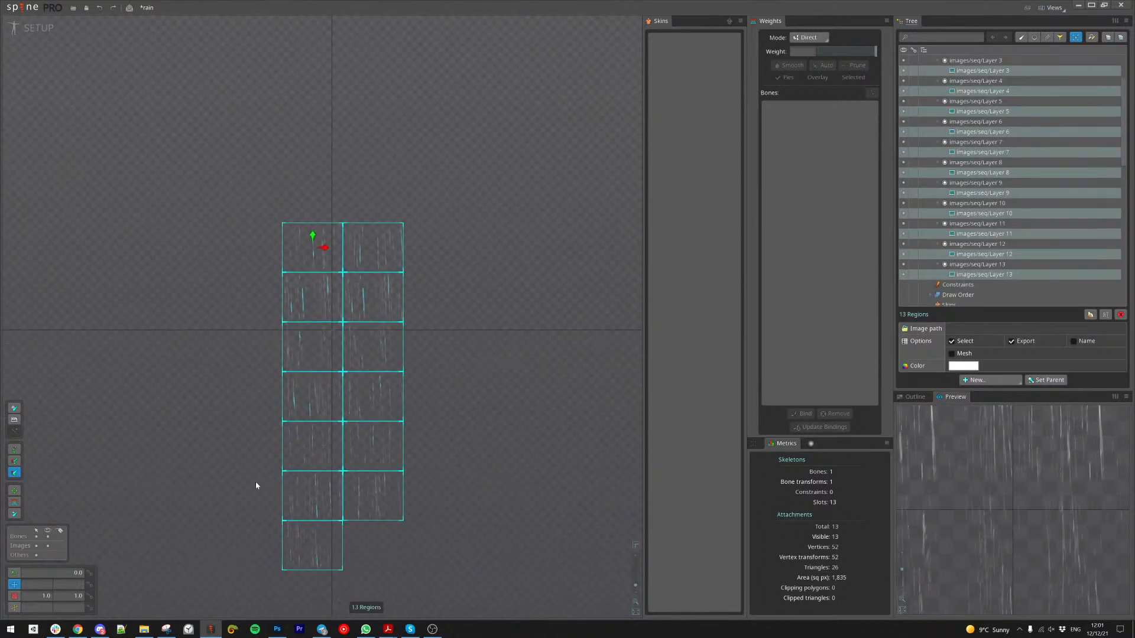
Step: Set the position of all 13 rain regions to 0, 0
{"action": "type", "text": "0"}
{"action": "key", "text": "Tab"}
{"action": "type", "text": "0"}
{"action": "key", "text": "Return"}
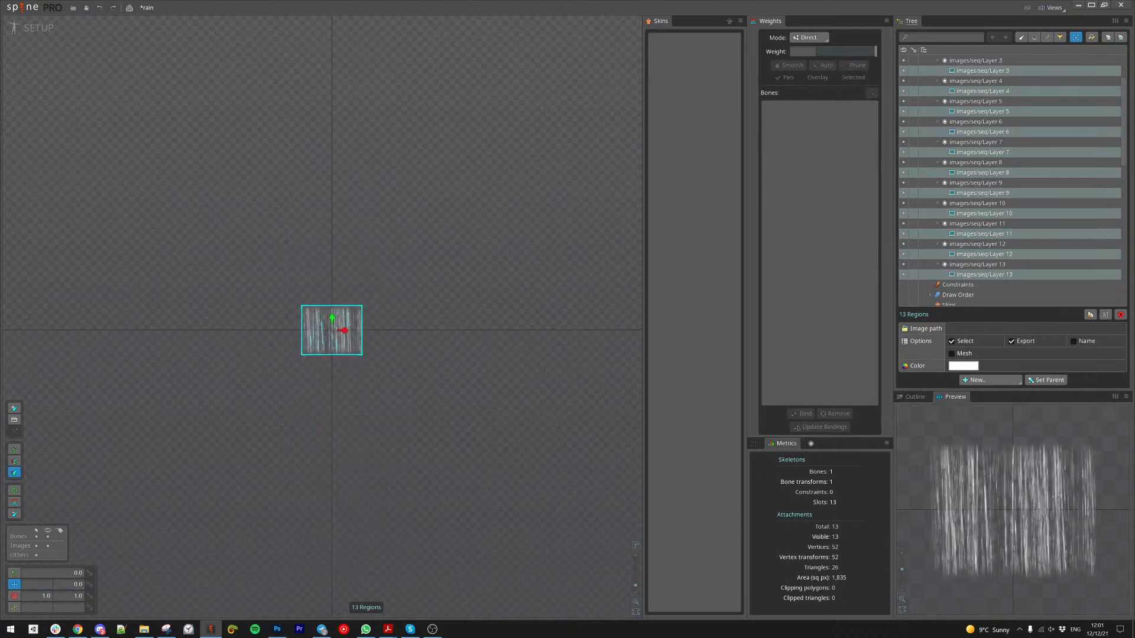
Step: Move the Layer 2 to Layer 13 regions into the Layer 1 slot so one slot holds all 13 frames
{"action": "scroll", "coordinate": [315, 312], "scroll_direction": "up", "scroll_amount": 3}
{"action": "scroll", "coordinate": [1024, 157], "scroll_direction": "up", "scroll_amount": 3}
{"action": "left_click_drag", "start_coordinate": [528, 301], "coordinate": [929, 171]}
{"action": "left_click", "coordinate": [974, 93], "text": "ctrl"}
{"action": "left_click_drag", "start_coordinate": [968, 112], "coordinate": [974, 81]}
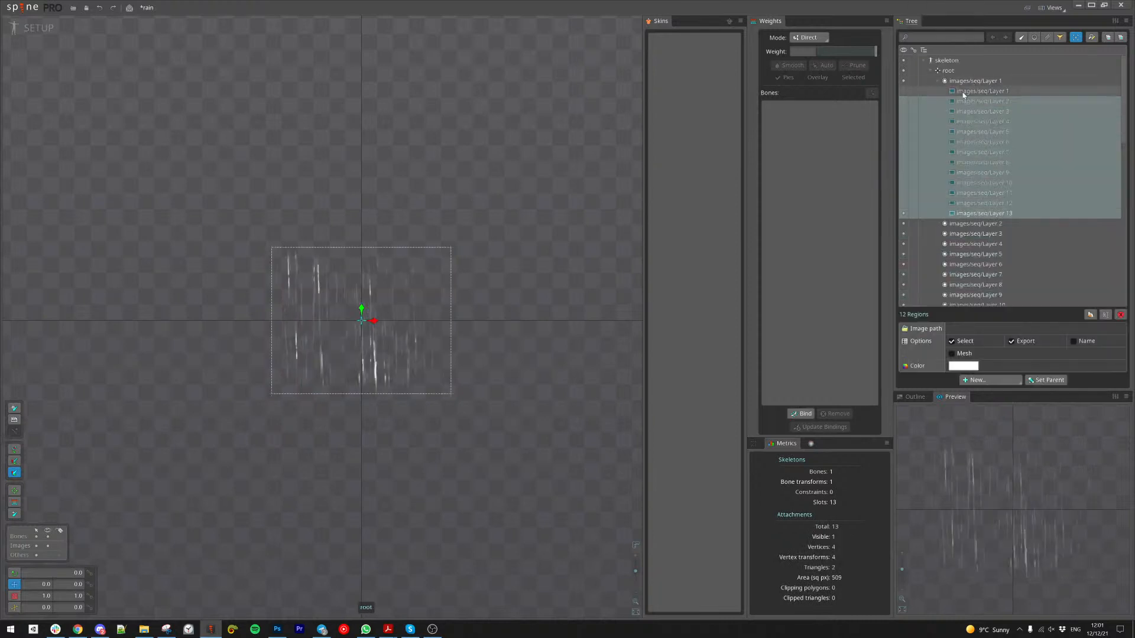
Step: Delete the empty slots Layer 2 through Layer 13
{"action": "left_click", "coordinate": [975, 223]}
{"action": "scroll", "coordinate": [980, 221], "scroll_direction": "down", "scroll_amount": 4}
{"action": "left_click", "coordinate": [980, 216], "text": "shift"}
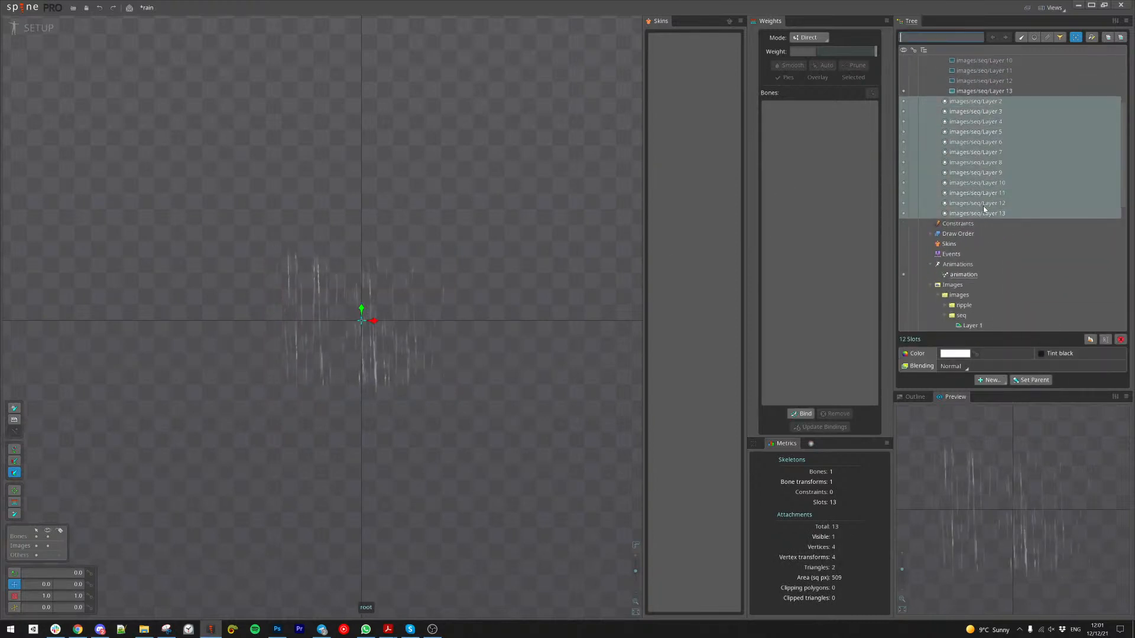
{"action": "left_click", "coordinate": [983, 210]}
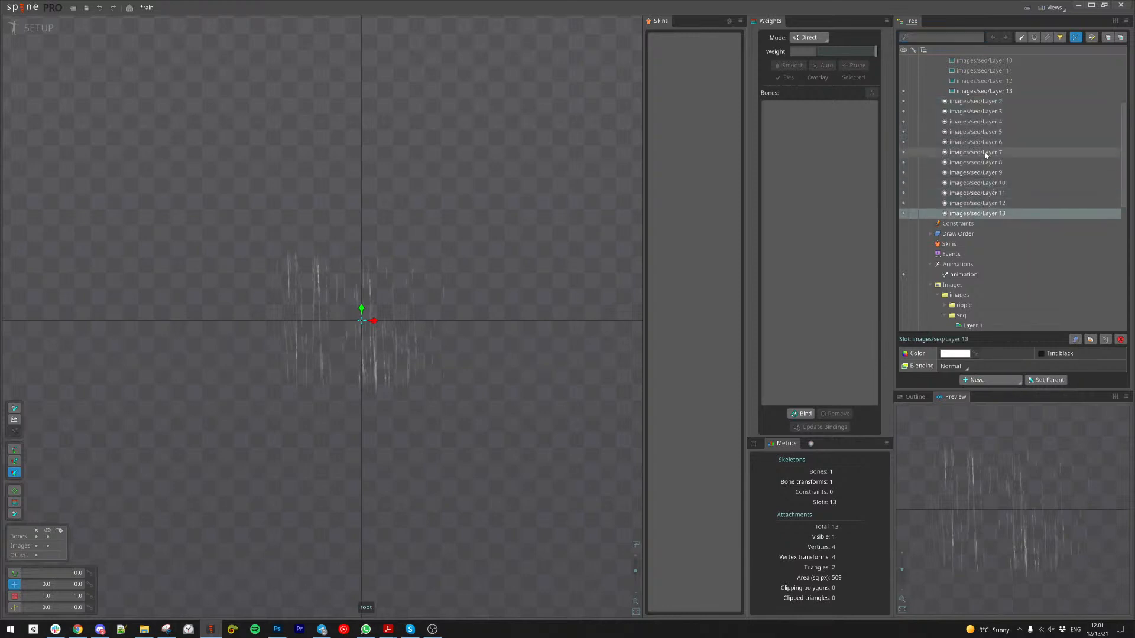
{"action": "left_click", "coordinate": [976, 101], "text": "shift"}
{"action": "key", "text": "Delete"}
Step: Create a bone about 120 units long near the top of the rain image, under root, holding the Layer 1 slot
{"action": "scroll", "coordinate": [981, 130], "scroll_direction": "up", "scroll_amount": 1}
{"action": "left_click", "coordinate": [947, 70]}
{"action": "key", "text": "n"}
{"action": "scroll", "coordinate": [359, 281], "scroll_direction": "up", "scroll_amount": 3}
{"action": "left_click_drag", "start_coordinate": [360, 244], "coordinate": [363, 300]}
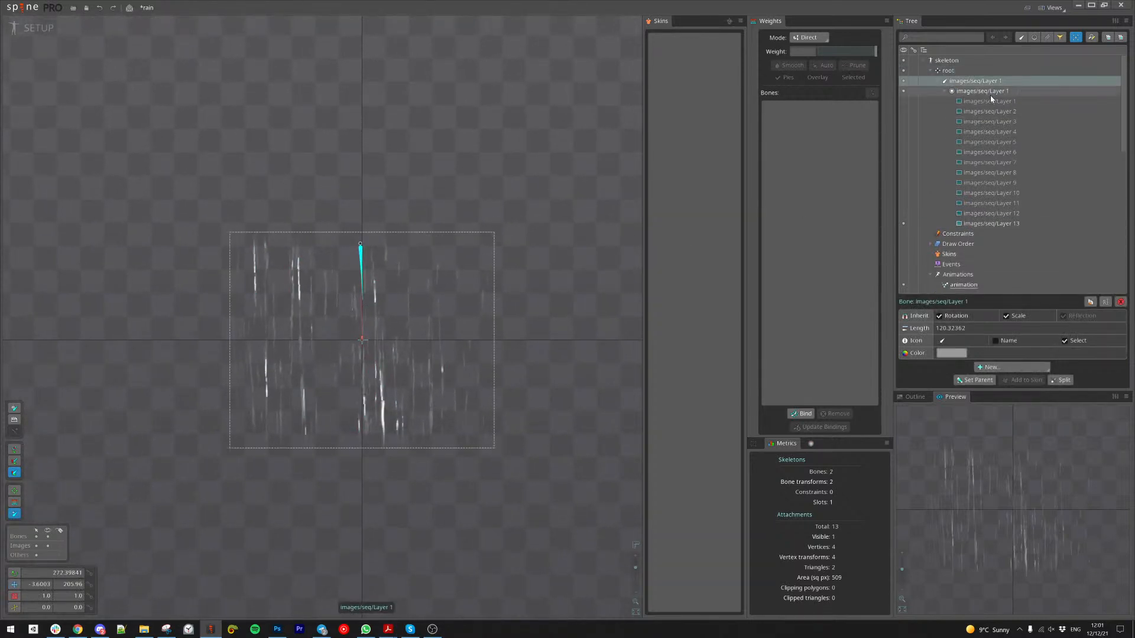
Step: In Animate mode, key the Layer 1 to Layer 13 attachments on consecutive frames from 0, ending with Layer 1 again at frame 13
{"action": "left_click", "coordinate": [27, 30]}
{"action": "left_click_drag", "start_coordinate": [255, 413], "coordinate": [266, 413]}
{"action": "left_click", "coordinate": [932, 101]}
{"action": "left_click_drag", "start_coordinate": [149, 400], "coordinate": [117, 400]}
{"action": "left_click", "coordinate": [932, 101]}
{"action": "key", "text": "Right"}
{"action": "left_click", "coordinate": [931, 111]}
{"action": "key", "text": "Right"}
{"action": "left_click", "coordinate": [931, 122]}
{"action": "key", "text": "Right"}
{"action": "left_click", "coordinate": [932, 132]}
{"action": "key", "text": "Right"}
{"action": "key", "text": "Right"}
{"action": "left_click", "coordinate": [931, 152]}
{"action": "key", "text": "Right"}
{"action": "left_click", "coordinate": [932, 162]}
{"action": "key", "text": "Right"}
{"action": "left_click", "coordinate": [932, 173]}
{"action": "key", "text": "Right"}
{"action": "left_click", "coordinate": [932, 184]}
{"action": "left_click", "coordinate": [932, 214]}
{"action": "key", "text": "Right"}
{"action": "left_click", "coordinate": [932, 223]}
{"action": "key", "text": "Right"}
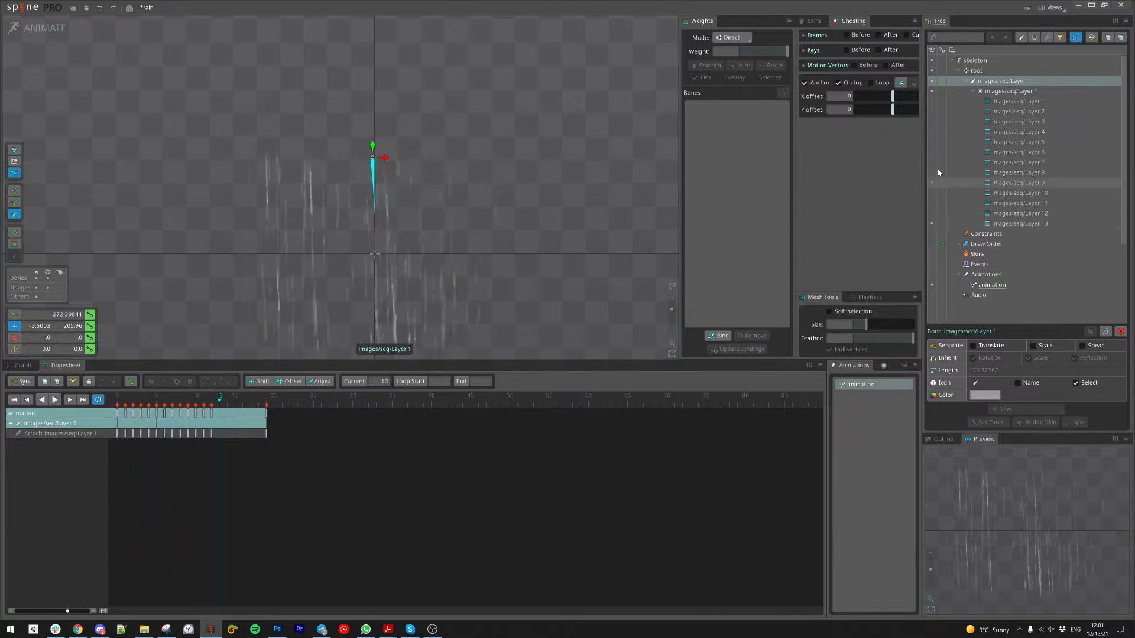
{"action": "left_click", "coordinate": [932, 101]}
Step: Delete the stray attachment key beyond frame 13 and play the rain animation to check it
{"action": "left_click", "coordinate": [267, 434]}
{"action": "key", "text": "Delete"}
{"action": "key", "text": "d"}
{"action": "scroll", "coordinate": [583, 225], "scroll_direction": "down", "scroll_amount": 2}
{"action": "key", "text": "space"}
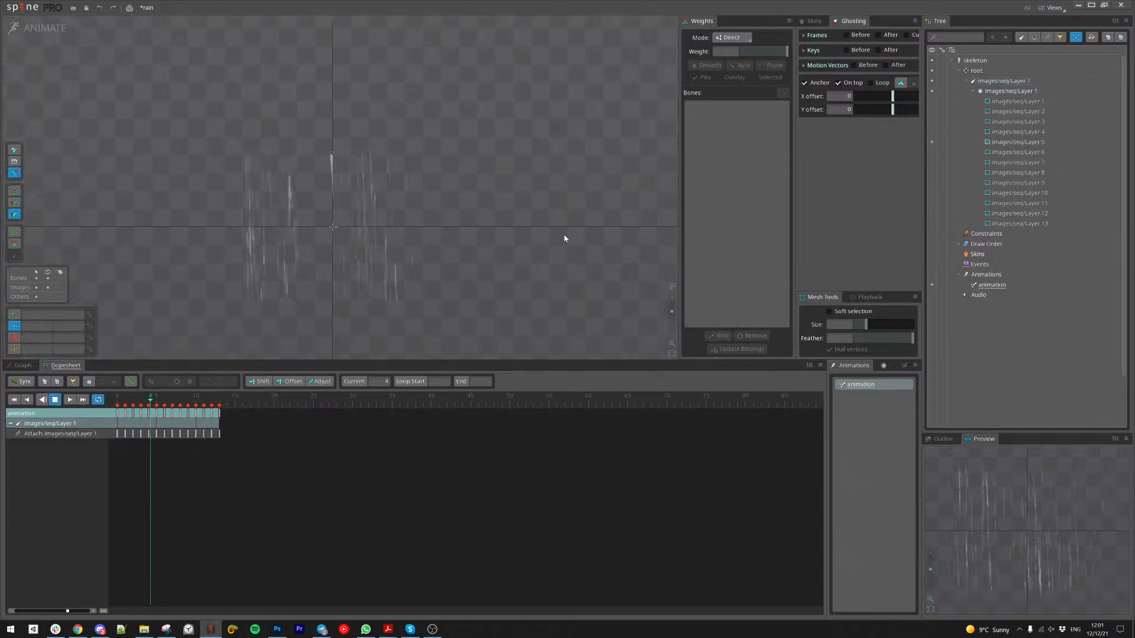
{"action": "key", "text": "space"}
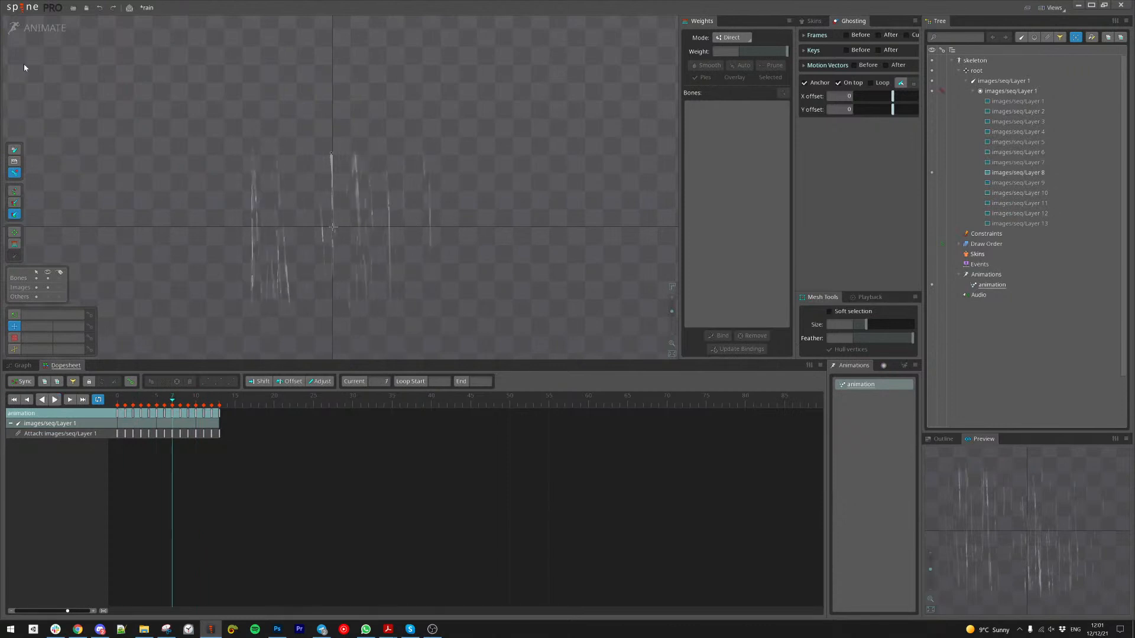
Step: In Setup mode, add the bg and frame images to the skeleton and scale the frame to about 1.74
{"action": "left_click", "coordinate": [25, 35]}
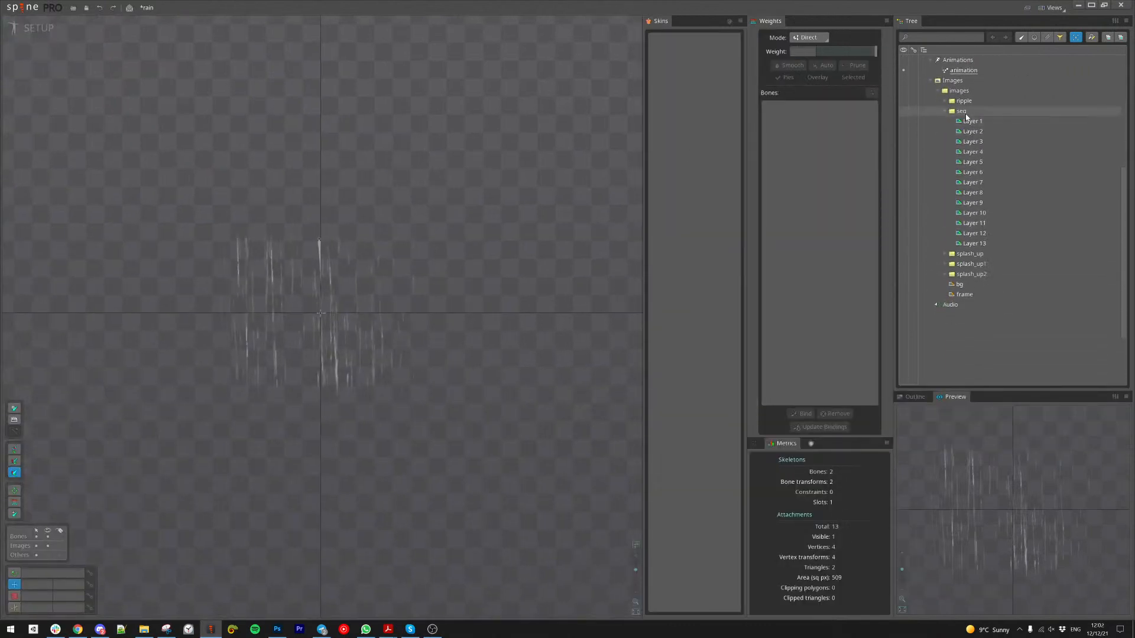
{"action": "left_click_drag", "start_coordinate": [961, 195], "coordinate": [326, 206]}
{"action": "left_click_drag", "start_coordinate": [972, 222], "coordinate": [356, 229]}
{"action": "left_click_drag", "start_coordinate": [499, 375], "coordinate": [533, 372]}
{"action": "key", "text": "v"}
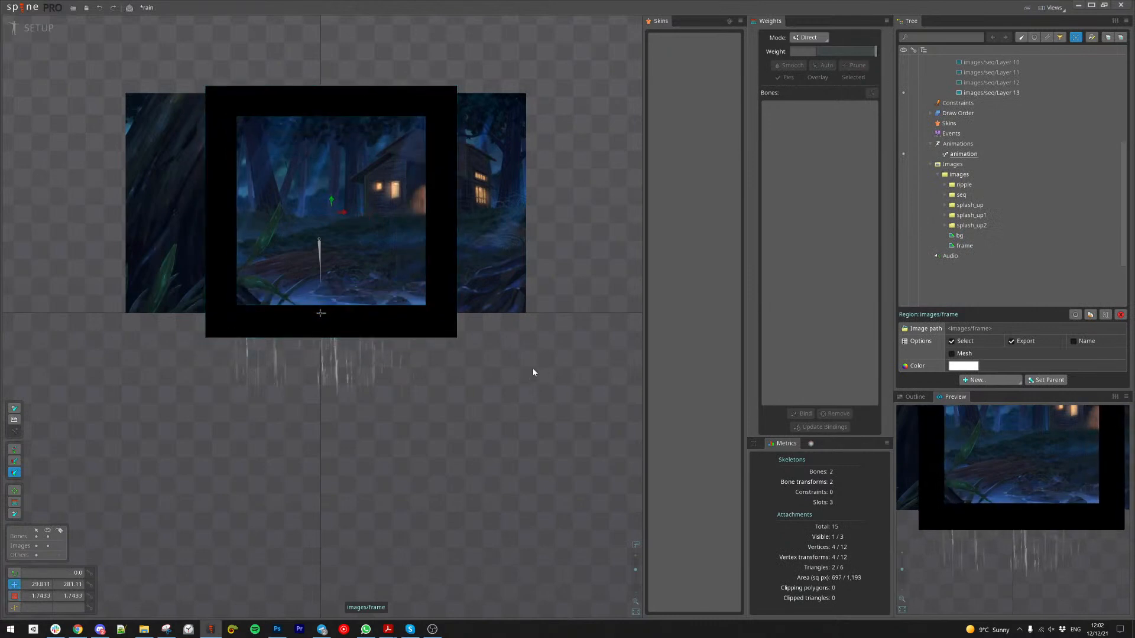
Step: Select the rain bone and move it up over the forest background
{"action": "scroll", "coordinate": [326, 283], "scroll_direction": "up", "scroll_amount": 2}
{"action": "key", "text": "space"}
{"action": "left_click", "coordinate": [320, 265]}
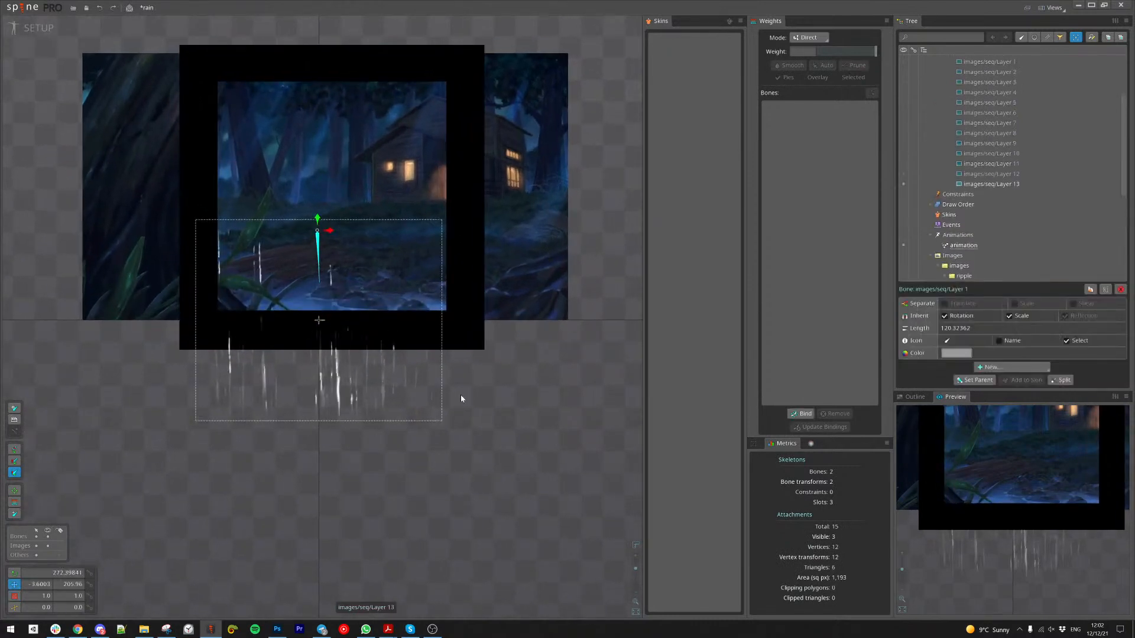
{"action": "left_click_drag", "start_coordinate": [564, 471], "coordinate": [565, 330]}
Step: Bring the rain slot to the front of the draw order and place its bone at about 3.16, 423.51
{"action": "left_click", "coordinate": [965, 106]}
{"action": "left_click", "coordinate": [1034, 38]}
{"action": "left_click_drag", "start_coordinate": [967, 103], "coordinate": [969, 76]}
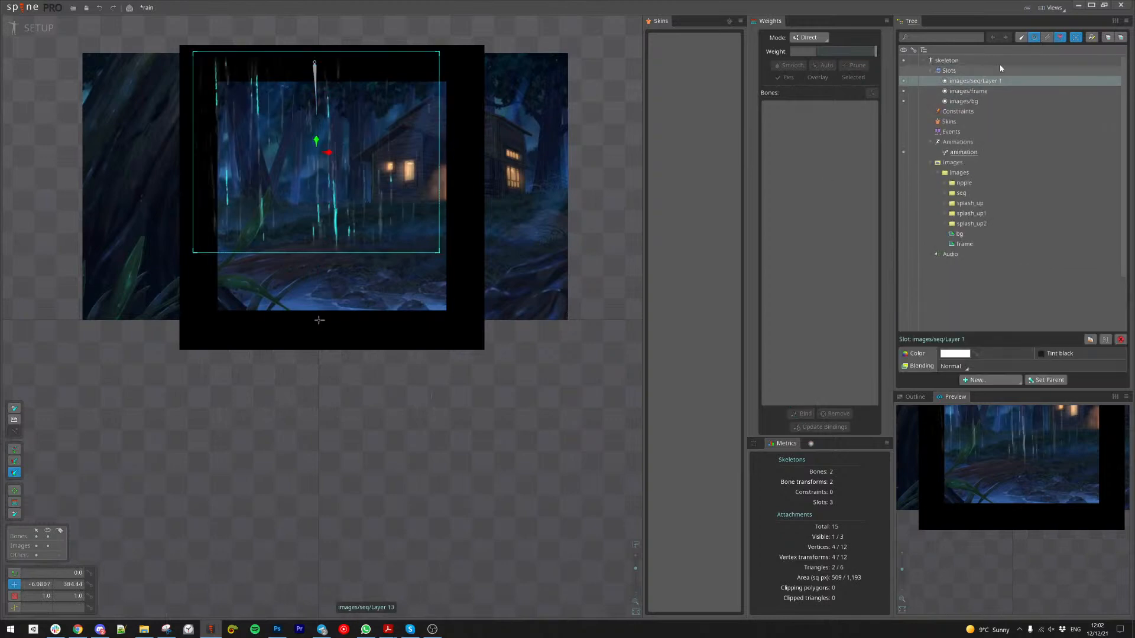
{"action": "left_click", "coordinate": [1033, 37]}
{"action": "left_click_drag", "start_coordinate": [536, 410], "coordinate": [566, 532]}
{"action": "left_click", "coordinate": [333, 122]}
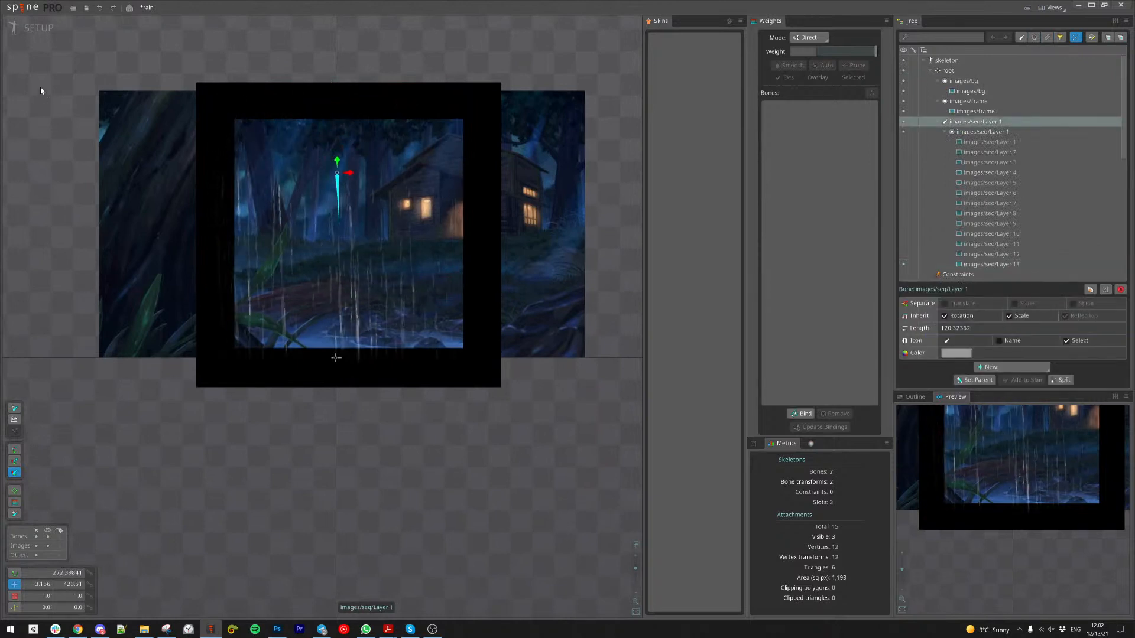
Step: Play the rain over the scene in Animate mode, with the preview set to play the current animation
{"action": "left_click", "coordinate": [25, 27]}
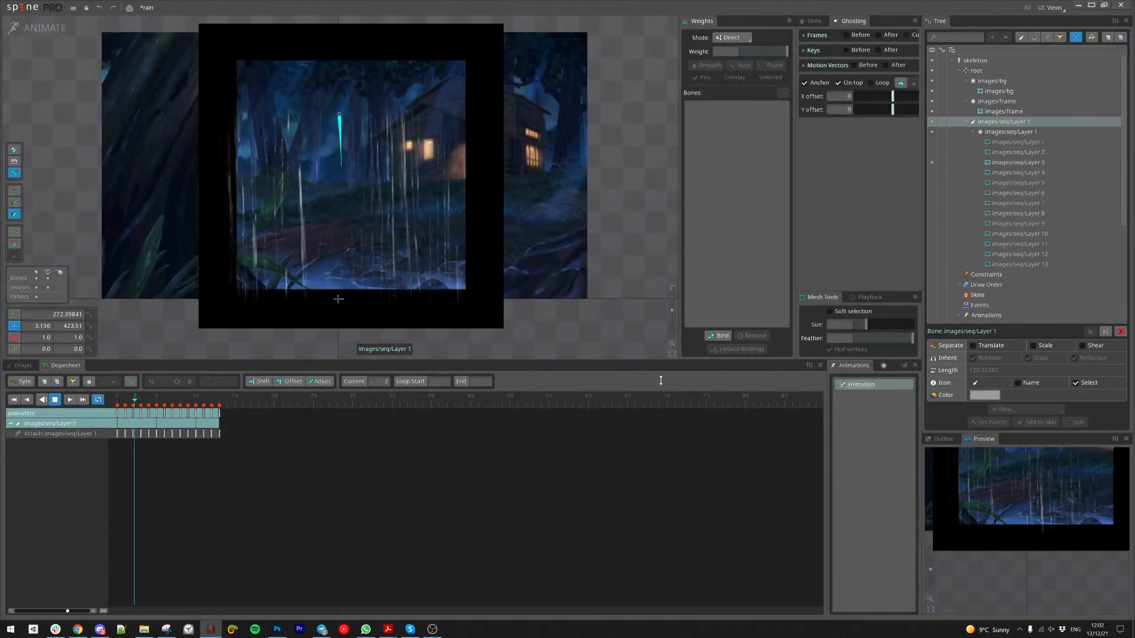
{"action": "left_click", "coordinate": [1116, 438]}
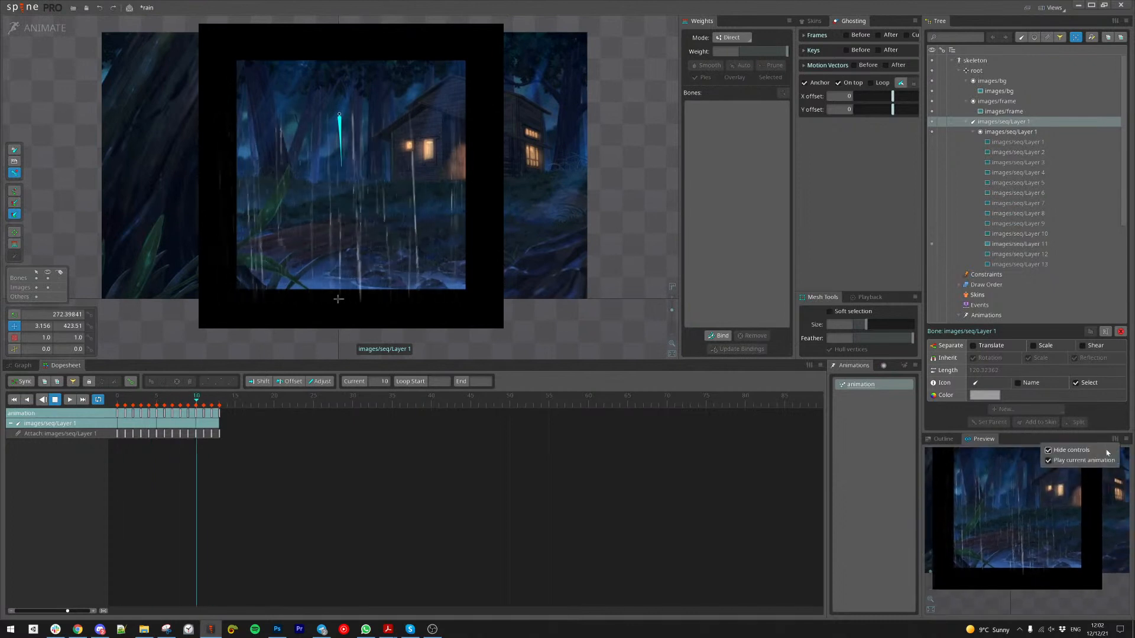
{"action": "left_click", "coordinate": [1082, 462]}
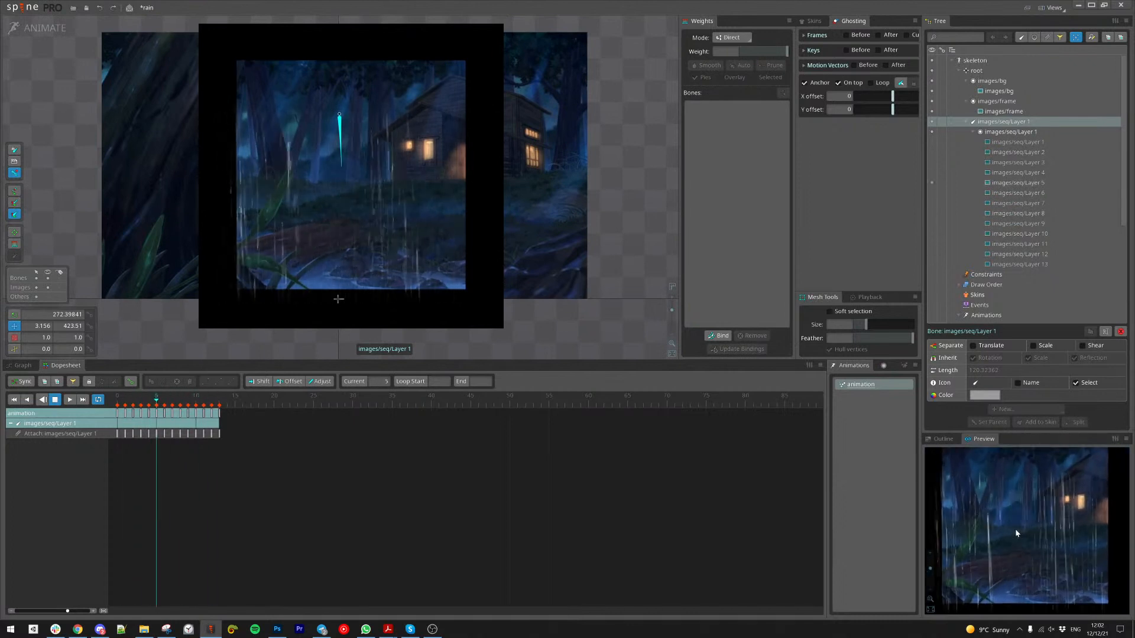
{"action": "left_click_drag", "start_coordinate": [550, 294], "coordinate": [545, 284]}
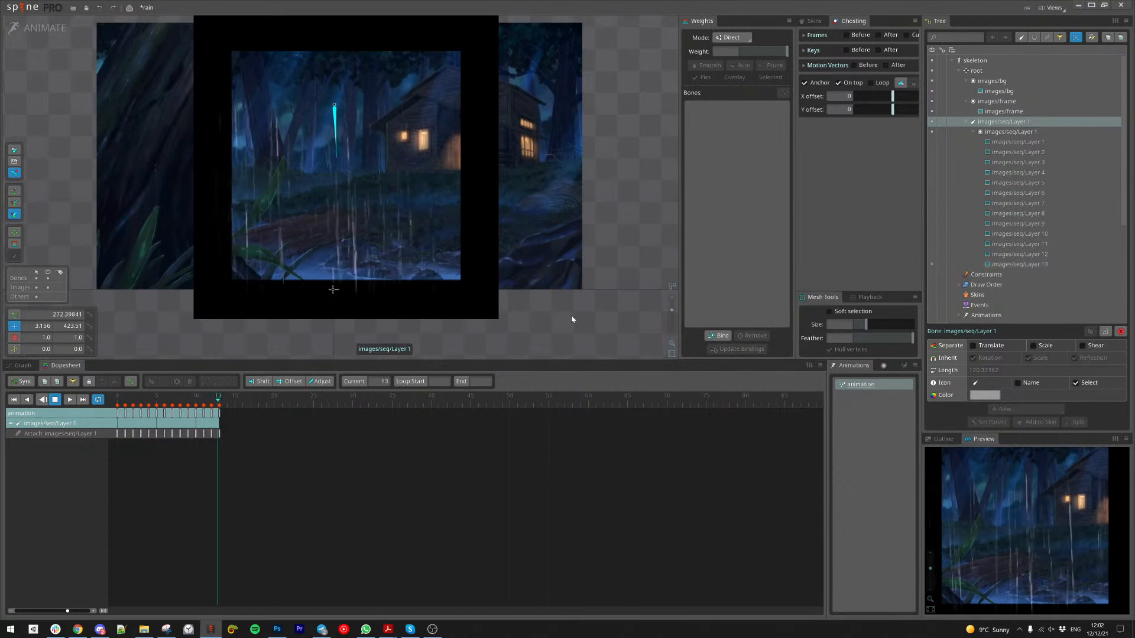
{"action": "key", "text": "d"}
Step: Return to Setup mode and move the rain bone below the scene to about -53.97, -260.19
{"action": "left_click", "coordinate": [47, 29]}
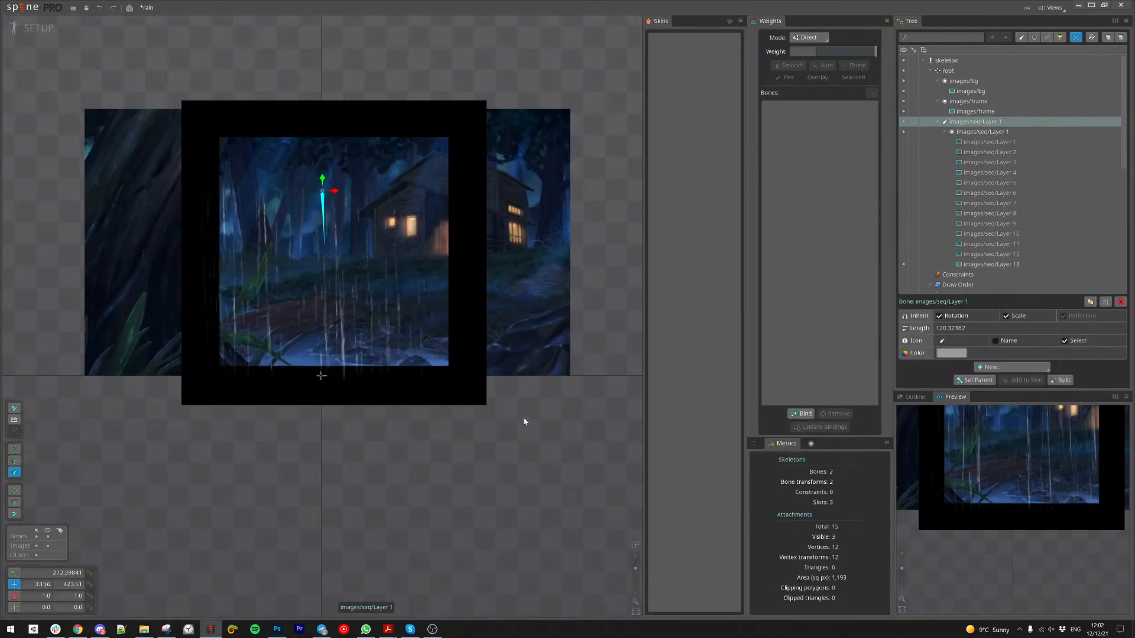
{"action": "left_click_drag", "start_coordinate": [514, 447], "coordinate": [486, 578]}
{"action": "scroll", "coordinate": [542, 377], "scroll_direction": "down", "scroll_amount": 2}
{"action": "left_click_drag", "start_coordinate": [473, 438], "coordinate": [502, 303]}
{"action": "left_click_drag", "start_coordinate": [510, 319], "coordinate": [498, 404]}
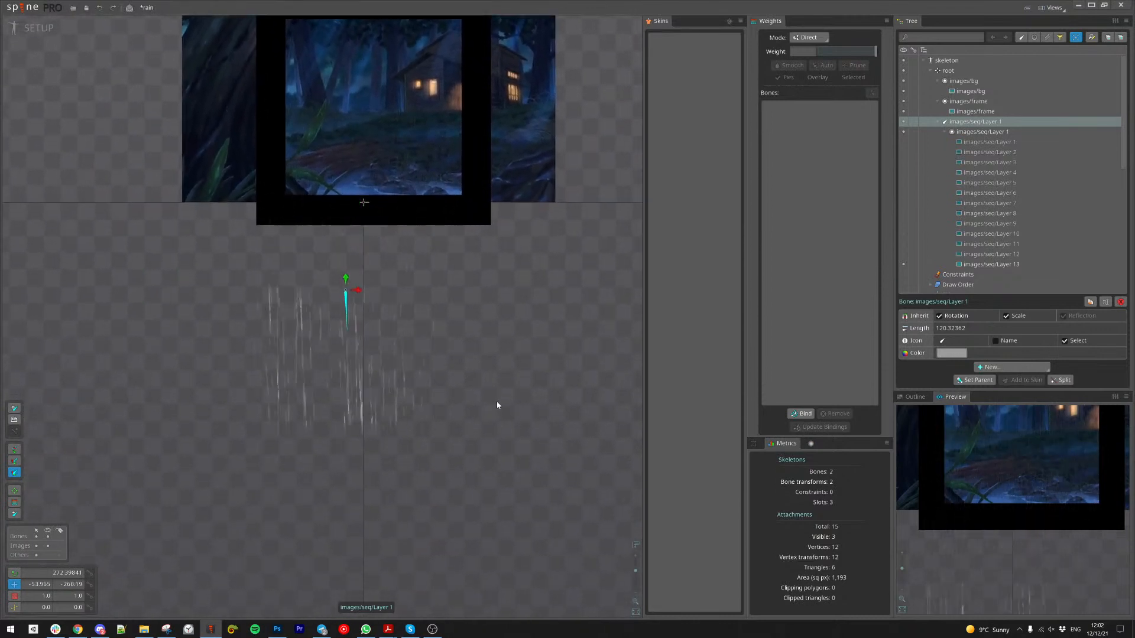
Step: Duplicate the rain bone twice, including its animation keys
{"action": "right_click", "coordinate": [986, 122]}
{"action": "left_click", "coordinate": [1092, 304]}
{"action": "left_click", "coordinate": [319, 327]}
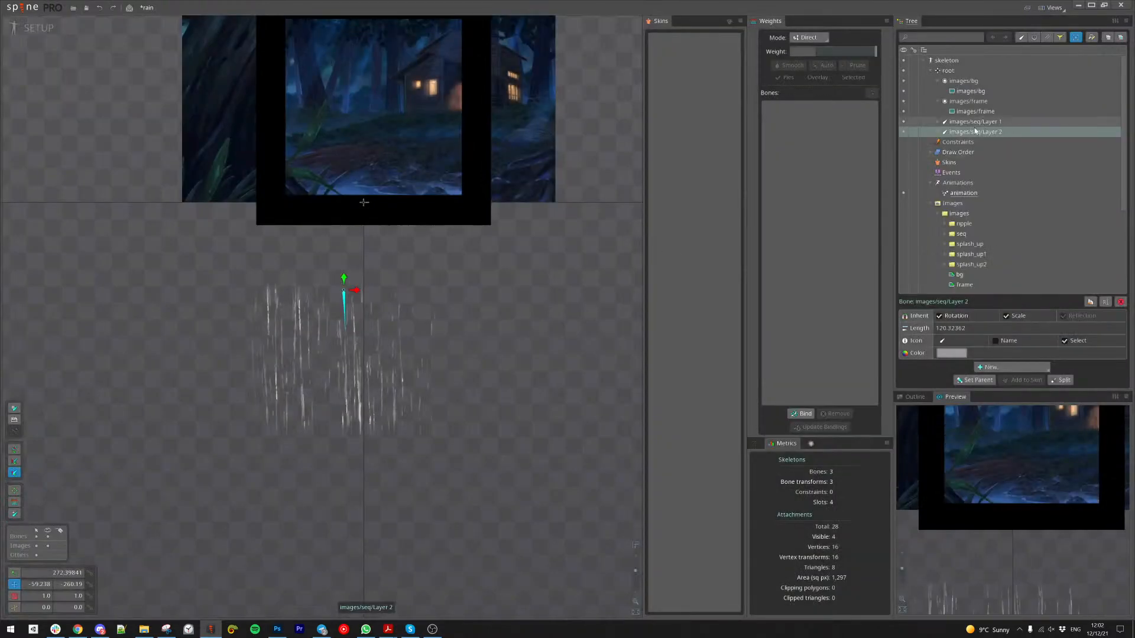
{"action": "left_click", "coordinate": [1091, 303]}
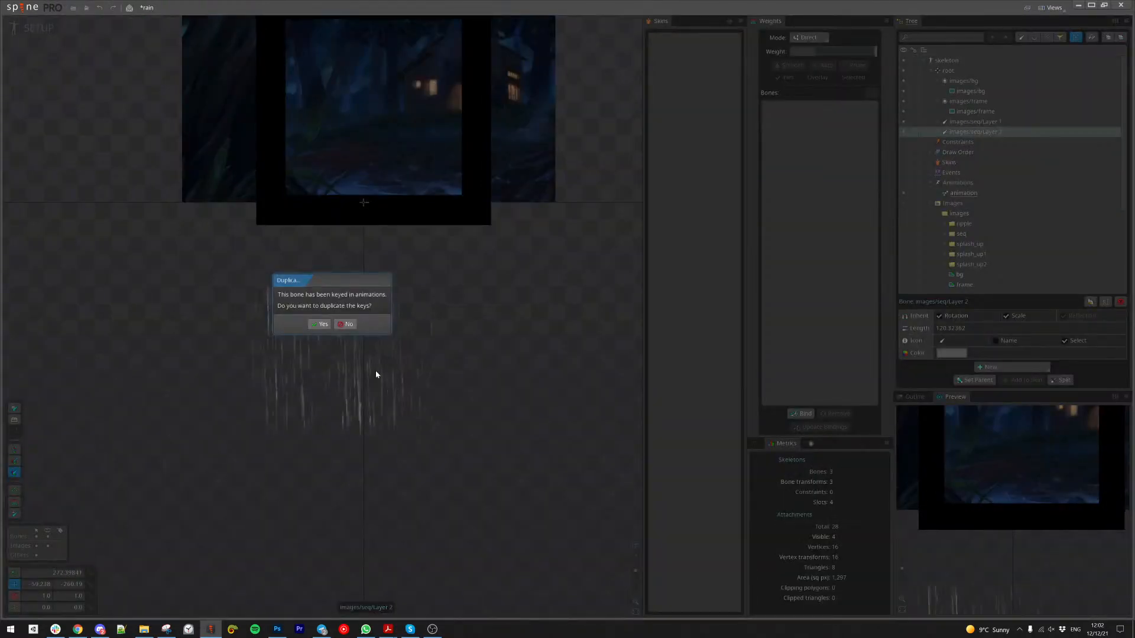
{"action": "left_click", "coordinate": [319, 324]}
Step: Try duplicating the slot of the third rain bone with its animation keys, and delete the duplicate
{"action": "left_click", "coordinate": [938, 145]}
{"action": "left_click", "coordinate": [981, 152]}
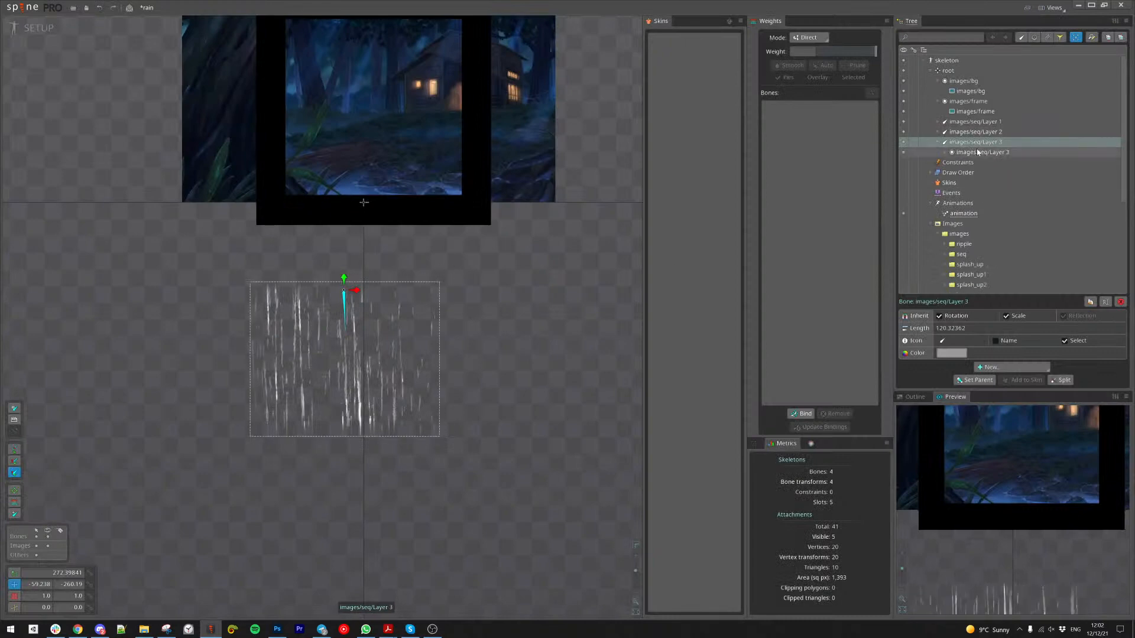
{"action": "left_click", "coordinate": [1090, 339]}
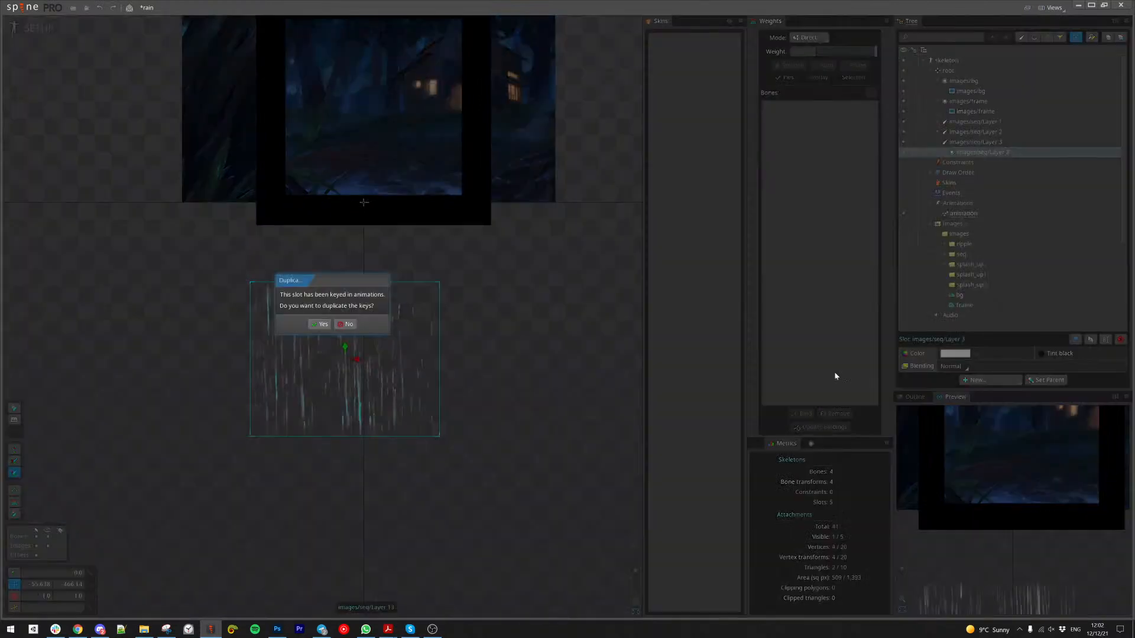
{"action": "left_click", "coordinate": [320, 324]}
{"action": "left_click", "coordinate": [945, 163]}
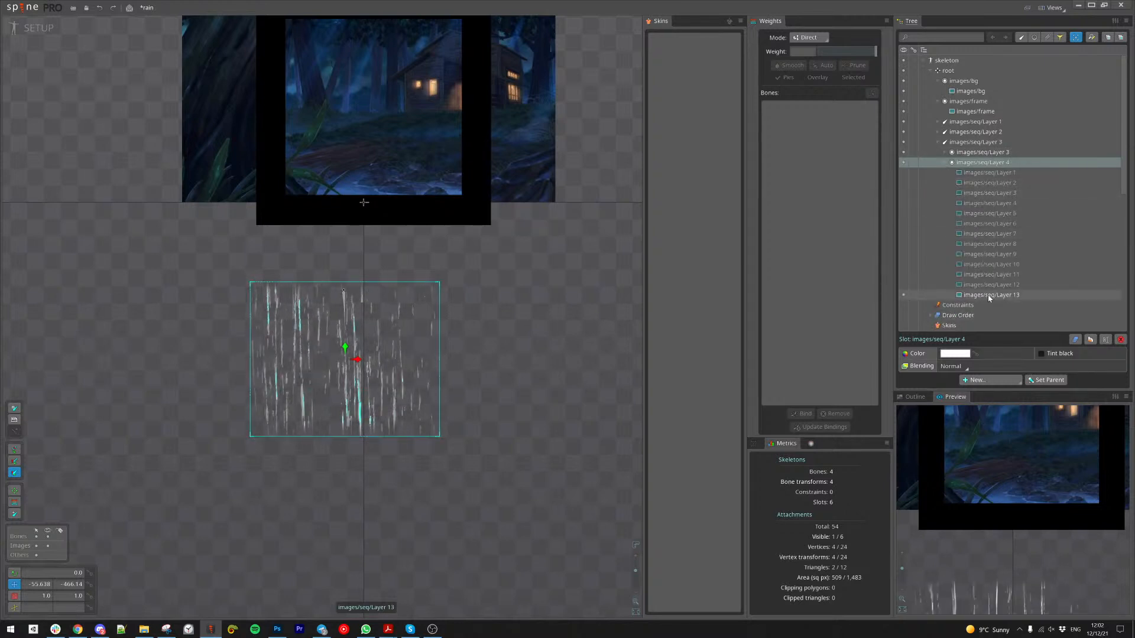
{"action": "key", "text": "Delete"}
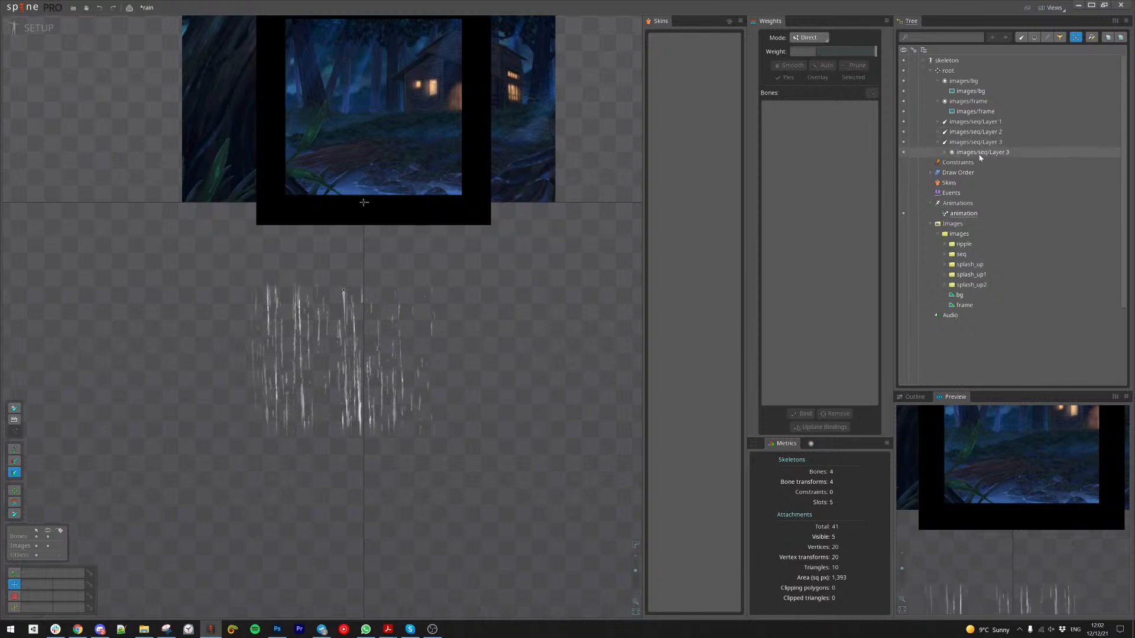
Step: Expand the first two rain bones and move the Layer 2 bone sideways to about X 461.88
{"action": "left_click", "coordinate": [938, 132]}
{"action": "left_click", "coordinate": [938, 122]}
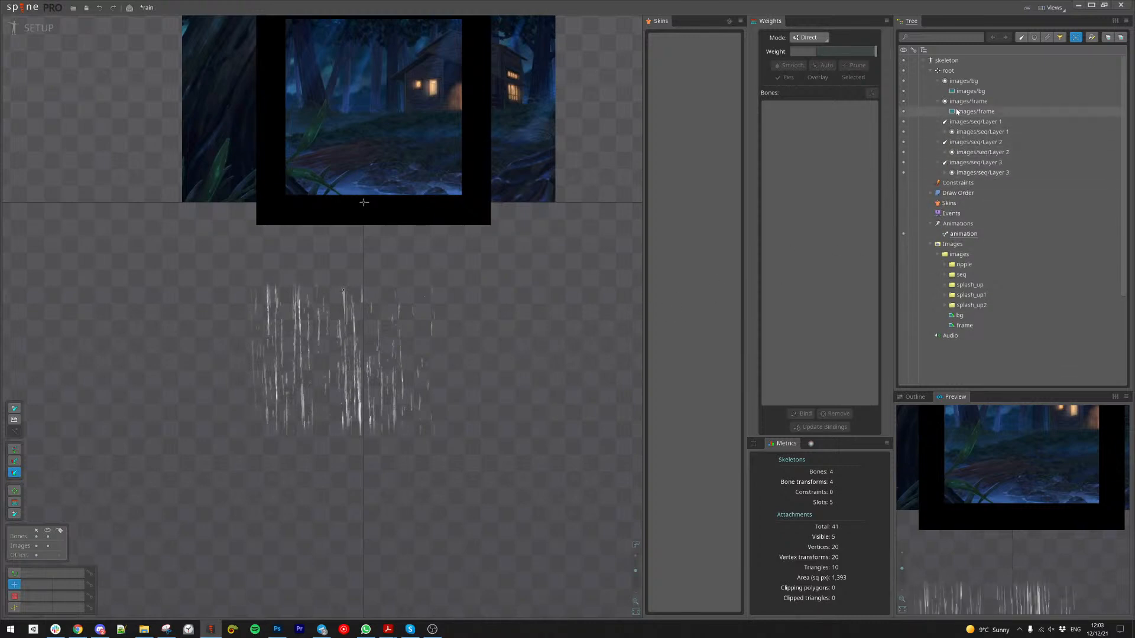
{"action": "left_click", "coordinate": [975, 142]}
{"action": "left_click_drag", "start_coordinate": [355, 290], "coordinate": [520, 288]}
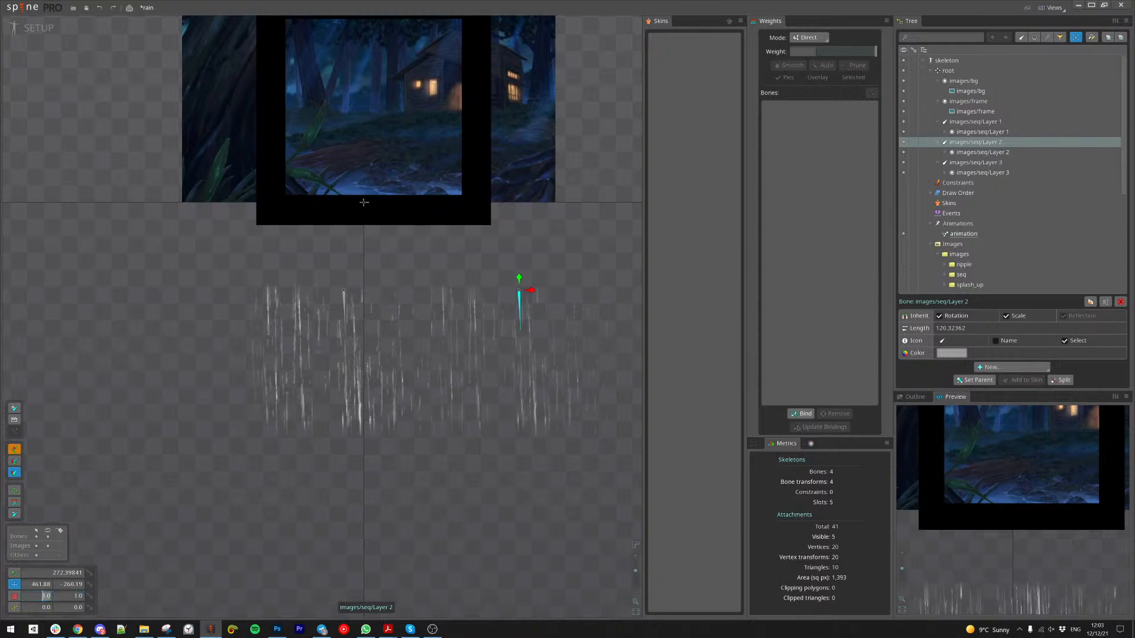
Step: Try an X scale of -1 on the Layer 2 bone and undo it
{"action": "type", "text": "-1"}
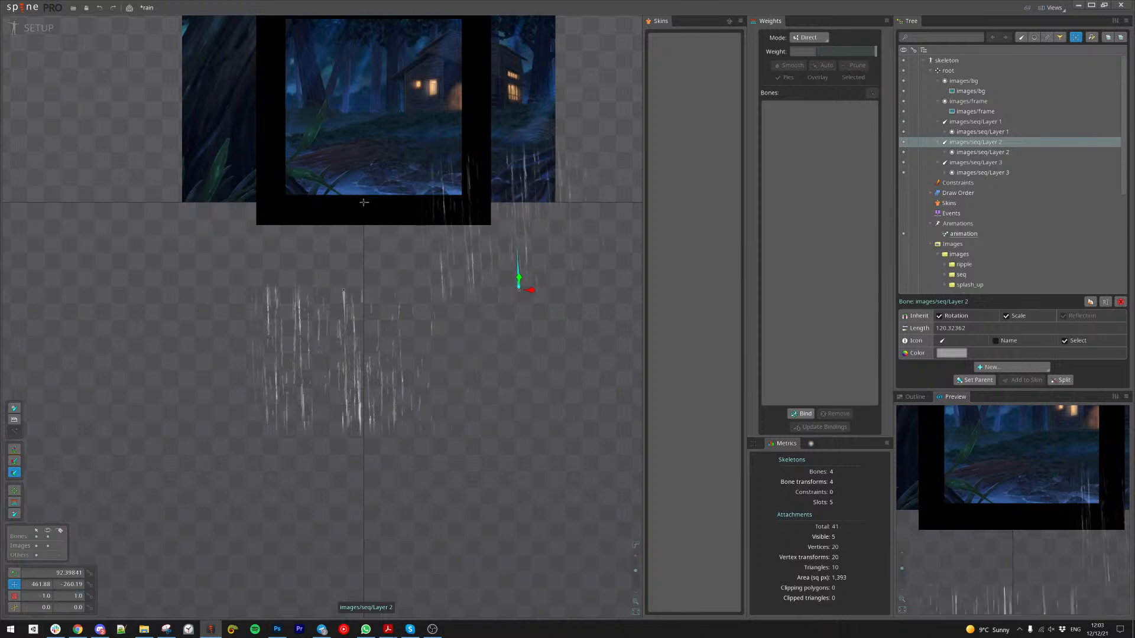
{"action": "key", "text": "ctrl+z"}
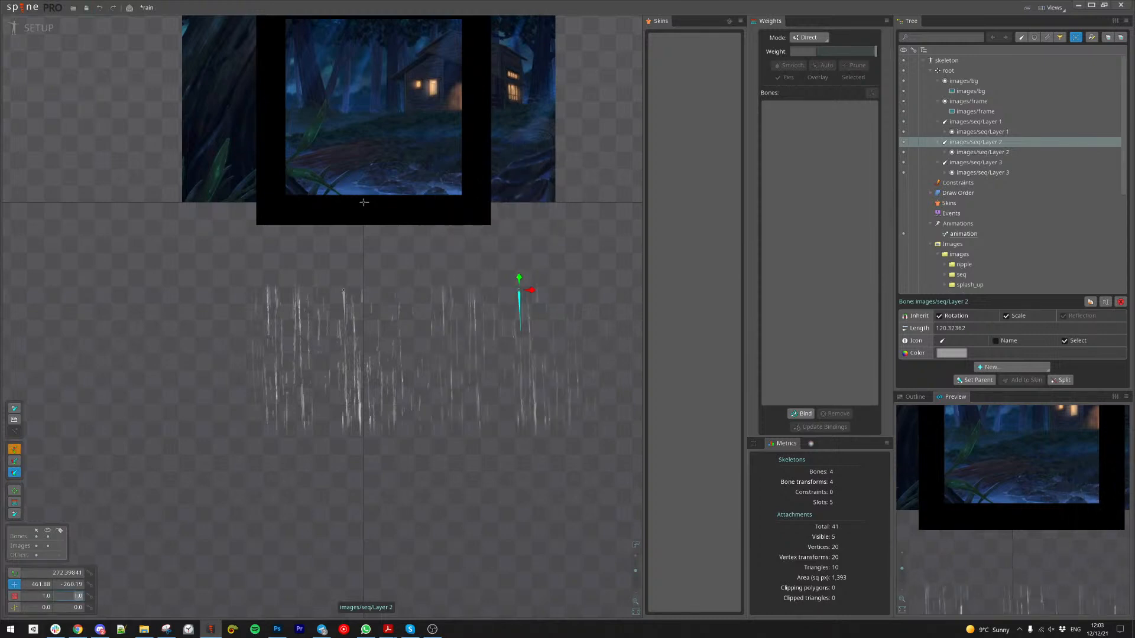
Step: Set the Layer 2 bone's Y scale to -1, rotate it to about 269.48 and move it to about X 434.64, Y -257.55
{"action": "left_click_drag", "start_coordinate": [626, 495], "coordinate": [550, 497]}
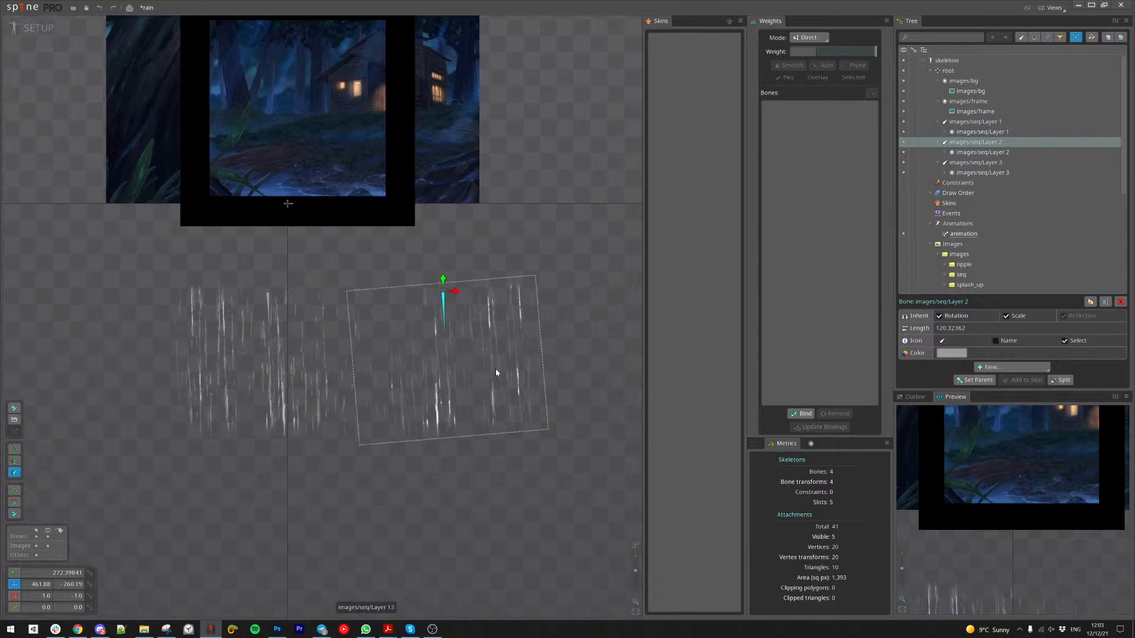
{"action": "key", "text": "v"}
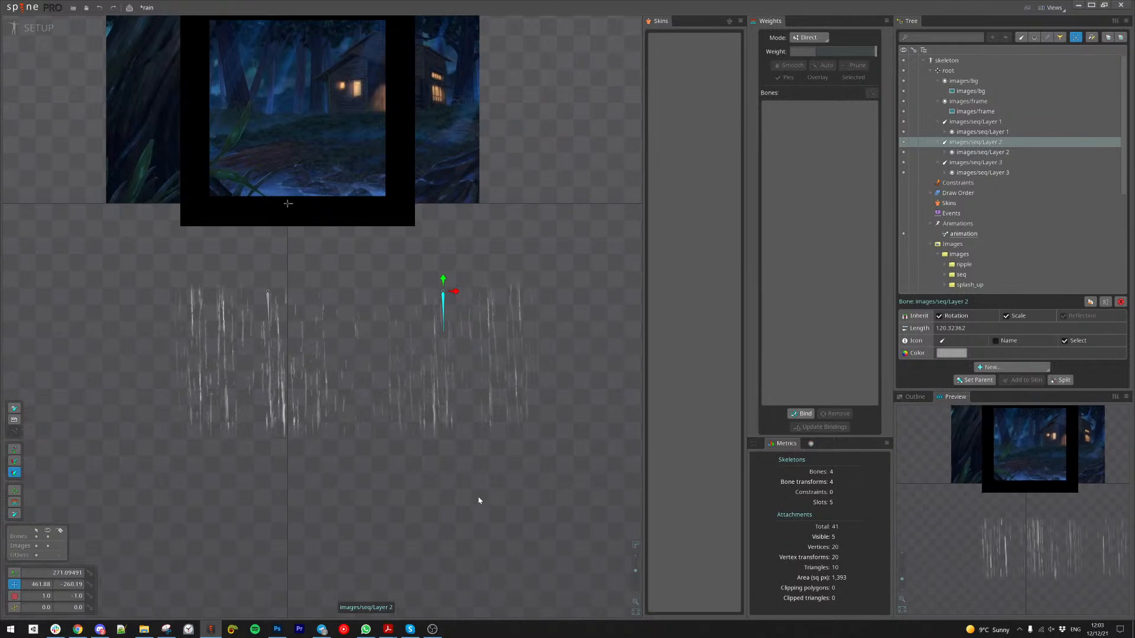
{"action": "left_click_drag", "start_coordinate": [454, 292], "coordinate": [442, 293]}
{"action": "key", "text": "c"}
{"action": "key", "text": "v"}
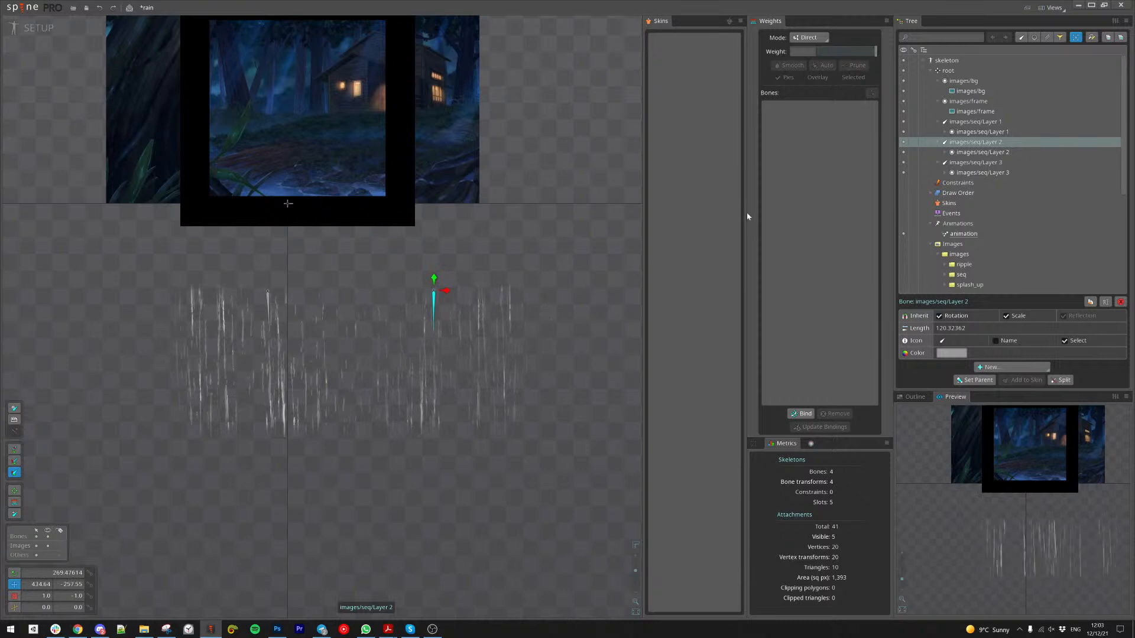
Step: Move the Layer 3 rain bone below the Layer 2 rain, to about X 459.55, Y -651.31
{"action": "left_click", "coordinate": [980, 163]}
{"action": "left_click_drag", "start_coordinate": [257, 338], "coordinate": [375, 316]}
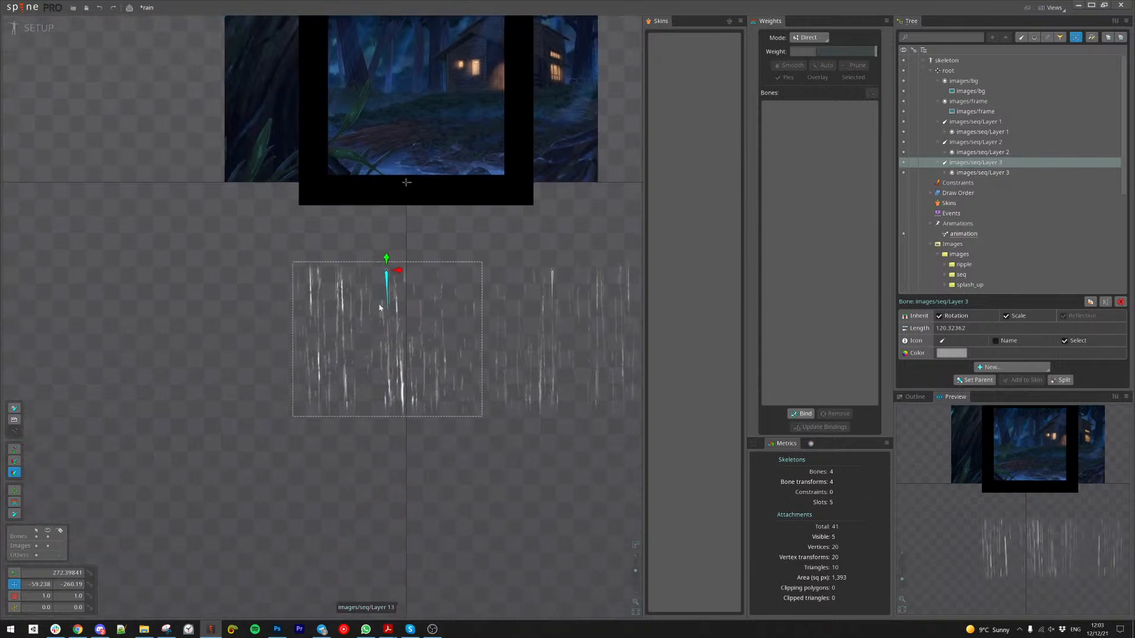
{"action": "scroll", "coordinate": [402, 276], "scroll_direction": "down", "scroll_amount": 2}
{"action": "left_click_drag", "start_coordinate": [401, 276], "coordinate": [269, 307]}
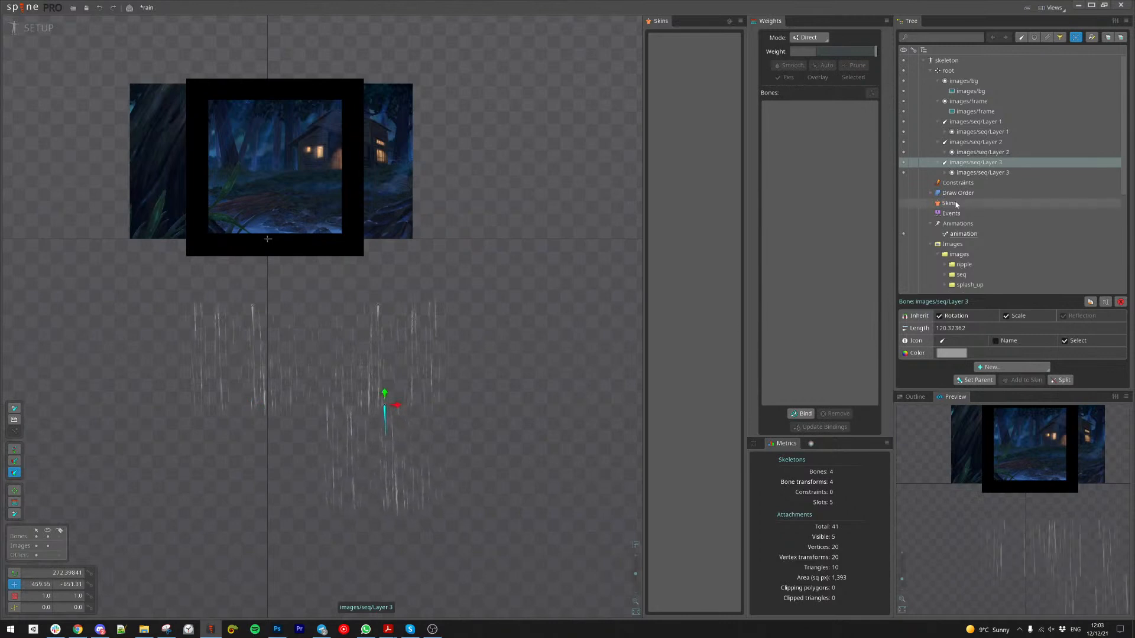
Step: Duplicate the Layer 2 rain bone and move the copy below the Layer 1 rain, to about X -66.74, Y -640.55
{"action": "left_click", "coordinate": [964, 145]}
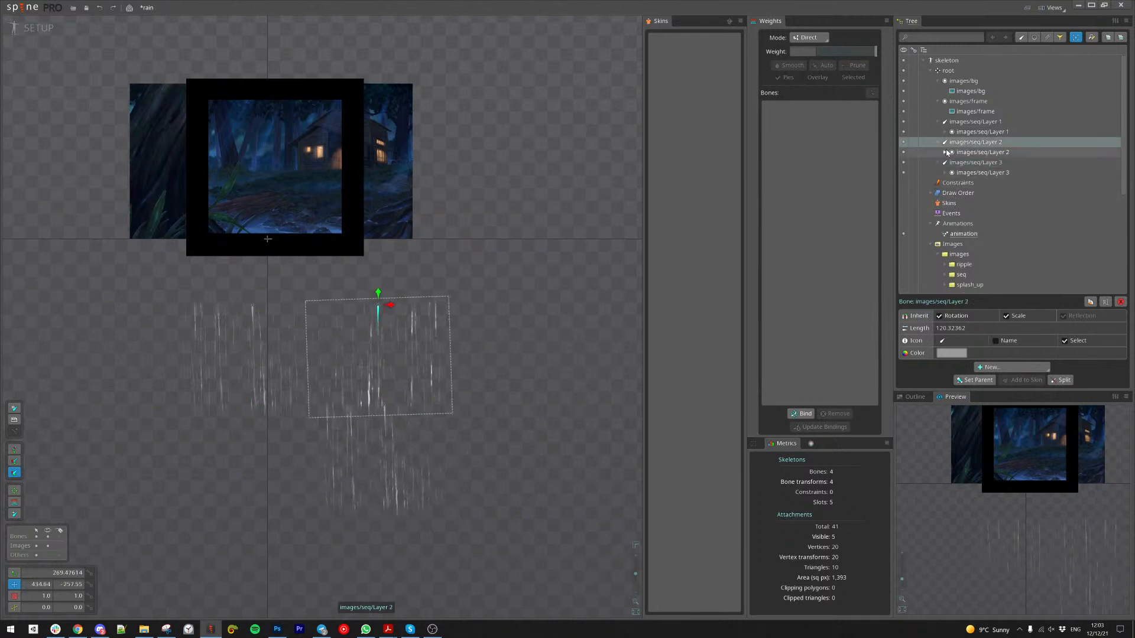
{"action": "left_click", "coordinate": [966, 123]}
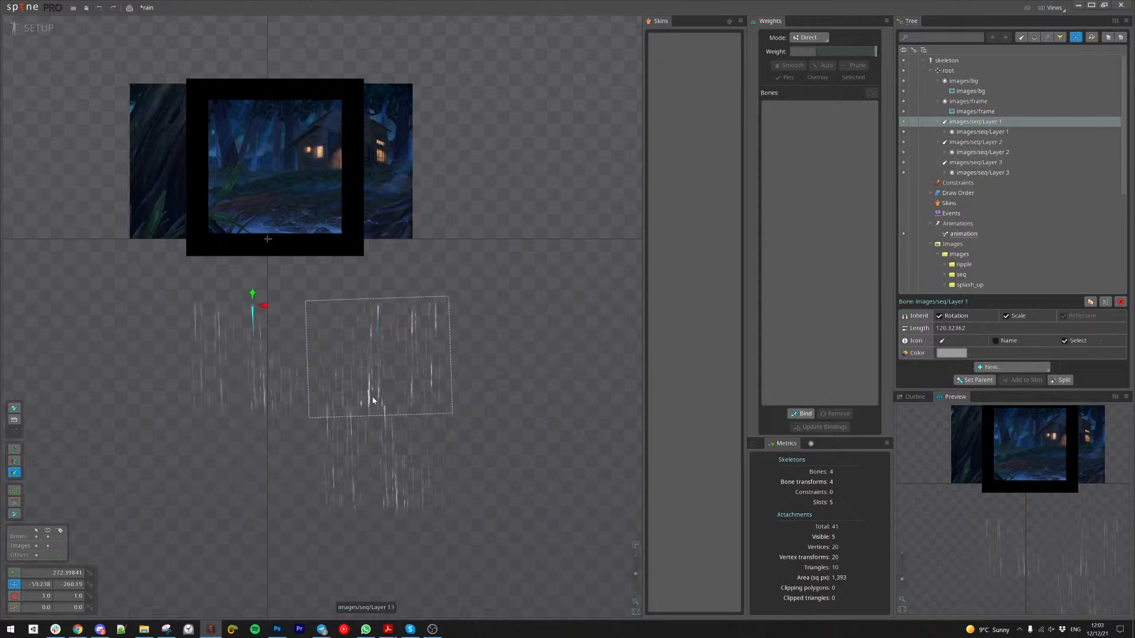
{"action": "left_click", "coordinate": [975, 143]}
{"action": "left_click", "coordinate": [1091, 302]}
{"action": "left_click", "coordinate": [345, 324]}
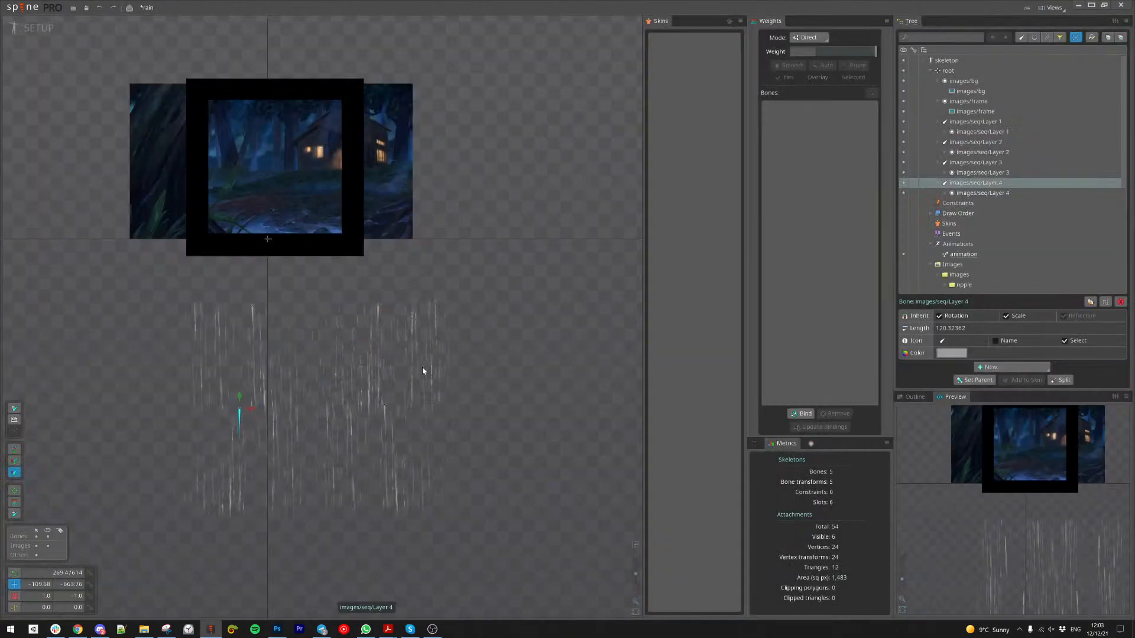
{"action": "left_click_drag", "start_coordinate": [434, 363], "coordinate": [433, 363]}
{"action": "scroll", "coordinate": [438, 363], "scroll_direction": "down", "scroll_amount": 1}
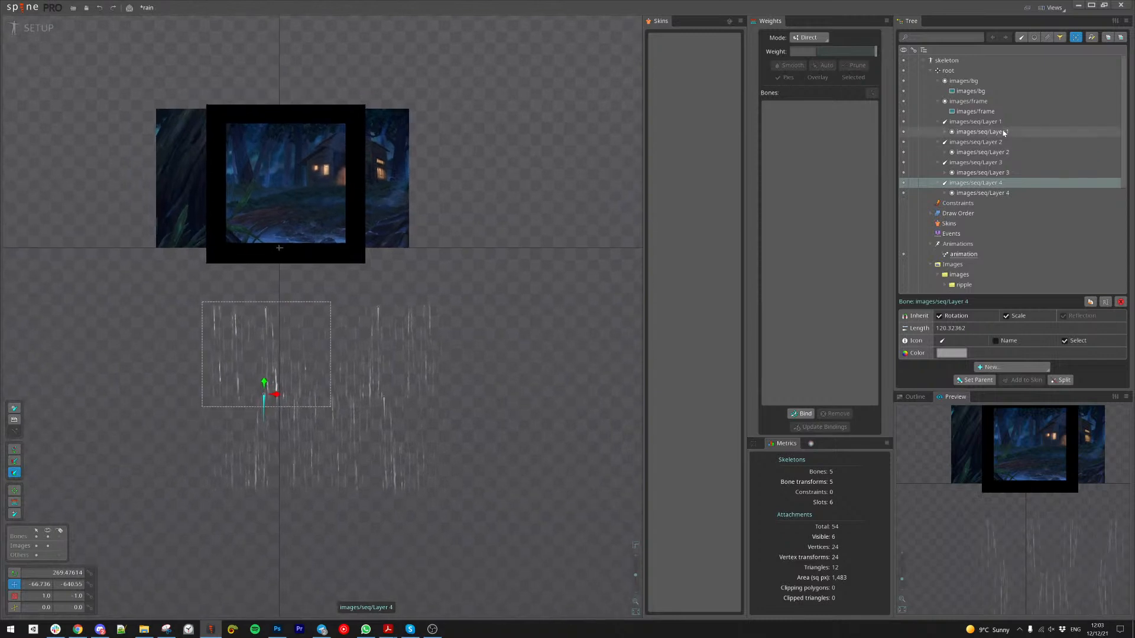
Step: Try parenting the Layer 2, Layer 3 and Layer 4 slots to the Layer 1 bone
{"action": "left_click", "coordinate": [982, 192]}
{"action": "left_click", "coordinate": [981, 172], "text": "ctrl"}
{"action": "left_click", "coordinate": [978, 152], "text": "ctrl"}
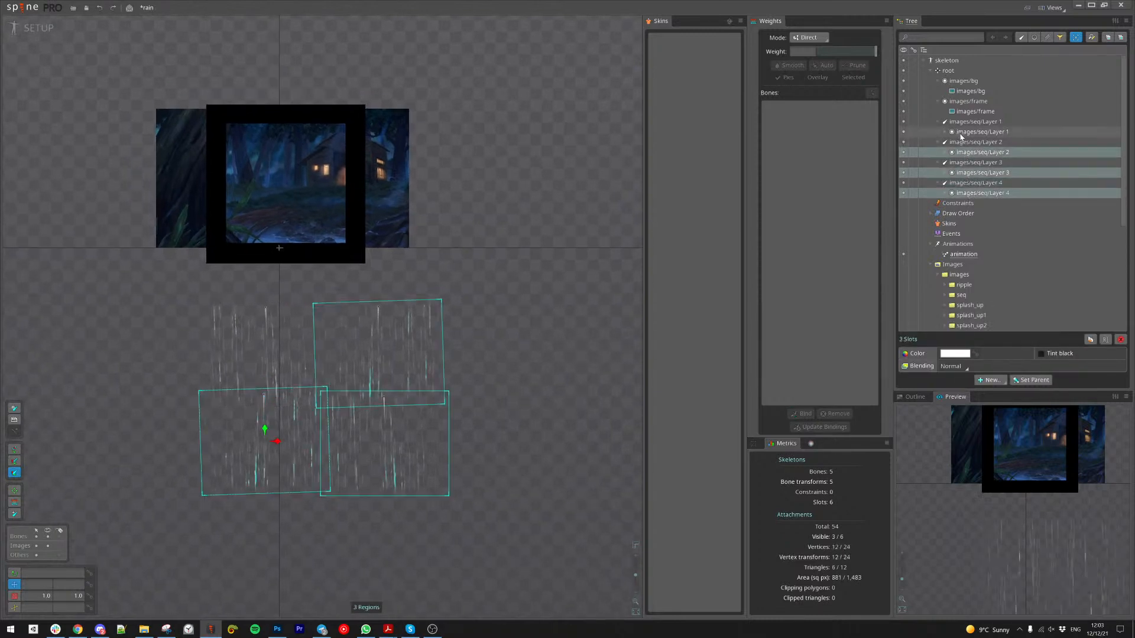
{"action": "left_click_drag", "start_coordinate": [968, 155], "coordinate": [977, 123]}
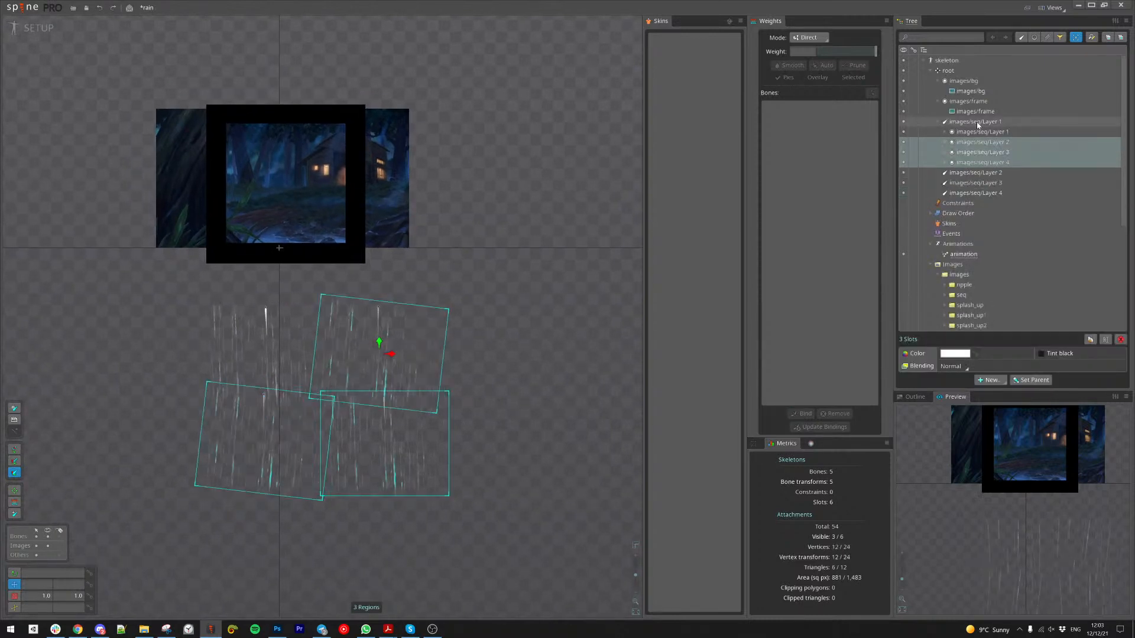
Step: Try deleting the emptied Layer 2, 3 and 4 bones, and undo both the deletion and the slot reparenting
{"action": "double_click", "coordinate": [977, 123]}
{"action": "left_click", "coordinate": [973, 133]}
{"action": "left_click", "coordinate": [971, 143], "text": "ctrl"}
{"action": "left_click", "coordinate": [970, 153], "text": "ctrl"}
{"action": "key", "text": "Delete"}
{"action": "left_click", "coordinate": [314, 317]}
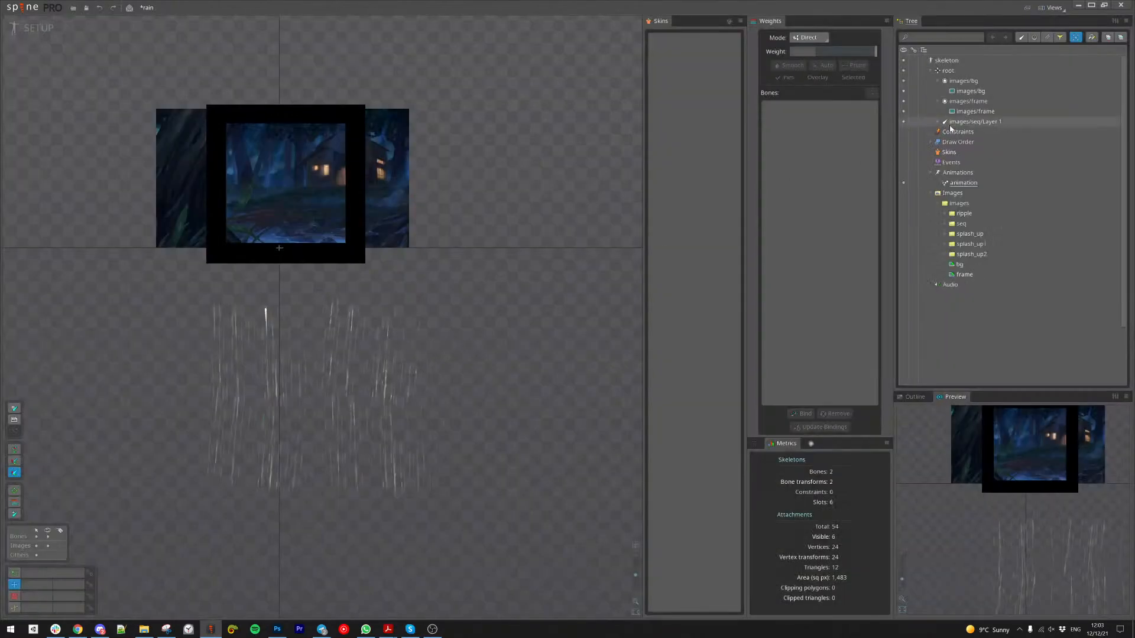
{"action": "scroll", "coordinate": [349, 419], "scroll_direction": "up", "scroll_amount": 3}
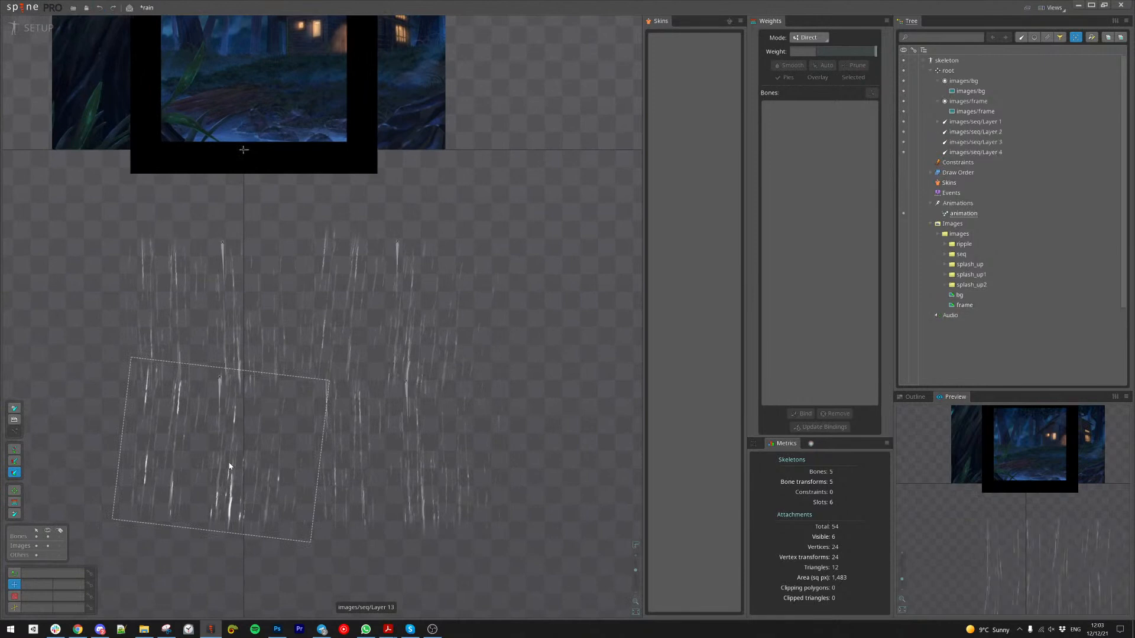
{"action": "left_click", "coordinate": [219, 396]}
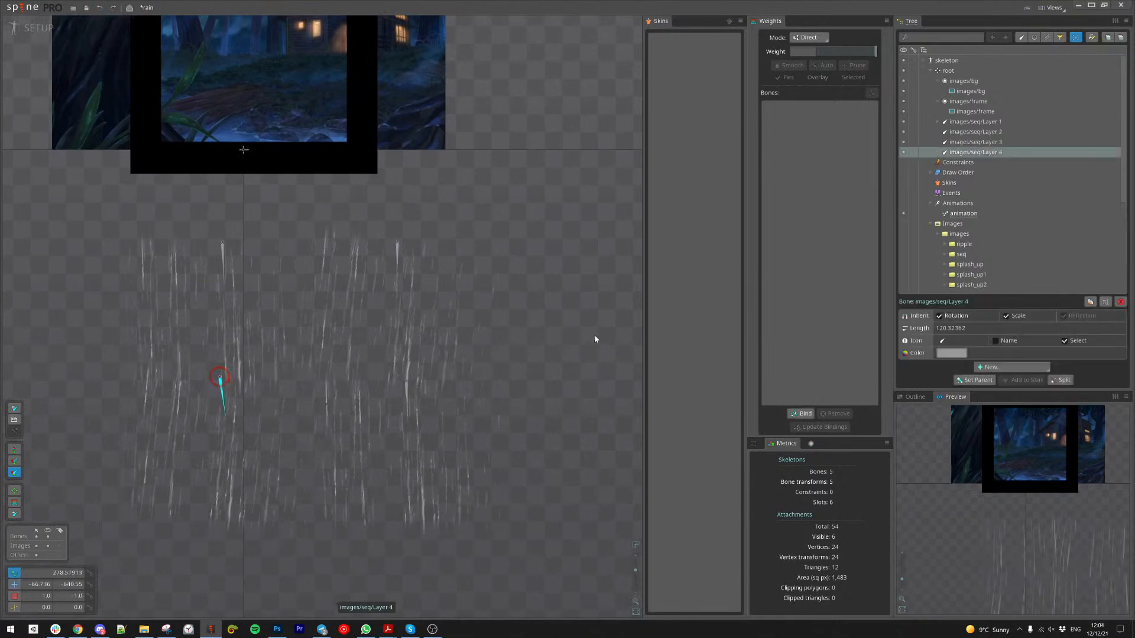
{"action": "key", "text": "ctrl+z"}
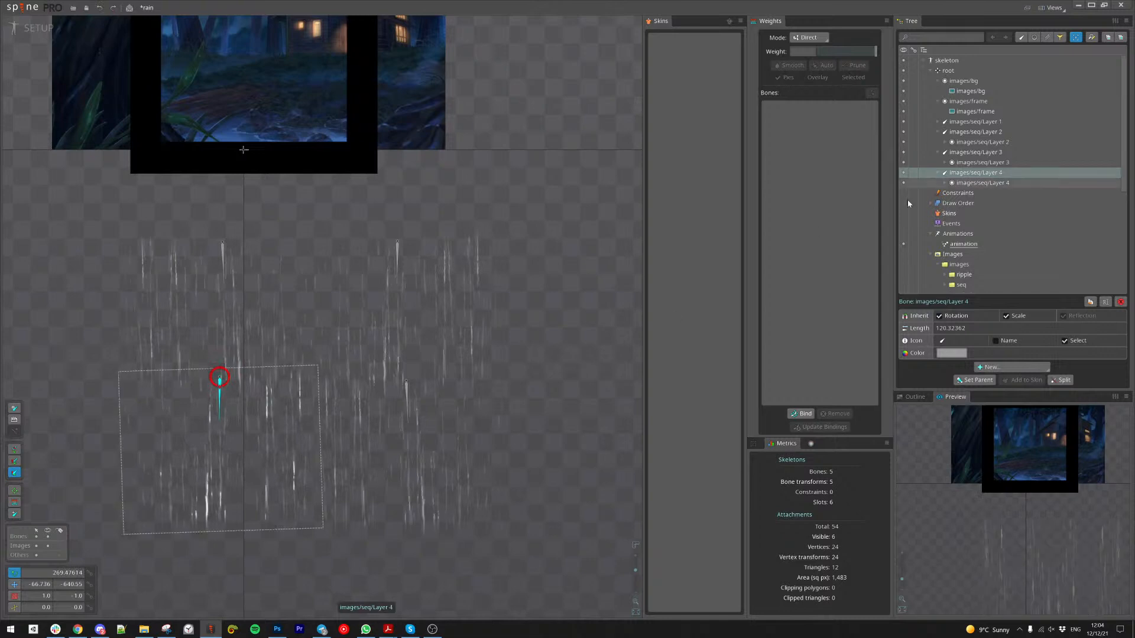
Step: Try moving the Layer 2, 3 and 4 slots under the Layer 1 bone again, and undo it
{"action": "scroll", "coordinate": [576, 379], "scroll_direction": "down", "scroll_amount": 2}
{"action": "left_click_drag", "start_coordinate": [585, 407], "coordinate": [527, 368]}
{"action": "scroll", "coordinate": [233, 430], "scroll_direction": "up", "scroll_amount": 3}
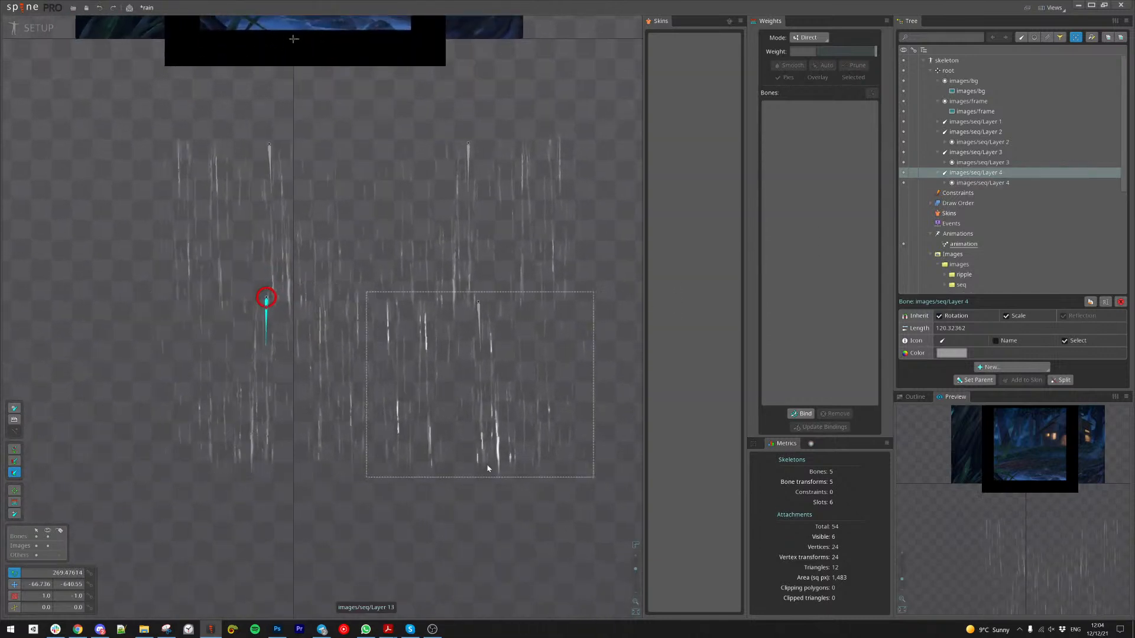
{"action": "left_click", "coordinate": [962, 182]}
{"action": "left_click", "coordinate": [961, 163], "text": "ctrl"}
{"action": "left_click", "coordinate": [961, 142], "text": "ctrl"}
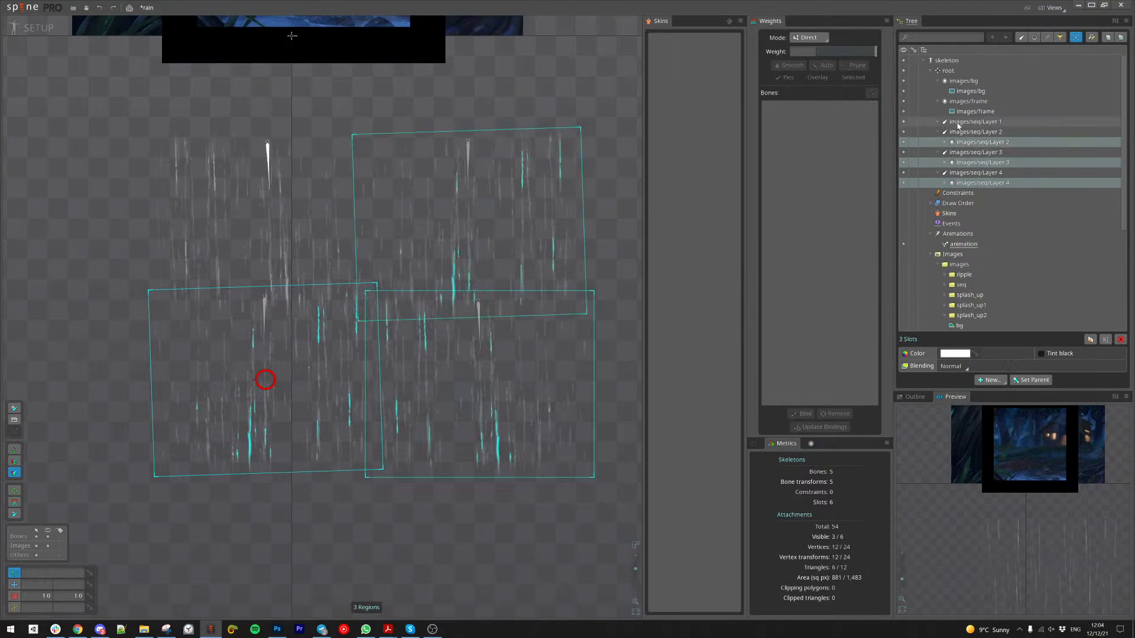
{"action": "left_click_drag", "start_coordinate": [970, 145], "coordinate": [969, 126]}
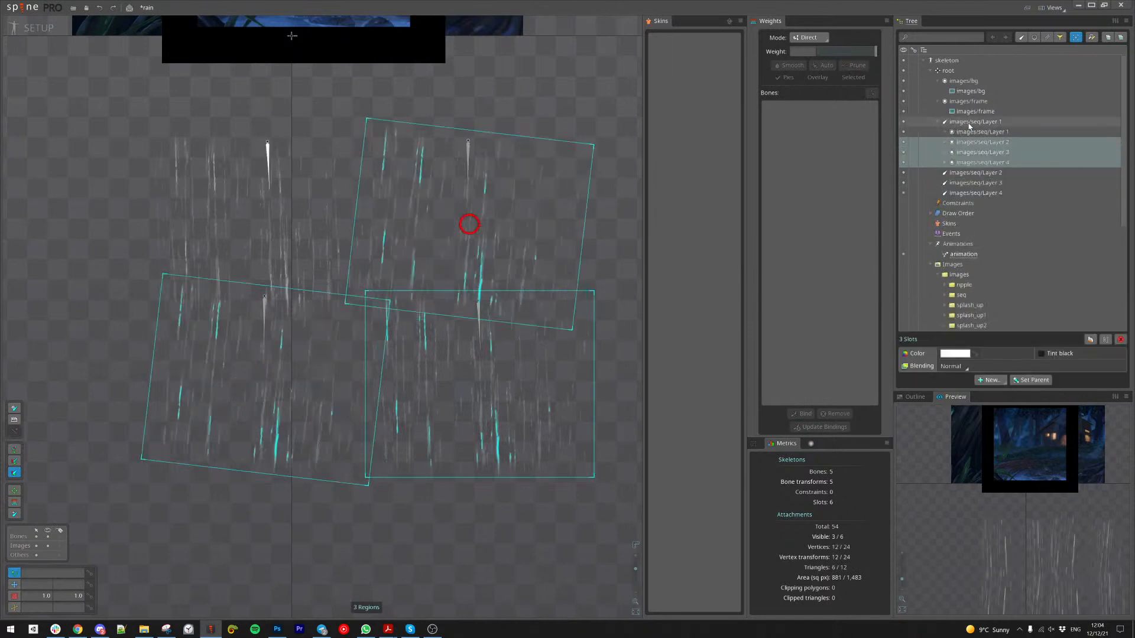
{"action": "key", "text": "ctrl+z"}
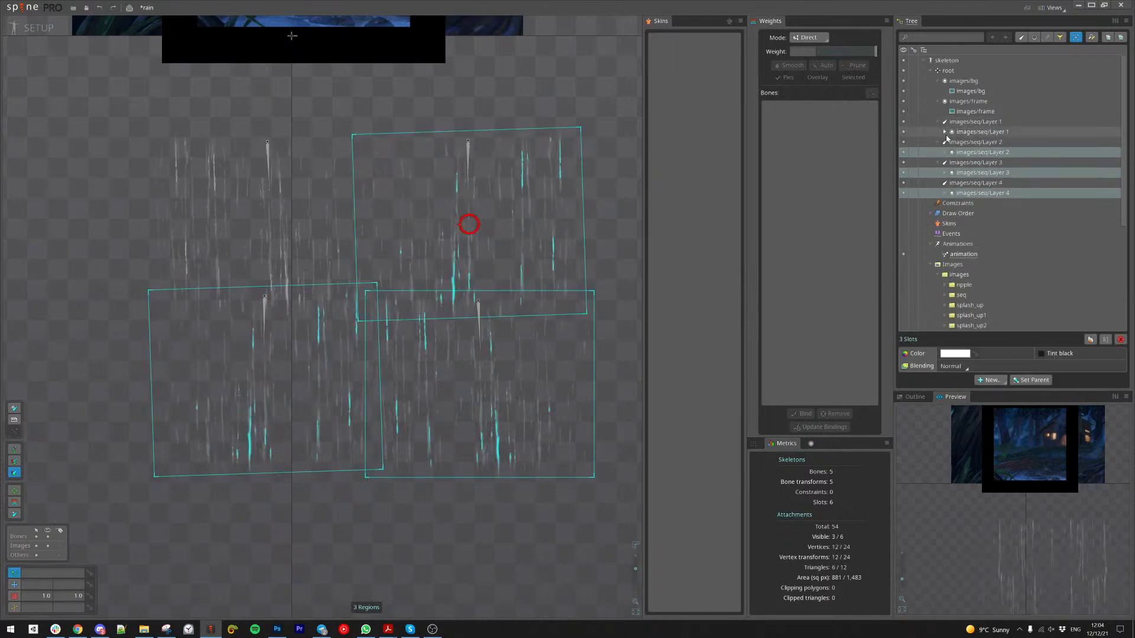
Step: Select all four rain bones and set their scale to 1
{"action": "left_click", "coordinate": [965, 145]}
{"action": "left_click", "coordinate": [976, 163], "text": "ctrl"}
{"action": "left_click", "coordinate": [975, 183], "text": "ctrl"}
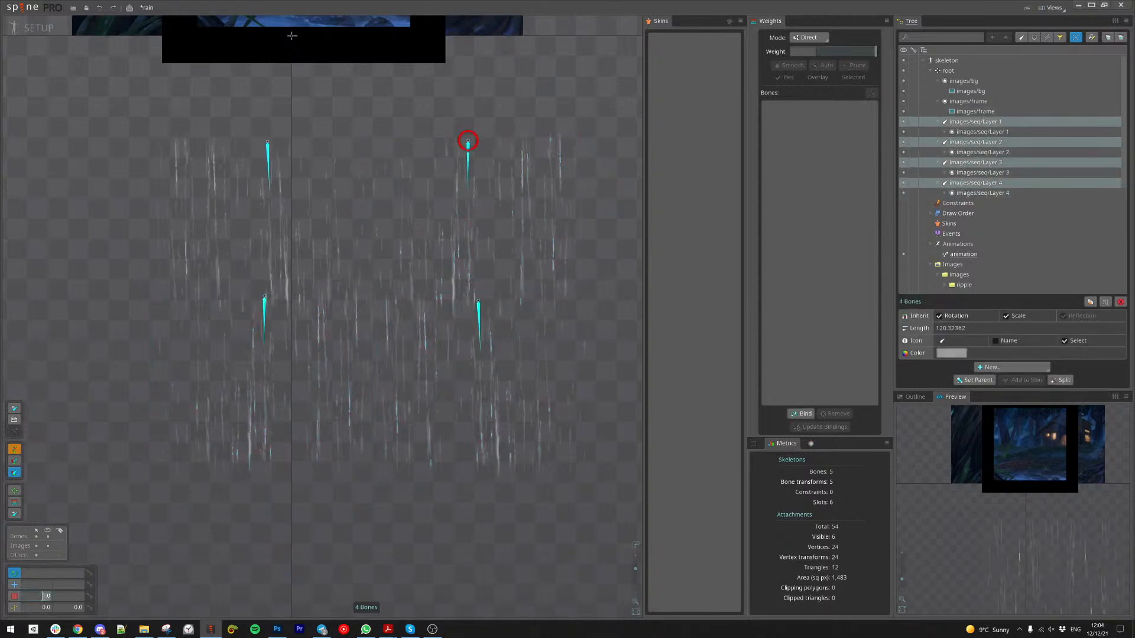
{"action": "type", "text": "1"}
{"action": "key", "text": "Return"}
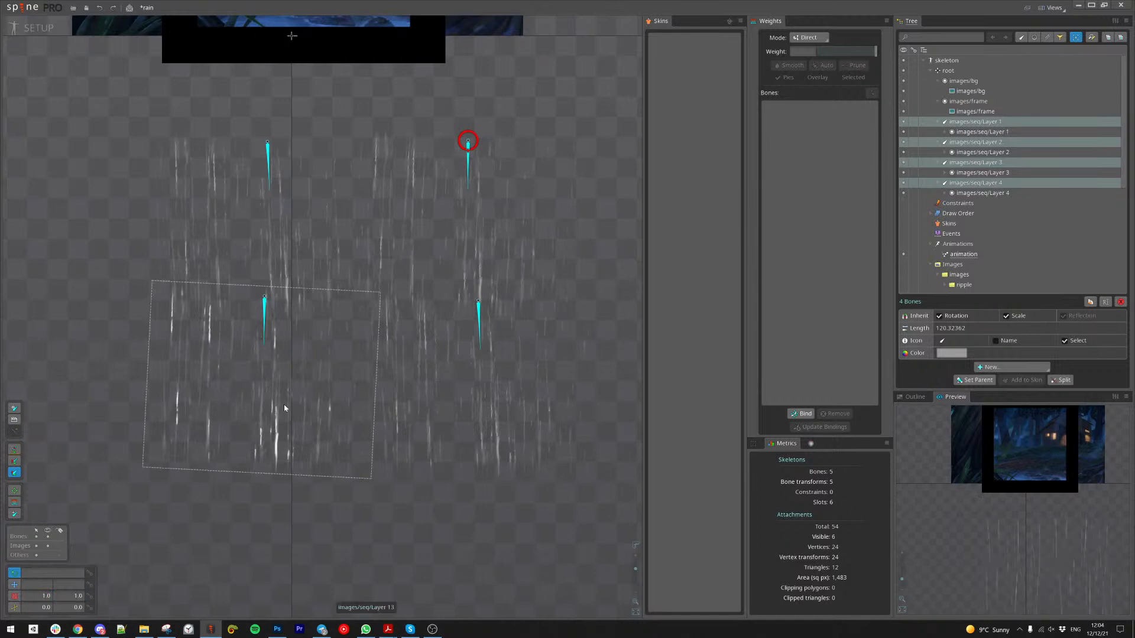
Step: Adjust the rotation of the Layer 4 and Layer 2 bones slightly, bringing Layer 2 to about 271.05
{"action": "scroll", "coordinate": [406, 423], "scroll_direction": "down", "scroll_amount": 2}
{"action": "key", "text": "space"}
{"action": "left_click", "coordinate": [281, 303]}
{"action": "left_click", "coordinate": [277, 297]}
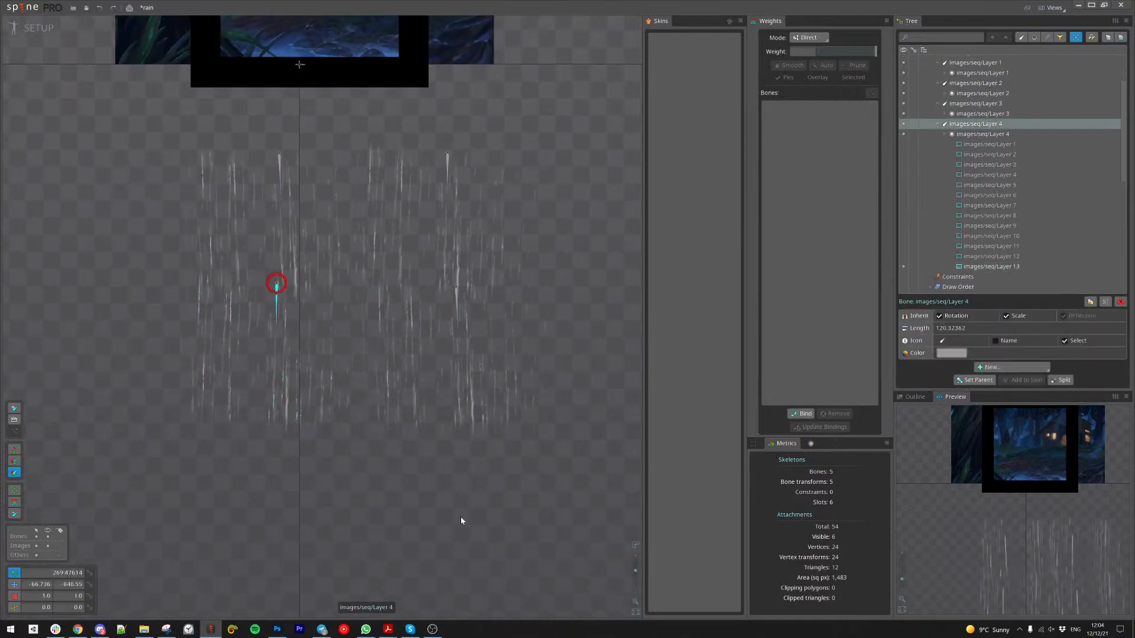
{"action": "left_click", "coordinate": [455, 299]}
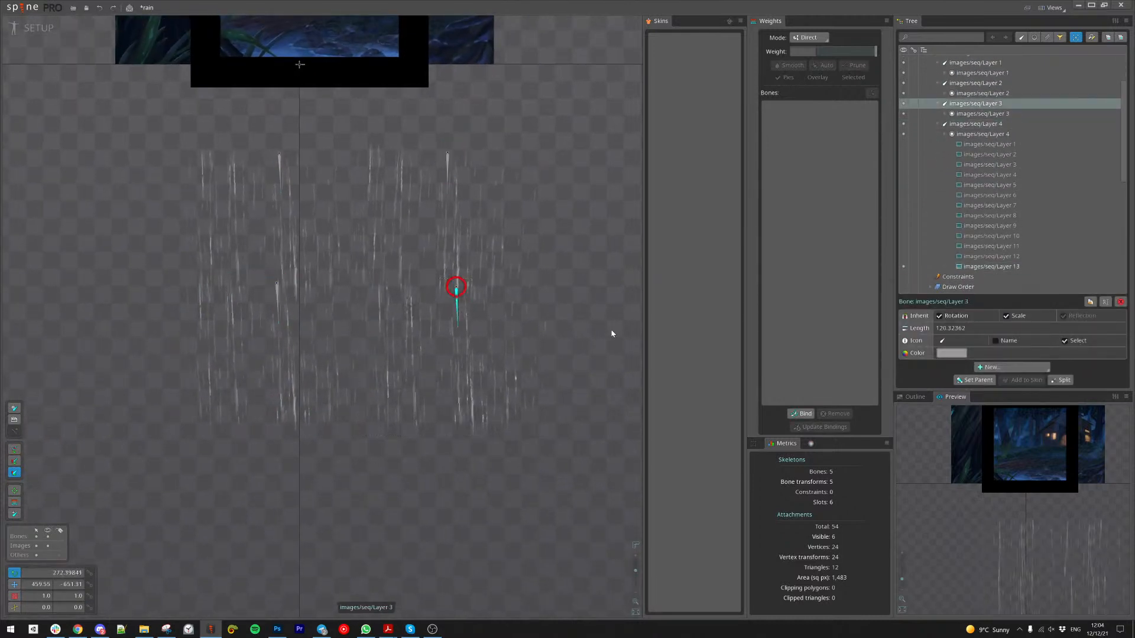
{"action": "left_click", "coordinate": [448, 173]}
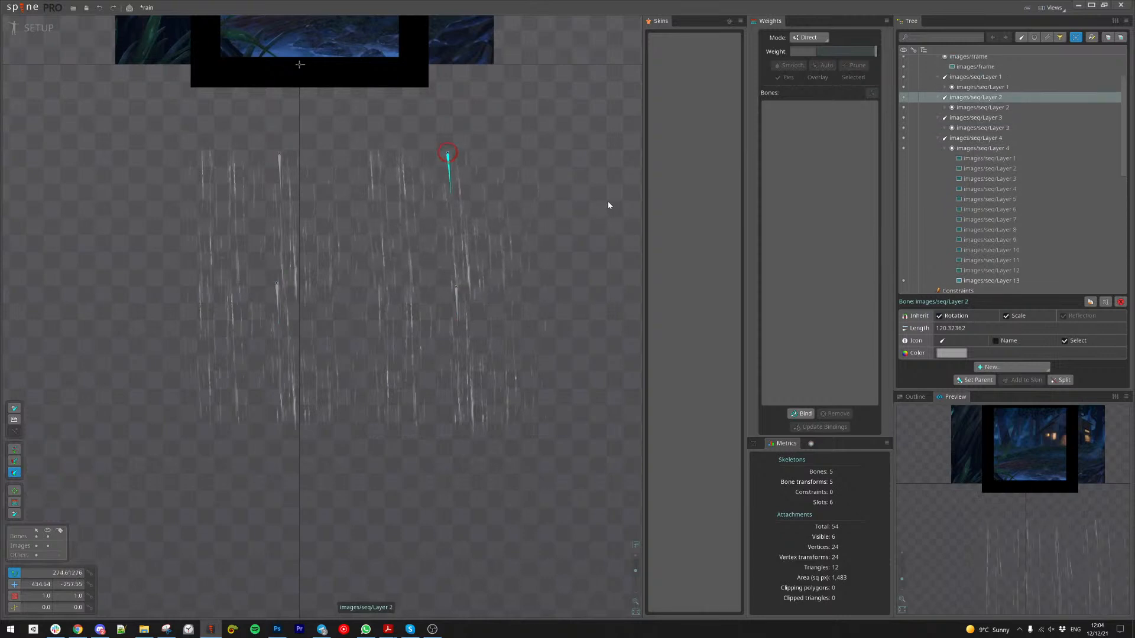
{"action": "scroll", "coordinate": [1011, 153], "scroll_direction": "up", "scroll_amount": 3}
Step: Parent the Layer 2, Layer 3 and Layer 4 slots to the Layer 1 bone
{"action": "left_click", "coordinate": [945, 178]}
{"action": "left_click", "coordinate": [981, 179]}
{"action": "left_click", "coordinate": [981, 159], "text": "ctrl"}
{"action": "left_click", "coordinate": [963, 139], "text": "ctrl"}
{"action": "left_click_drag", "start_coordinate": [963, 140], "coordinate": [965, 111]}
Step: Delete the emptied Layer 2, Layer 3 and Layer 4 bones
{"action": "left_click", "coordinate": [962, 159]}
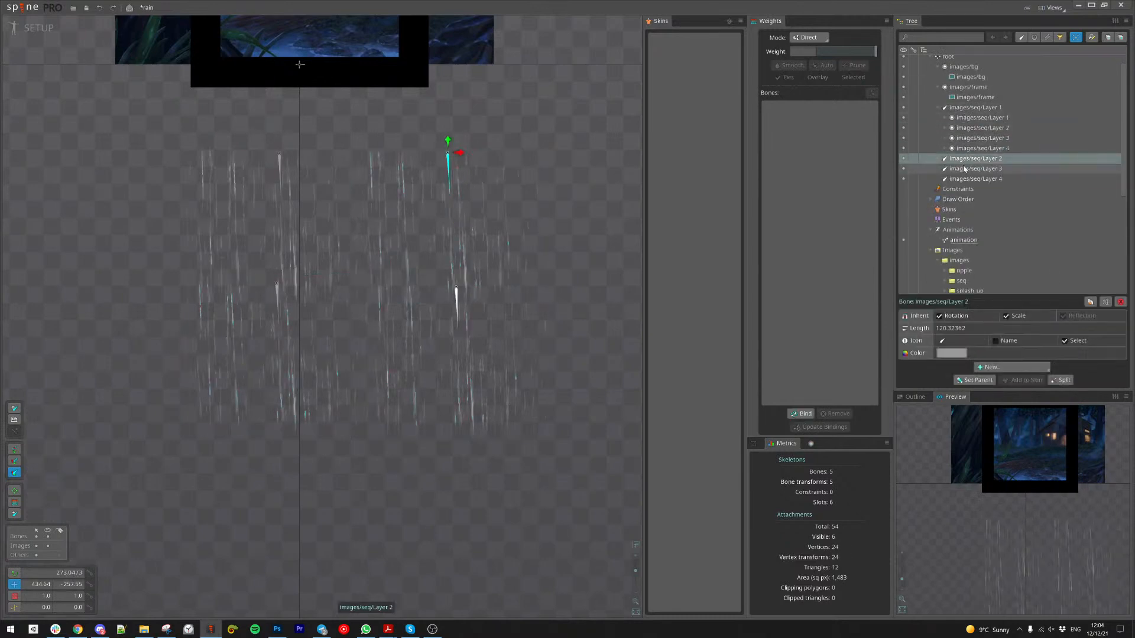
{"action": "left_click", "coordinate": [966, 169], "text": "ctrl"}
{"action": "key", "text": "Delete"}
{"action": "scroll", "coordinate": [494, 489], "scroll_direction": "down", "scroll_amount": 2}
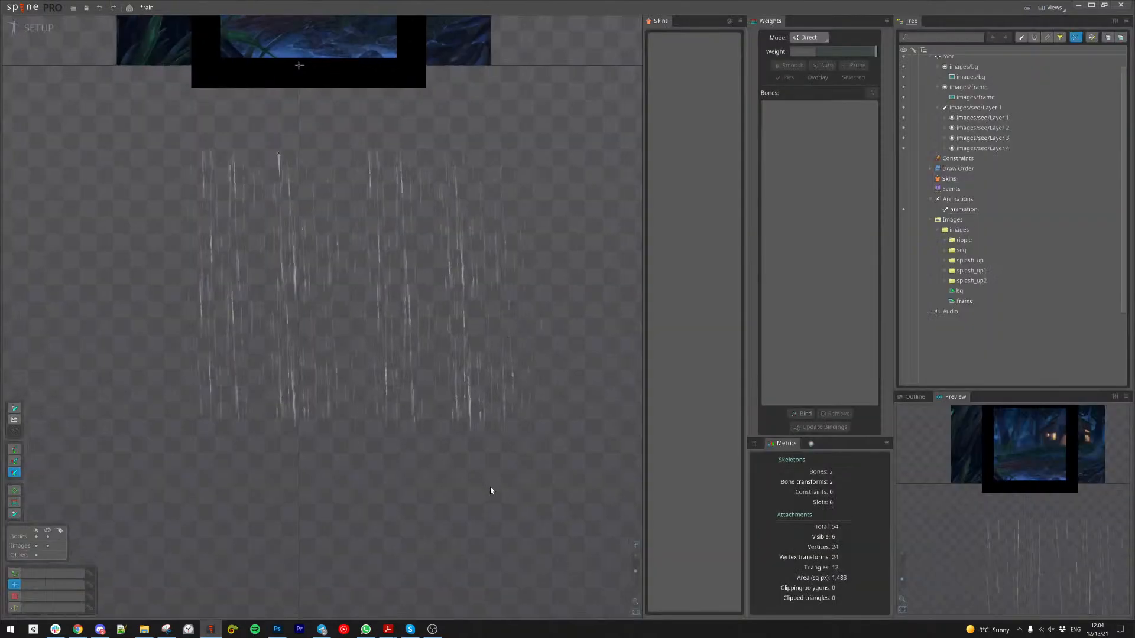
Step: Centre the Layer 1 bone above its rain images, move the rain over the forest scene to about X 29.86, Y 674.18, and check the preview
{"action": "left_click", "coordinate": [961, 108]}
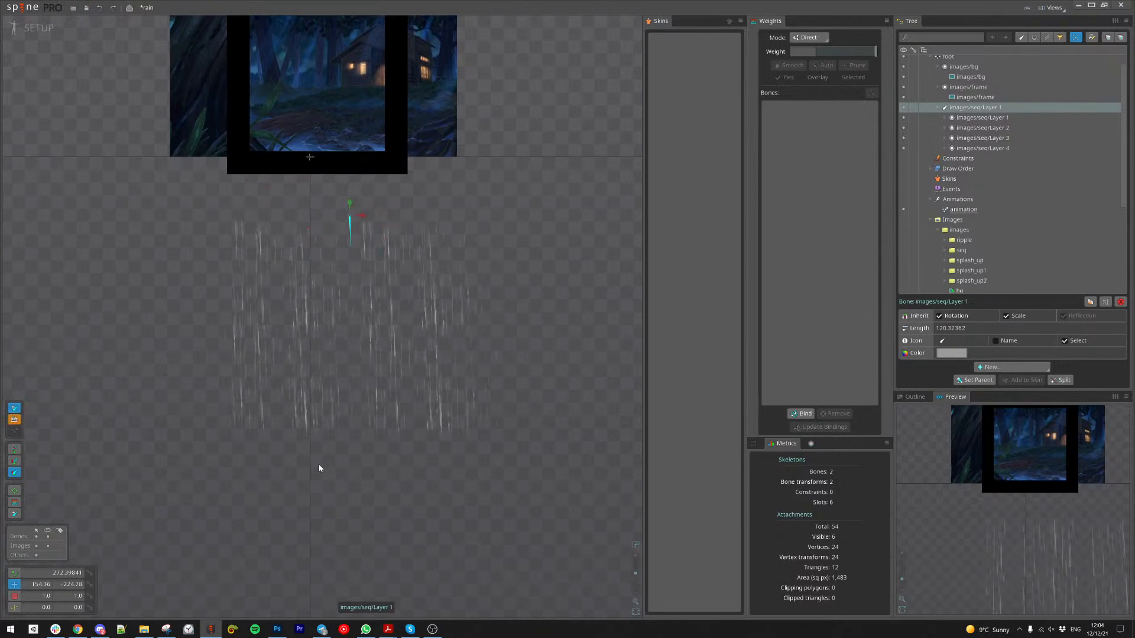
{"action": "left_click_drag", "start_coordinate": [547, 344], "coordinate": [490, 253]}
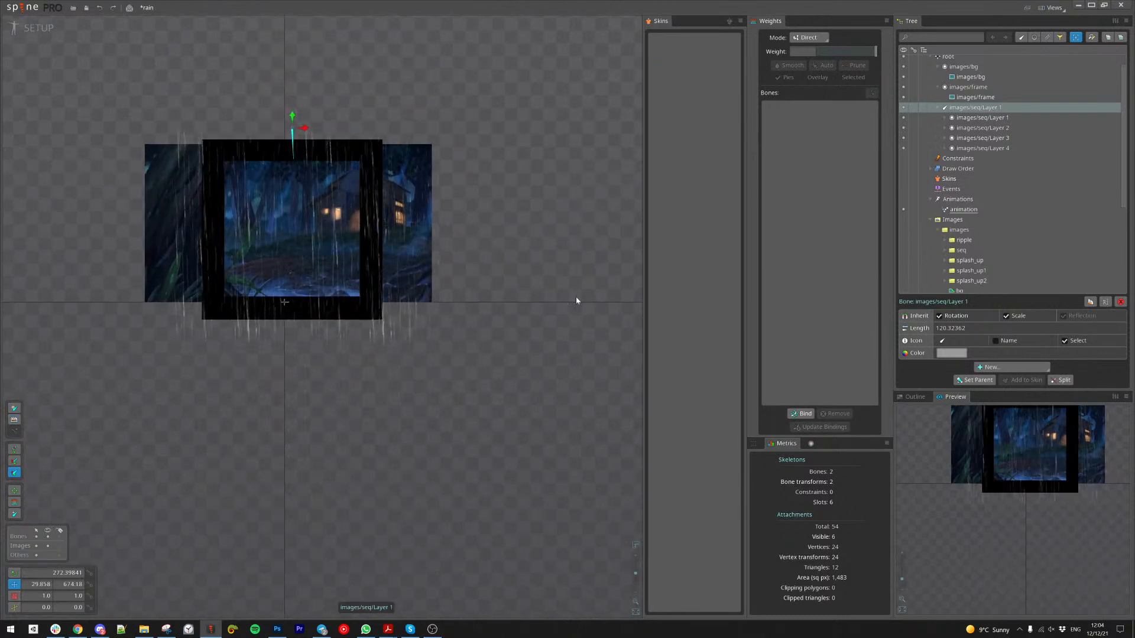
{"action": "scroll", "coordinate": [1005, 504], "scroll_direction": "up", "scroll_amount": 5}
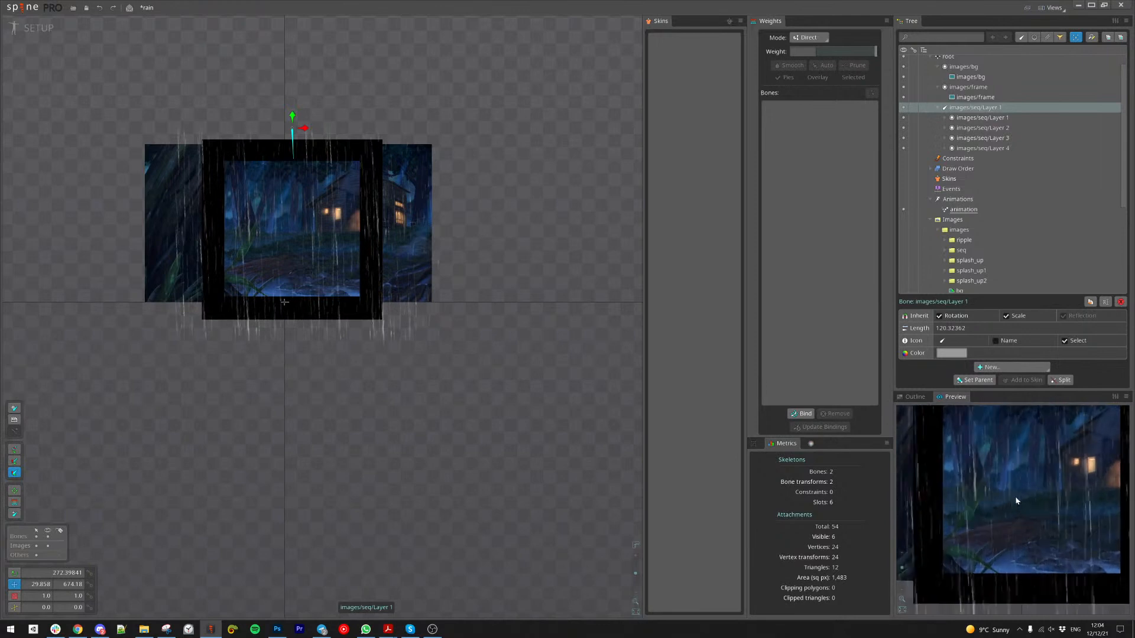
{"action": "left_click_drag", "start_coordinate": [1010, 500], "coordinate": [1034, 520]}
{"action": "left_click_drag", "start_coordinate": [490, 428], "coordinate": [510, 496]}
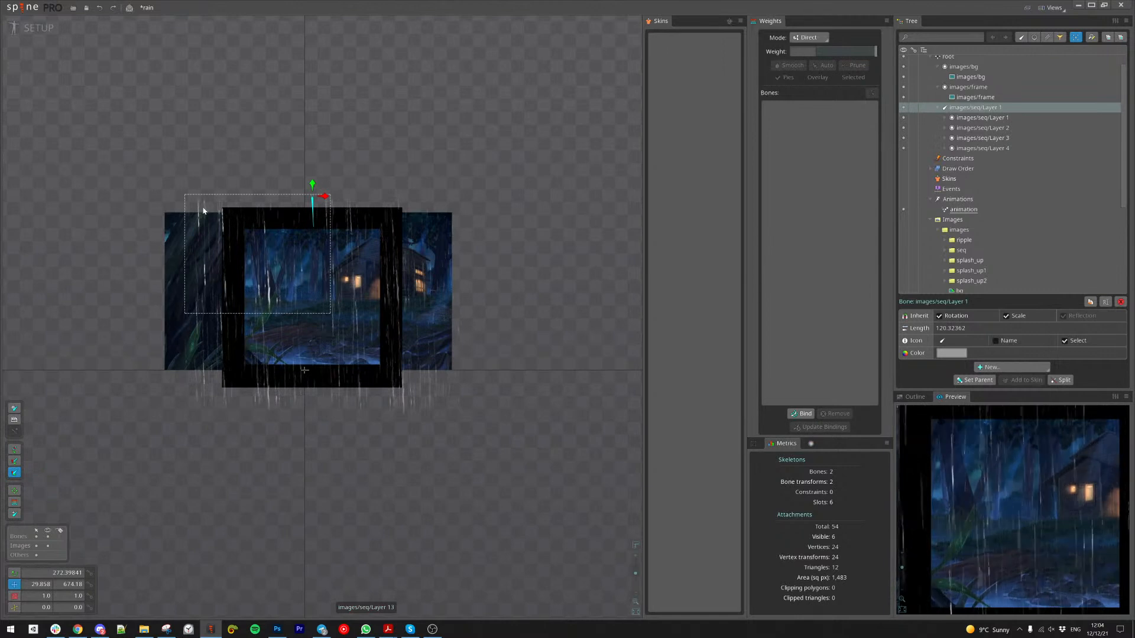
{"action": "scroll", "coordinate": [306, 277], "scroll_direction": "up", "scroll_amount": 3}
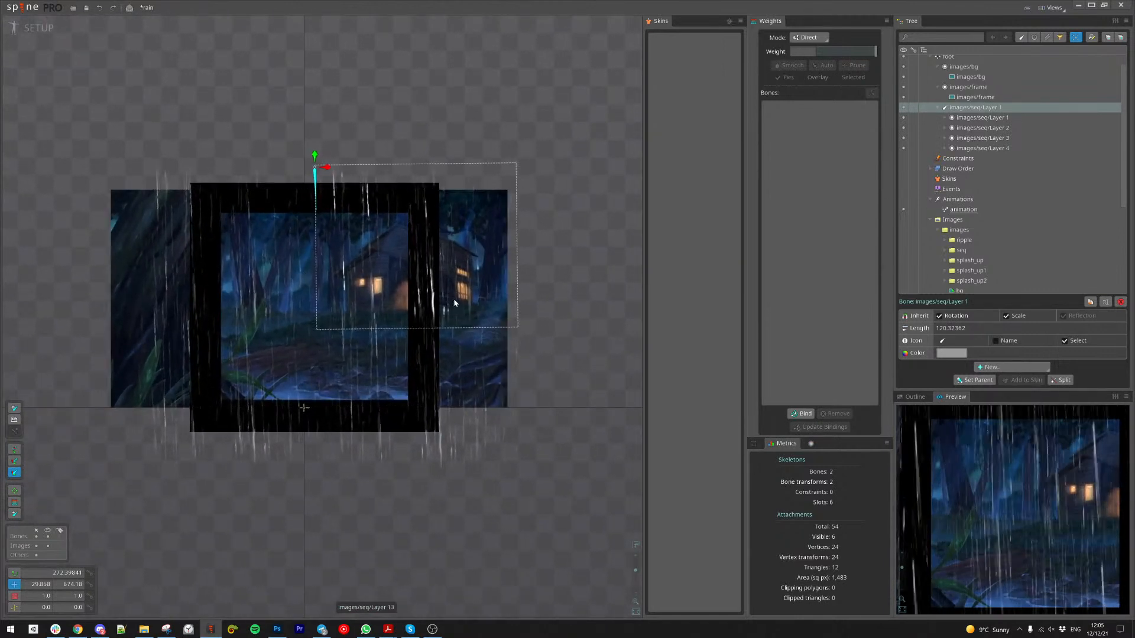
{"action": "scroll", "coordinate": [540, 287], "scroll_direction": "down", "scroll_amount": 3}
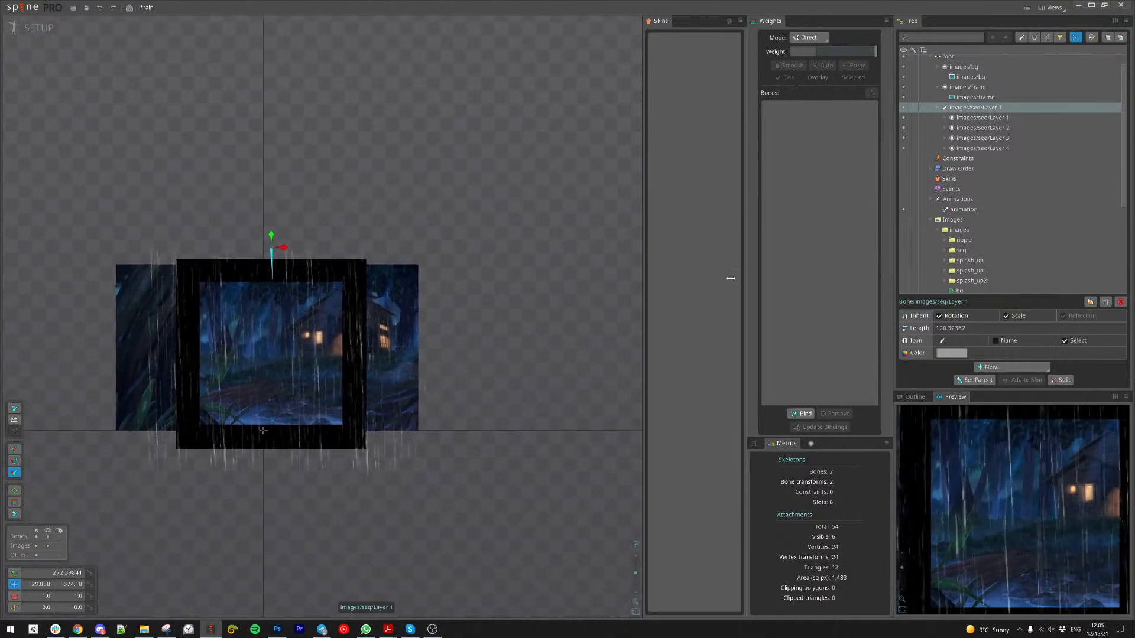
Step: Duplicate the Layer 1 rain bone with its animation keys, scale the copy to about 1.99 and move it to about X 10.34, Y 744.66
{"action": "right_click", "coordinate": [983, 111]}
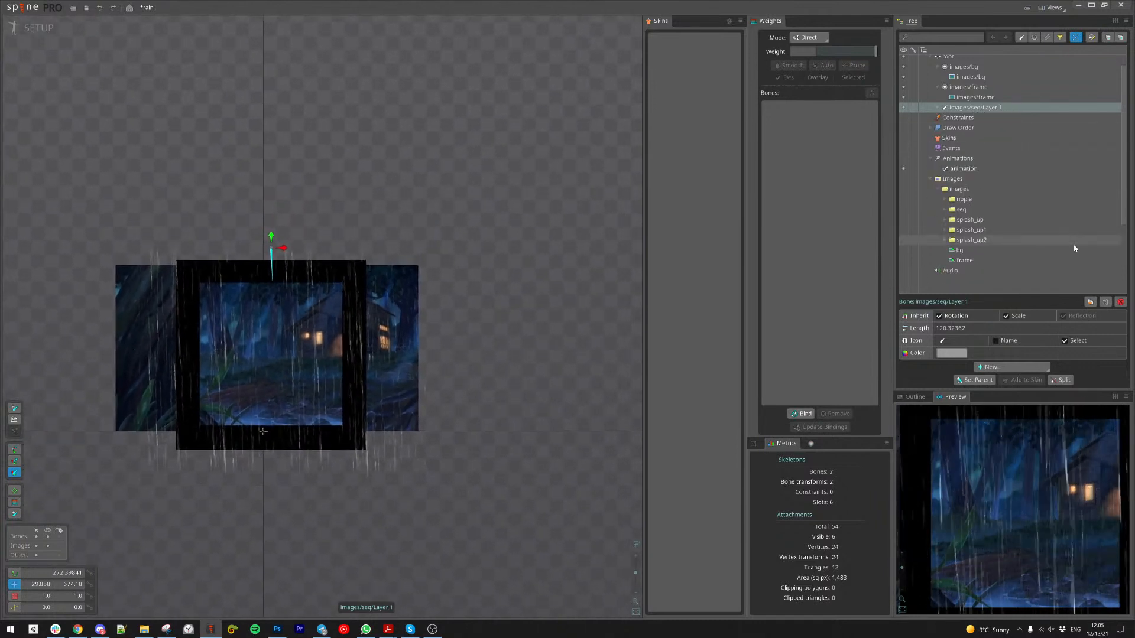
{"action": "left_click", "coordinate": [1091, 302]}
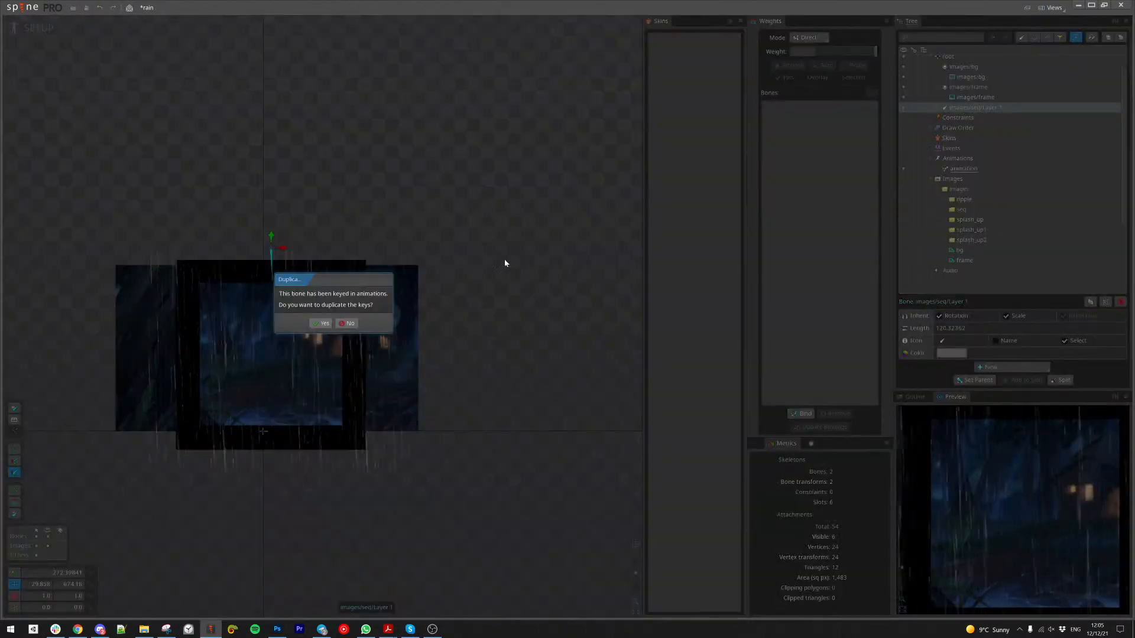
{"action": "left_click", "coordinate": [321, 324]}
{"action": "left_click_drag", "start_coordinate": [516, 272], "coordinate": [543, 225]}
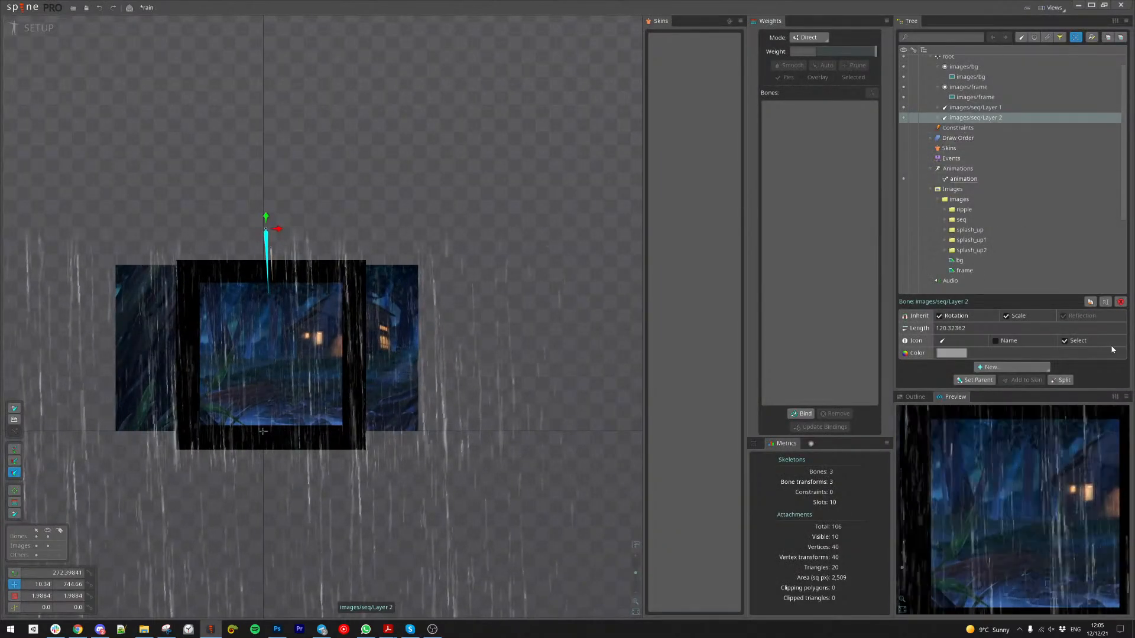
Step: Duplicate the Layer 2 rain bone with its keys, scale the copy to about 0.627 and move it to about X -11.55, Y 584.18
{"action": "left_click", "coordinate": [1103, 303]}
{"action": "left_click", "coordinate": [331, 324]}
{"action": "left_click_drag", "start_coordinate": [547, 116], "coordinate": [517, 114]}
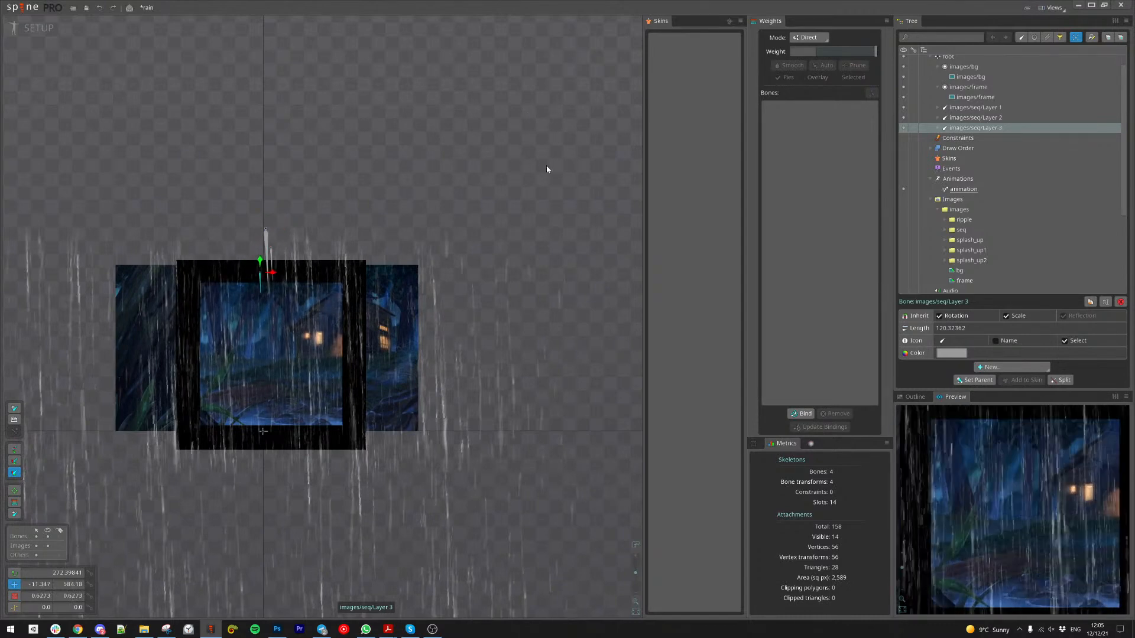
Step: Lower the slot colour alpha to 106 for the four rain slots, Layer 9 to Layer 12, under the smallest rain bone
{"action": "left_click", "coordinate": [937, 128]}
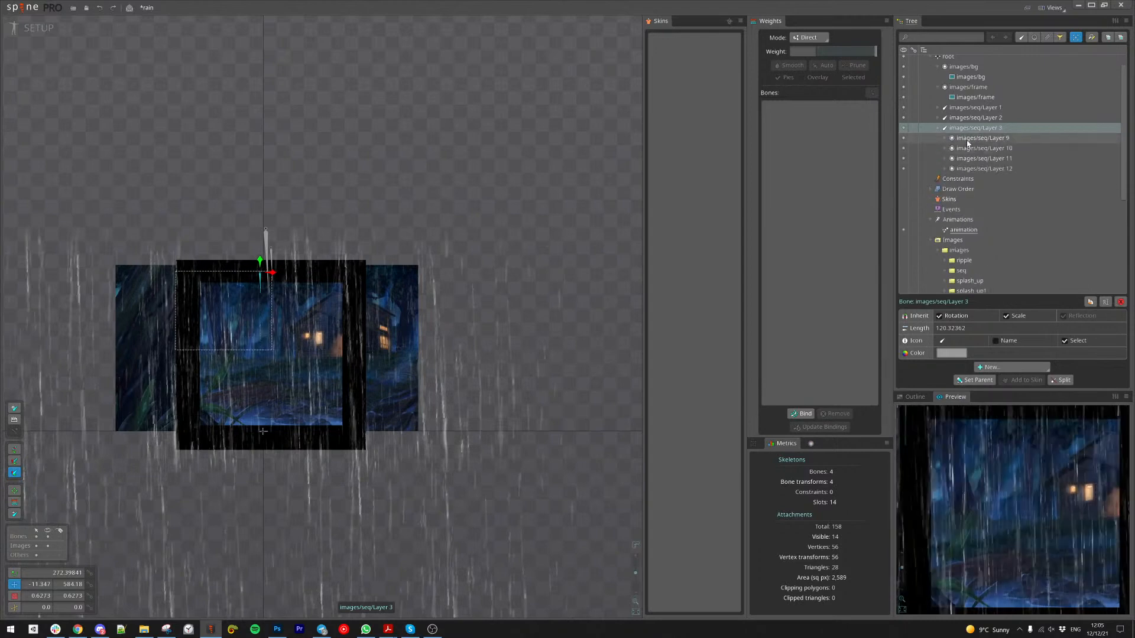
{"action": "left_click", "coordinate": [981, 138]}
{"action": "left_click", "coordinate": [976, 169], "text": "shift"}
{"action": "left_click", "coordinate": [811, 443]}
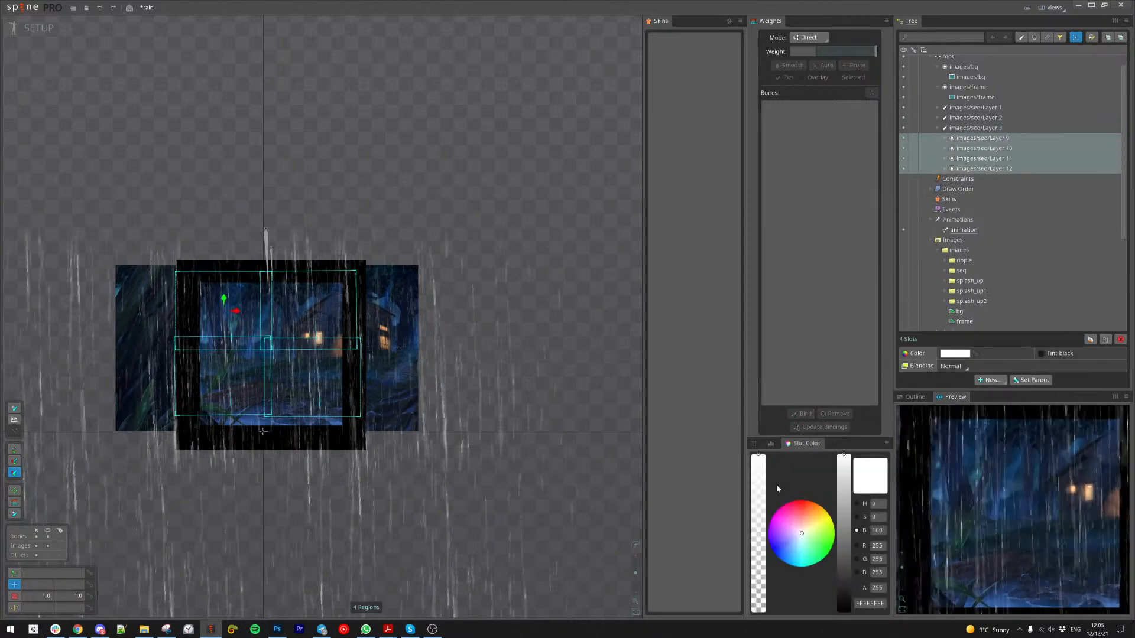
{"action": "left_click_drag", "start_coordinate": [760, 495], "coordinate": [759, 546]}
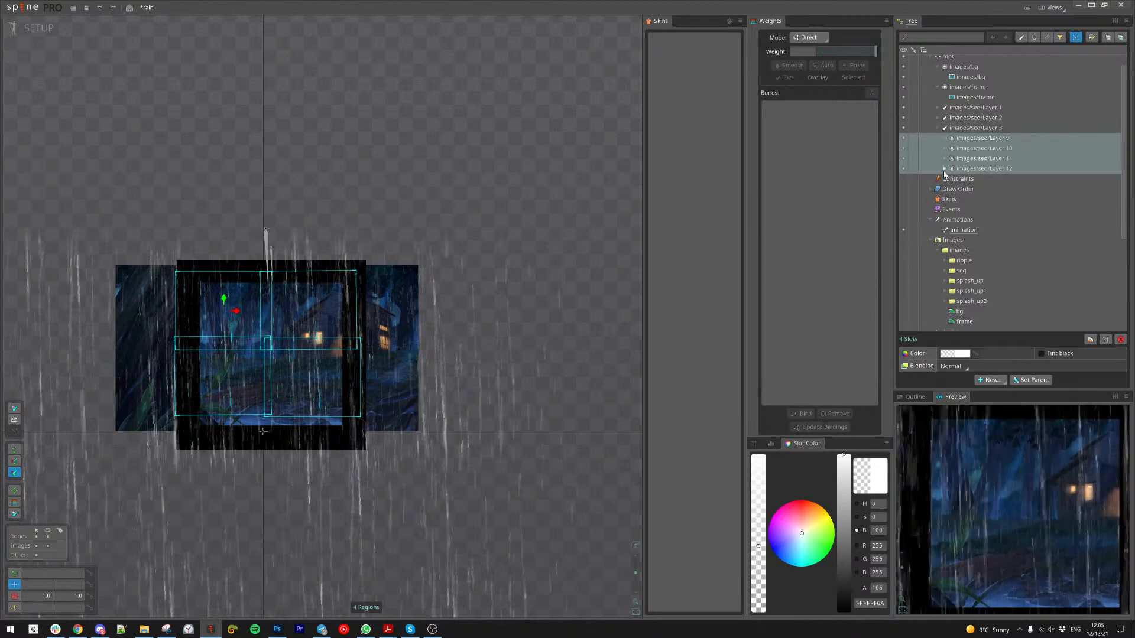
Step: Examine how the three rain layers overlap the forest and frame, in both the viewport and the preview
{"action": "left_click", "coordinate": [386, 605]}
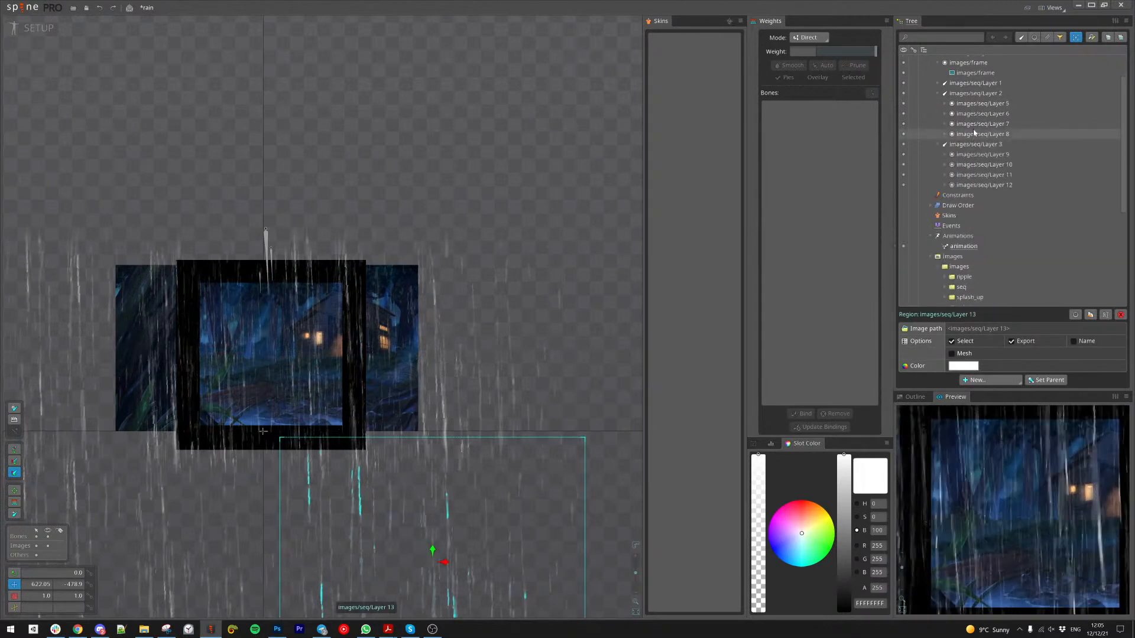
{"action": "left_click", "coordinate": [977, 105]}
{"action": "left_click", "coordinate": [982, 134], "text": "shift"}
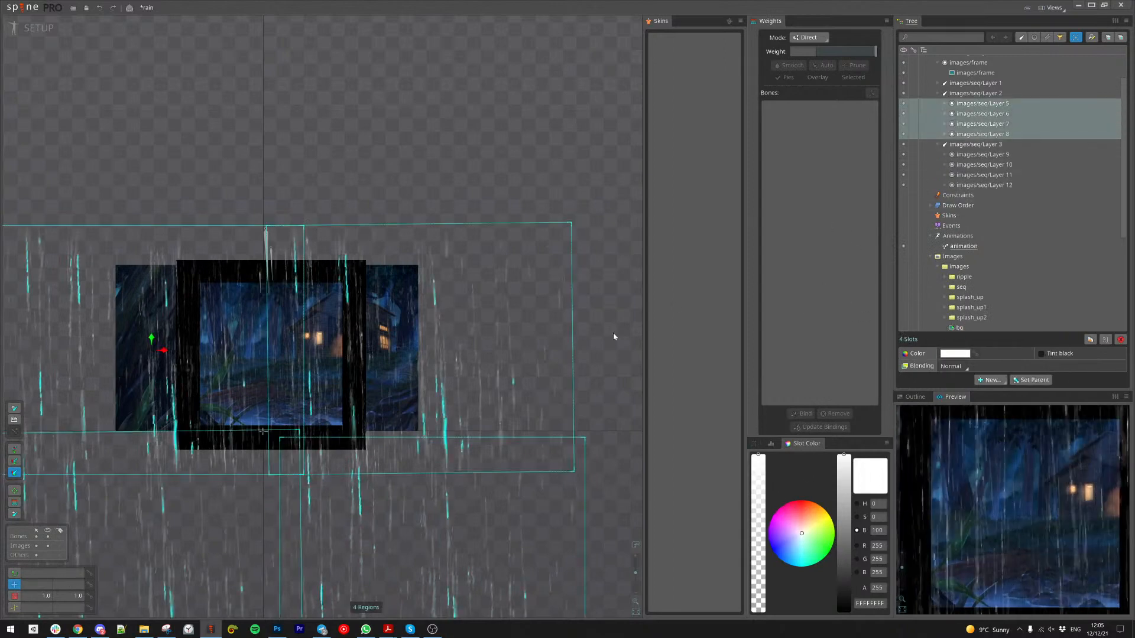
{"action": "scroll", "coordinate": [575, 346], "scroll_direction": "down", "scroll_amount": 1}
{"action": "key", "text": "space"}
{"action": "scroll", "coordinate": [481, 390], "scroll_direction": "down", "scroll_amount": 1}
{"action": "left_click_drag", "start_coordinate": [469, 405], "coordinate": [549, 410]}
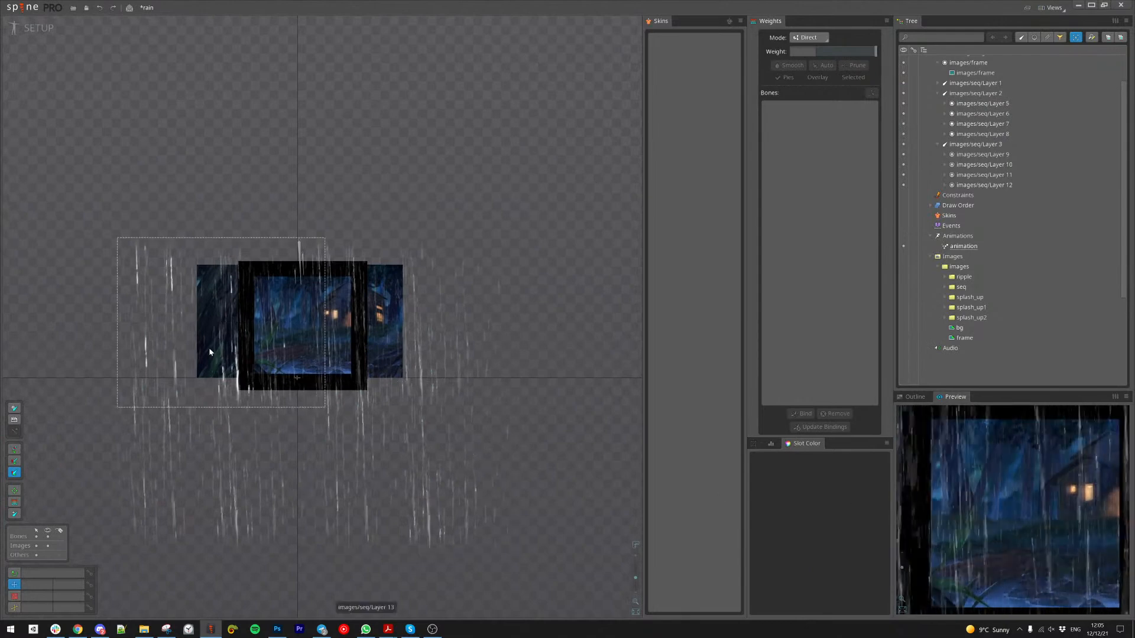
{"action": "scroll", "coordinate": [124, 304], "scroll_direction": "up", "scroll_amount": 1}
{"action": "scroll", "coordinate": [125, 305], "scroll_direction": "up", "scroll_amount": 3}
{"action": "scroll", "coordinate": [436, 323], "scroll_direction": "down", "scroll_amount": 3}
{"action": "left_click_drag", "start_coordinate": [492, 333], "coordinate": [401, 338]}
{"action": "scroll", "coordinate": [228, 317], "scroll_direction": "up", "scroll_amount": 3}
{"action": "scroll", "coordinate": [438, 294], "scroll_direction": "down", "scroll_amount": 2}
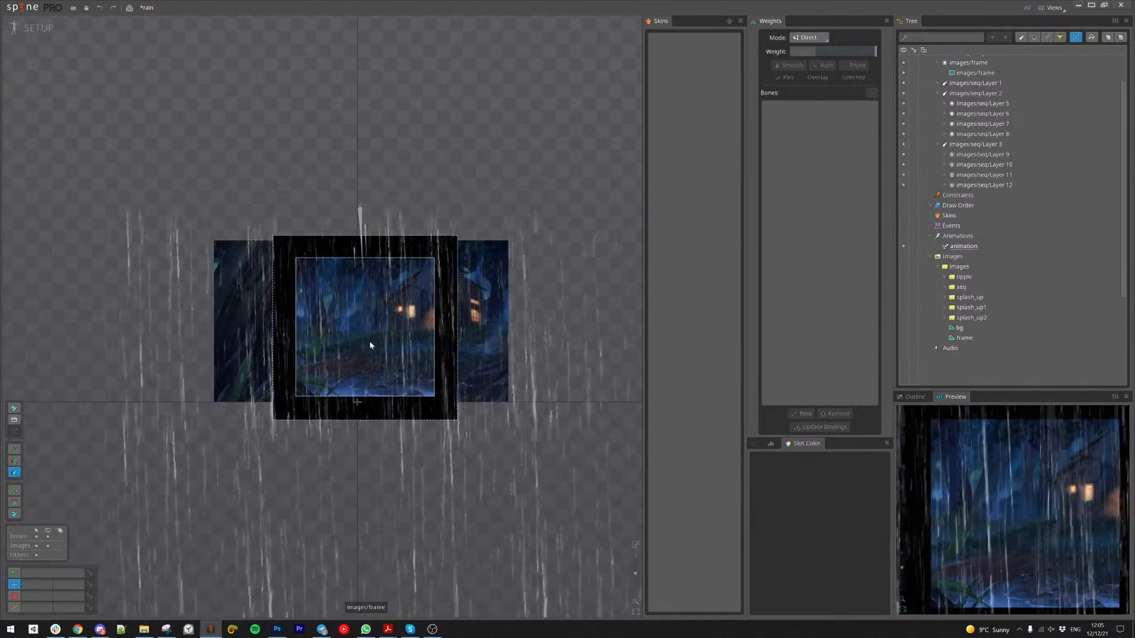
{"action": "scroll", "coordinate": [442, 341], "scroll_direction": "up", "scroll_amount": 2}
{"action": "left_click_drag", "start_coordinate": [446, 341], "coordinate": [406, 347]}
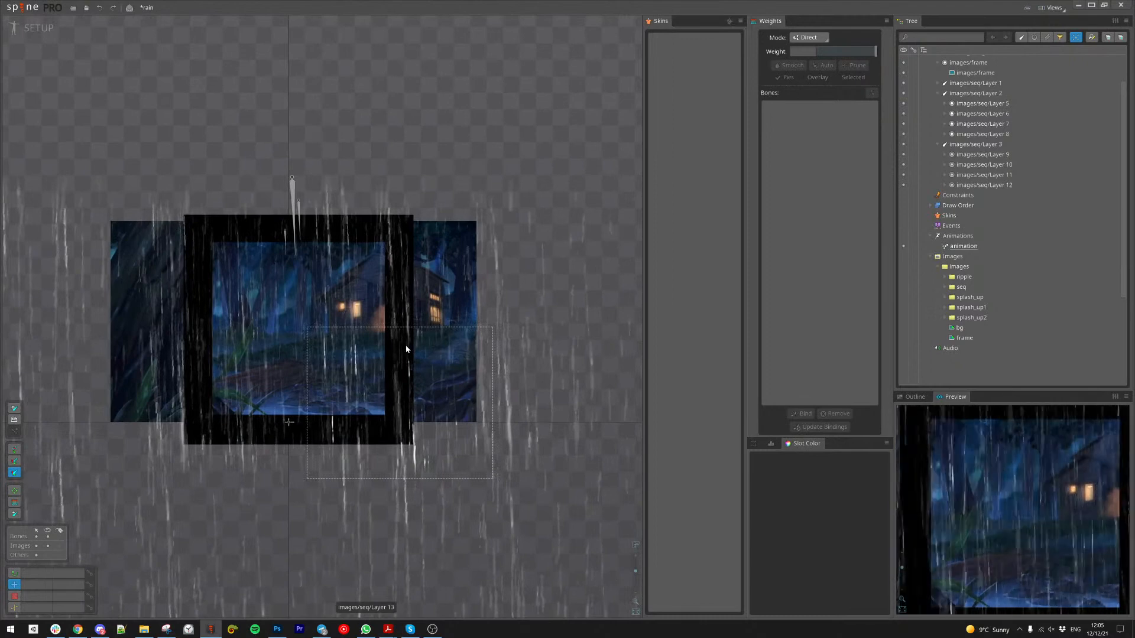
{"action": "scroll", "coordinate": [140, 271], "scroll_direction": "down", "scroll_amount": 3}
{"action": "left_click_drag", "start_coordinate": [142, 272], "coordinate": [260, 286]}
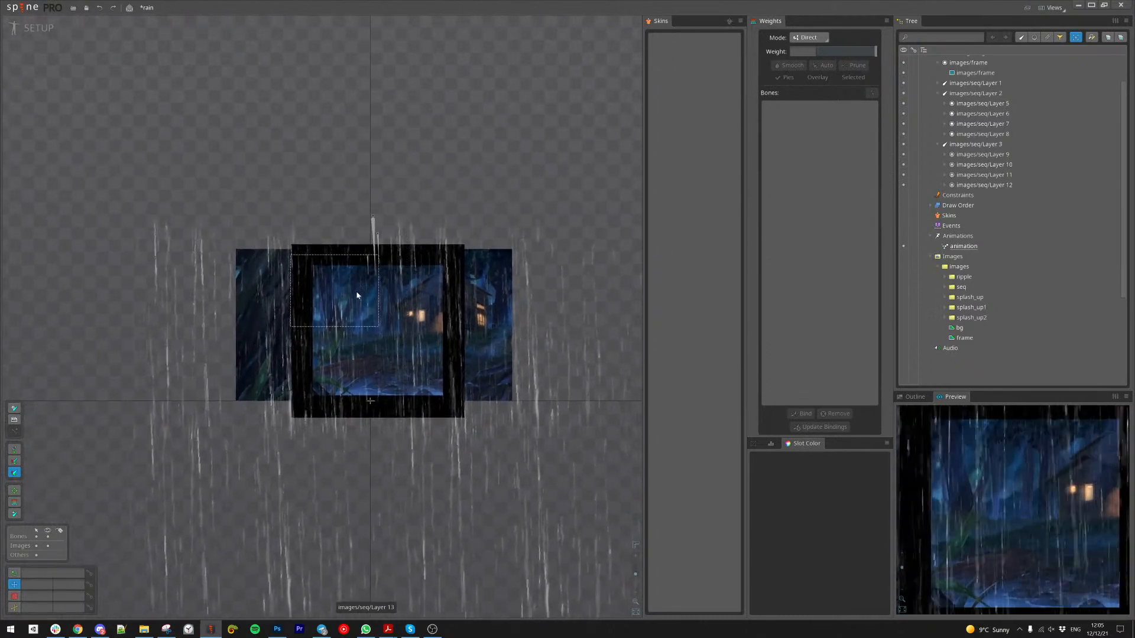
{"action": "scroll", "coordinate": [516, 356], "scroll_direction": "down", "scroll_amount": 5}
{"action": "left_click_drag", "start_coordinate": [511, 381], "coordinate": [486, 385]}
{"action": "scroll", "coordinate": [1033, 526], "scroll_direction": "down", "scroll_amount": 3}
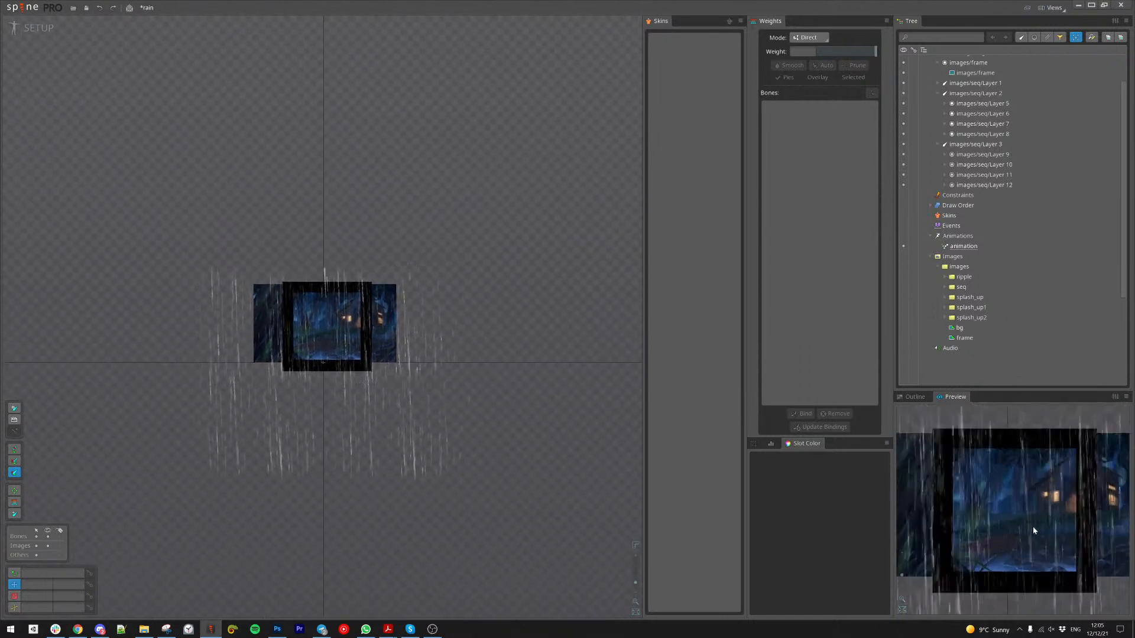
{"action": "left_click_drag", "start_coordinate": [488, 446], "coordinate": [497, 467]}
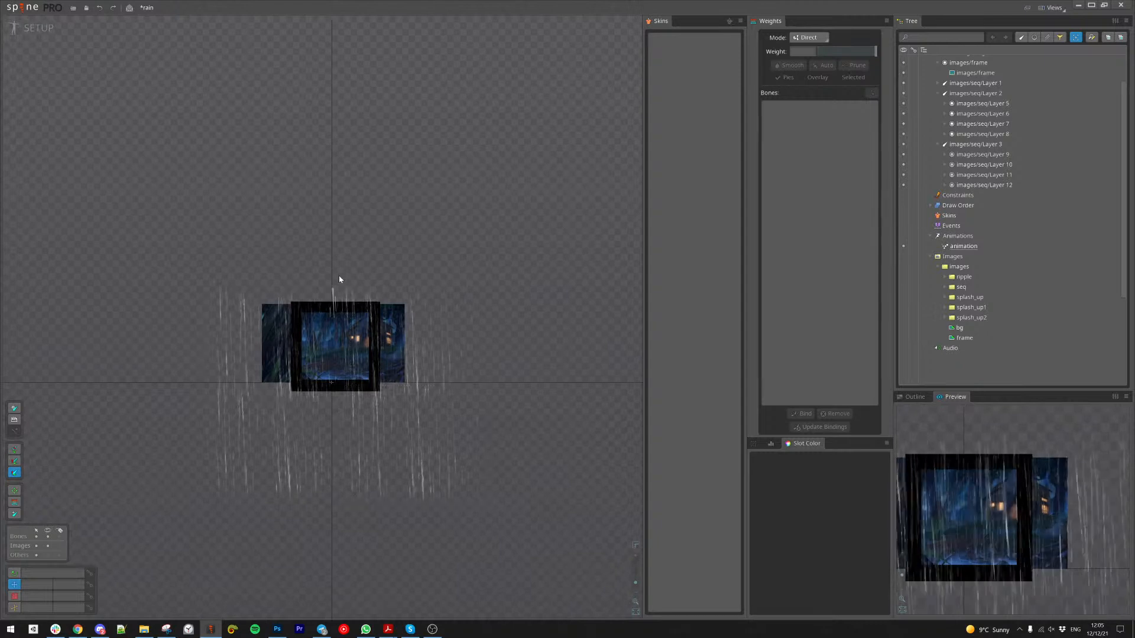
{"action": "scroll", "coordinate": [594, 225], "scroll_direction": "up", "scroll_amount": 4}
{"action": "scroll", "coordinate": [952, 133], "scroll_direction": "up", "scroll_amount": 2}
Step: Shear the Layer 1, Layer 2 and Layer 3 rain bones together by about -0.422 on X
{"action": "right_click", "coordinate": [956, 132]}
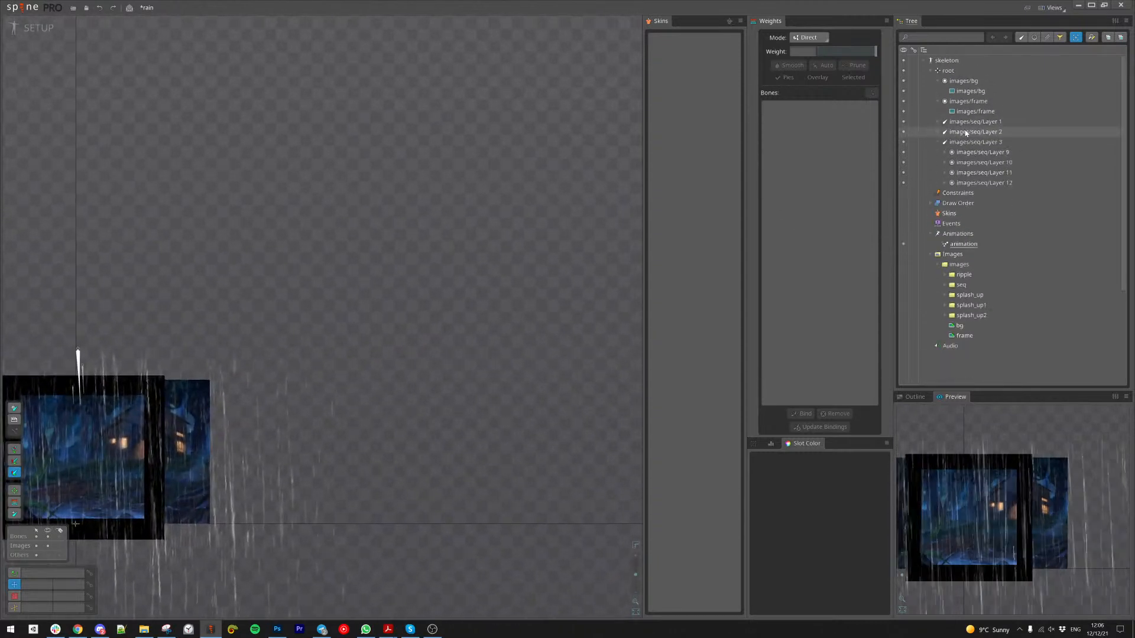
{"action": "left_click", "coordinate": [966, 142]}
{"action": "left_click", "coordinate": [971, 122], "text": "ctrl"}
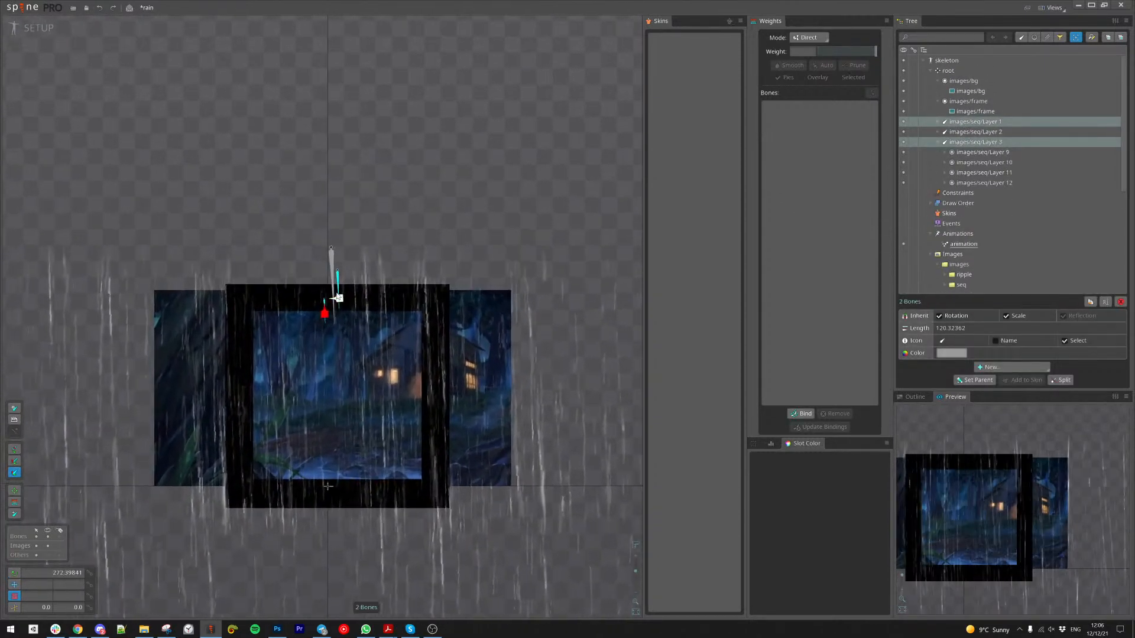
{"action": "left_click", "coordinate": [972, 131], "text": "ctrl"}
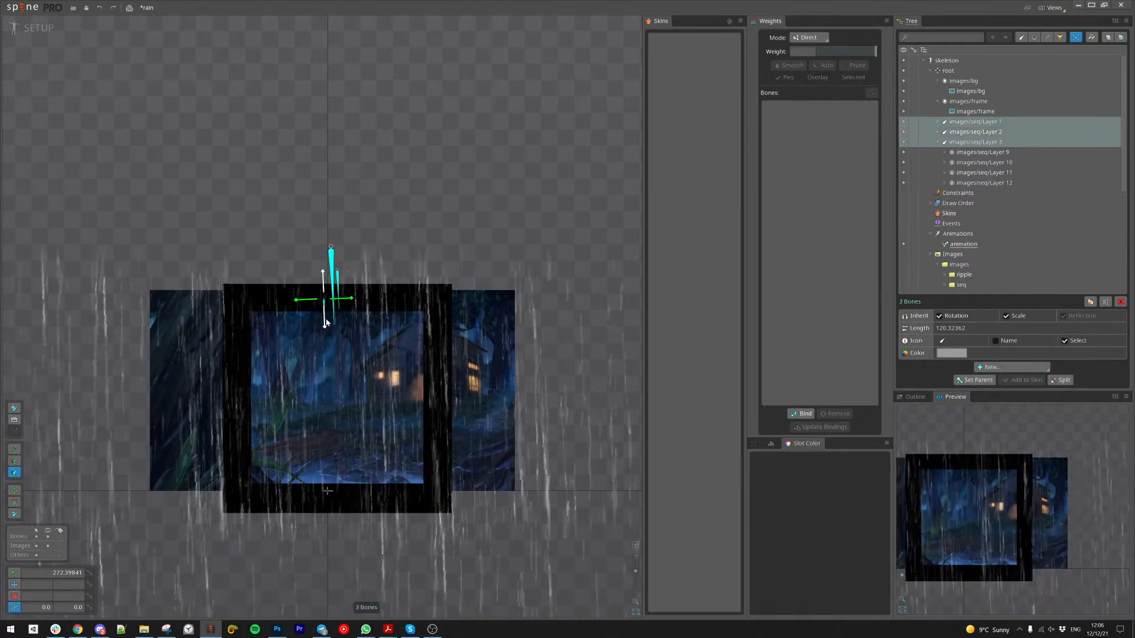
{"action": "left_click_drag", "start_coordinate": [325, 328], "coordinate": [325, 324]}
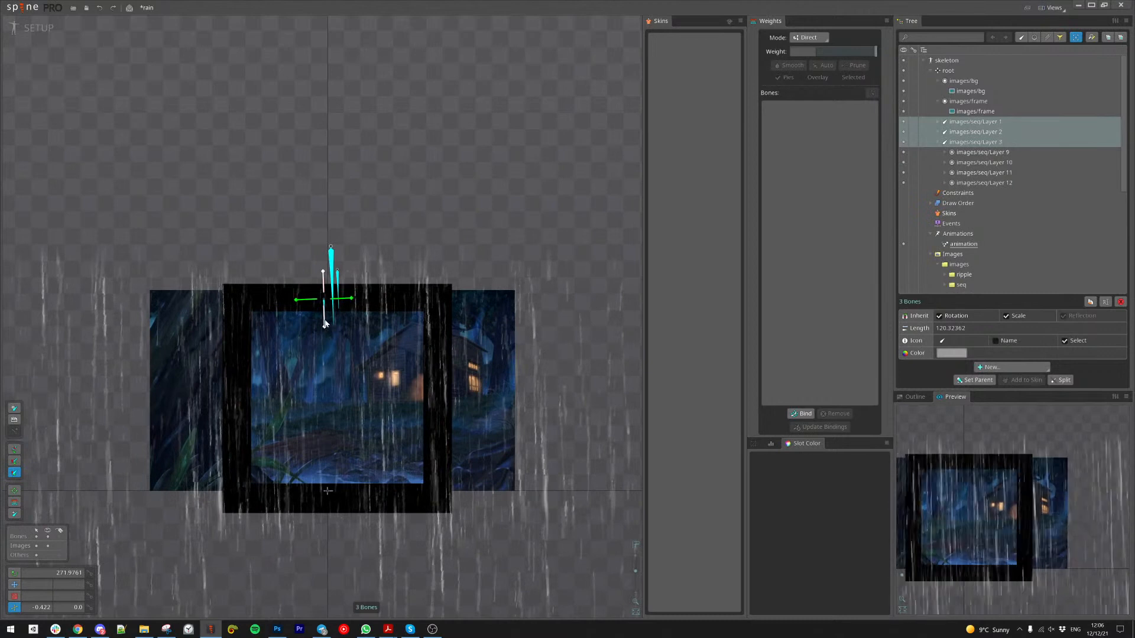
Step: Inspect the sheared rain over the forest scene and frame at several magnifications
{"action": "scroll", "coordinate": [422, 291], "scroll_direction": "down", "scroll_amount": 3}
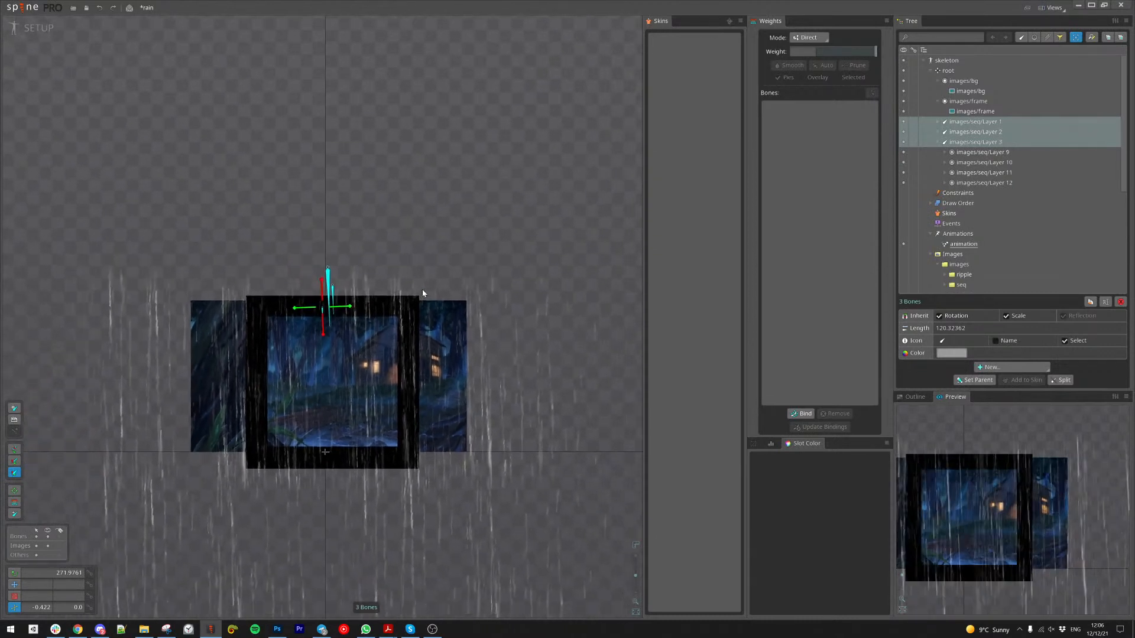
{"action": "scroll", "coordinate": [323, 371], "scroll_direction": "up", "scroll_amount": 5}
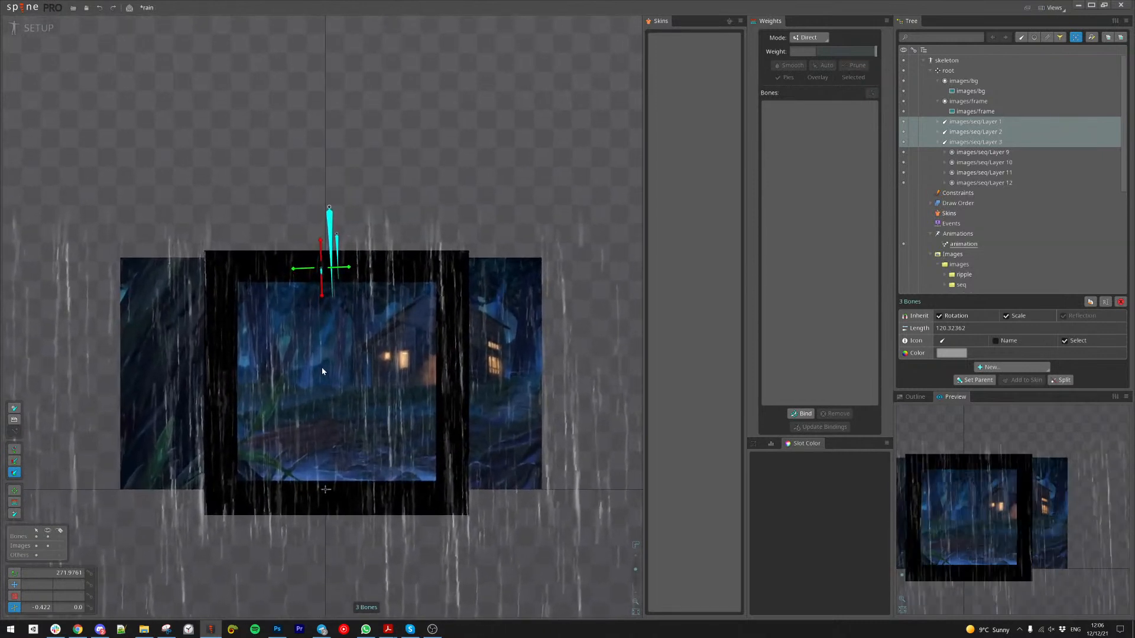
{"action": "scroll", "coordinate": [329, 337], "scroll_direction": "down", "scroll_amount": 2}
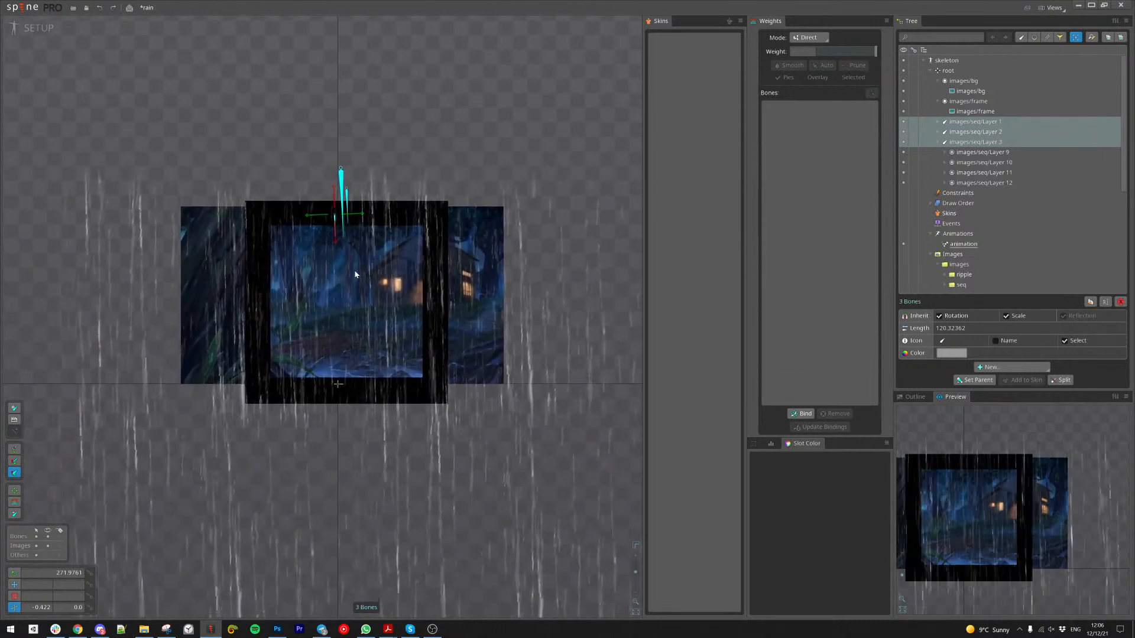
{"action": "scroll", "coordinate": [319, 292], "scroll_direction": "up", "scroll_amount": 3}
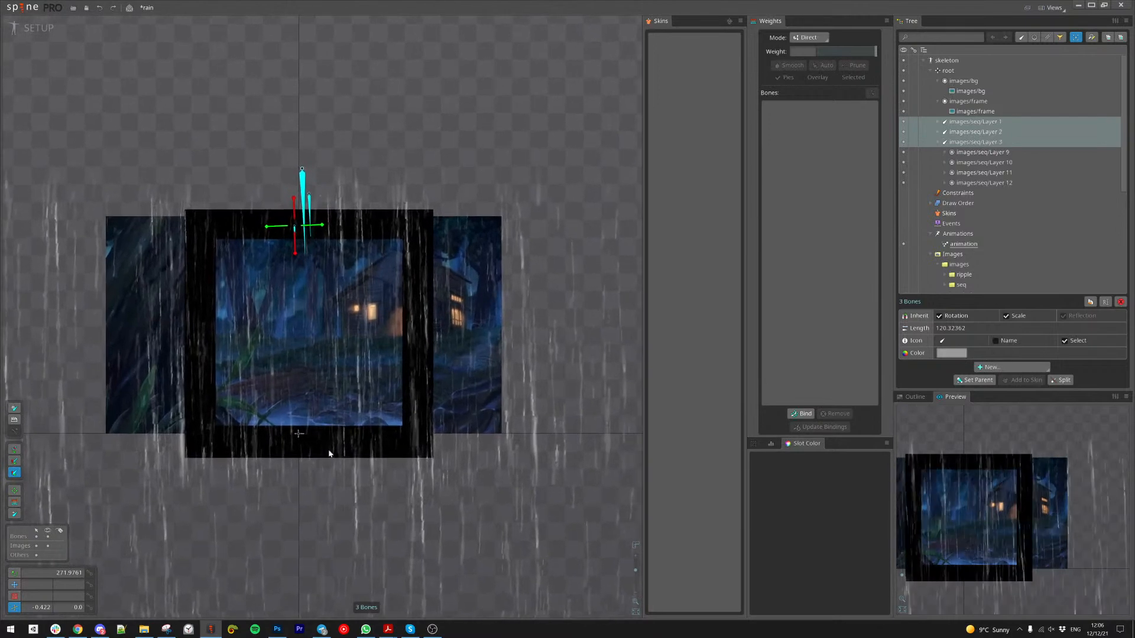
{"action": "scroll", "coordinate": [339, 403], "scroll_direction": "up", "scroll_amount": 2}
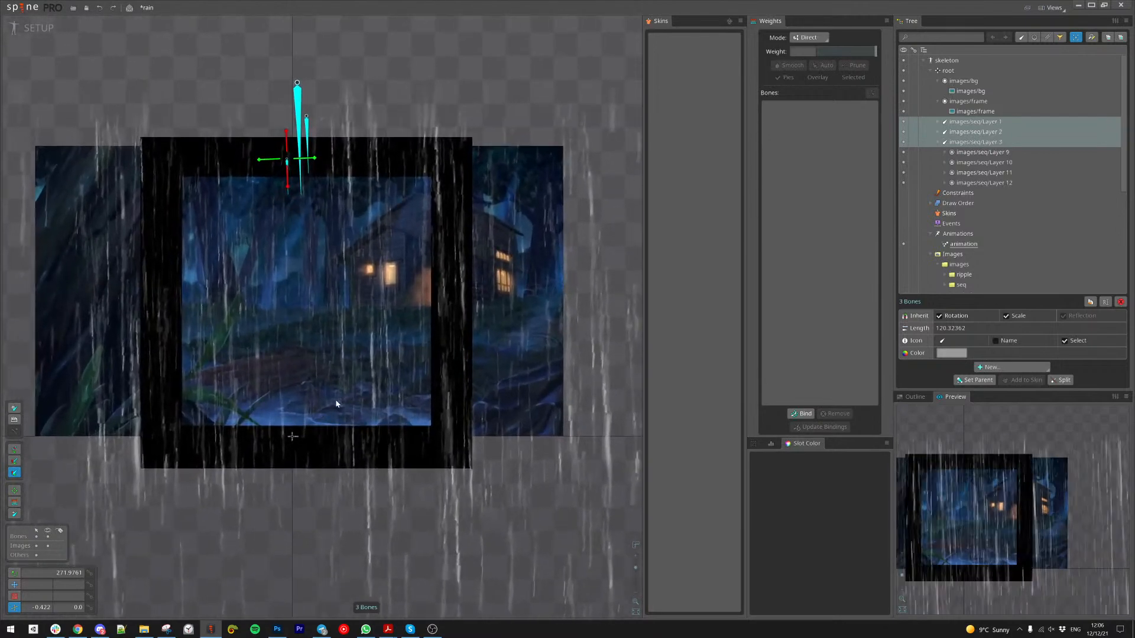
{"action": "scroll", "coordinate": [336, 404], "scroll_direction": "down", "scroll_amount": 3}
{"action": "scroll", "coordinate": [325, 373], "scroll_direction": "up", "scroll_amount": 2}
{"action": "scroll", "coordinate": [355, 343], "scroll_direction": "down", "scroll_amount": 2}
{"action": "left_click_drag", "start_coordinate": [385, 302], "coordinate": [323, 385]}
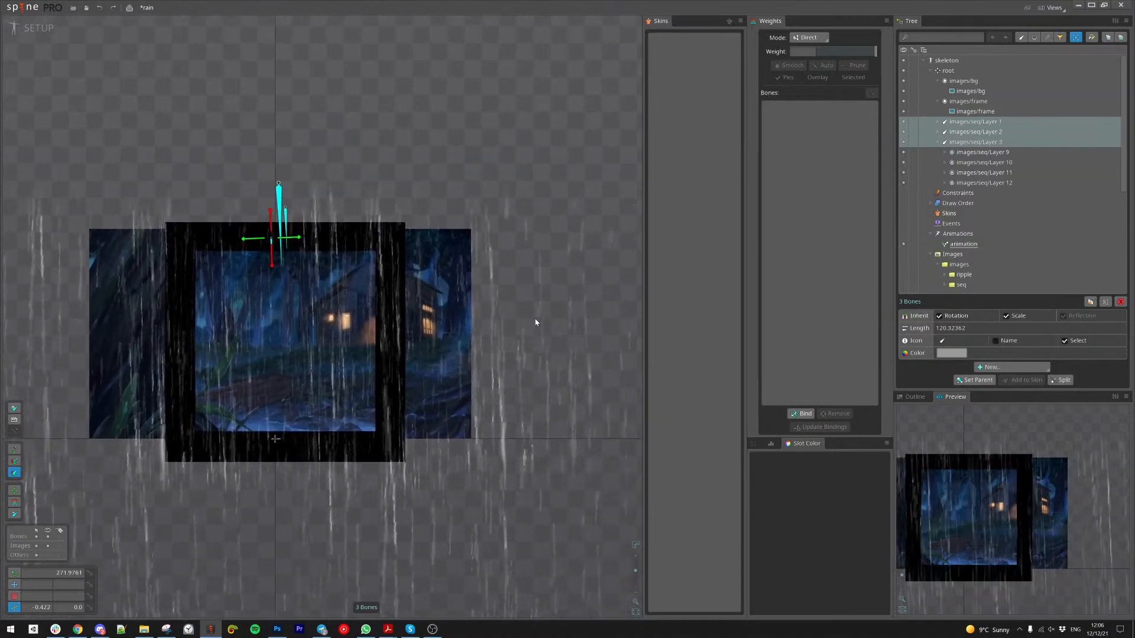
Step: Delete the Layer 1, Layer 2 and Layer 3 rain bones together with their slots
{"action": "key", "text": "Delete"}
{"action": "key", "text": "Return"}
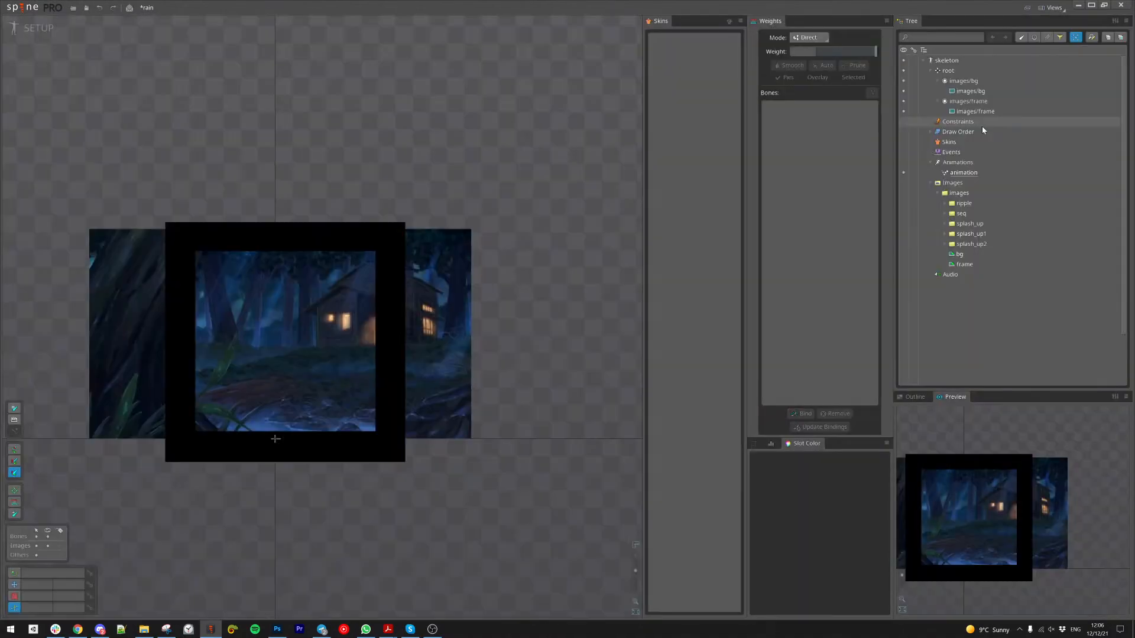
Step: Place the Layer 1 image from the seq folder and move it above the scene to about X 450.65, Y 1158.1
{"action": "left_click", "coordinate": [945, 214]}
{"action": "left_click", "coordinate": [971, 224]}
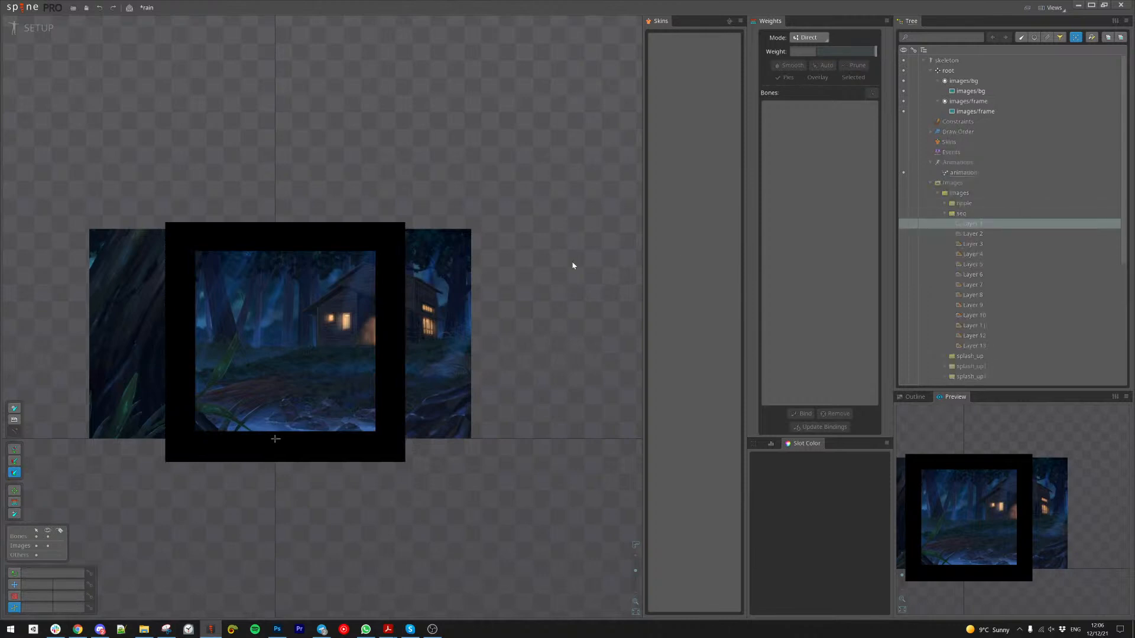
{"action": "left_click_drag", "start_coordinate": [287, 339], "coordinate": [284, 334]}
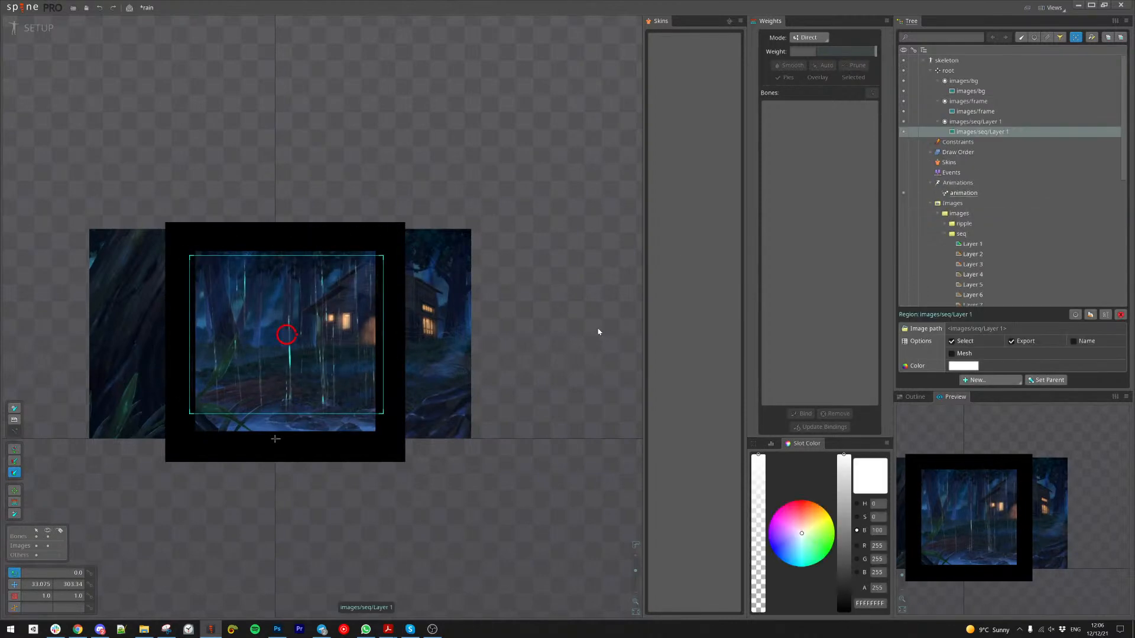
{"action": "scroll", "coordinate": [553, 334], "scroll_direction": "down", "scroll_amount": 2}
{"action": "scroll", "coordinate": [553, 335], "scroll_direction": "down", "scroll_amount": 2}
{"action": "left_click_drag", "start_coordinate": [552, 335], "coordinate": [485, 263]}
{"action": "scroll", "coordinate": [267, 243], "scroll_direction": "up", "scroll_amount": 4}
{"action": "left_click_drag", "start_coordinate": [576, 294], "coordinate": [519, 307]}
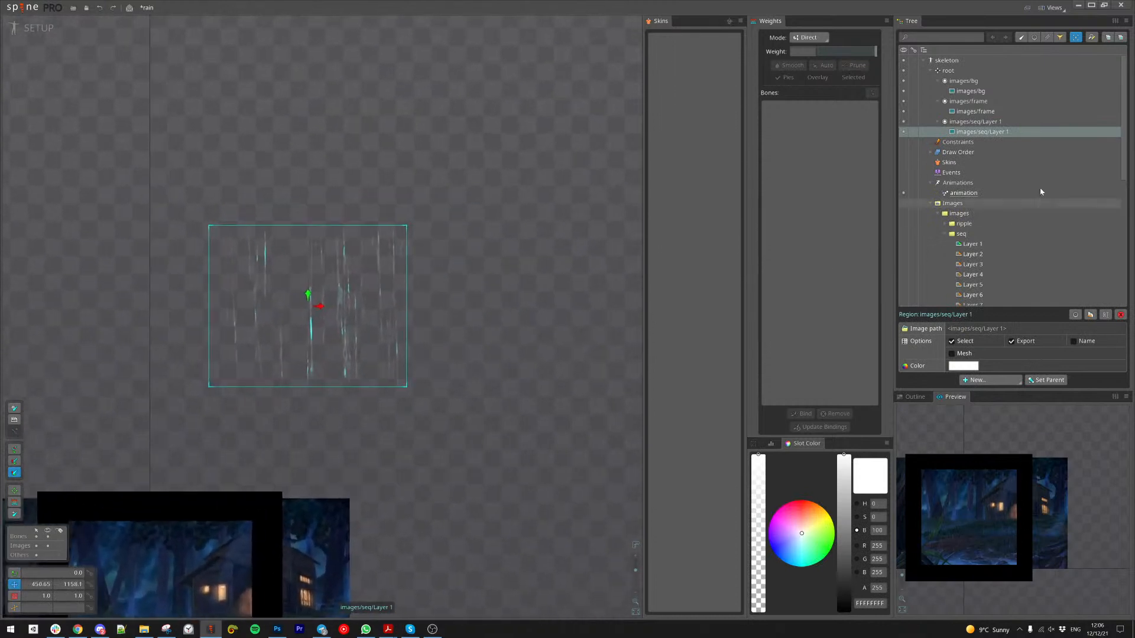
Step: Create a bone under root for the Layer 1 rain slot at the image's upper edge, about X 438.86, Y 1386.2
{"action": "left_click", "coordinate": [972, 123]}
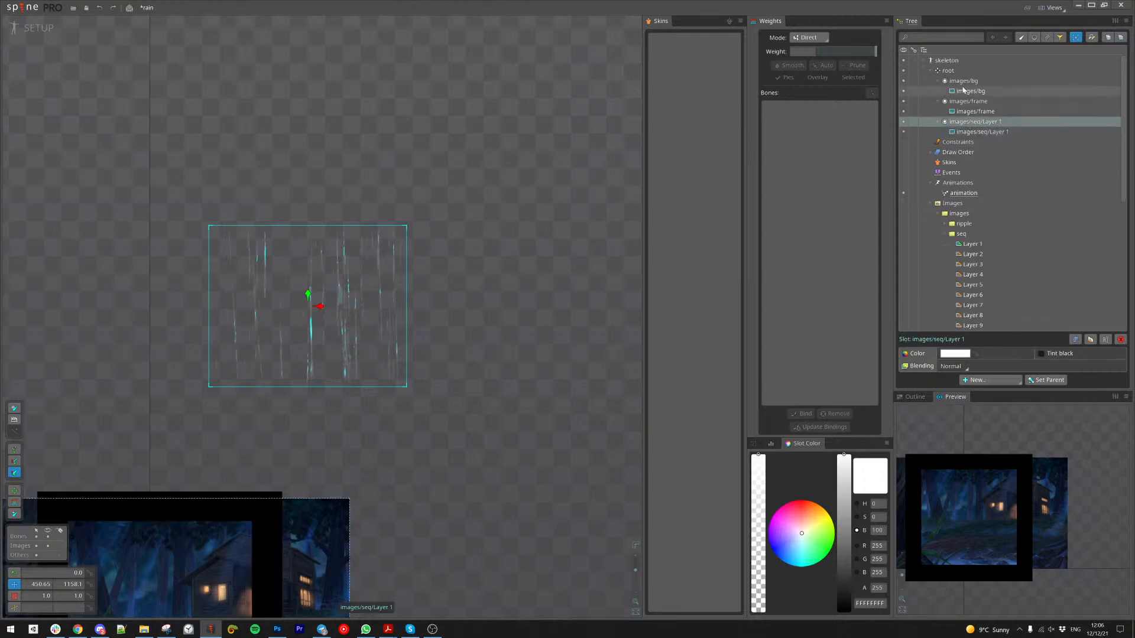
{"action": "left_click", "coordinate": [950, 71]}
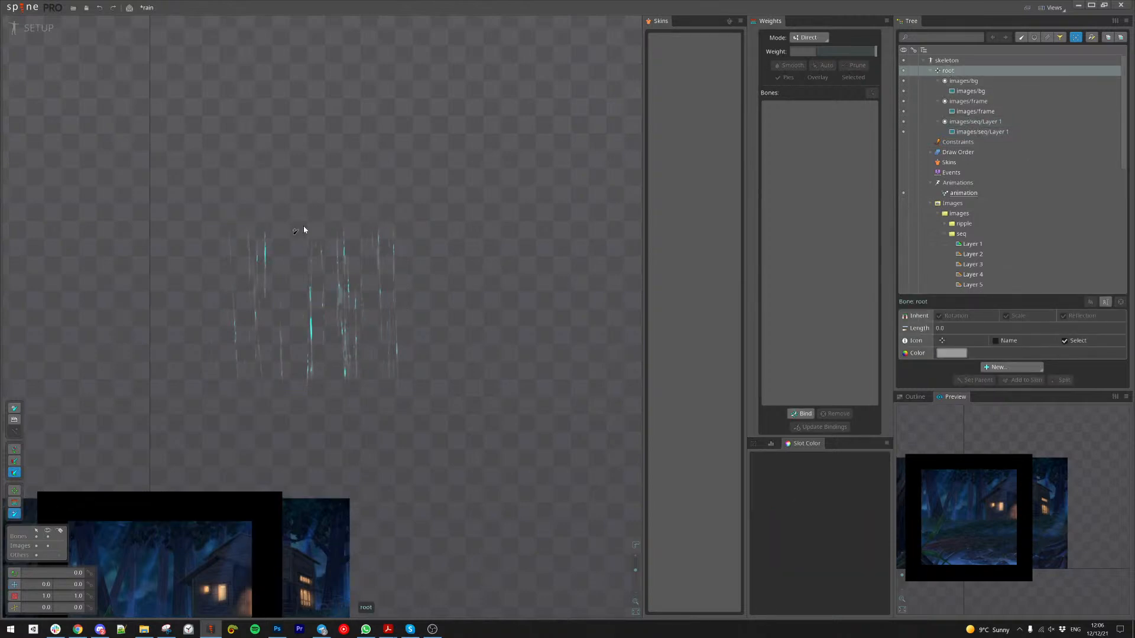
{"action": "left_click", "coordinate": [303, 226]}
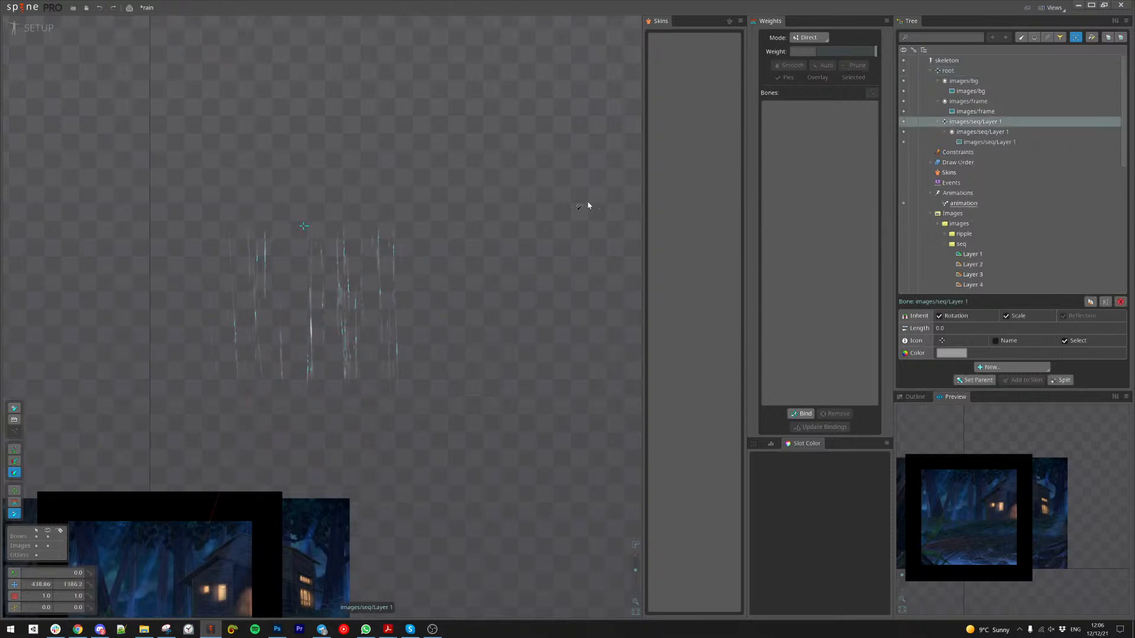
{"action": "scroll", "coordinate": [278, 317], "scroll_direction": "up", "scroll_amount": 3}
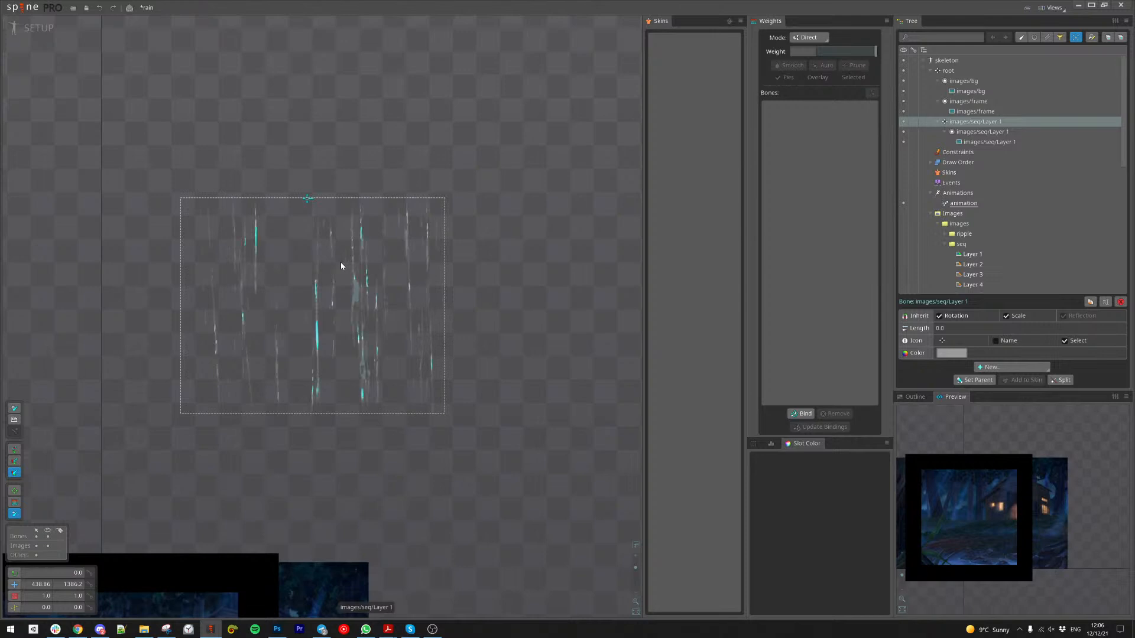
Step: Add a child bone holding the rain slot at the parent's origin, about X 438.39, Y 1386.5, rotated about 271.23°
{"action": "left_click_drag", "start_coordinate": [307, 199], "coordinate": [308, 284]}
{"action": "key", "text": "v"}
{"action": "left_click_drag", "start_coordinate": [310, 238], "coordinate": [312, 200]}
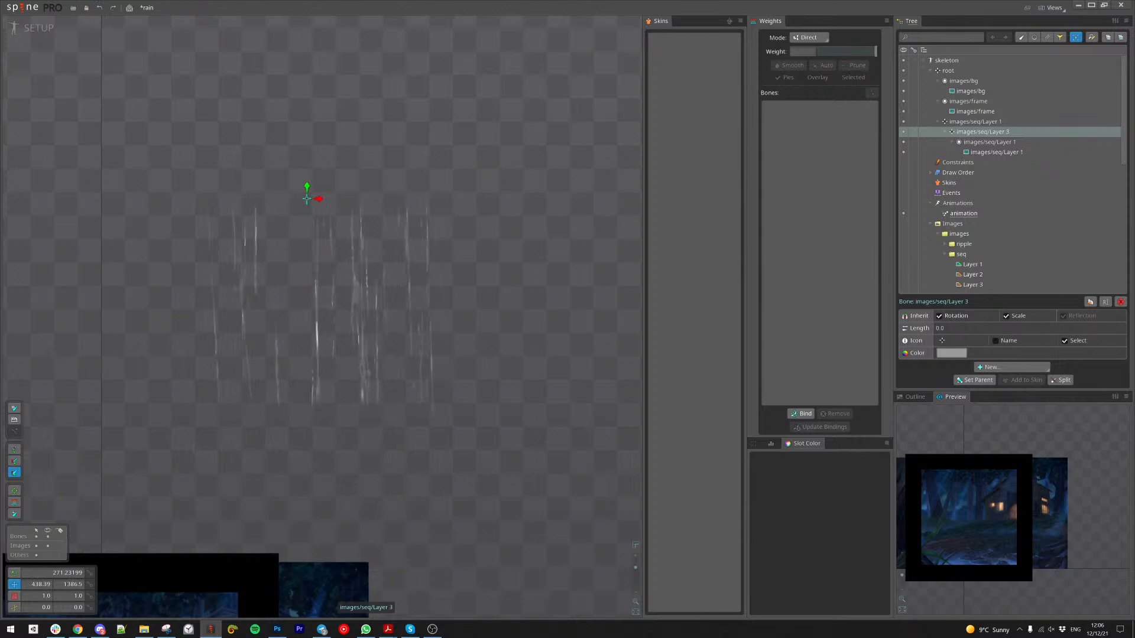
Step: Lengthen the parent Layer 1 bone to about 196.19 and point it down at about 270.7°, with its origin near X 439.51, Y 1387.6
{"action": "left_click", "coordinate": [975, 121]}
{"action": "left_click_drag", "start_coordinate": [953, 328], "coordinate": [987, 152]}
{"action": "scroll", "coordinate": [391, 208], "scroll_direction": "up", "scroll_amount": 2}
{"action": "key", "text": "n"}
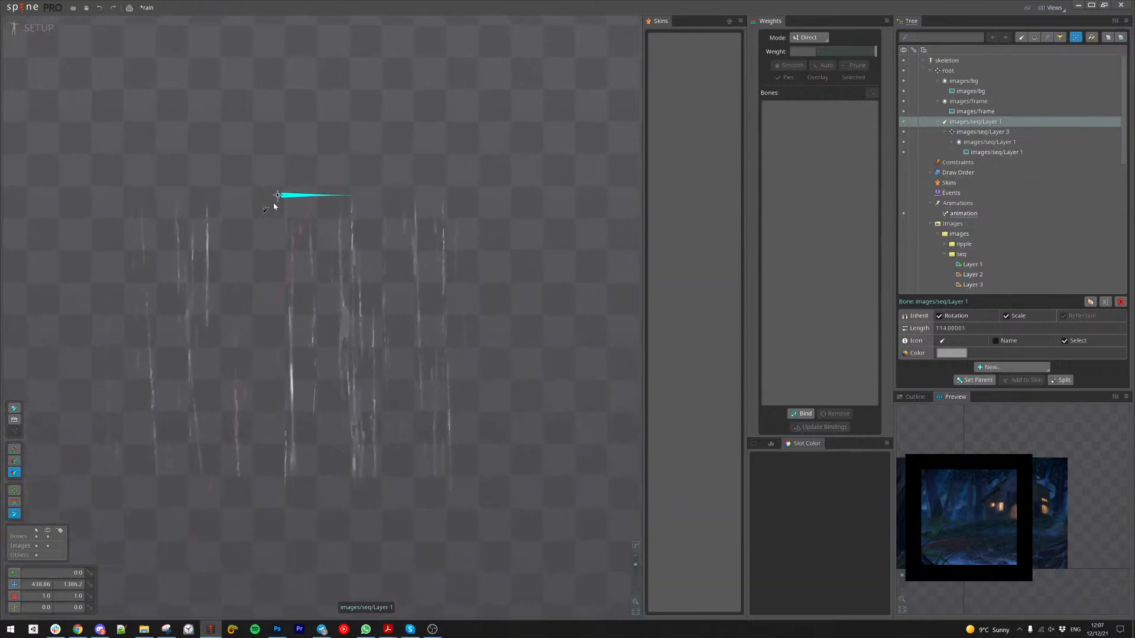
{"action": "scroll", "coordinate": [279, 196], "scroll_direction": "up", "scroll_amount": 2}
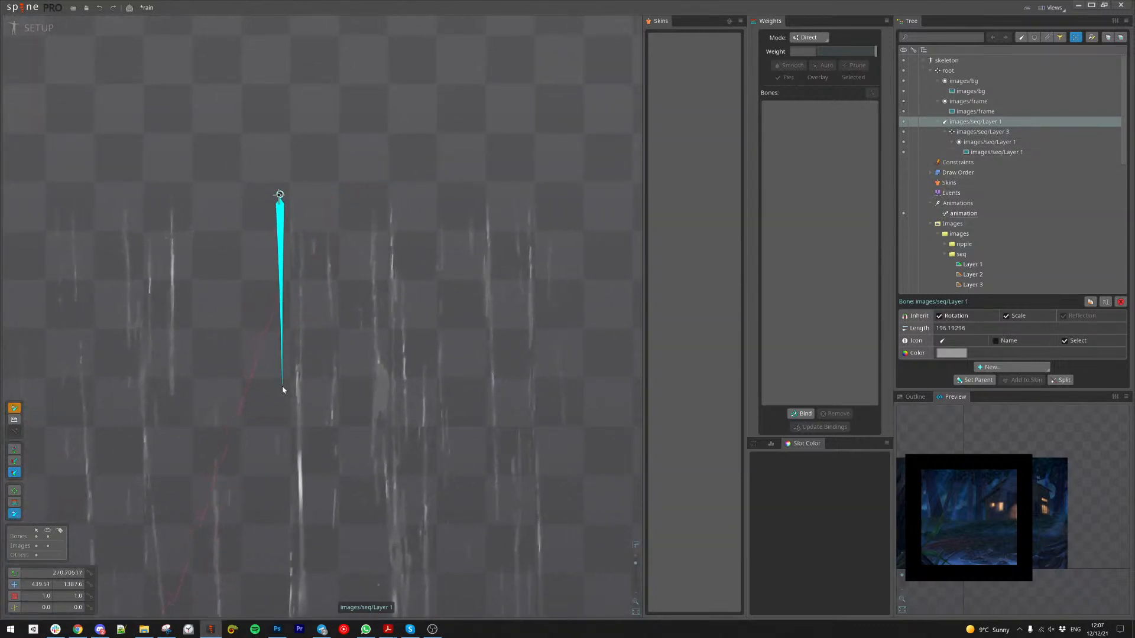
Step: Copy the parent Layer 1 bone's transform and paste it onto the child bone holding the rain slot
{"action": "left_click", "coordinate": [280, 196]}
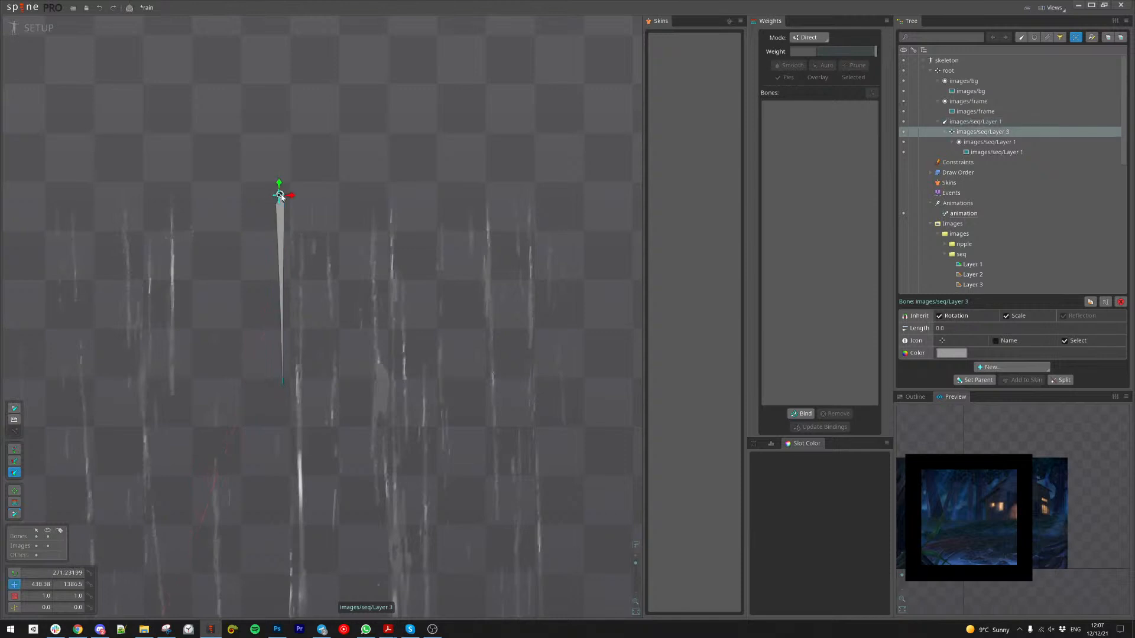
{"action": "left_click", "coordinate": [283, 213]}
{"action": "key", "text": "ctrl+c"}
{"action": "left_click", "coordinate": [280, 196]}
{"action": "key", "text": "ctrl+v"}
{"action": "scroll", "coordinate": [355, 182], "scroll_direction": "down", "scroll_amount": 2}
{"action": "scroll", "coordinate": [355, 252], "scroll_direction": "down", "scroll_amount": 2}
{"action": "key", "text": "c"}
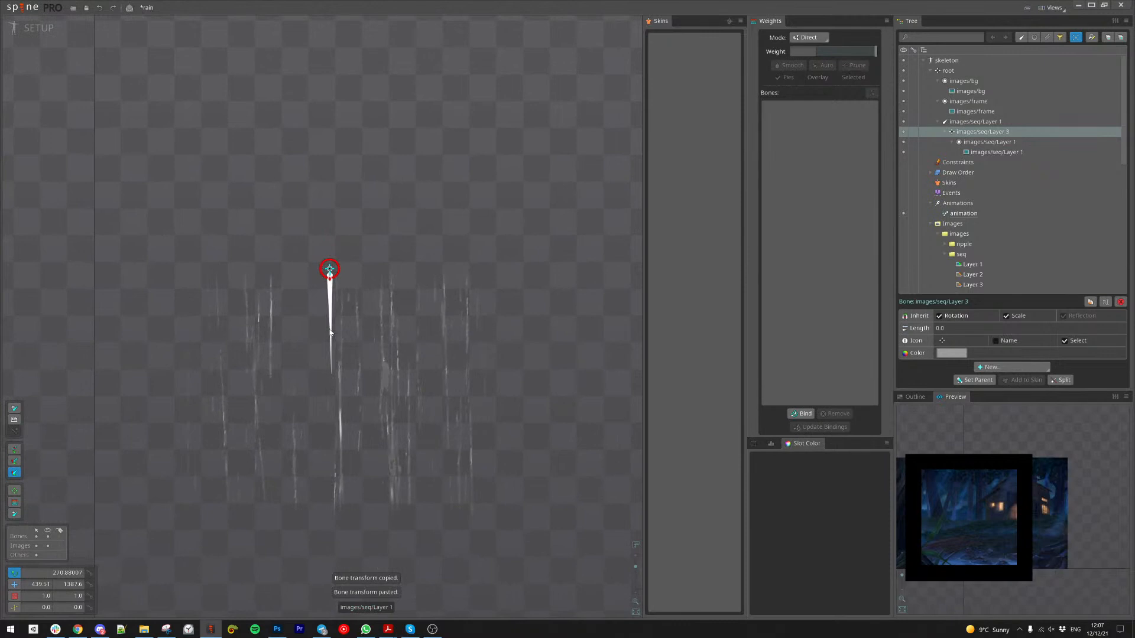
{"action": "left_click", "coordinate": [330, 333]}
{"action": "mouse_move", "coordinate": [335, 305]}
{"action": "left_mouse_down"}
{"action": "mouse_move", "coordinate": [309, 299]}
{"action": "mouse_move", "coordinate": [350, 301]}
{"action": "mouse_move", "coordinate": [321, 307]}
{"action": "mouse_move", "coordinate": [350, 309]}
{"action": "left_mouse_up"}
{"action": "key", "text": "ctrl+z"}
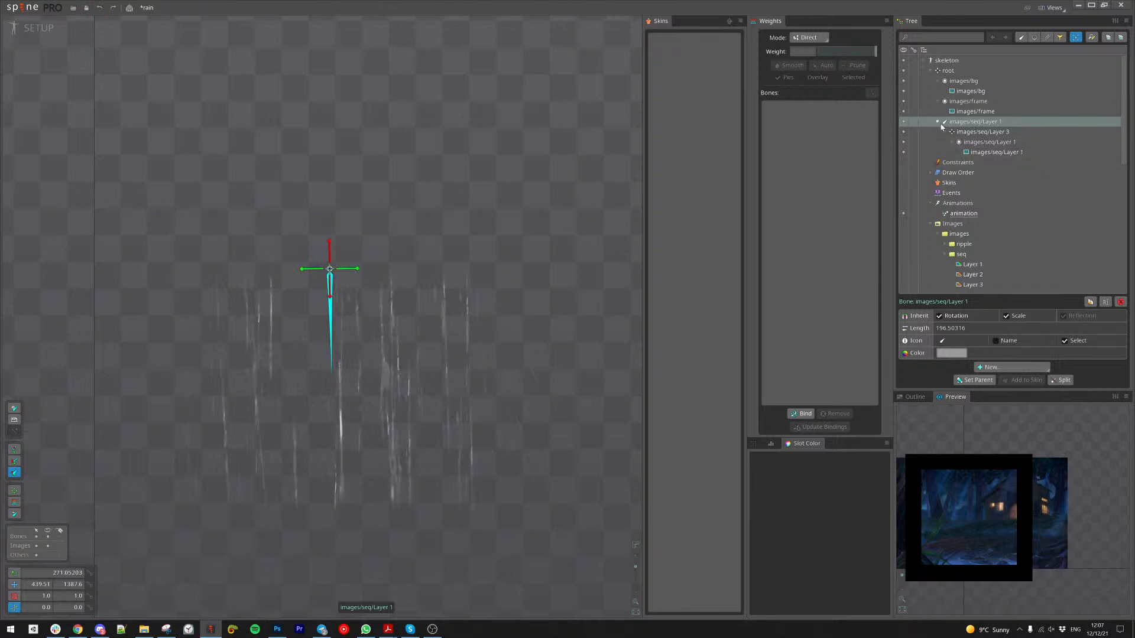
Step: Examine how the Layer 1 rain image and its child bone are arranged under the parent Layer 1 bone
{"action": "scroll", "coordinate": [428, 223], "scroll_direction": "down", "scroll_amount": 5}
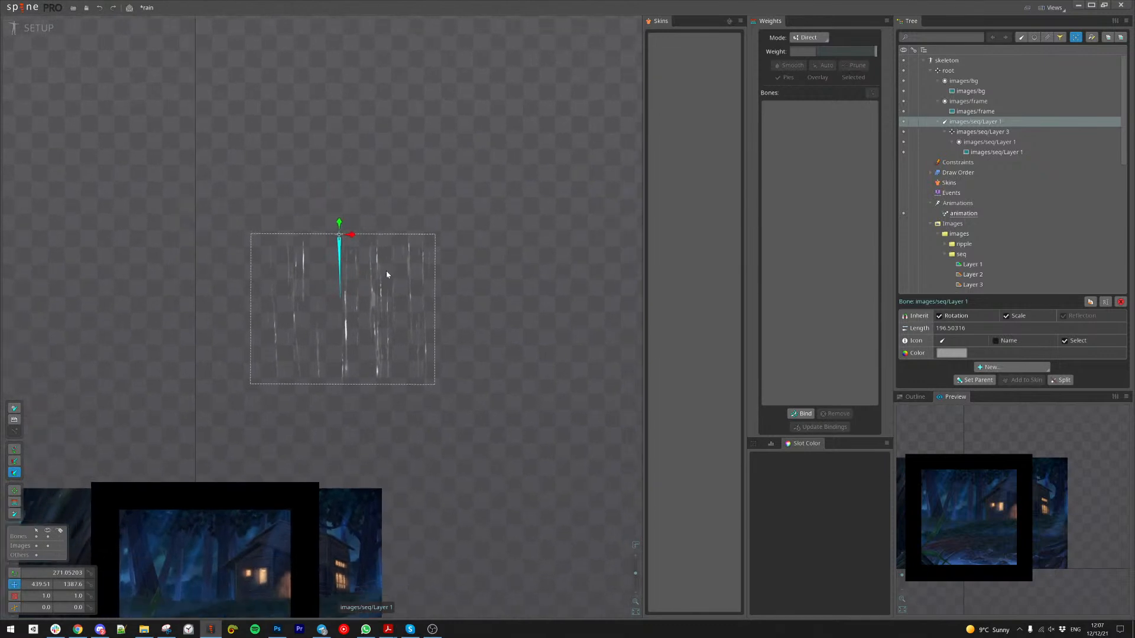
{"action": "scroll", "coordinate": [322, 269], "scroll_direction": "up", "scroll_amount": 5}
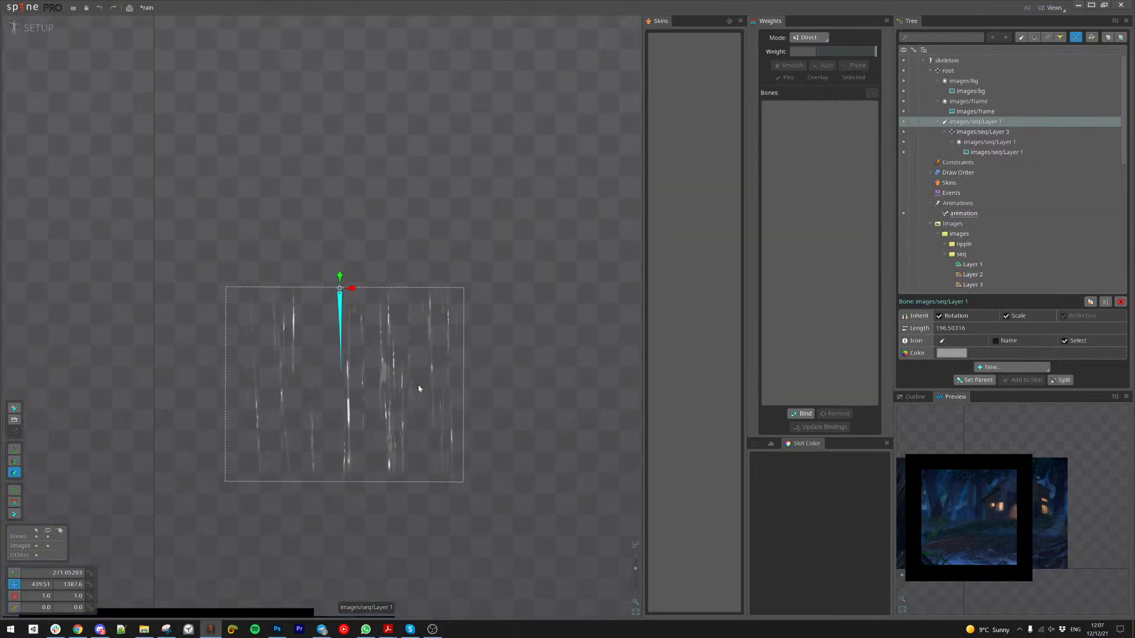
{"action": "left_click", "coordinate": [374, 392]}
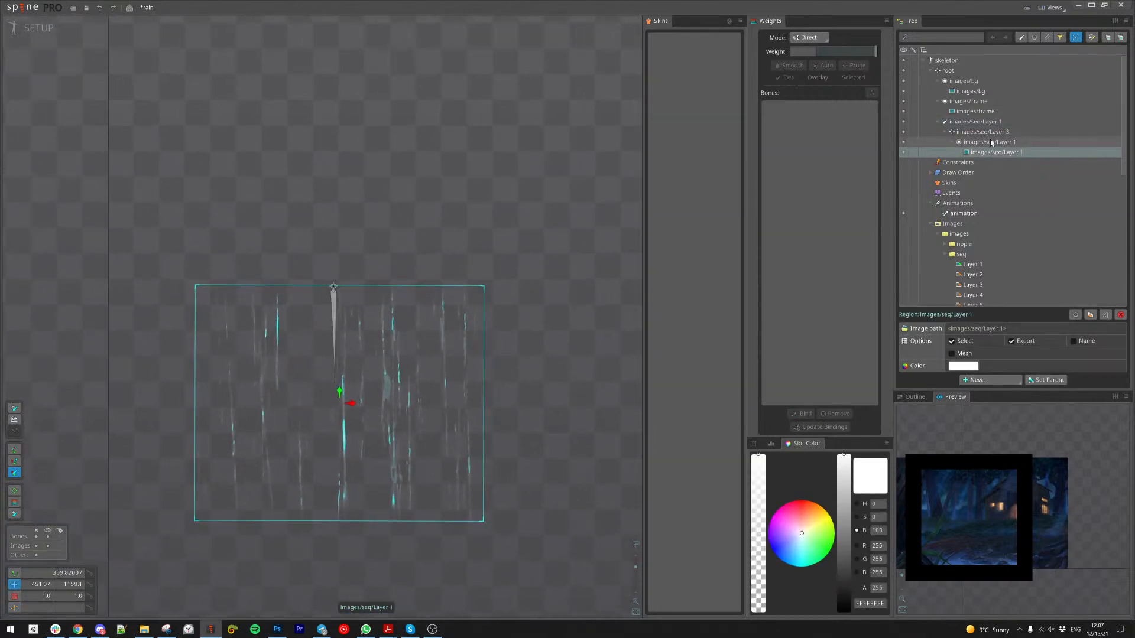
{"action": "left_click", "coordinate": [334, 288]}
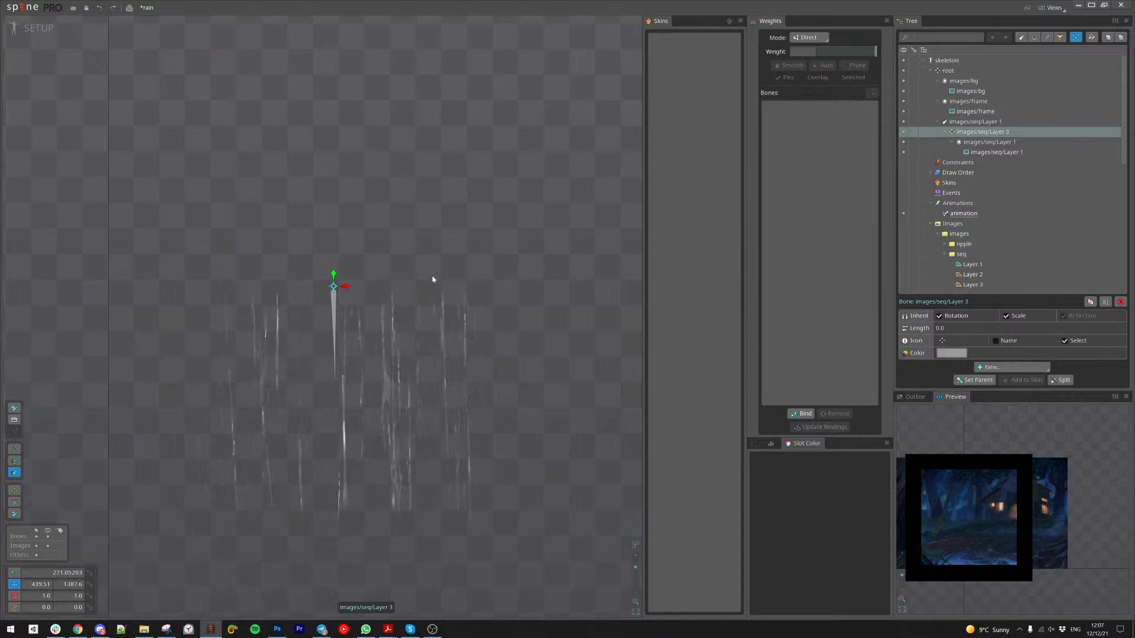
Step: Duplicate the Layer 1 rain slot and move the copy straight up by about one image height, stacking it directly above the original
{"action": "left_click", "coordinate": [392, 349]}
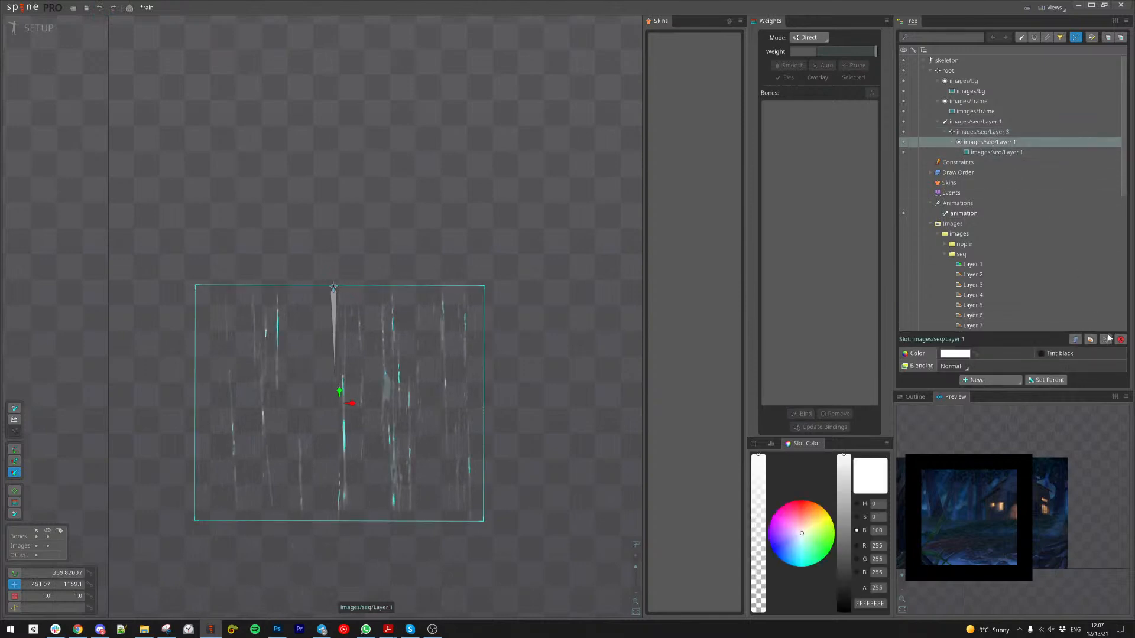
{"action": "left_click", "coordinate": [1093, 340]}
{"action": "left_click_drag", "start_coordinate": [340, 391], "coordinate": [338, 155]}
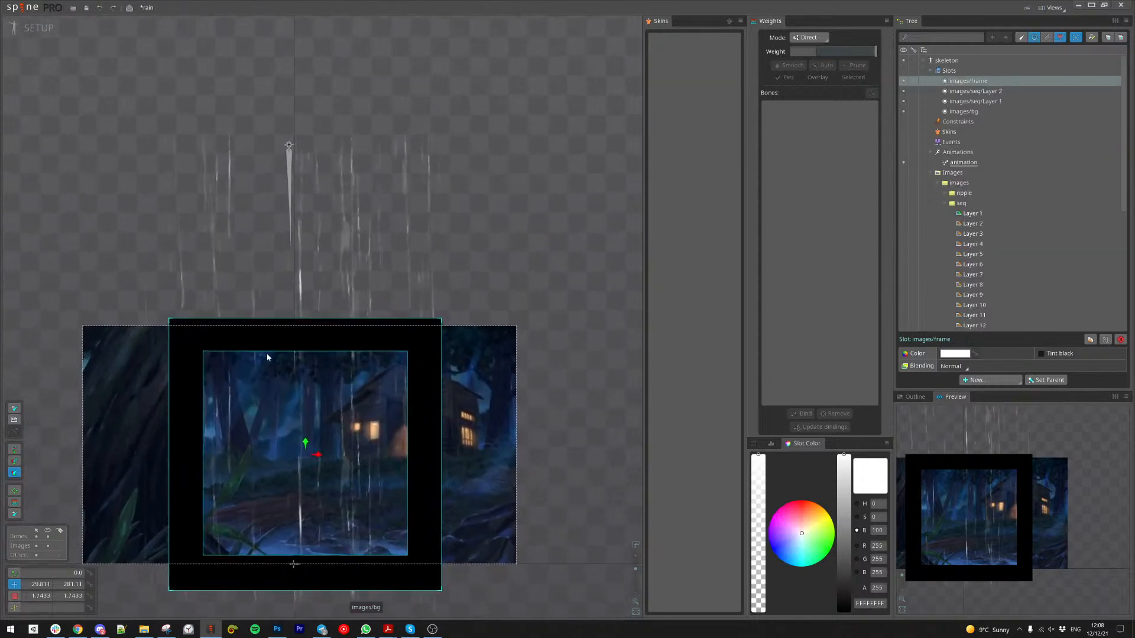
{"action": "scroll", "coordinate": [331, 472], "scroll_direction": "down", "scroll_amount": 3}
{"action": "left_click_drag", "start_coordinate": [390, 414], "coordinate": [352, 373]}
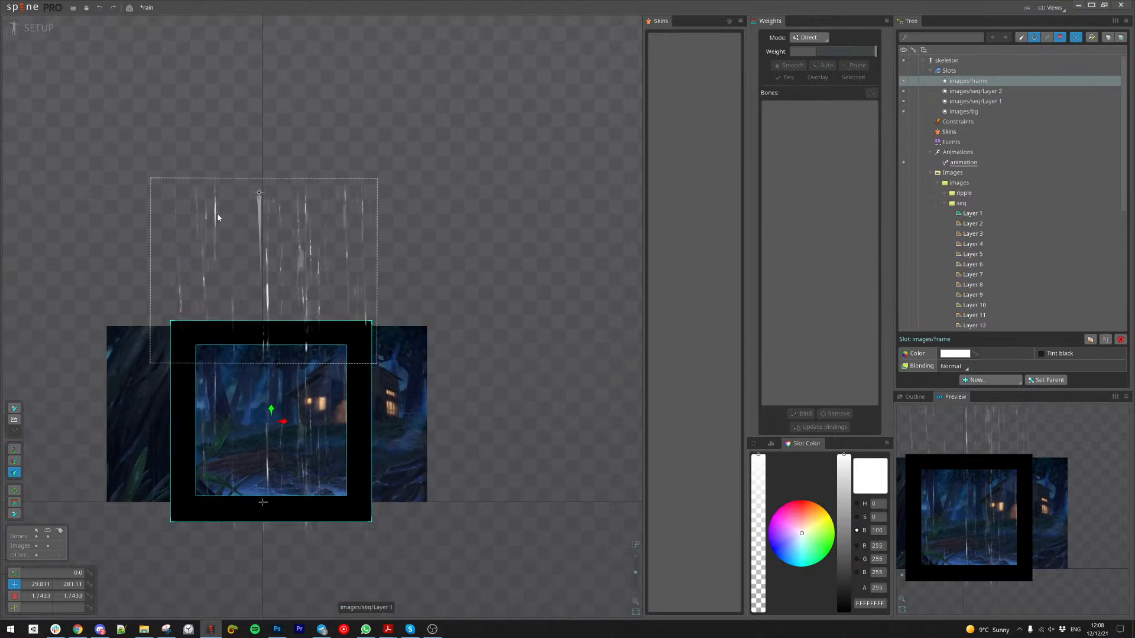
Step: In animate mode at frame 9, lower the images/seq/Layer 3 bone to about Y 508
{"action": "left_click", "coordinate": [258, 193]}
{"action": "left_click", "coordinate": [28, 27]}
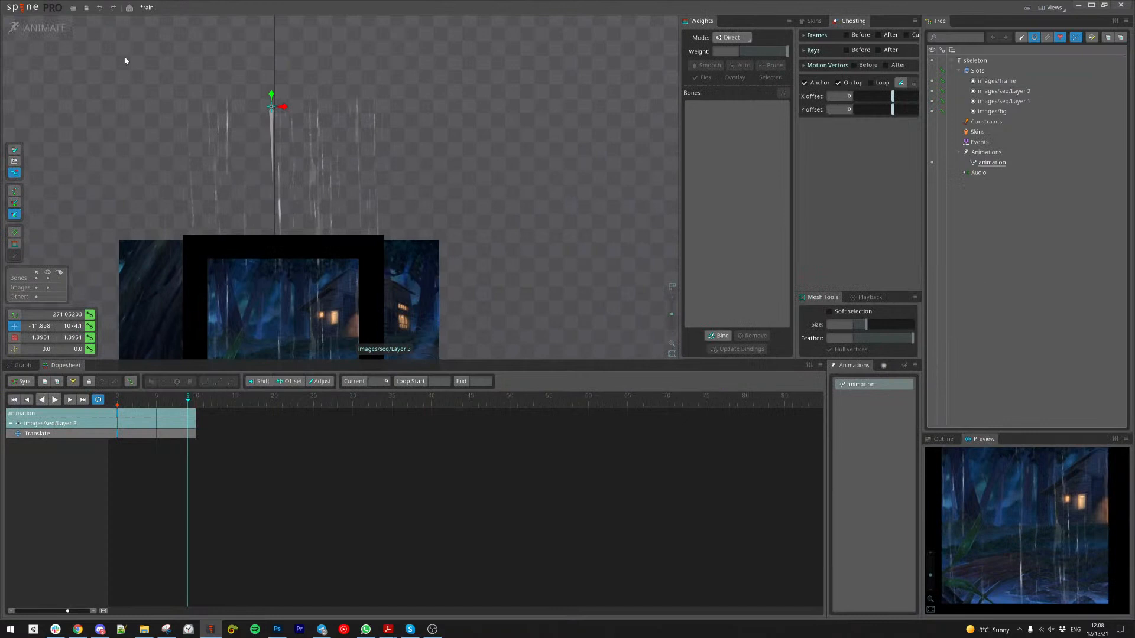
{"action": "scroll", "coordinate": [420, 243], "scroll_direction": "down", "scroll_amount": 1}
{"action": "left_click_drag", "start_coordinate": [356, 194], "coordinate": [344, 147]}
{"action": "left_click_drag", "start_coordinate": [290, 78], "coordinate": [290, 172]}
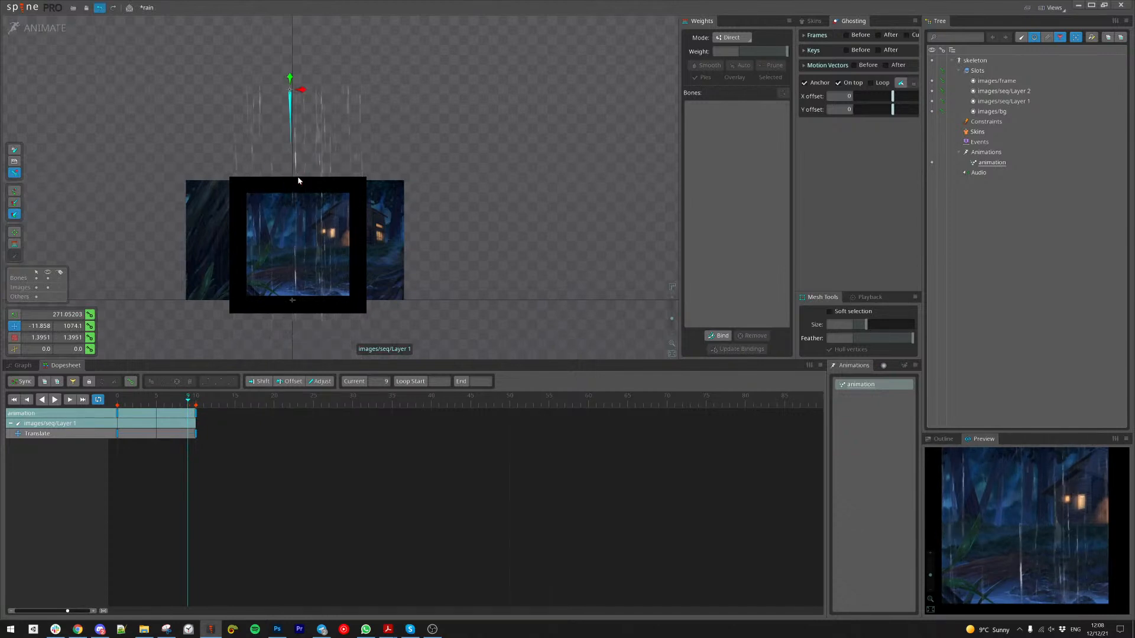
{"action": "left_click", "coordinate": [293, 116], "text": "ctrl"}
{"action": "left_click", "coordinate": [291, 92]}
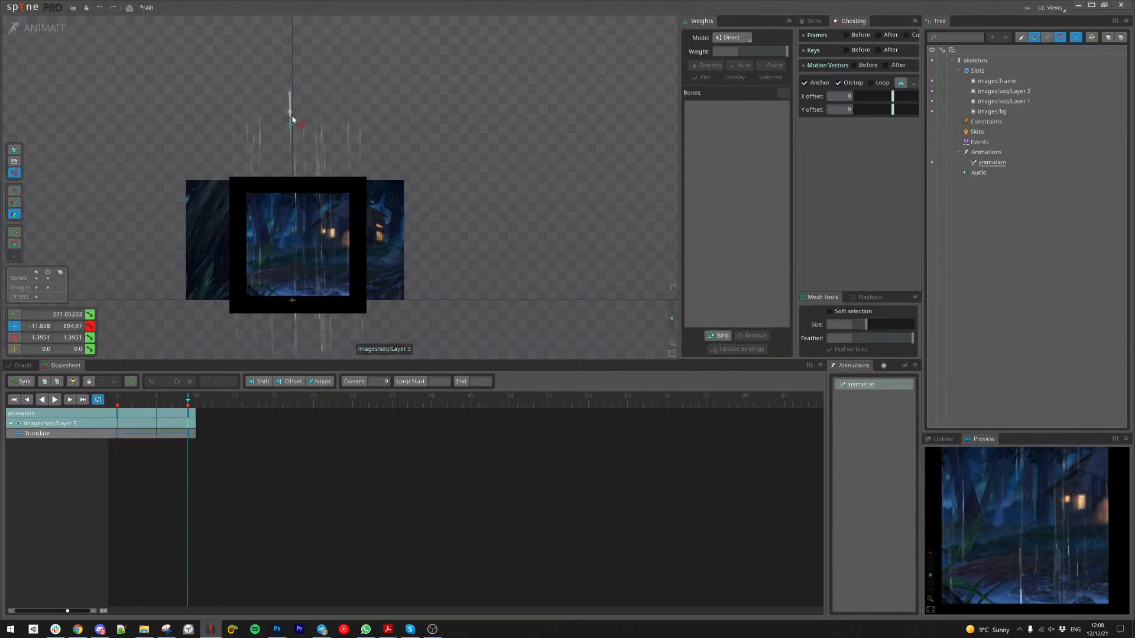
{"action": "scroll", "coordinate": [302, 257], "scroll_direction": "up", "scroll_amount": 5}
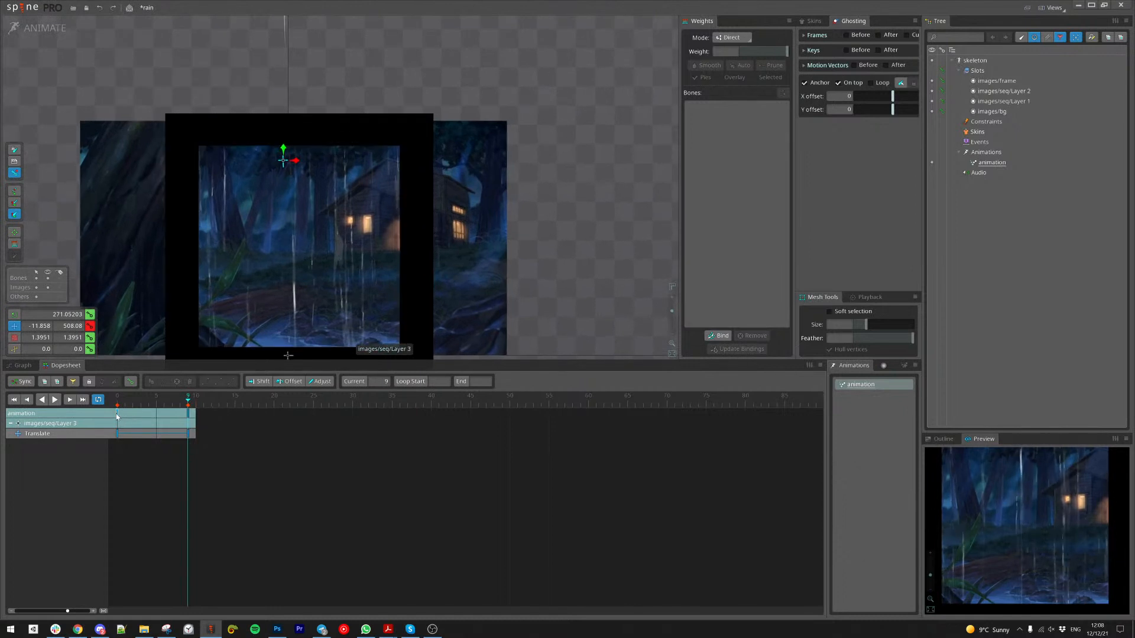
Step: Try lowering the images/seq/Layer 3 bone to about Y 485 at frame 0 and compare it with the frame 9 key
{"action": "scroll", "coordinate": [355, 260], "scroll_direction": "up", "scroll_amount": 3}
{"action": "left_click_drag", "start_coordinate": [350, 264], "coordinate": [349, 289]}
{"action": "scroll", "coordinate": [350, 292], "scroll_direction": "down", "scroll_amount": 3}
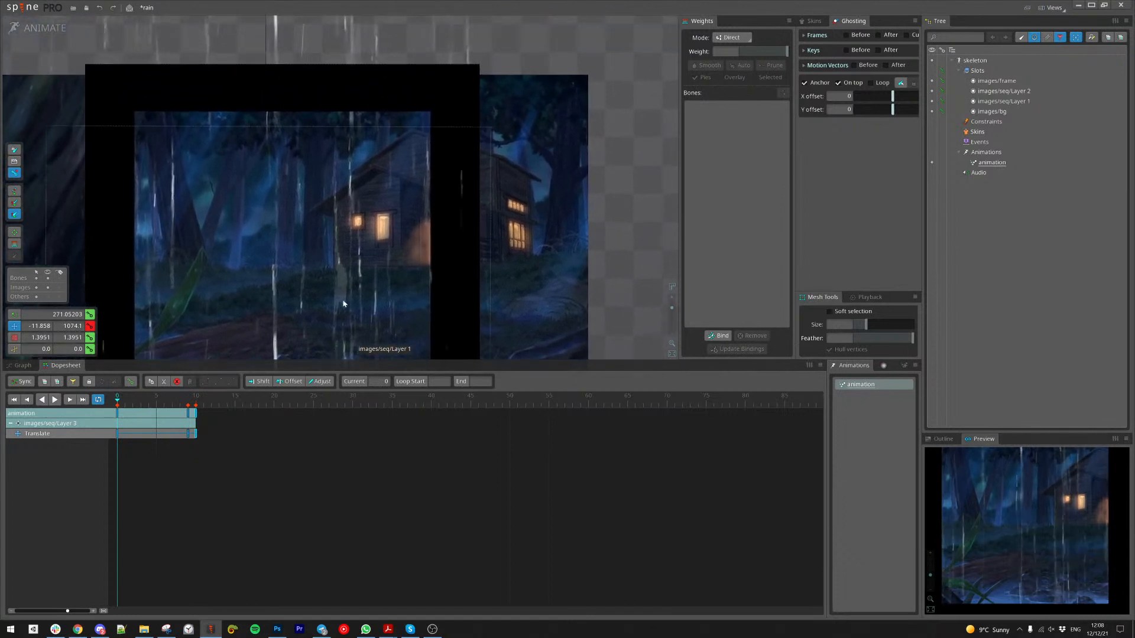
{"action": "scroll", "coordinate": [253, 235], "scroll_direction": "up", "scroll_amount": 5}
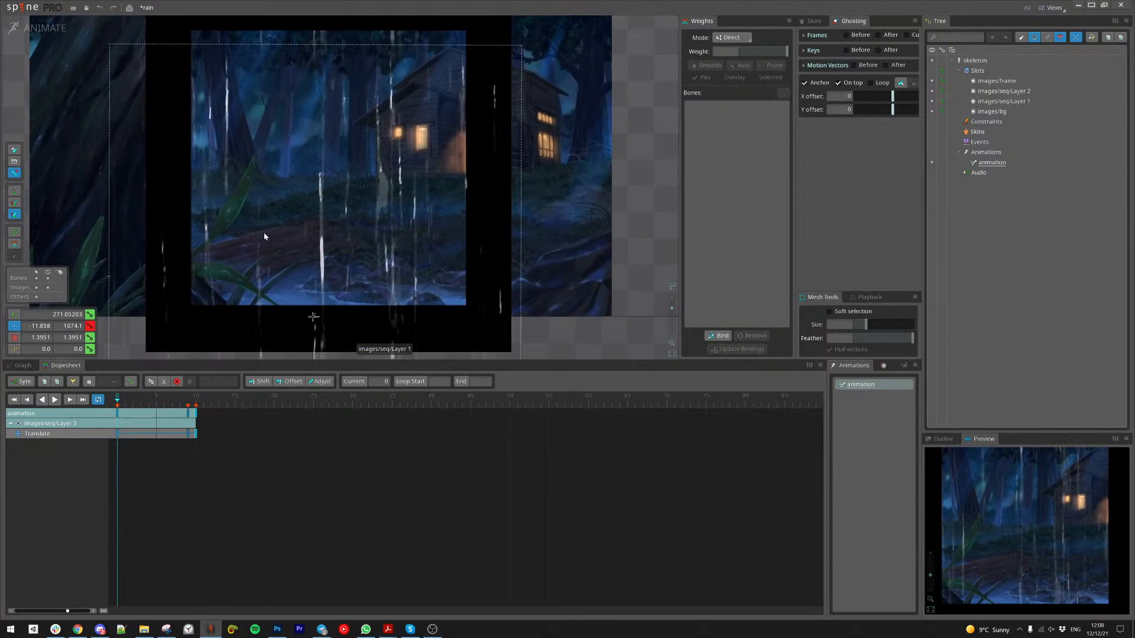
{"action": "scroll", "coordinate": [351, 282], "scroll_direction": "down", "scroll_amount": 3}
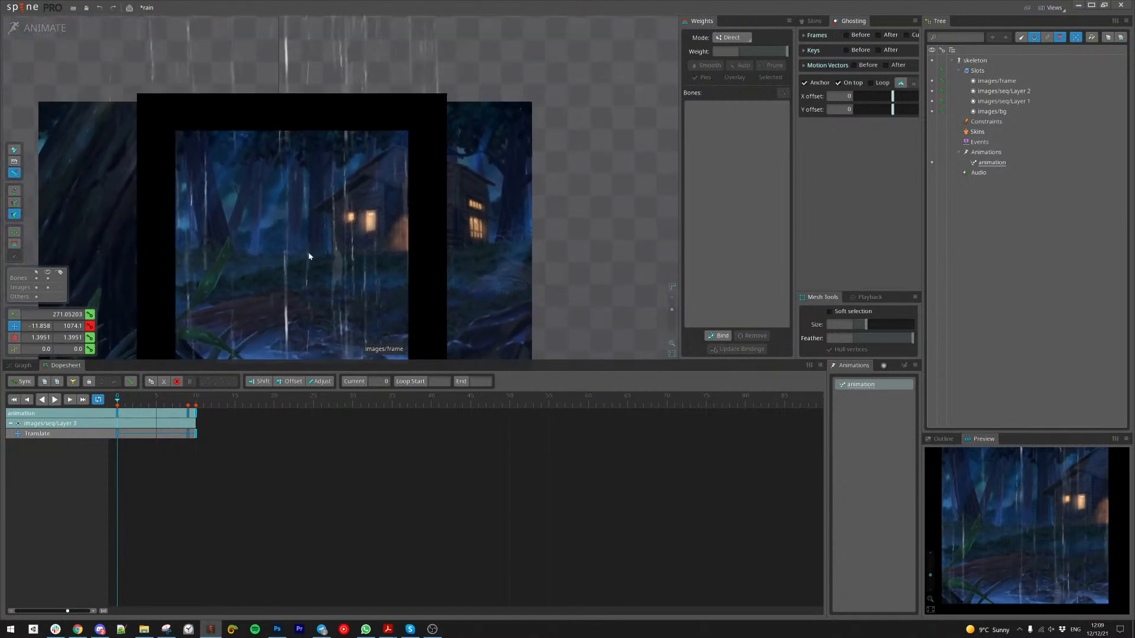
{"action": "scroll", "coordinate": [318, 250], "scroll_direction": "down", "scroll_amount": 2}
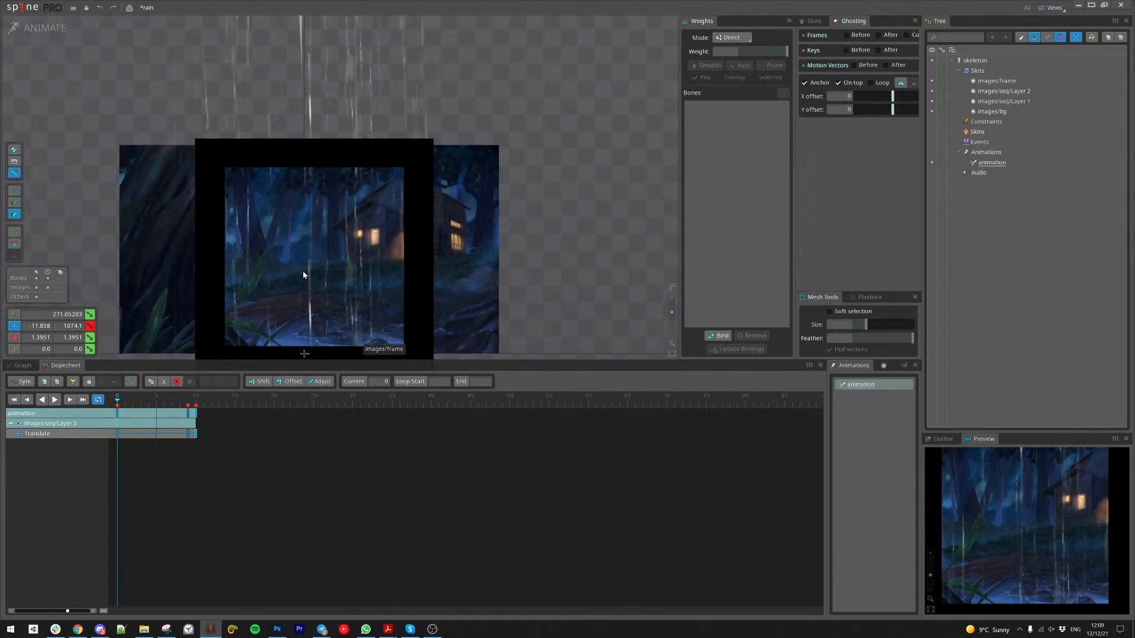
{"action": "scroll", "coordinate": [300, 199], "scroll_direction": "down", "scroll_amount": 1}
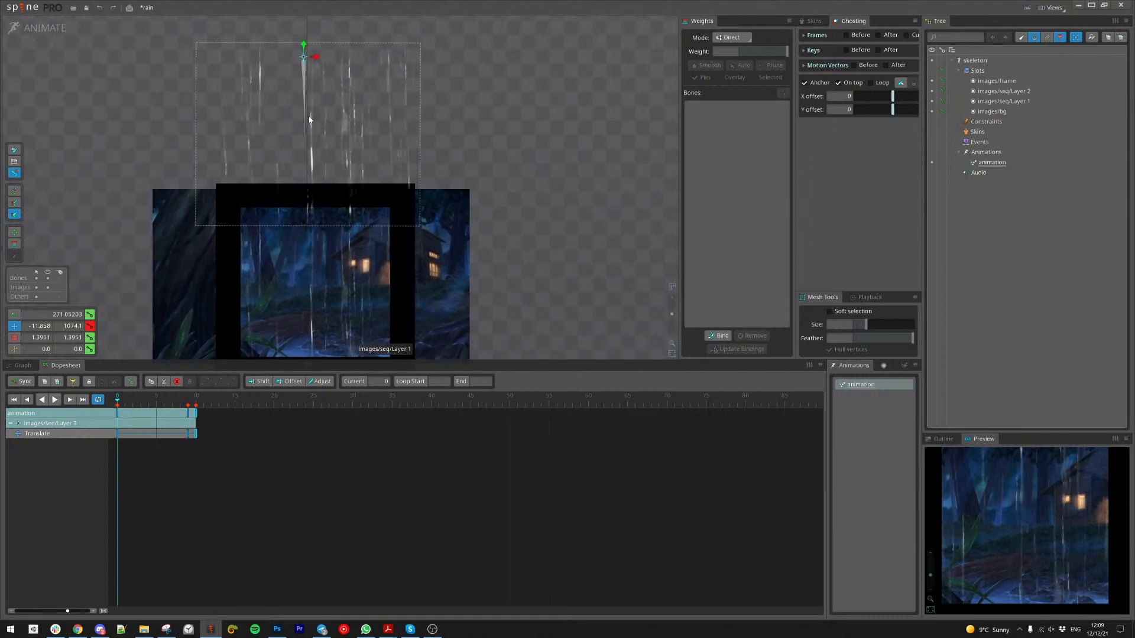
{"action": "left_click_drag", "start_coordinate": [305, 53], "coordinate": [306, 217]}
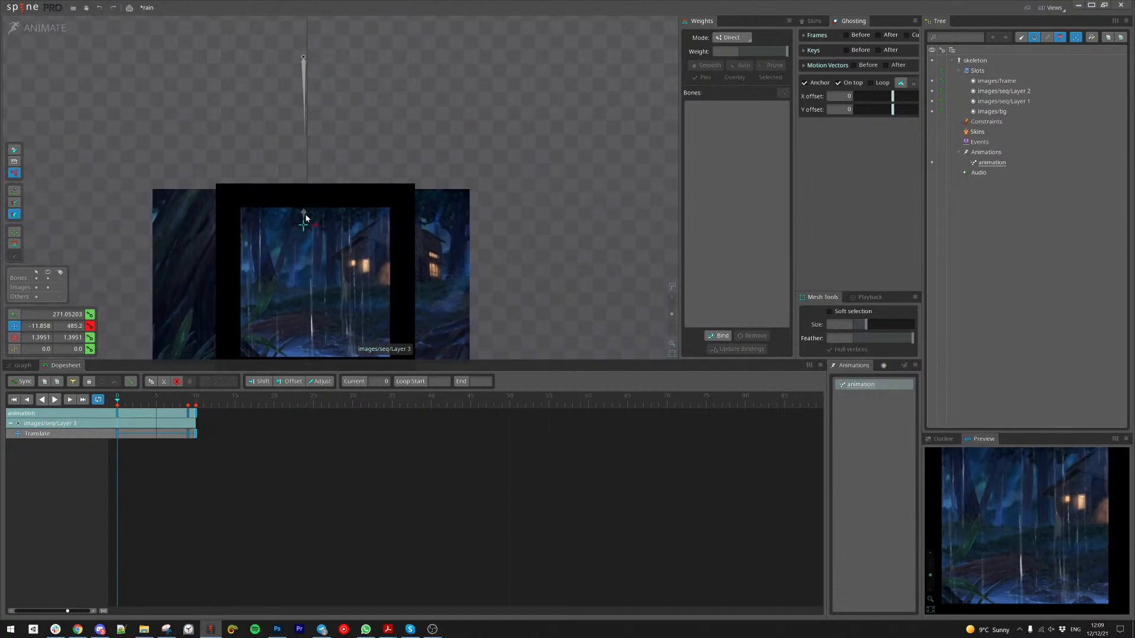
{"action": "left_click", "coordinate": [186, 412]}
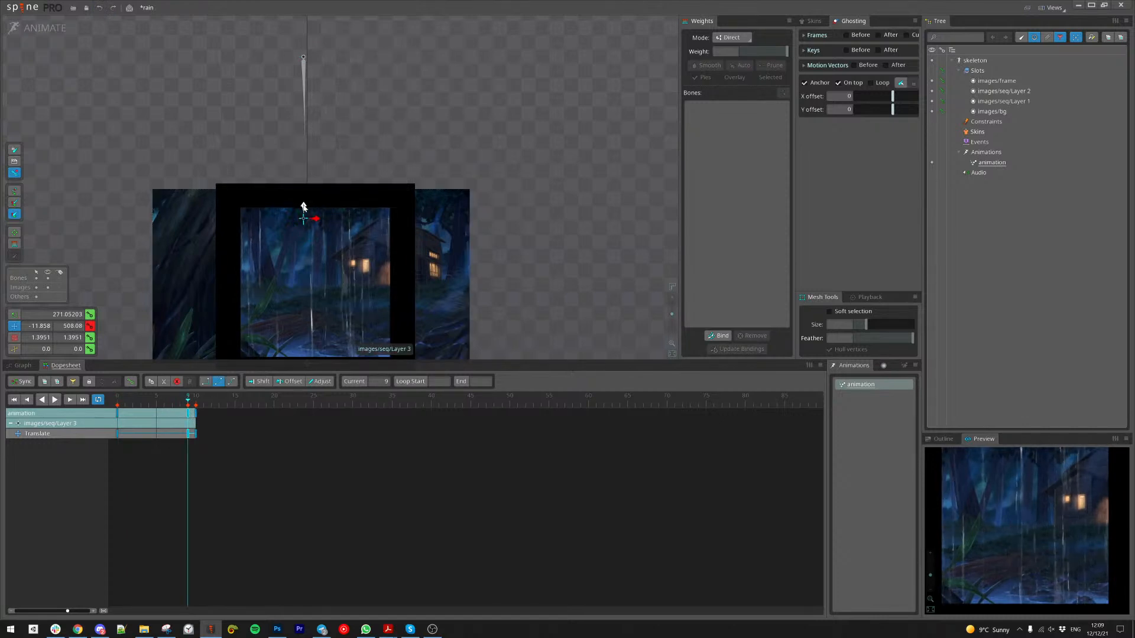
{"action": "left_click_drag", "start_coordinate": [182, 408], "coordinate": [117, 411]}
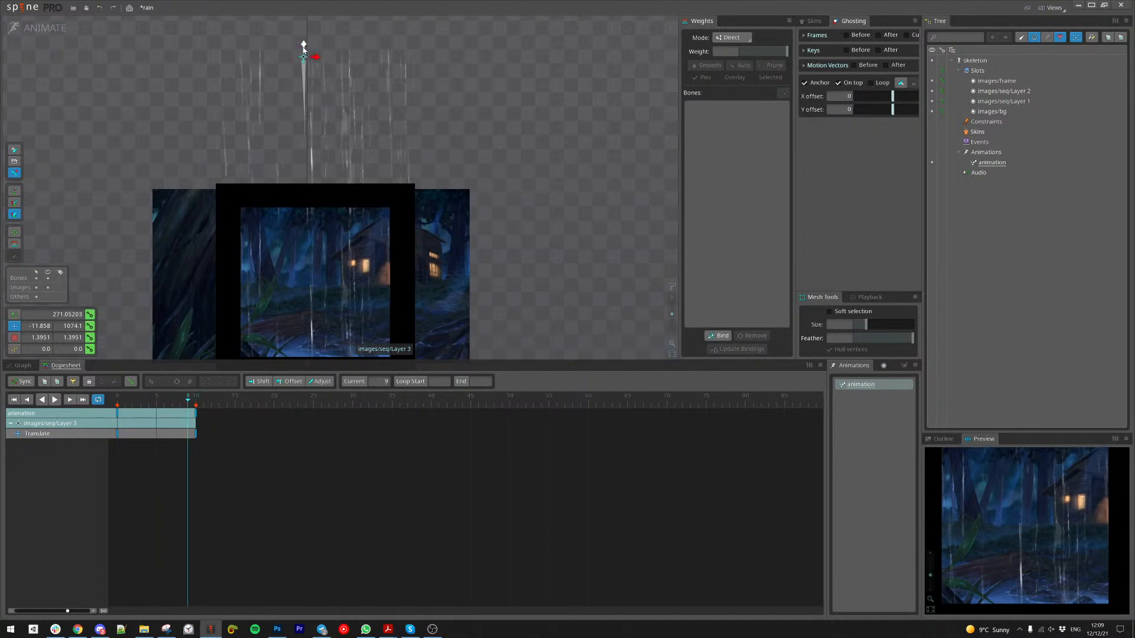
Step: Lower the images/seq/Layer 3 bone to about Y 465 at frame 9 and play the rain loop up close
{"action": "left_click_drag", "start_coordinate": [303, 50], "coordinate": [296, 222]}
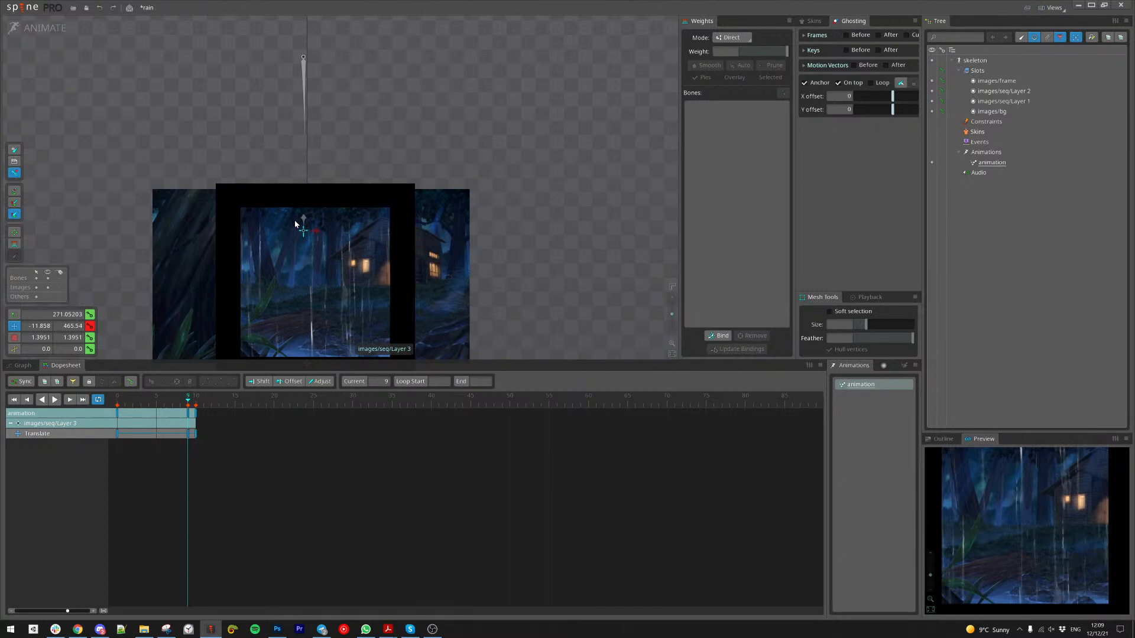
{"action": "key", "text": "d"}
{"action": "double_click", "coordinate": [593, 300]}
{"action": "scroll", "coordinate": [331, 331], "scroll_direction": "up", "scroll_amount": 1}
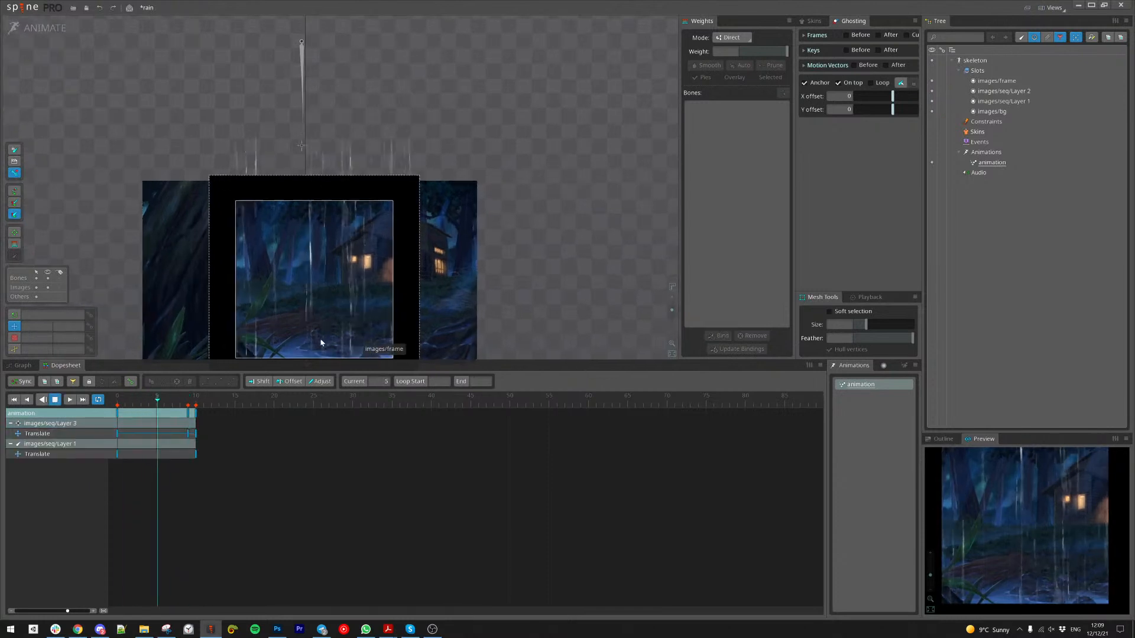
{"action": "scroll", "coordinate": [577, 304], "scroll_direction": "up", "scroll_amount": 5}
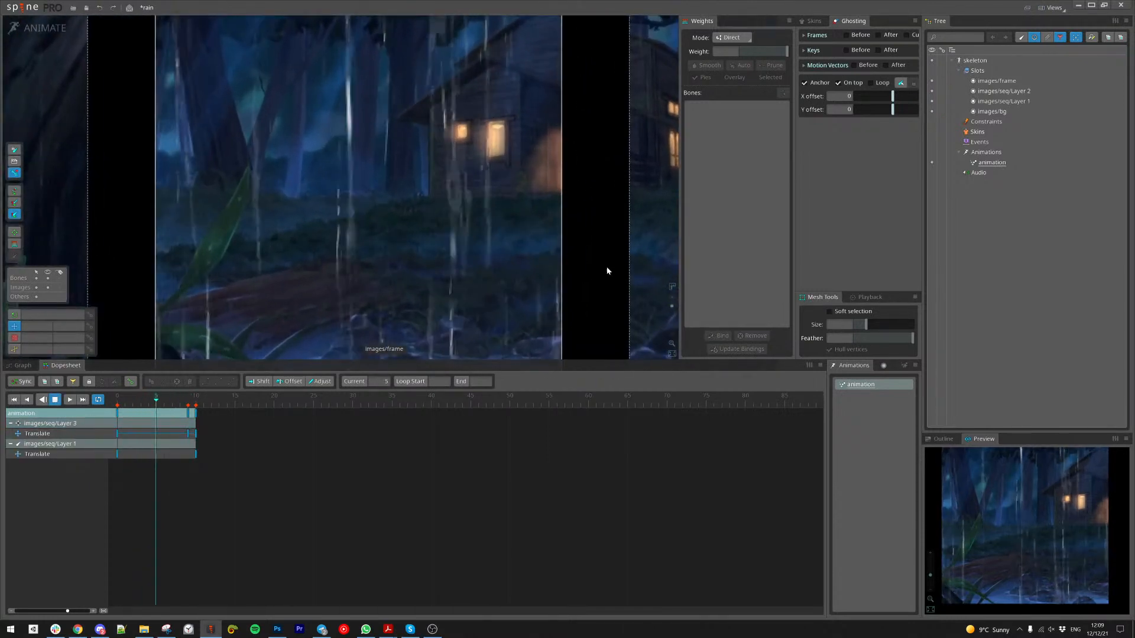
{"action": "scroll", "coordinate": [524, 259], "scroll_direction": "up", "scroll_amount": 3}
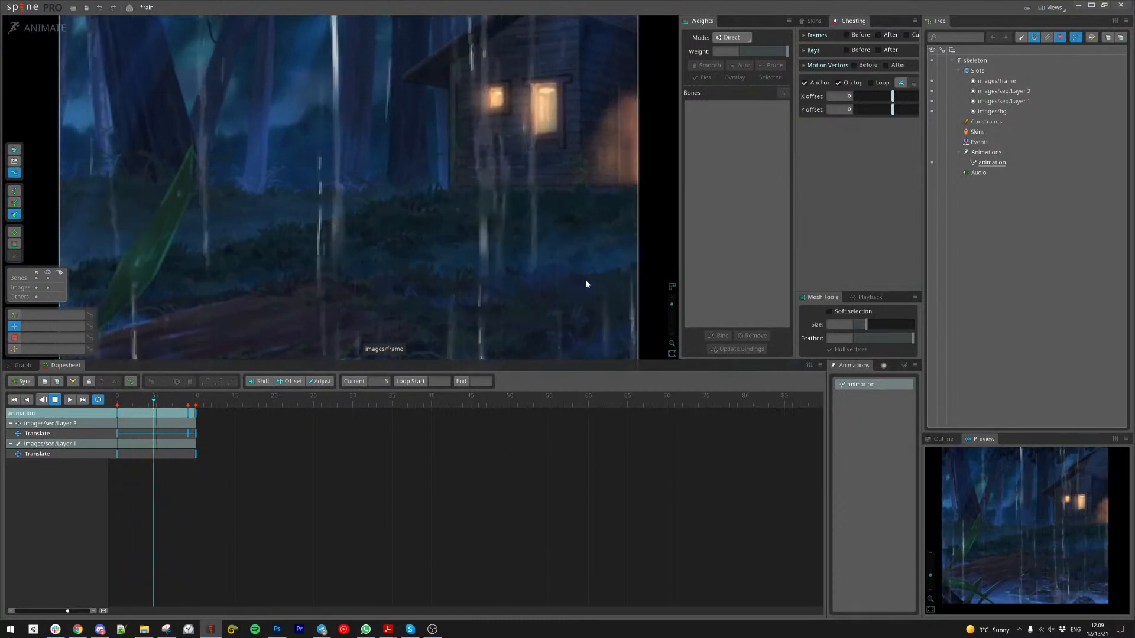
Step: Compare the rain at frames 9 and 10, then replay the loop and check it in the preview
{"action": "left_click", "coordinate": [185, 404]}
{"action": "mouse_move", "coordinate": [185, 404]}
{"action": "left_mouse_down"}
{"action": "mouse_move", "coordinate": [196, 421]}
{"action": "mouse_move", "coordinate": [189, 412]}
{"action": "left_mouse_up"}
{"action": "left_click", "coordinate": [190, 414]}
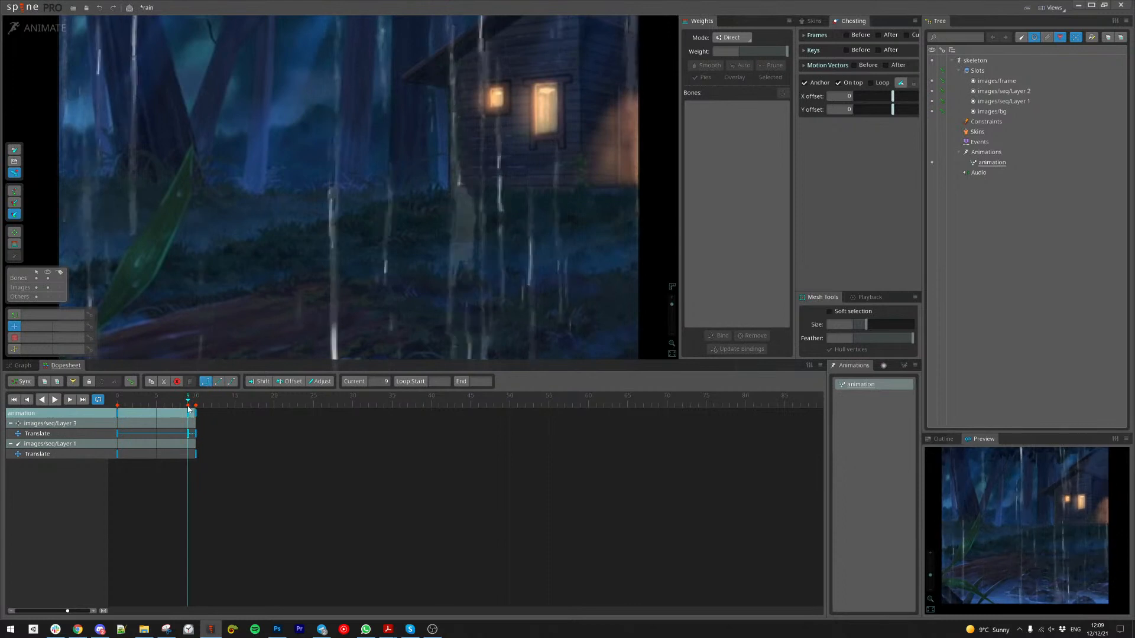
{"action": "left_click_drag", "start_coordinate": [197, 408], "coordinate": [187, 406]}
{"action": "key", "text": "d"}
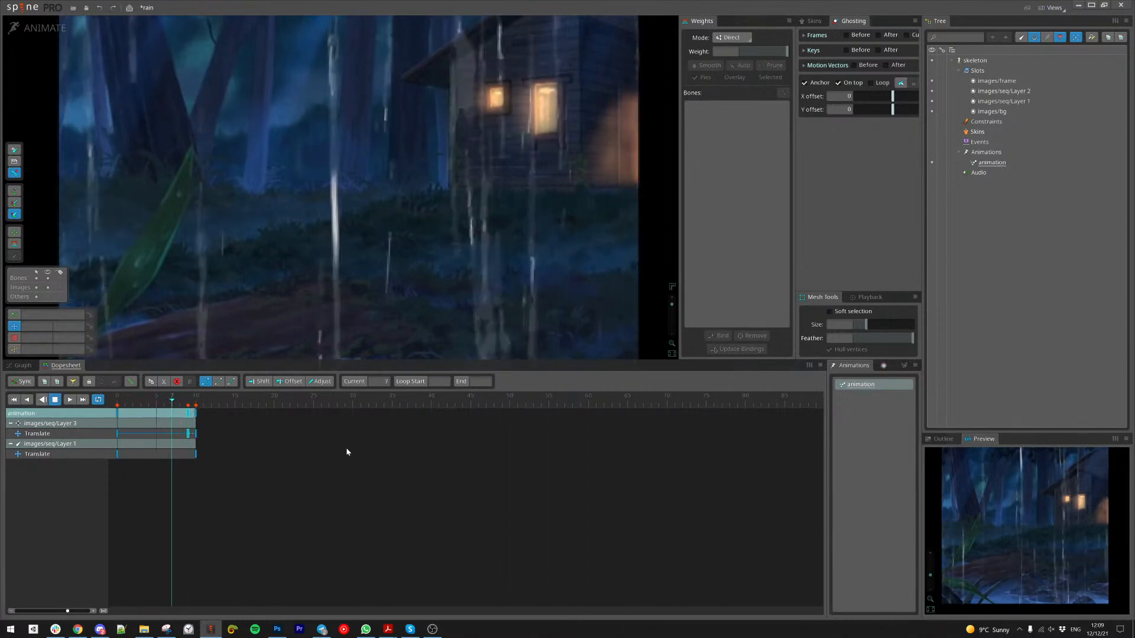
{"action": "scroll", "coordinate": [1071, 509], "scroll_direction": "down", "scroll_amount": 3}
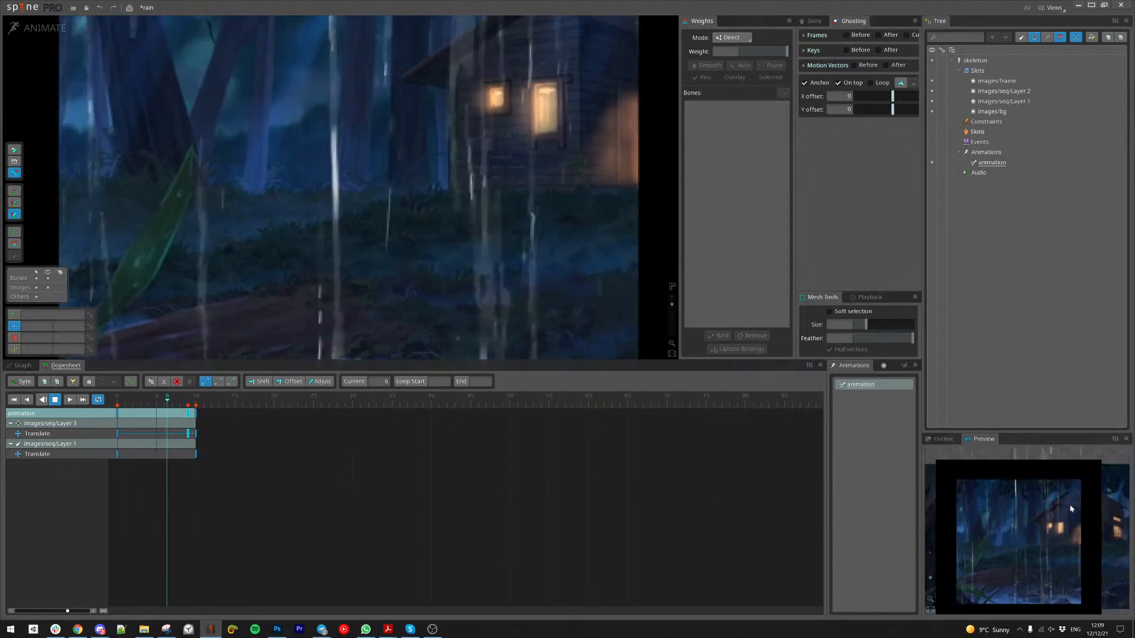
{"action": "scroll", "coordinate": [1051, 503], "scroll_direction": "up", "scroll_amount": 2}
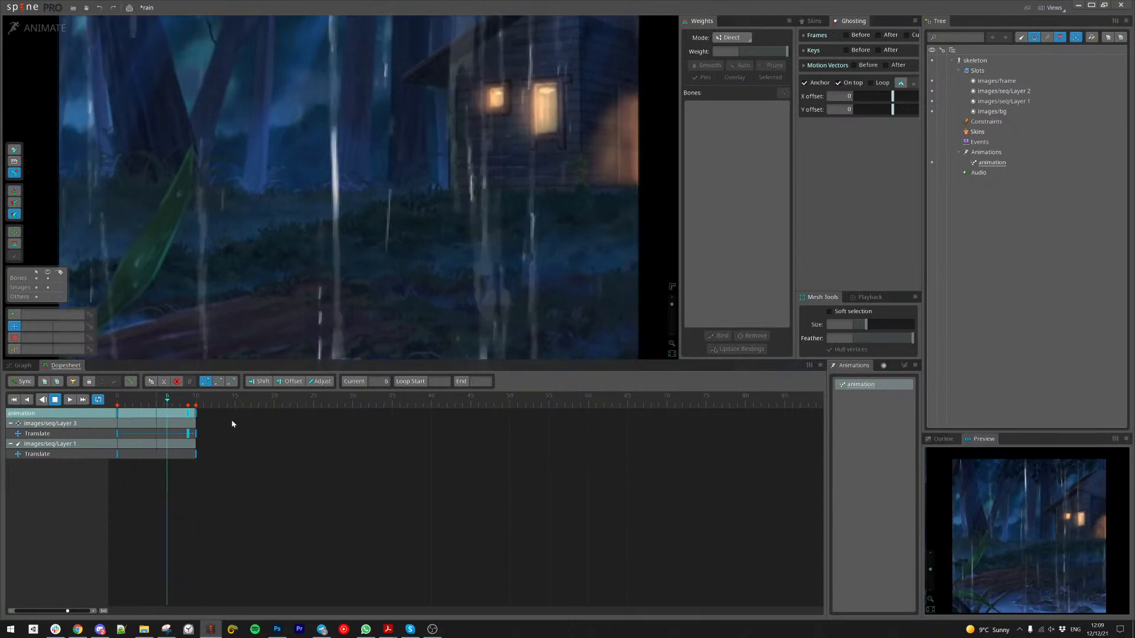
Step: Retime the animation so its last keys sit at frames 6 and 7, and save the project
{"action": "left_click", "coordinate": [235, 473]}
{"action": "left_click_drag", "start_coordinate": [195, 413], "coordinate": [362, 416]}
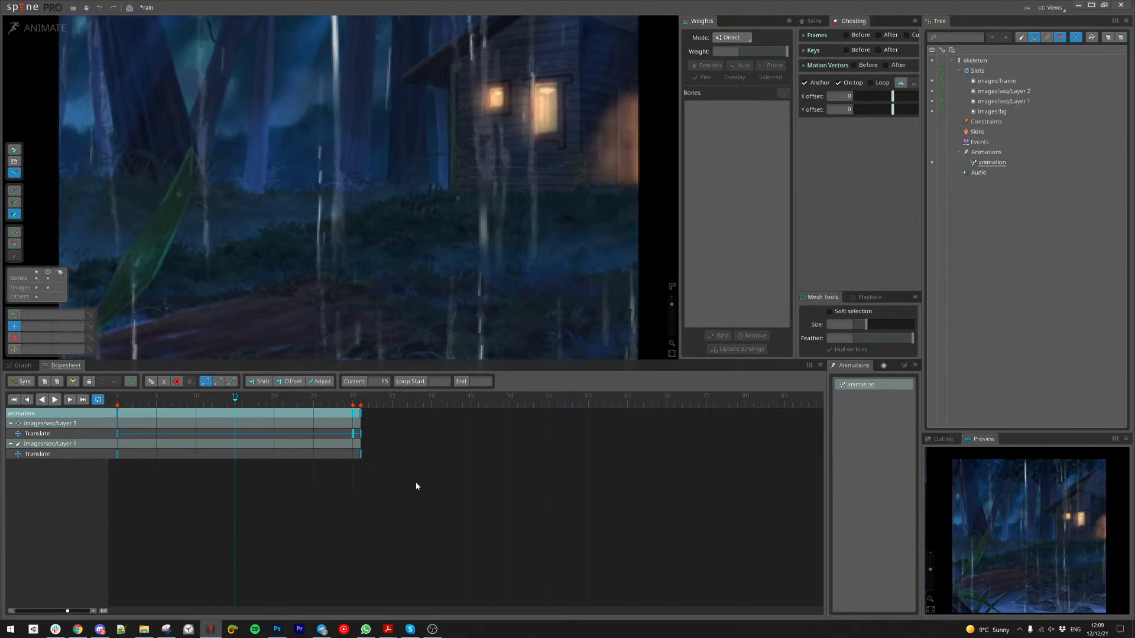
{"action": "left_click_drag", "start_coordinate": [353, 423], "coordinate": [165, 423]}
{"action": "scroll", "coordinate": [313, 295], "scroll_direction": "down", "scroll_amount": 6}
{"action": "key", "text": "ctrl+s"}
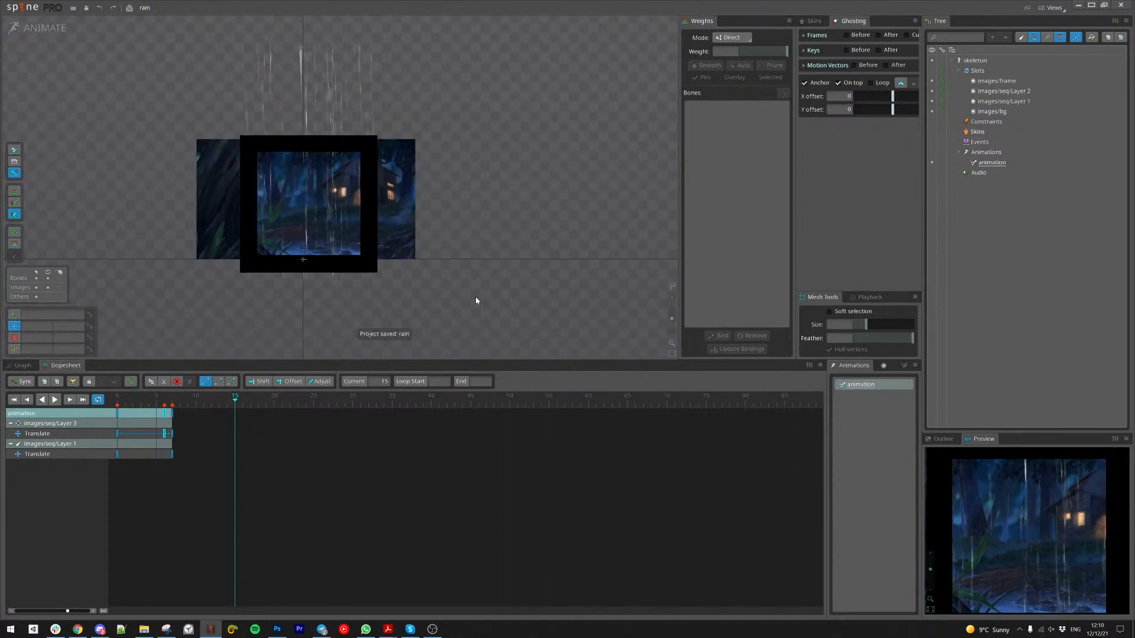
Step: Switch to setup mode, show the bones in the tree and collapse the images/seq/Layer 3 branch
{"action": "left_click", "coordinate": [39, 27]}
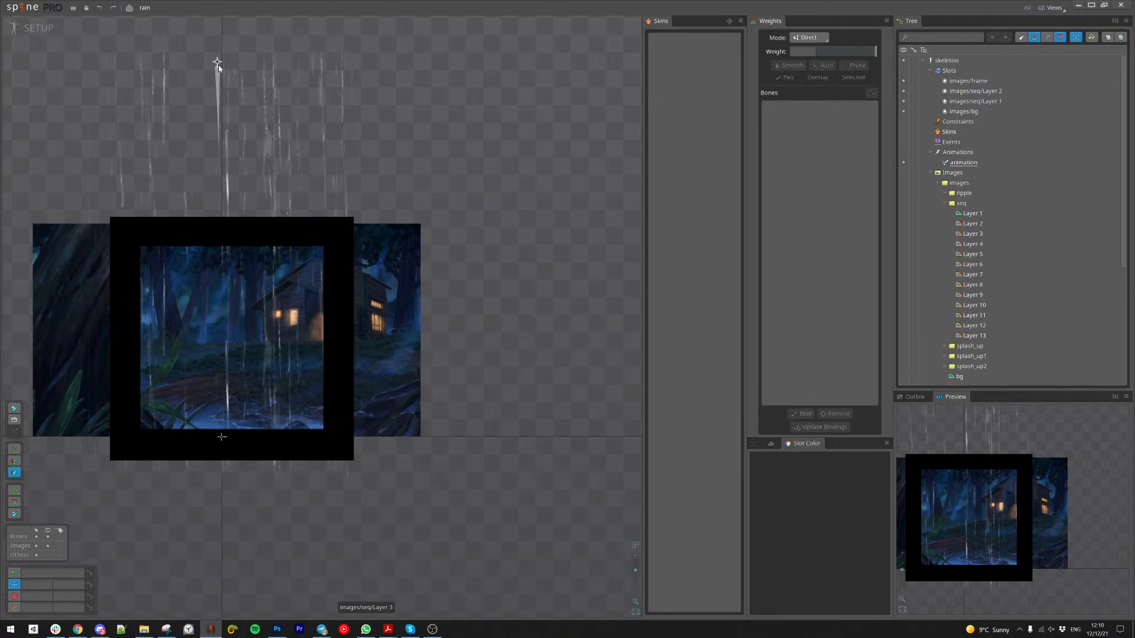
{"action": "left_click", "coordinate": [1034, 38]}
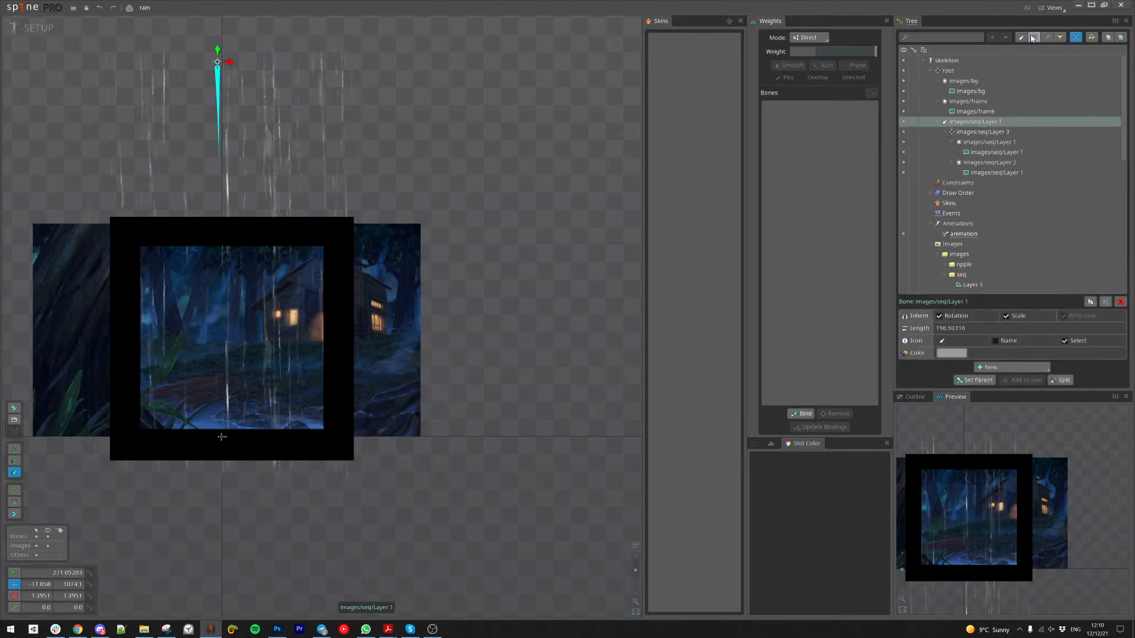
{"action": "double_click", "coordinate": [964, 123]}
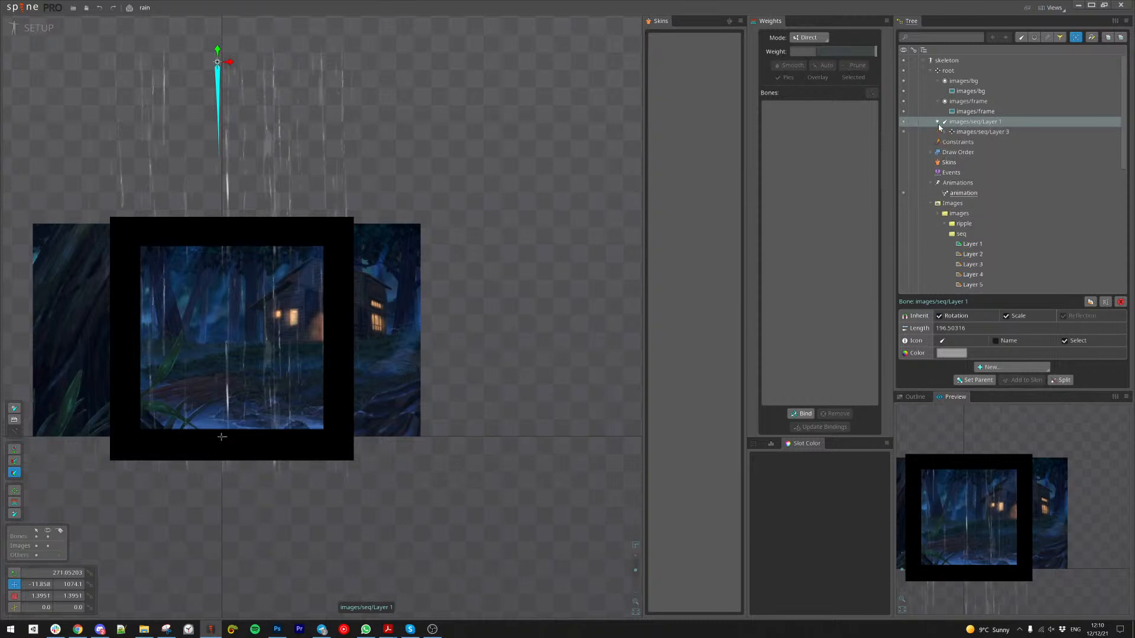
{"action": "left_click", "coordinate": [962, 133]}
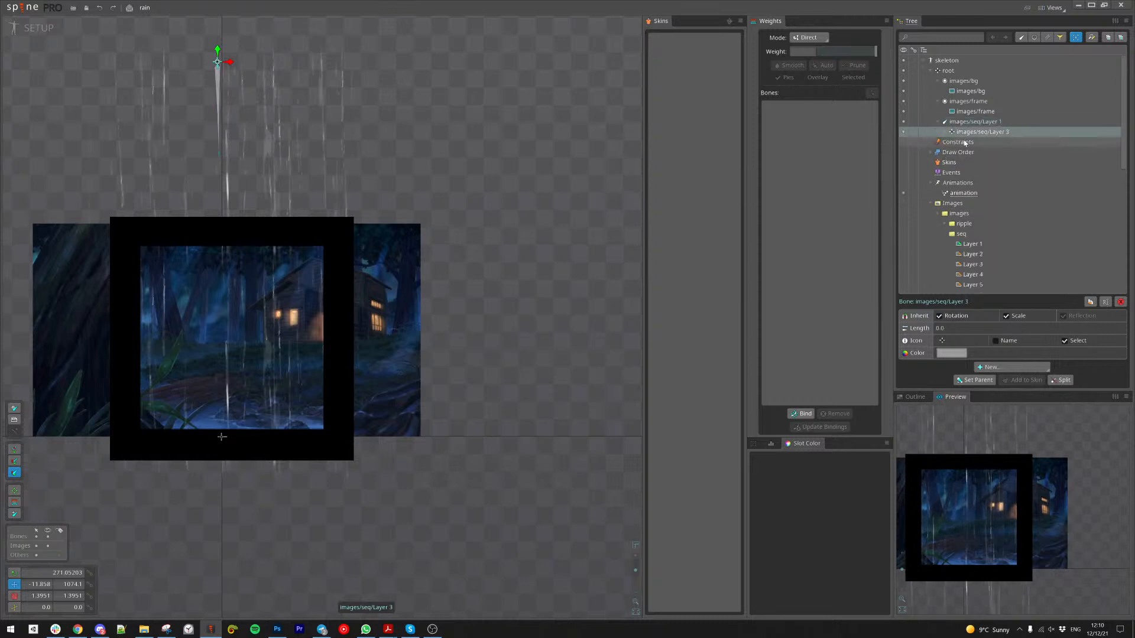
Step: Try to duplicate the images/seq/Layer 1 bone together with its animation keys
{"action": "key", "text": "Up"}
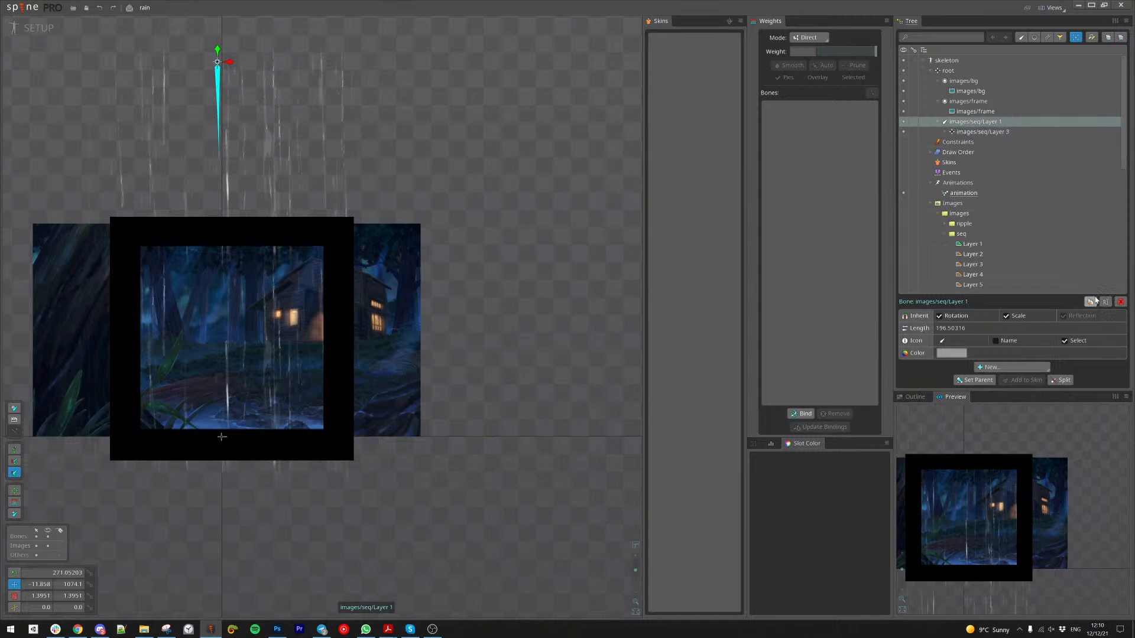
{"action": "left_click", "coordinate": [1090, 303]}
{"action": "left_click", "coordinate": [323, 323]}
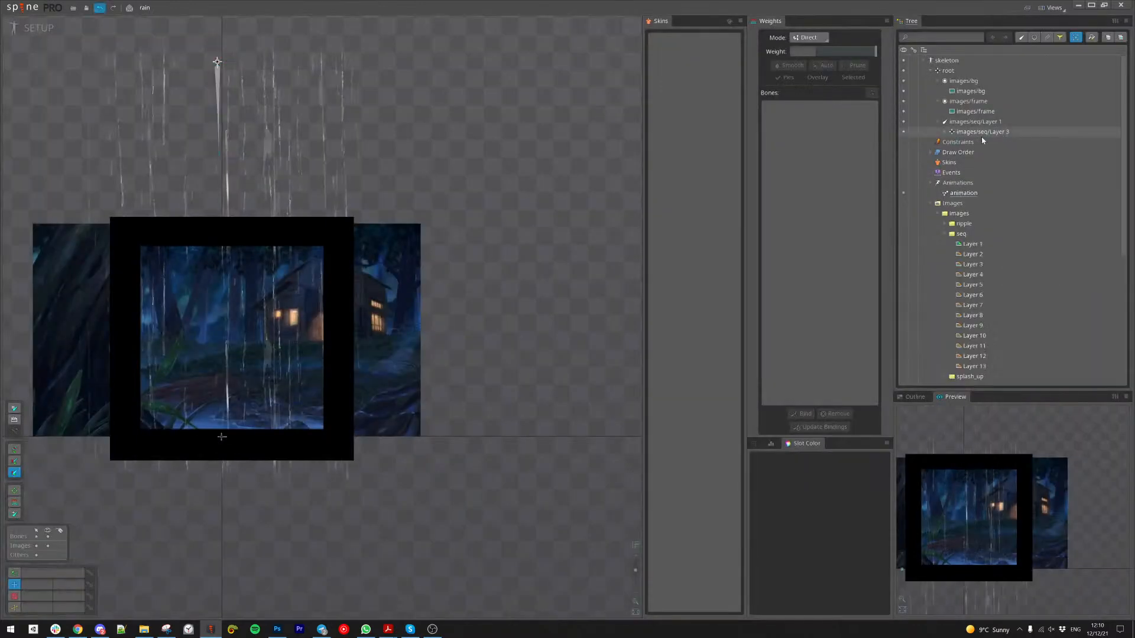
Step: Duplicate the images/seq/Layer 3 bone with its animation keys and offset the copy from the original
{"action": "left_click", "coordinate": [982, 133]}
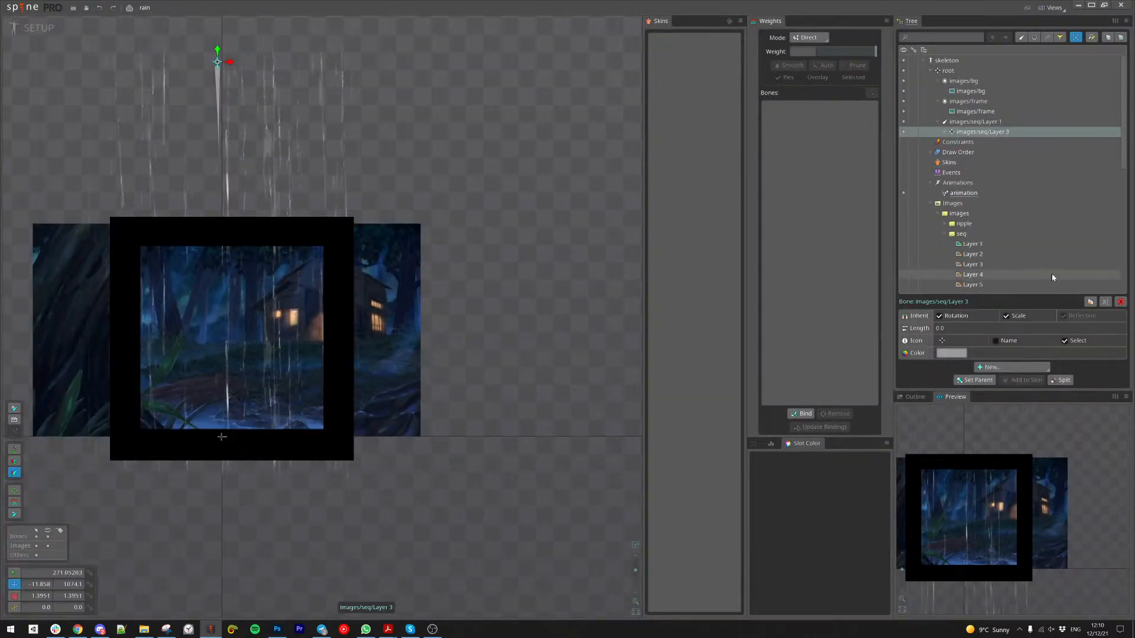
{"action": "left_click", "coordinate": [1091, 302]}
{"action": "left_click", "coordinate": [322, 323]}
{"action": "left_click_drag", "start_coordinate": [443, 192], "coordinate": [482, 174]}
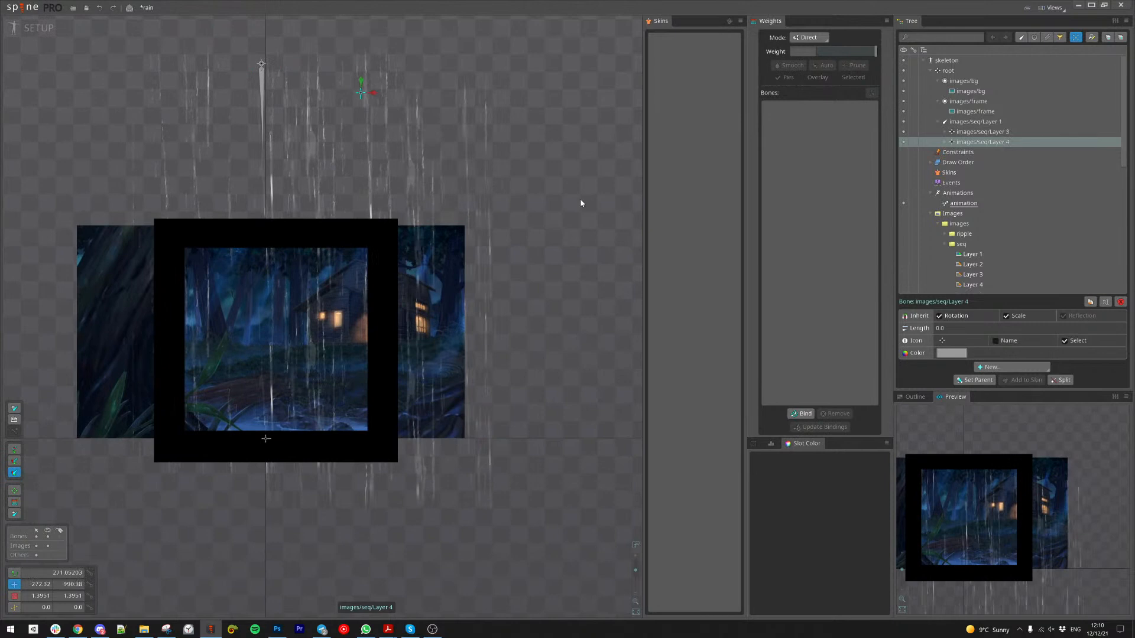
Step: Enlarge the duplicated rain bone to a scale of about 2.35, mirror it vertically, and place it at about X 26, Y 1202
{"action": "left_click_drag", "start_coordinate": [517, 208], "coordinate": [537, 180]}
{"action": "key", "text": "v"}
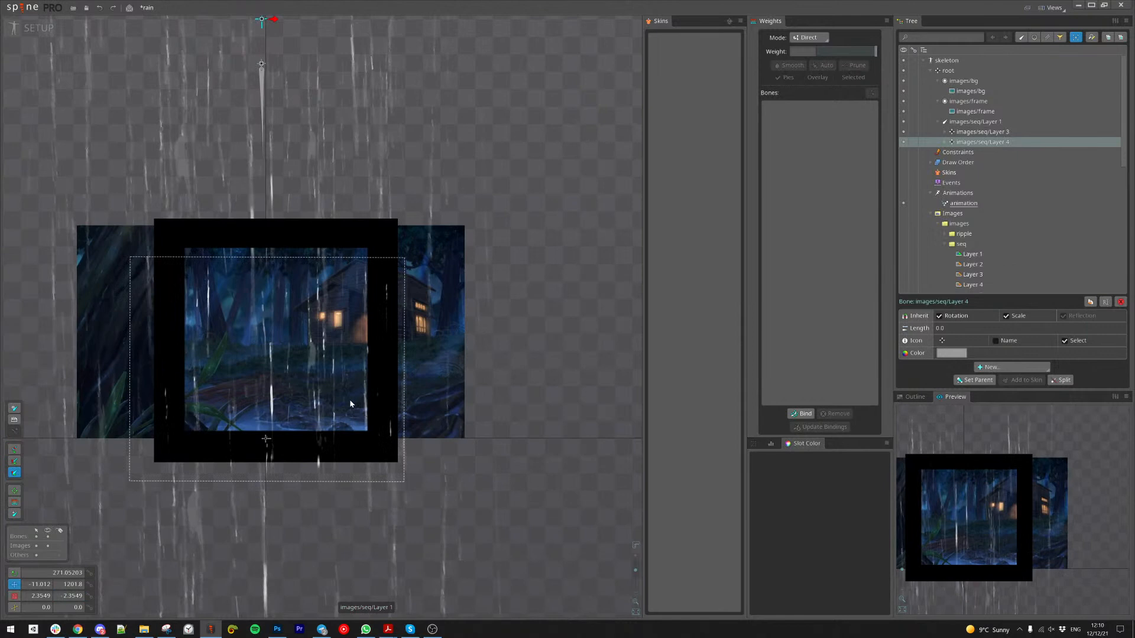
{"action": "scroll", "coordinate": [295, 299], "scroll_direction": "down", "scroll_amount": 4}
{"action": "left_click_drag", "start_coordinate": [257, 151], "coordinate": [262, 156]}
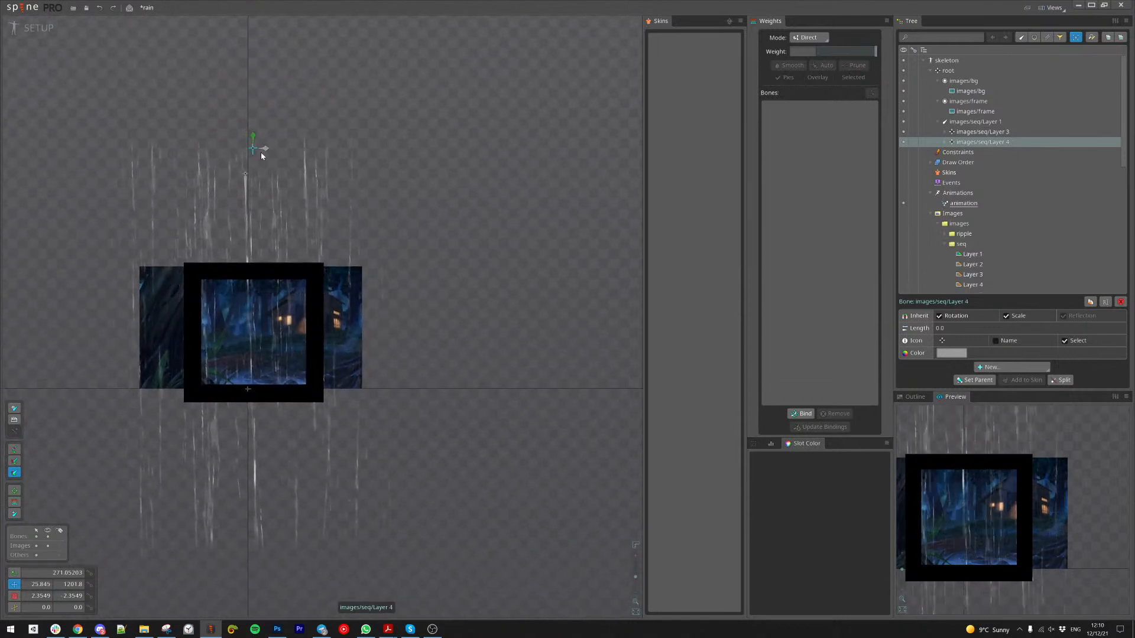
{"action": "scroll", "coordinate": [163, 201], "scroll_direction": "up", "scroll_amount": 2}
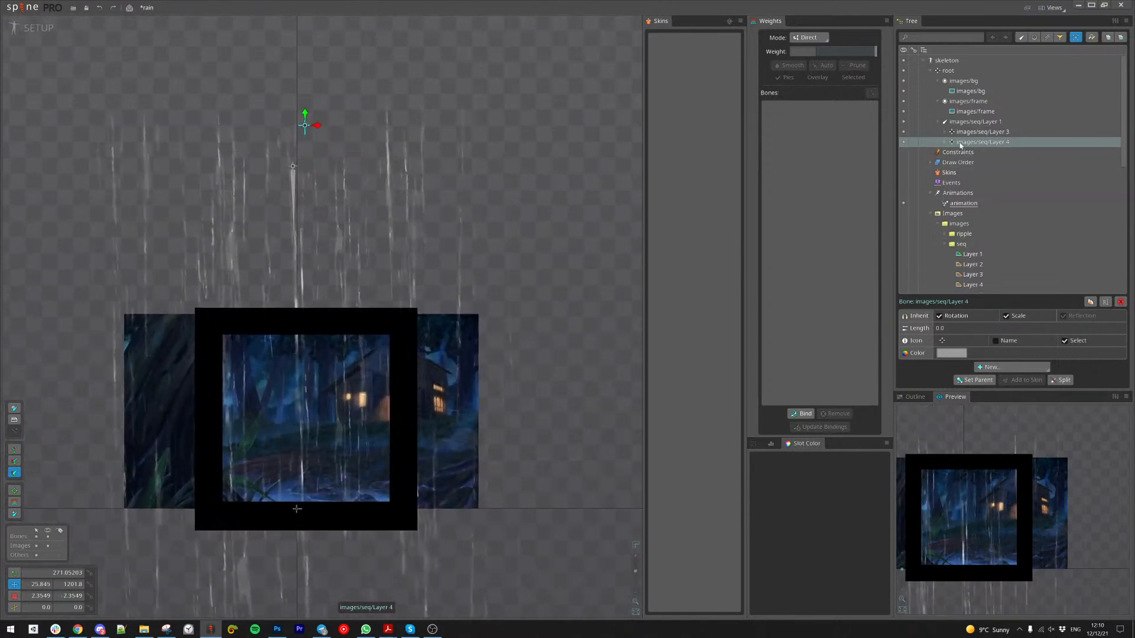
Step: Duplicate the images/seq/Layer 3 bone again with its animation keys and move the copy to the right of the scene
{"action": "left_click", "coordinate": [983, 133]}
{"action": "left_click", "coordinate": [1092, 303]}
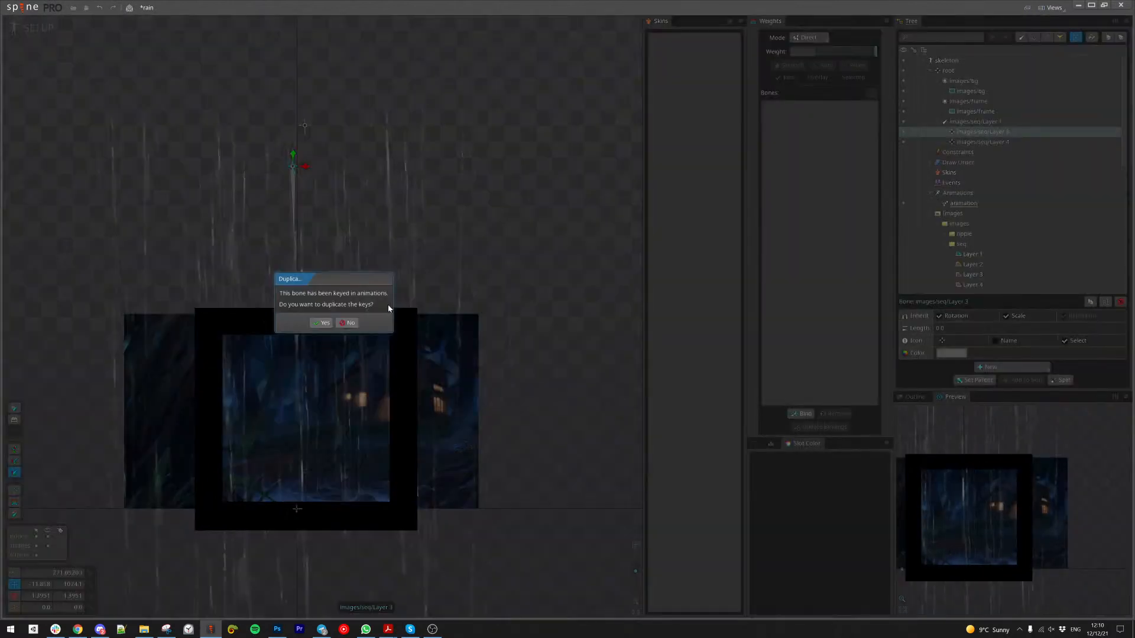
{"action": "left_click", "coordinate": [324, 323]}
{"action": "scroll", "coordinate": [512, 233], "scroll_direction": "down", "scroll_amount": 5}
{"action": "left_click_drag", "start_coordinate": [366, 293], "coordinate": [364, 258]}
{"action": "scroll", "coordinate": [364, 258], "scroll_direction": "up", "scroll_amount": 1}
{"action": "scroll", "coordinate": [355, 263], "scroll_direction": "up", "scroll_amount": 2}
{"action": "scroll", "coordinate": [236, 381], "scroll_direction": "down", "scroll_amount": 3}
{"action": "scroll", "coordinate": [266, 366], "scroll_direction": "up", "scroll_amount": 1}
{"action": "scroll", "coordinate": [374, 278], "scroll_direction": "up", "scroll_amount": 3}
Step: Duplicate the two rain slots under the images/seq/Layer 5 bone and shift the copies sideways, widening the rain area
{"action": "left_click_drag", "start_coordinate": [414, 310], "coordinate": [305, 300]}
{"action": "left_click", "coordinate": [311, 258]}
{"action": "left_click", "coordinate": [297, 379], "text": "ctrl"}
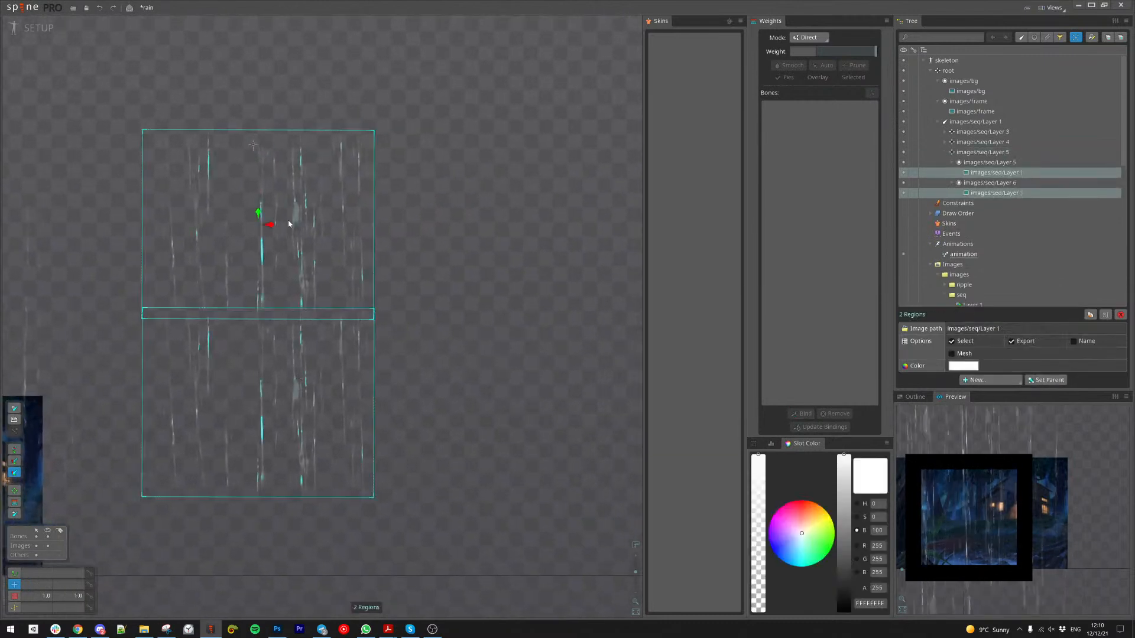
{"action": "left_click", "coordinate": [997, 163]}
{"action": "left_click", "coordinate": [988, 184], "text": "ctrl"}
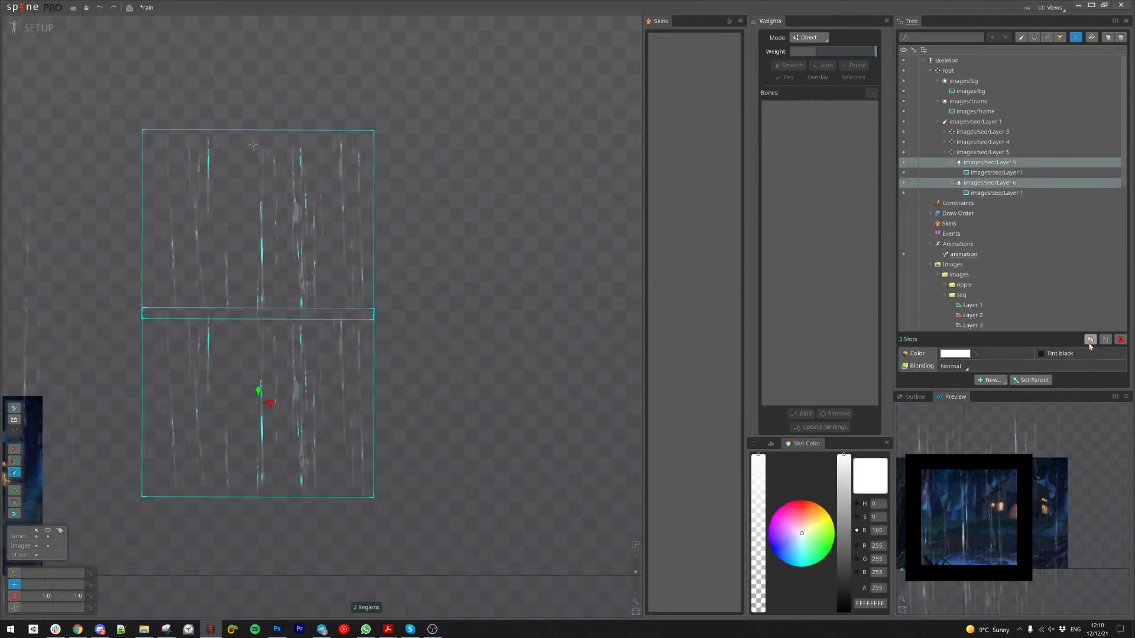
{"action": "left_click", "coordinate": [1013, 194]}
{"action": "left_click", "coordinate": [996, 172], "text": "ctrl"}
{"action": "left_click", "coordinate": [995, 162]}
{"action": "left_click", "coordinate": [995, 183], "text": "ctrl"}
{"action": "left_click", "coordinate": [1090, 340]}
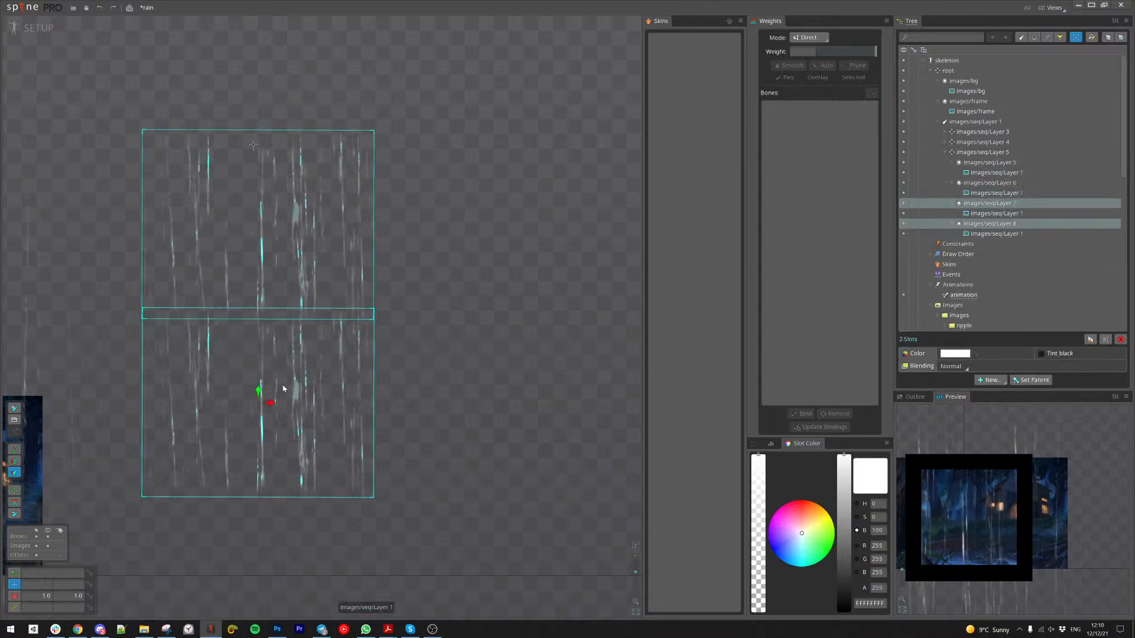
{"action": "mouse_move", "coordinate": [270, 404]}
{"action": "left_mouse_down"}
{"action": "mouse_move", "coordinate": [509, 404]}
{"action": "mouse_move", "coordinate": [488, 408]}
{"action": "left_mouse_up"}
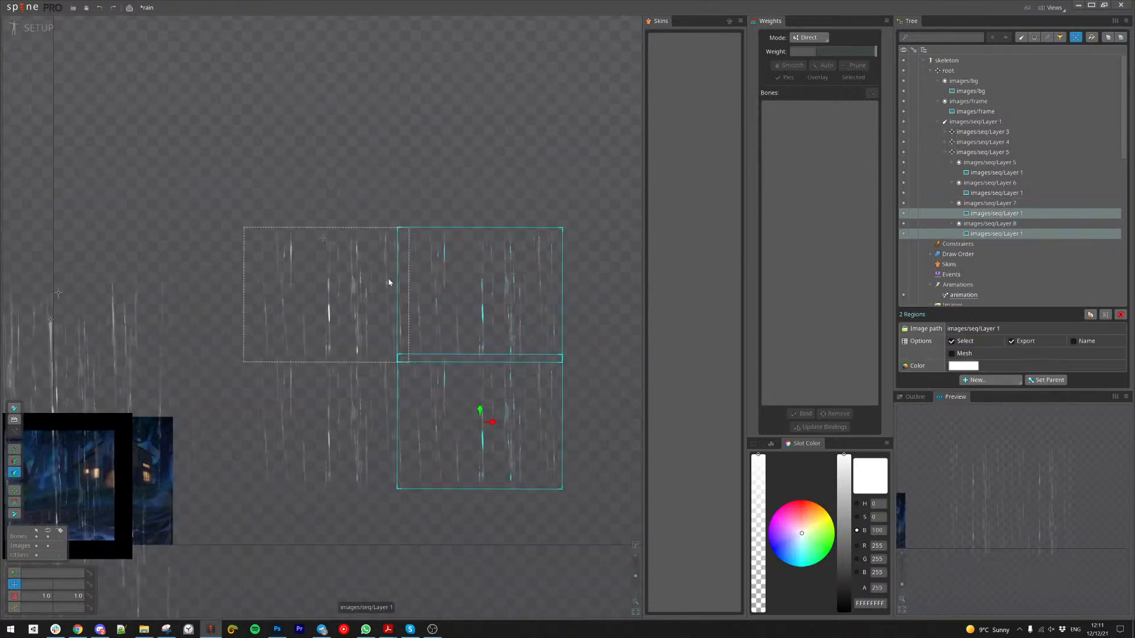
Step: Shrink the images/seq/Layer 5 bone to a scale of about 0.70 and move it over the scene at about X 146, Y 677
{"action": "left_click", "coordinate": [323, 239]}
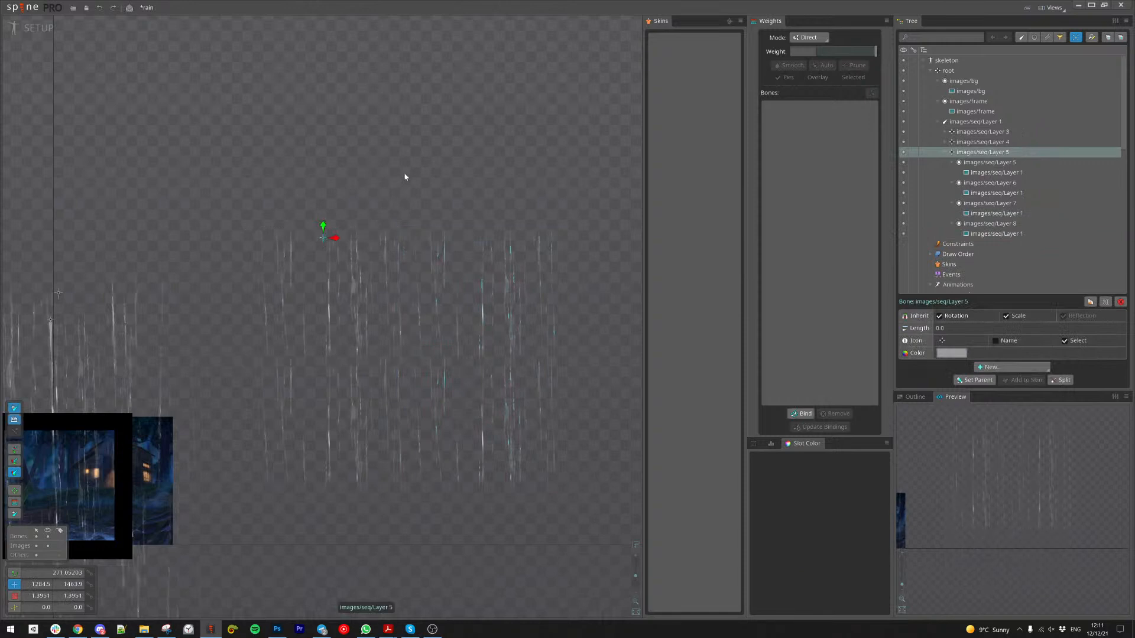
{"action": "left_click_drag", "start_coordinate": [407, 175], "coordinate": [499, 175]}
{"action": "scroll", "coordinate": [428, 266], "scroll_direction": "down", "scroll_amount": 4}
{"action": "left_click_drag", "start_coordinate": [234, 334], "coordinate": [317, 299]}
{"action": "scroll", "coordinate": [458, 198], "scroll_direction": "up", "scroll_amount": 4}
{"action": "left_click_drag", "start_coordinate": [564, 144], "coordinate": [269, 237]}
{"action": "left_click_drag", "start_coordinate": [355, 254], "coordinate": [453, 187]}
{"action": "scroll", "coordinate": [454, 186], "scroll_direction": "up", "scroll_amount": 2}
{"action": "left_click_drag", "start_coordinate": [525, 223], "coordinate": [376, 82]}
{"action": "left_click_drag", "start_coordinate": [404, 146], "coordinate": [364, 183]}
{"action": "scroll", "coordinate": [562, 151], "scroll_direction": "down", "scroll_amount": 3}
{"action": "left_click_drag", "start_coordinate": [532, 284], "coordinate": [523, 196]}
{"action": "scroll", "coordinate": [426, 182], "scroll_direction": "up", "scroll_amount": 2}
{"action": "left_click_drag", "start_coordinate": [383, 165], "coordinate": [639, 286]}
{"action": "key", "text": "x"}
{"action": "key", "text": "v"}
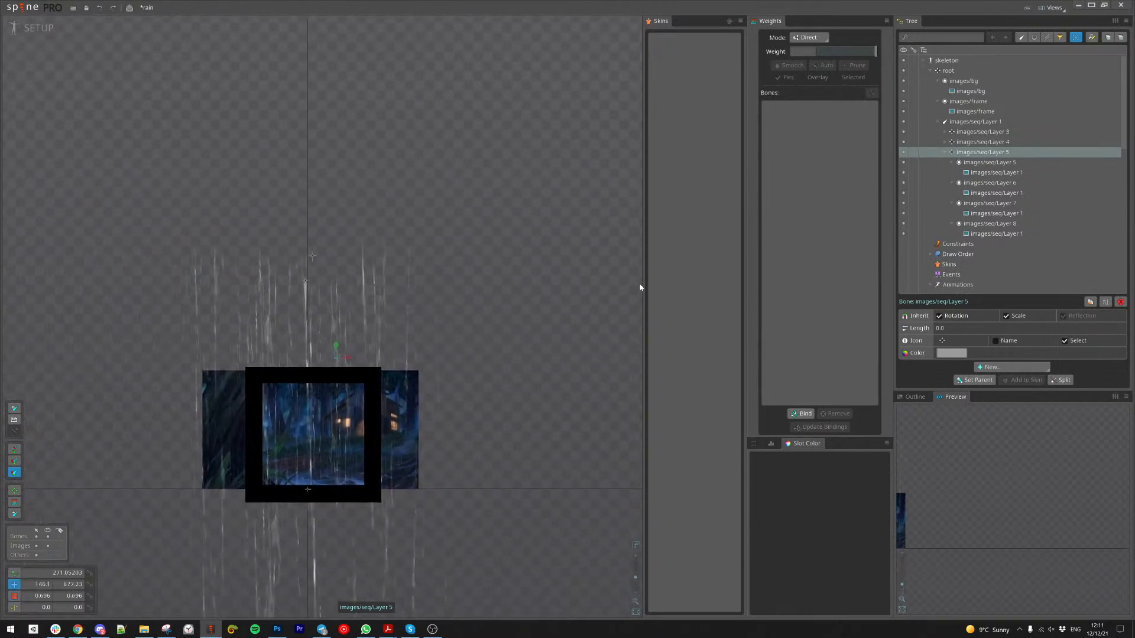
Step: Add a third pair of rain slots to images/seq/Layer 5, rescale the bone to about 0.79, and place it at about X 34, Y 964
{"action": "scroll", "coordinate": [480, 335], "scroll_direction": "up", "scroll_amount": 2}
{"action": "left_click_drag", "start_coordinate": [480, 334], "coordinate": [498, 217]}
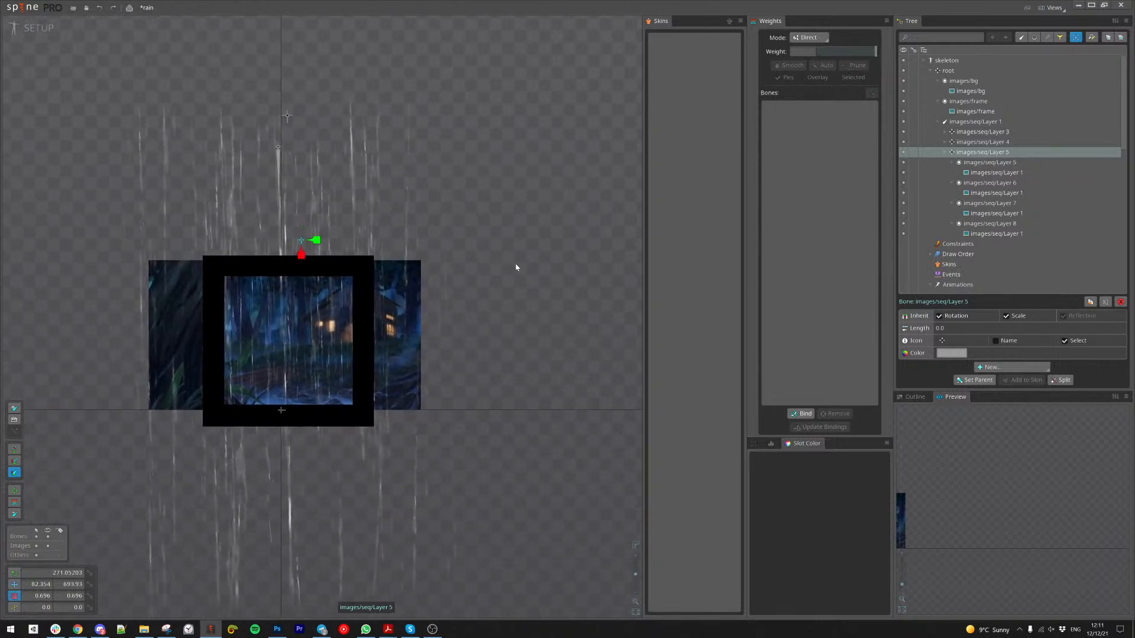
{"action": "left_click_drag", "start_coordinate": [515, 260], "coordinate": [520, 268]}
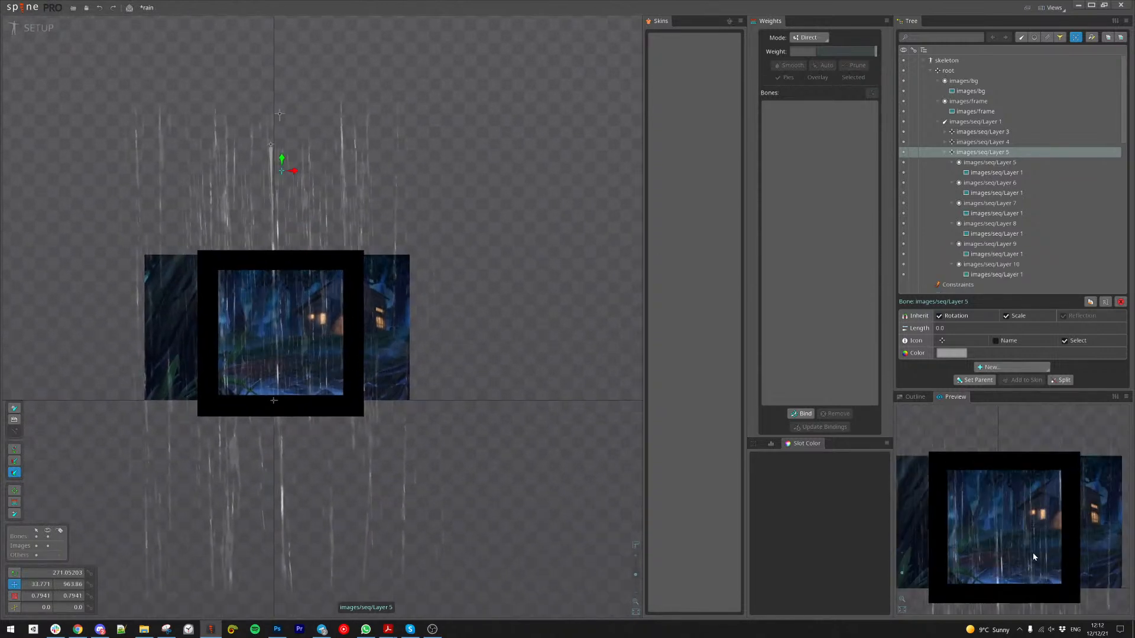
{"action": "left_click_drag", "start_coordinate": [1034, 552], "coordinate": [1041, 555]}
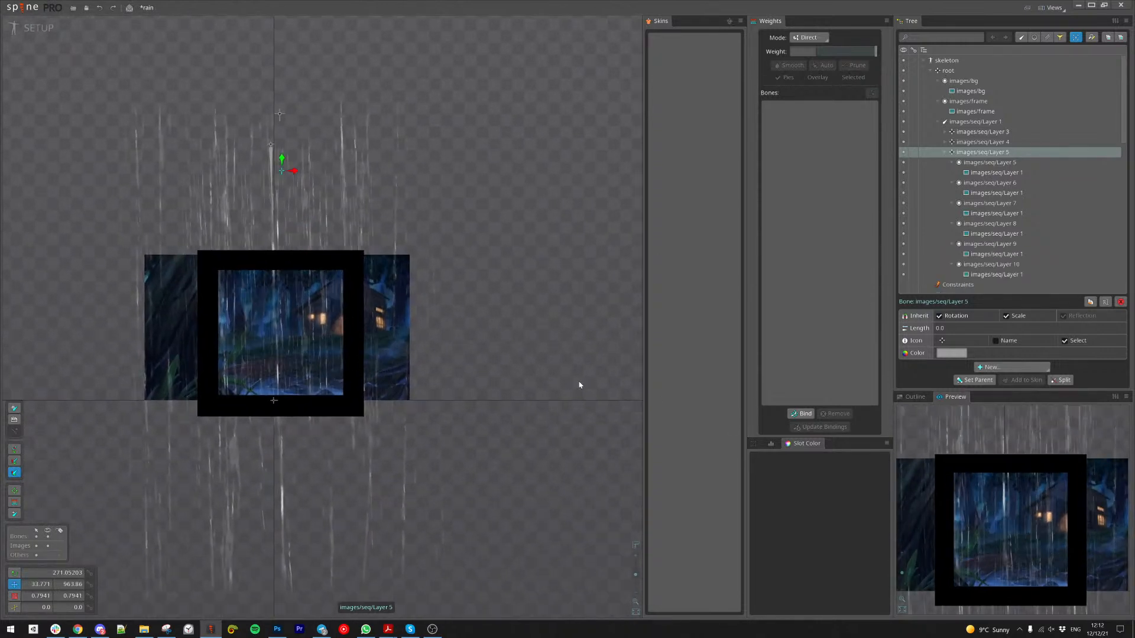
Step: Preview the loop in animation mode, and slow the images/seq/Layer 5 bone by moving its two end keys to frames 20 and 21
{"action": "left_click", "coordinate": [35, 28]}
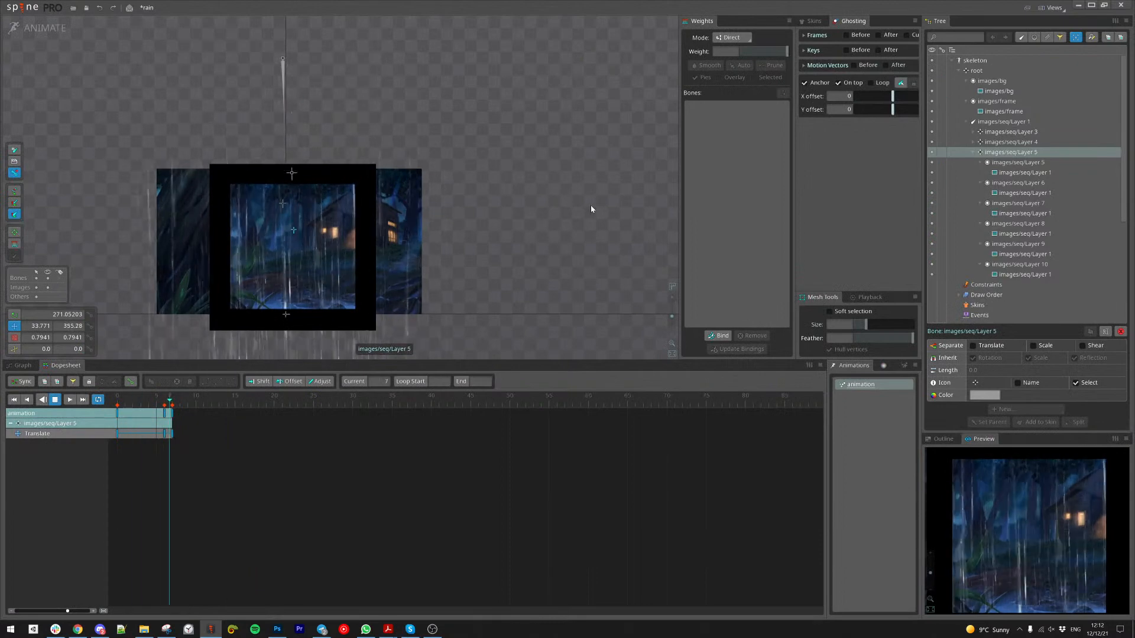
{"action": "key", "text": "space"}
{"action": "key", "text": "space"}
{"action": "key", "text": "space"}
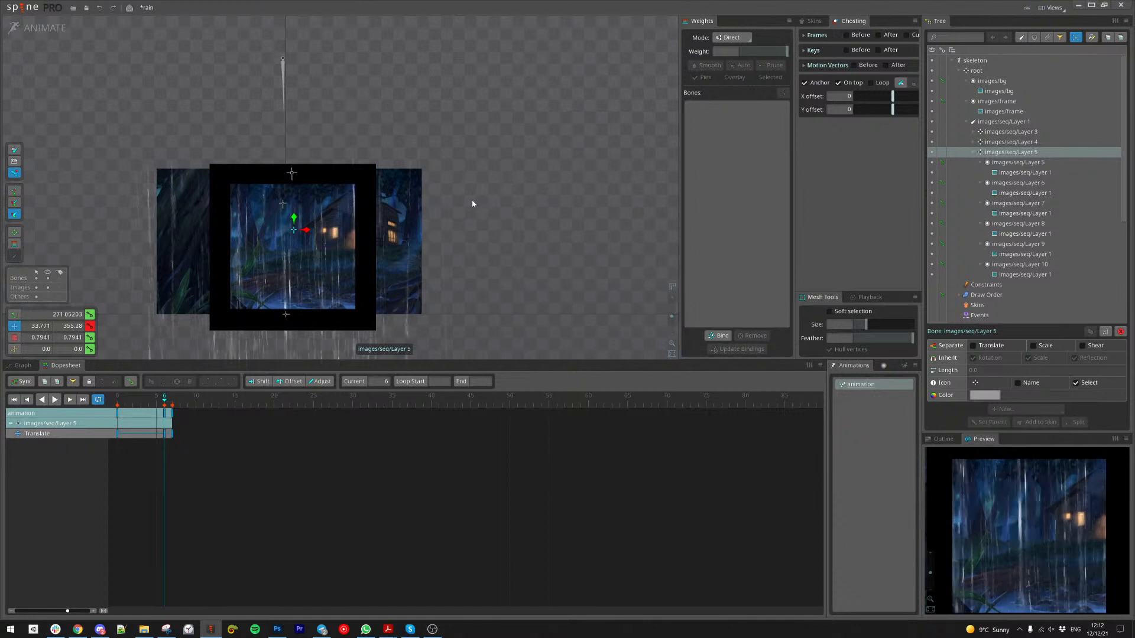
{"action": "left_click_drag", "start_coordinate": [177, 412], "coordinate": [273, 415]}
{"action": "left_click_drag", "start_coordinate": [149, 401], "coordinate": [117, 405]}
Step: Hide the images/seq/Layer 3 and Layer 4 bones and play back the slowed Layer 5 rain up close
{"action": "key", "text": "space"}
{"action": "key", "text": "space"}
{"action": "left_click", "coordinate": [973, 152]}
{"action": "left_click", "coordinate": [932, 141]}
{"action": "left_click", "coordinate": [931, 132]}
{"action": "key", "text": "space"}
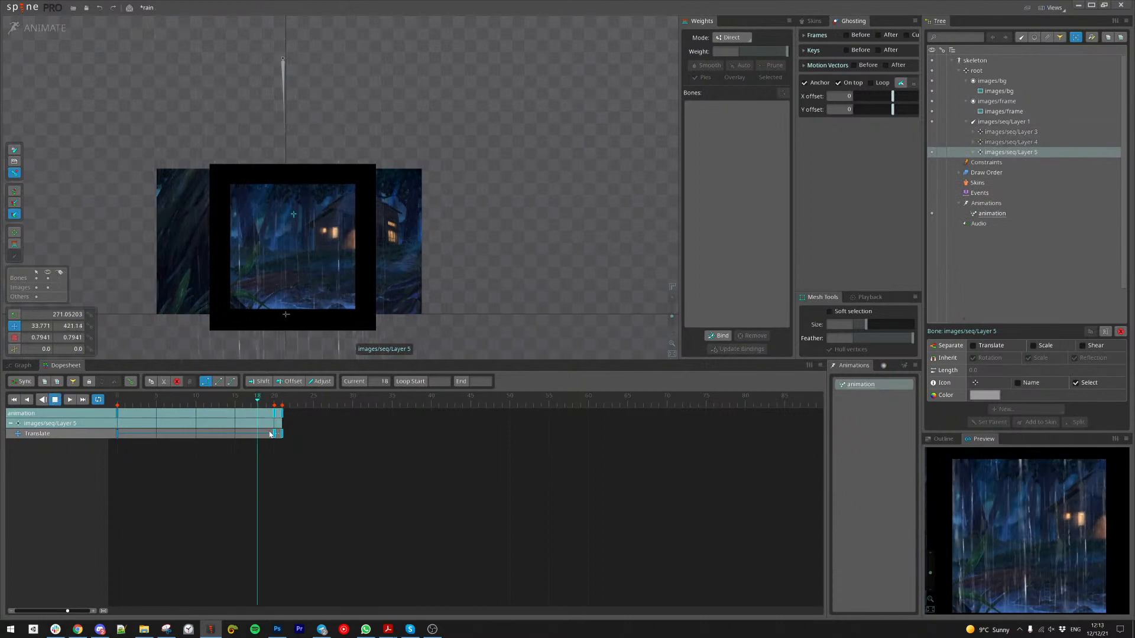
{"action": "scroll", "coordinate": [302, 331], "scroll_direction": "up", "scroll_amount": 4}
{"action": "scroll", "coordinate": [298, 270], "scroll_direction": "up", "scroll_amount": 2}
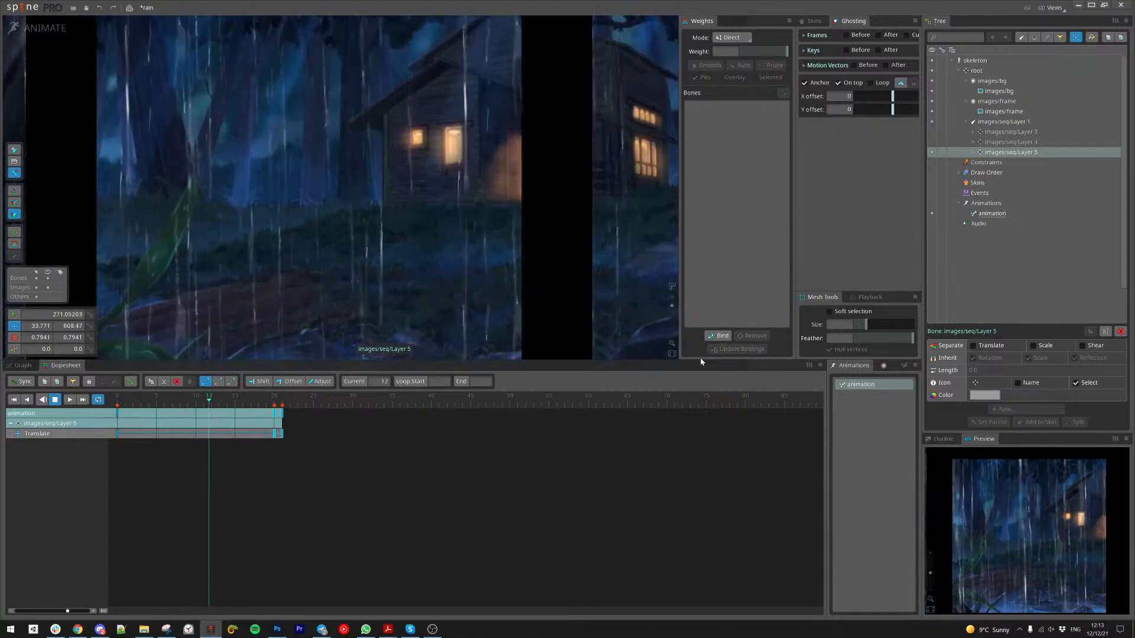
{"action": "scroll", "coordinate": [448, 322], "scroll_direction": "down", "scroll_amount": 4}
{"action": "key", "text": "d"}
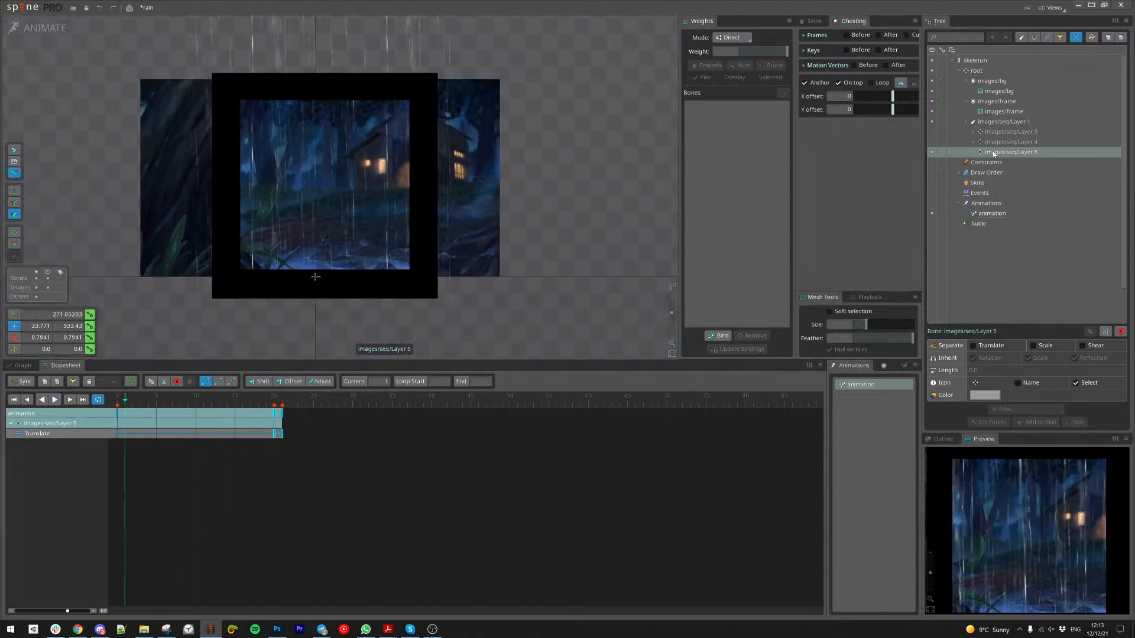
Step: Hide the images/seq/Layer 5 bone, show only images/seq/Layer 4, and play back its rain motion
{"action": "left_click", "coordinate": [932, 152]}
{"action": "left_click", "coordinate": [932, 143]}
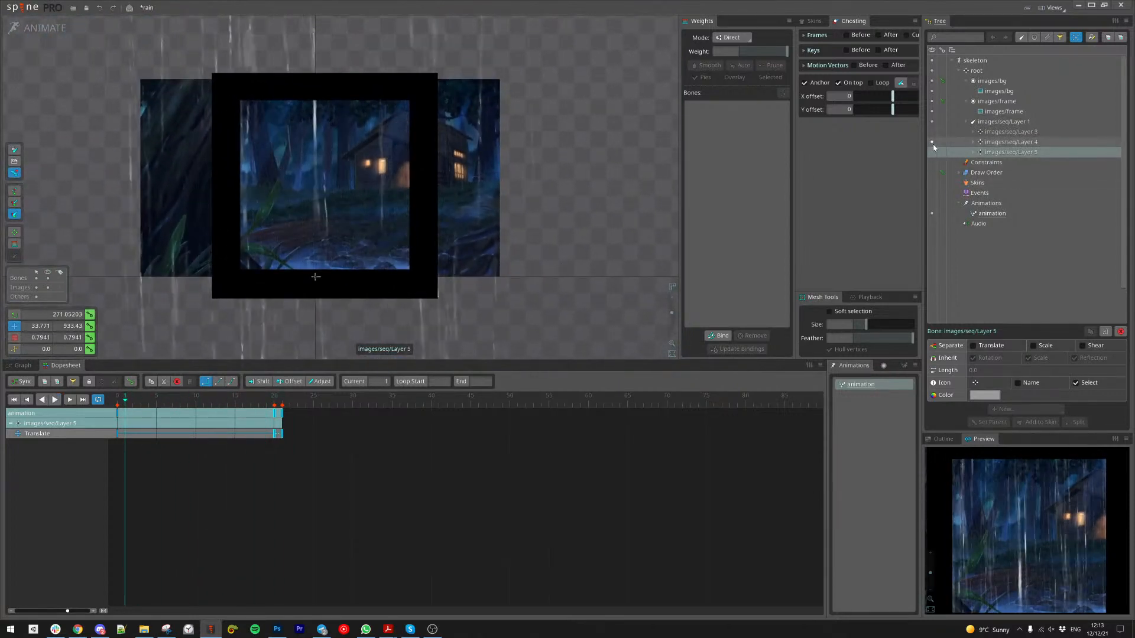
{"action": "scroll", "coordinate": [532, 219], "scroll_direction": "up", "scroll_amount": 1}
{"action": "left_click_drag", "start_coordinate": [532, 218], "coordinate": [576, 335]}
{"action": "key", "text": "d"}
{"action": "scroll", "coordinate": [575, 335], "scroll_direction": "up", "scroll_amount": 1}
{"action": "scroll", "coordinate": [352, 274], "scroll_direction": "up", "scroll_amount": 3}
{"action": "left_click_drag", "start_coordinate": [353, 274], "coordinate": [466, 252]}
{"action": "scroll", "coordinate": [459, 251], "scroll_direction": "down", "scroll_amount": 8}
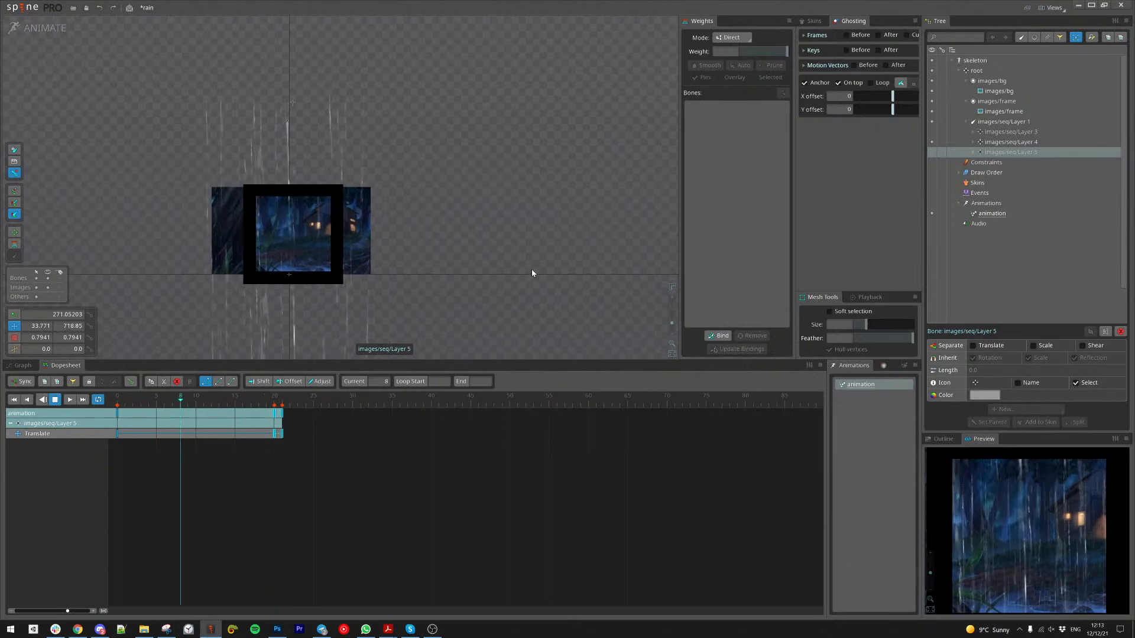
{"action": "key", "text": "d"}
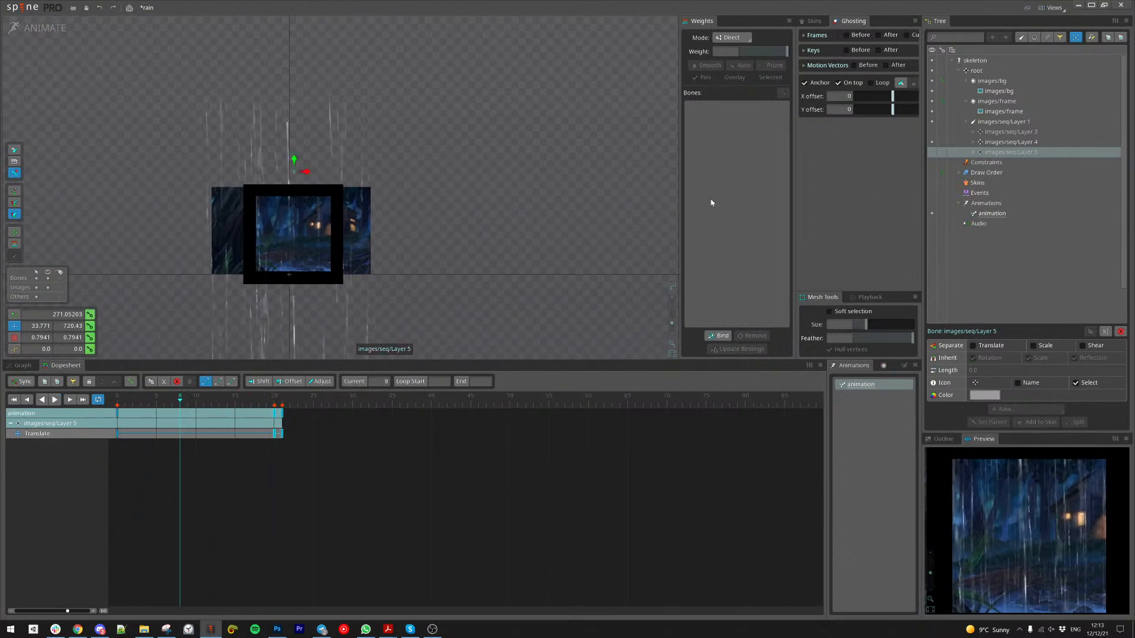
Step: Copy the images/seq/Layer 4 bone's translate keys and paste them at frames 7 and 14 to repeat its fall up to frame 21
{"action": "left_click", "coordinate": [993, 143]}
{"action": "left_click_drag", "start_coordinate": [196, 459], "coordinate": [97, 400]}
{"action": "key", "text": "ctrl+c"}
{"action": "double_click", "coordinate": [188, 490]}
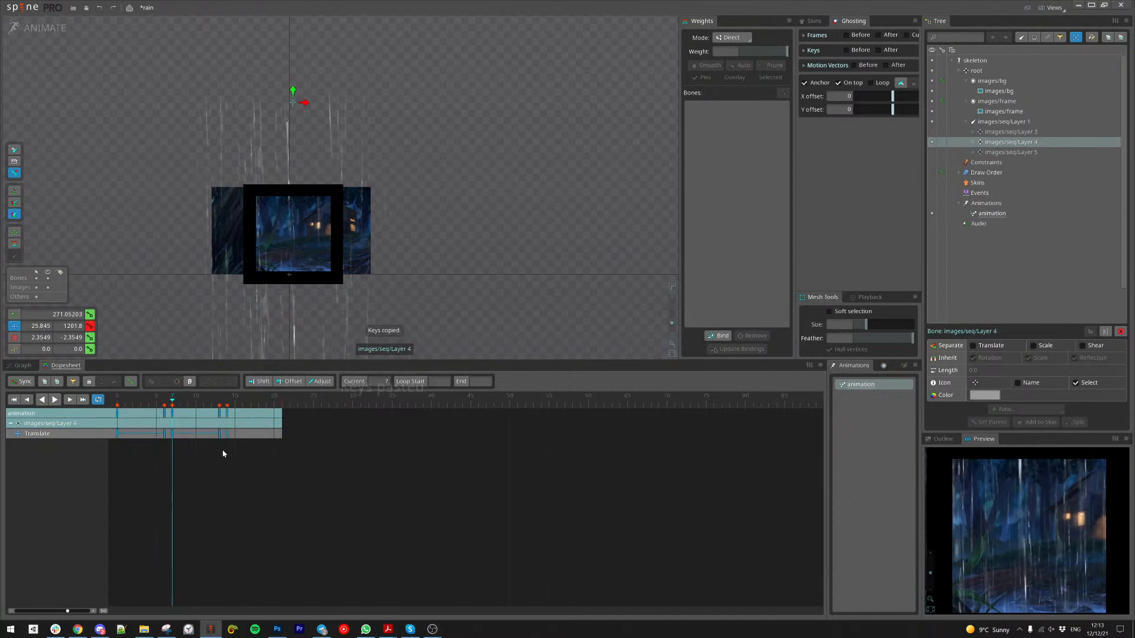
{"action": "key", "text": "d"}
{"action": "scroll", "coordinate": [312, 305], "scroll_direction": "up", "scroll_amount": 3}
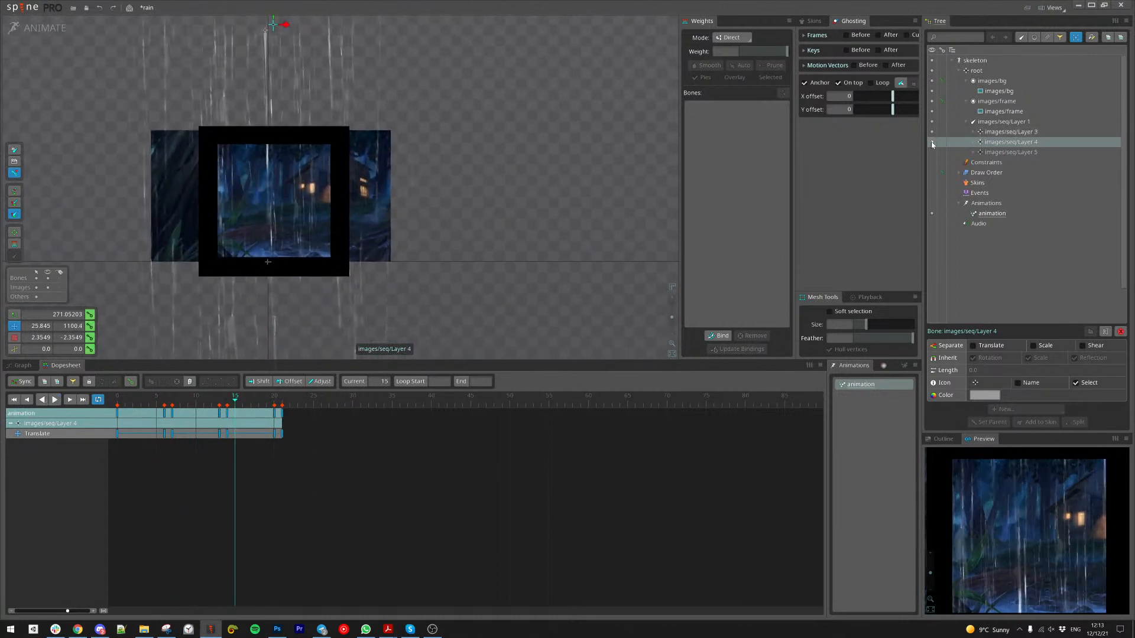
Step: Show only the images/seq/Layer 3 bone, select it, and play back its rain motion
{"action": "scroll", "coordinate": [497, 335], "scroll_direction": "up", "scroll_amount": 2}
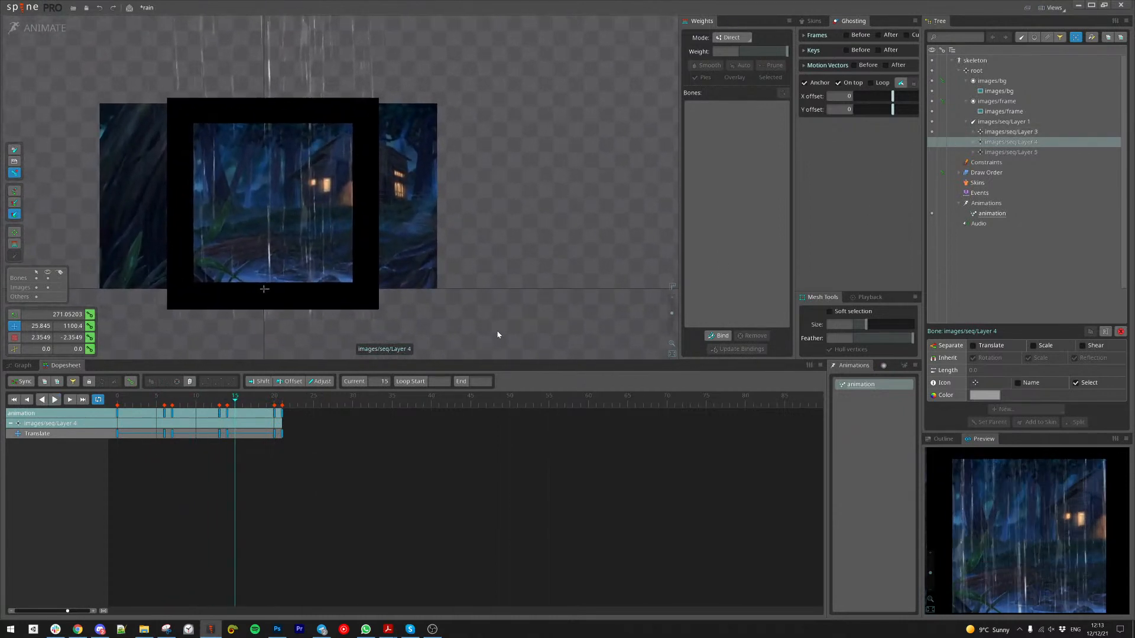
{"action": "left_click", "coordinate": [1010, 132]}
{"action": "key", "text": "d"}
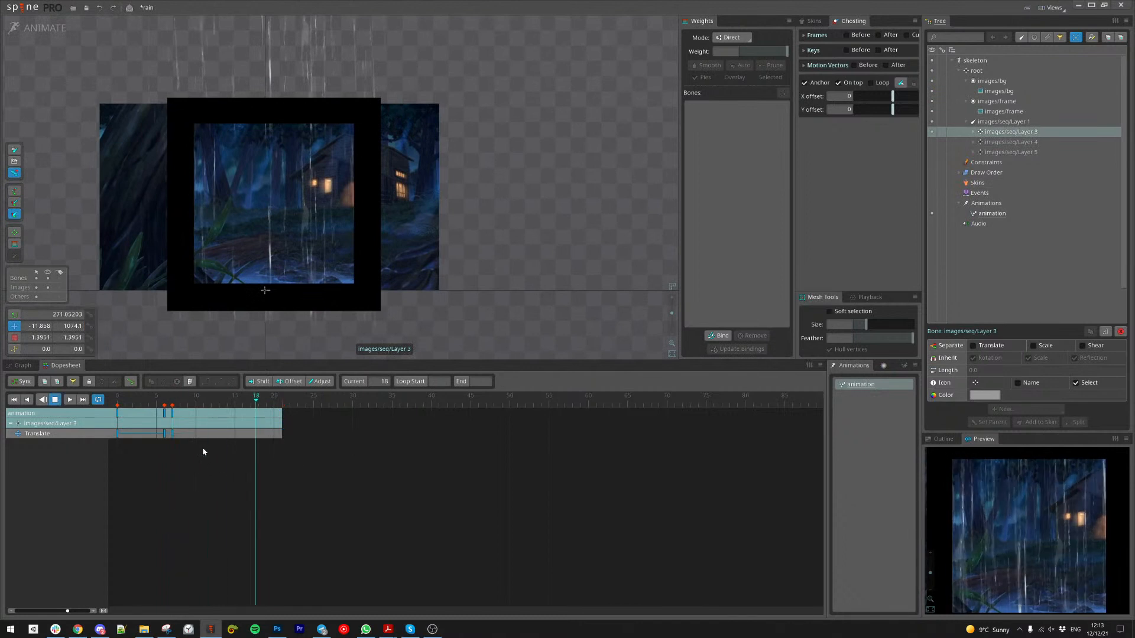
{"action": "key", "text": "d"}
Step: Retime and duplicate the images/seq/Layer 3 keys so two falls end at frames 10–11 and 20–21, and preview the combined rain
{"action": "left_click_drag", "start_coordinate": [203, 450], "coordinate": [161, 423]}
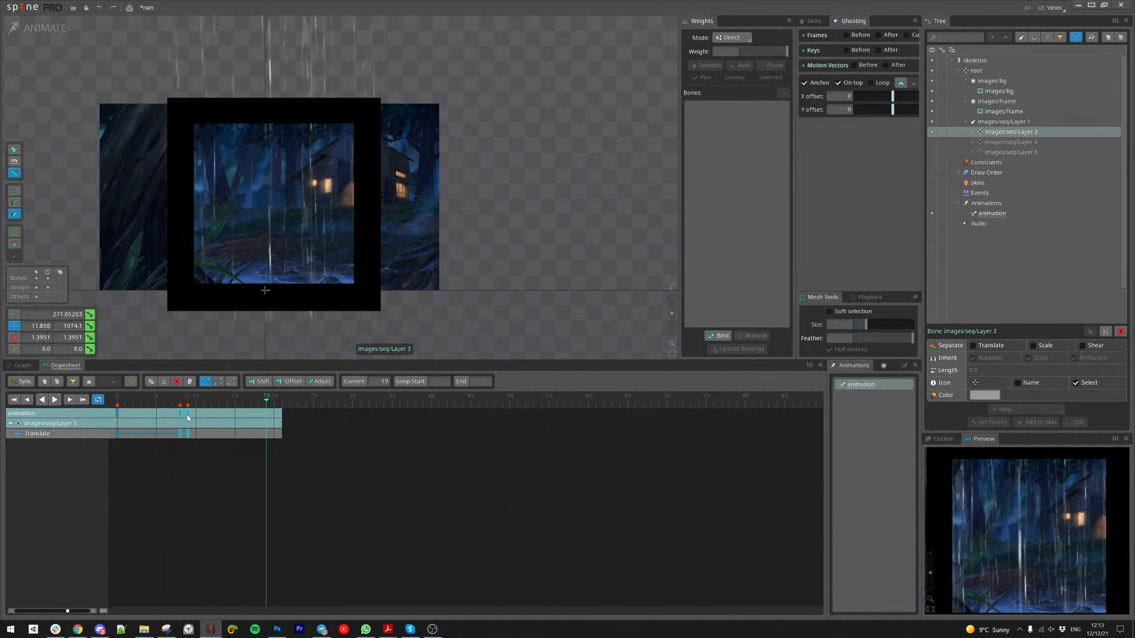
{"action": "left_click_drag", "start_coordinate": [218, 458], "coordinate": [115, 418]}
{"action": "key", "text": "ctrl+c"}
{"action": "left_click", "coordinate": [219, 402]}
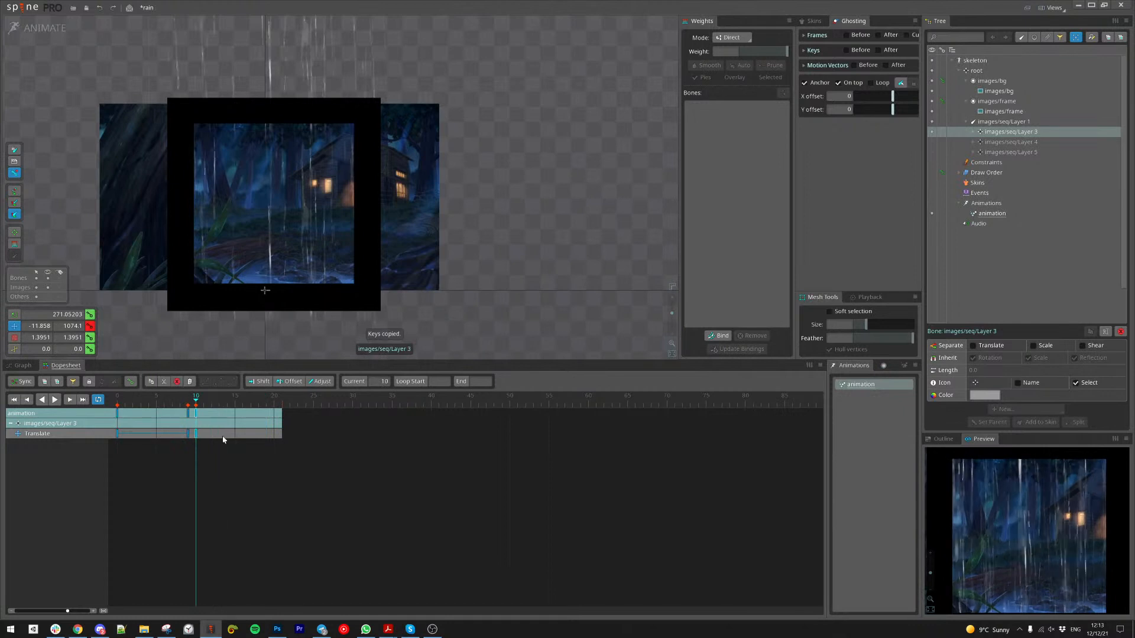
{"action": "left_click_drag", "start_coordinate": [288, 467], "coordinate": [197, 422]}
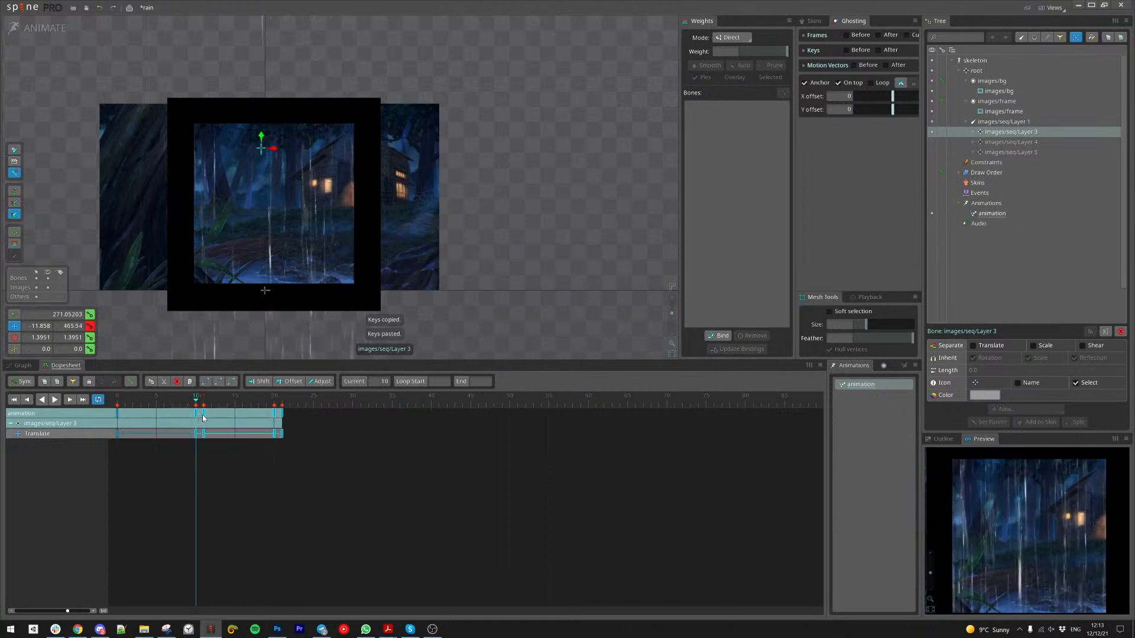
{"action": "left_click", "coordinate": [241, 470]}
{"action": "key", "text": "d"}
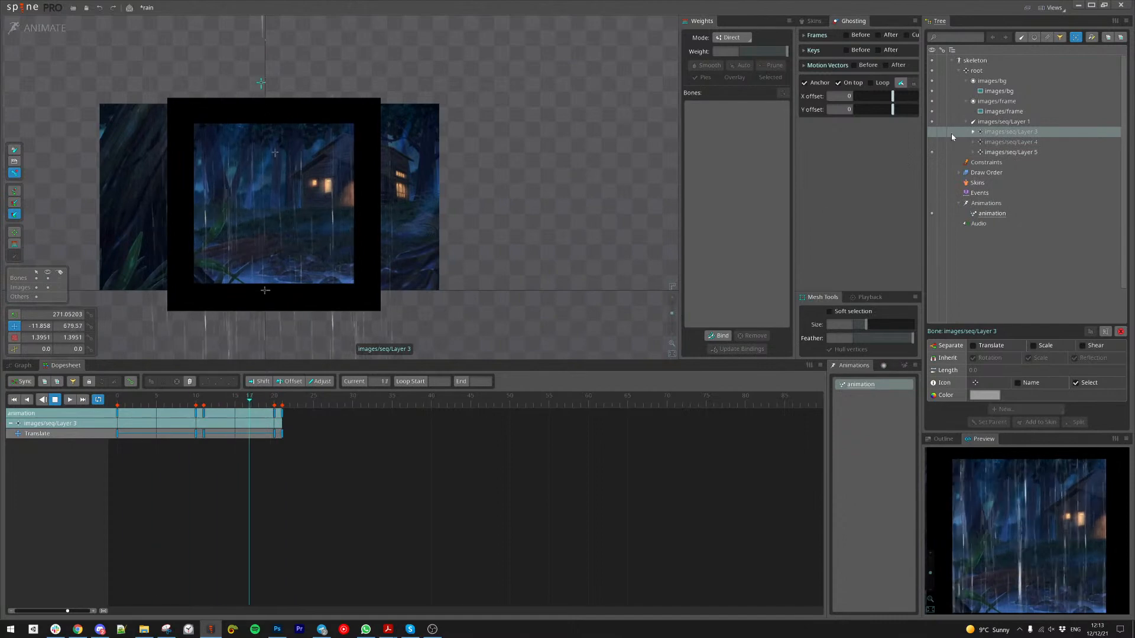
{"action": "key", "text": "d"}
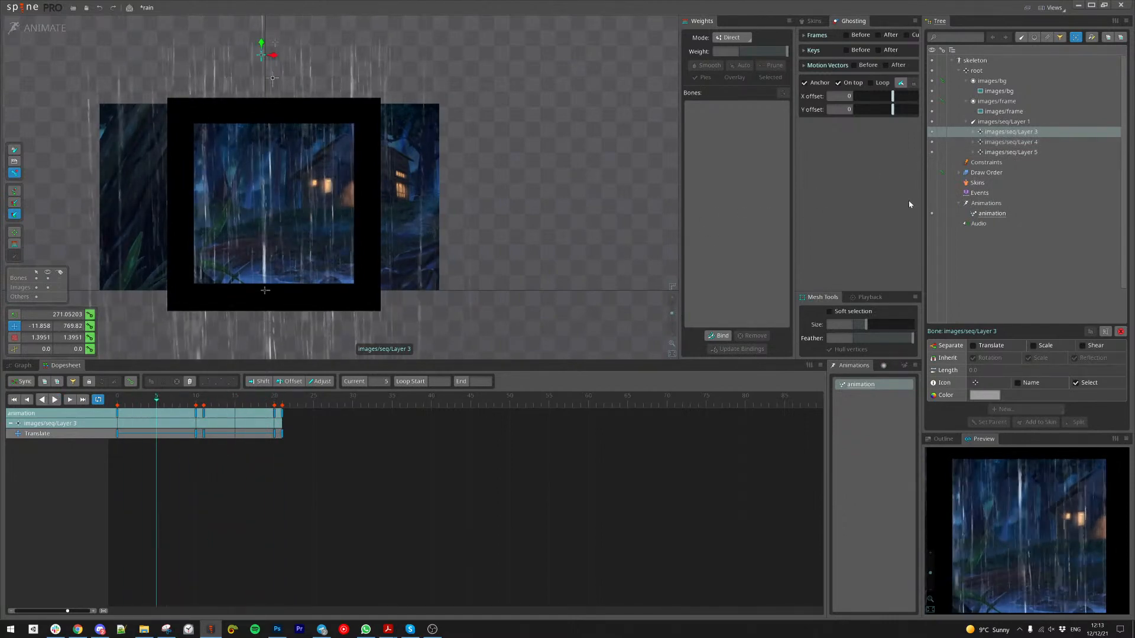
Step: Lower the opacity of the six slots under images/seq/Layer 5 at frame 0 and key their color
{"action": "left_click", "coordinate": [972, 143]}
{"action": "left_click", "coordinate": [973, 172]}
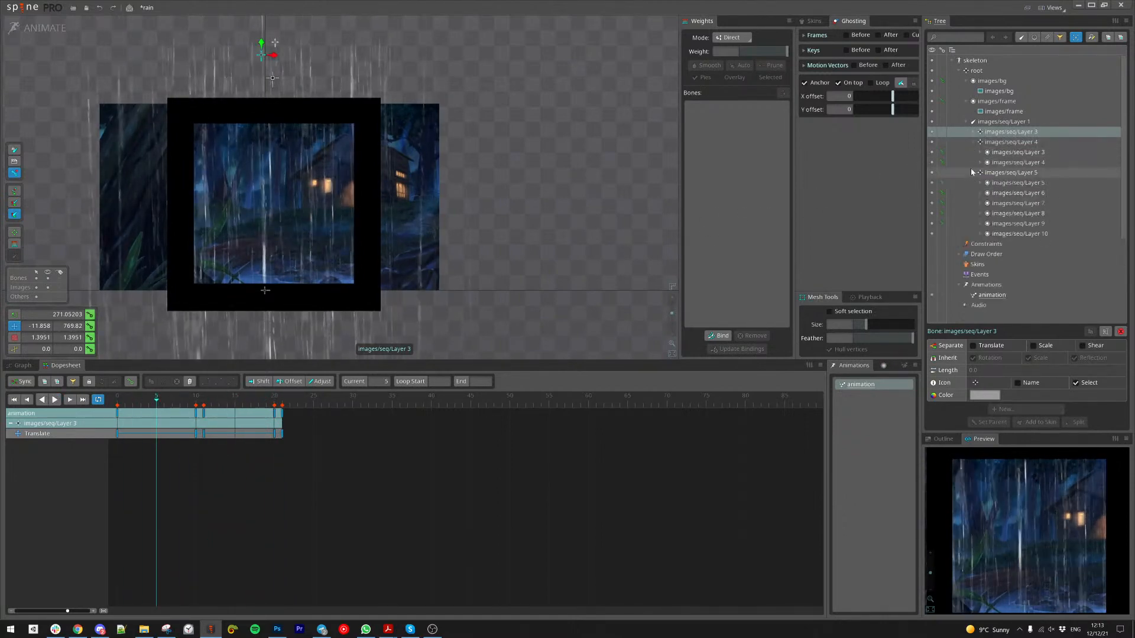
{"action": "left_click", "coordinate": [1015, 233]}
{"action": "left_click", "coordinate": [1017, 183], "text": "shift"}
{"action": "key", "text": "d"}
{"action": "left_click_drag", "start_coordinate": [148, 404], "coordinate": [73, 417]}
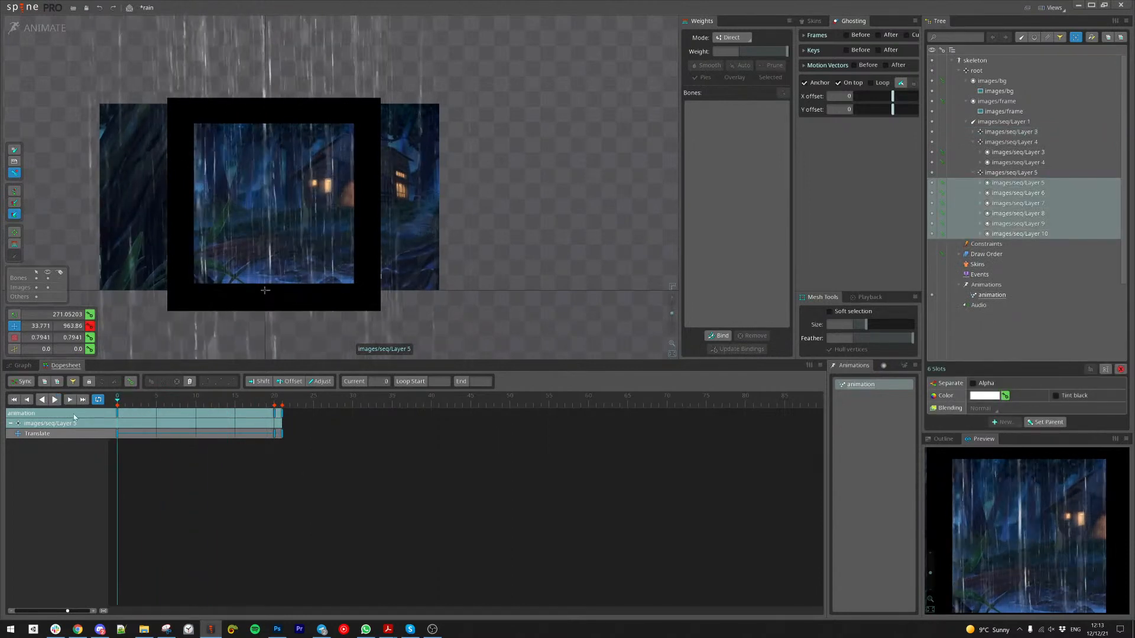
{"action": "left_click", "coordinate": [883, 367]}
{"action": "left_click", "coordinate": [838, 456]}
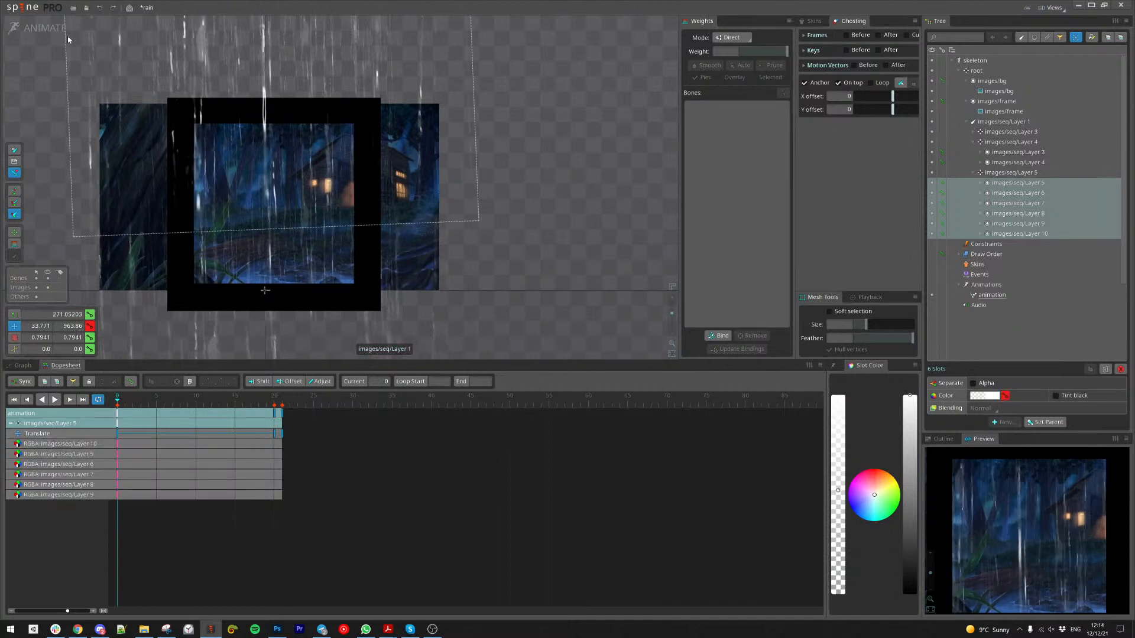
Step: In setup mode, select all ten rain slots under the three rain bones and set their blending to Additive
{"action": "left_click", "coordinate": [45, 29]}
{"action": "left_click", "coordinate": [963, 162], "text": "ctrl"}
{"action": "left_click", "coordinate": [967, 153], "text": "ctrl"}
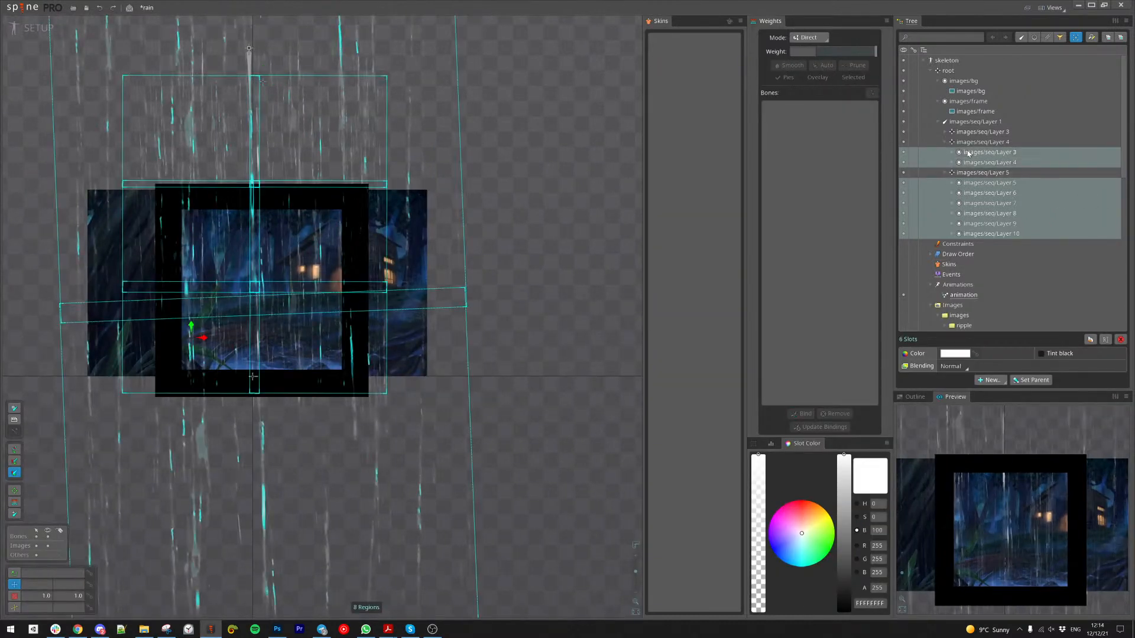
{"action": "left_click", "coordinate": [946, 132]}
{"action": "left_click", "coordinate": [982, 152], "text": "ctrl"}
{"action": "left_click", "coordinate": [981, 142], "text": "ctrl"}
{"action": "left_click", "coordinate": [964, 366]}
{"action": "left_click", "coordinate": [954, 390]}
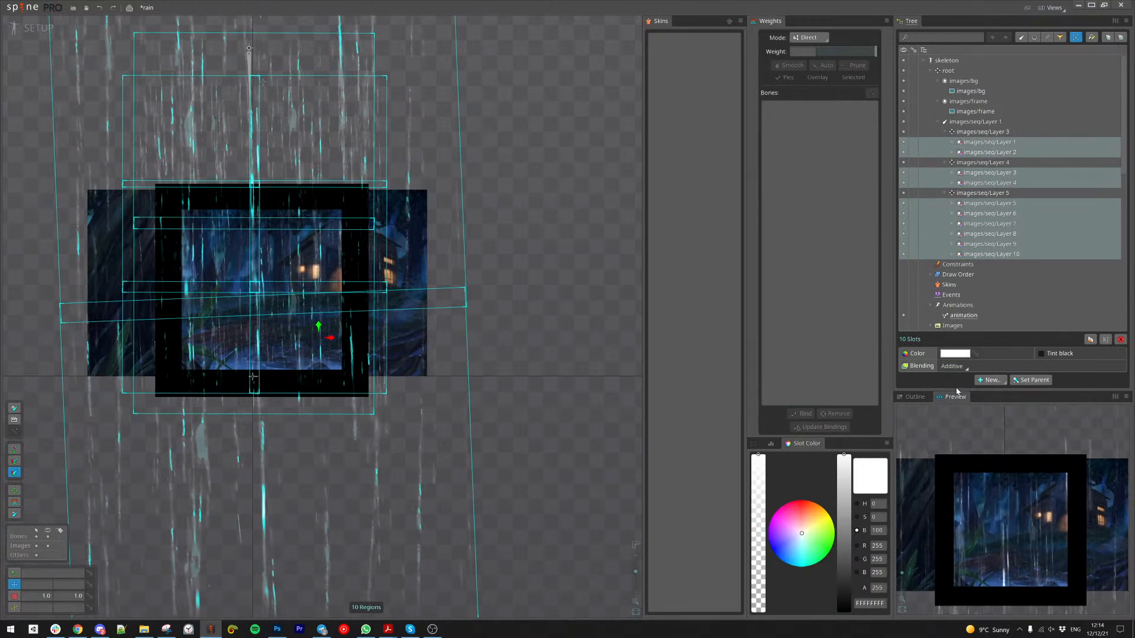
Step: Back in animation mode, lower the keyed opacity of all ten rain slots at frame 0 until the rain is very faint
{"action": "left_click", "coordinate": [38, 28]}
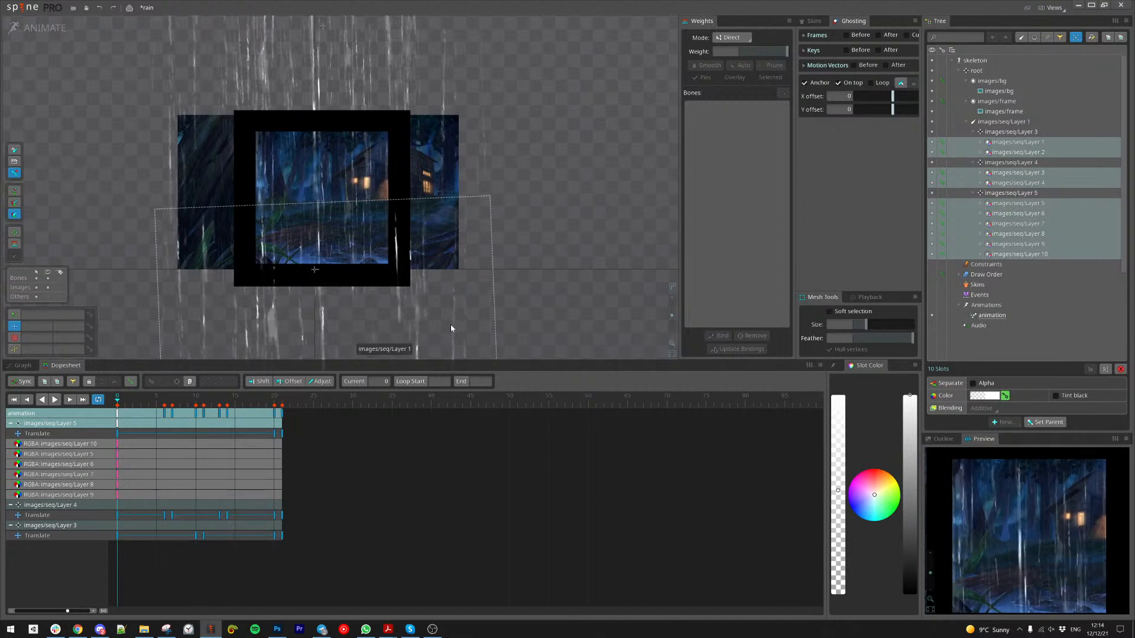
{"action": "left_click_drag", "start_coordinate": [527, 293], "coordinate": [559, 298]}
{"action": "scroll", "coordinate": [535, 308], "scroll_direction": "up", "scroll_amount": 2}
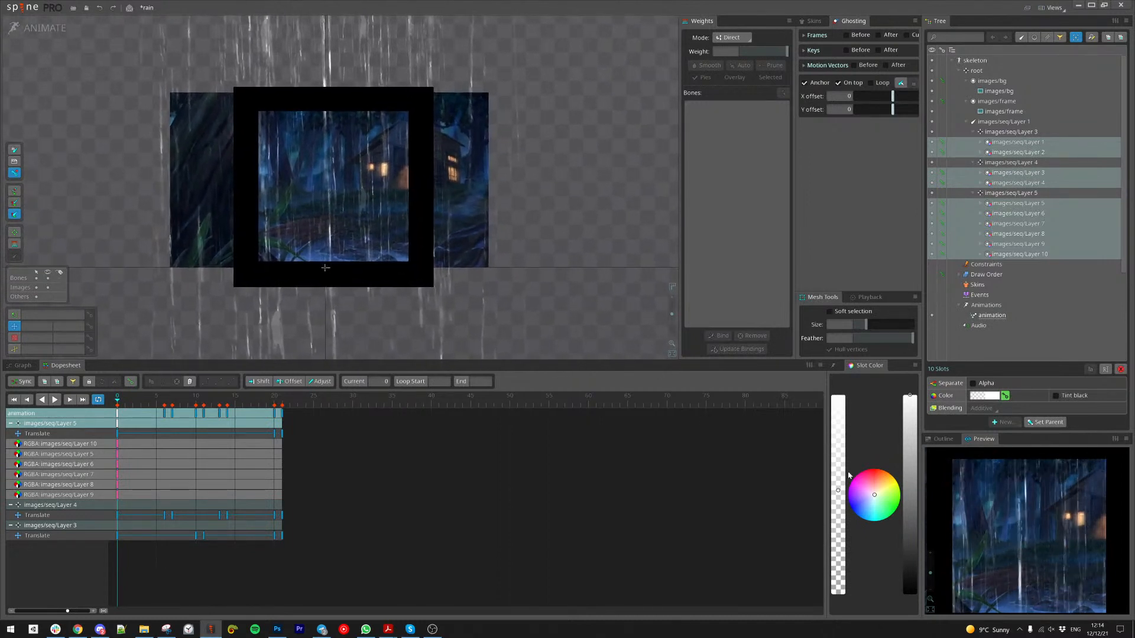
{"action": "left_click", "coordinate": [838, 441]}
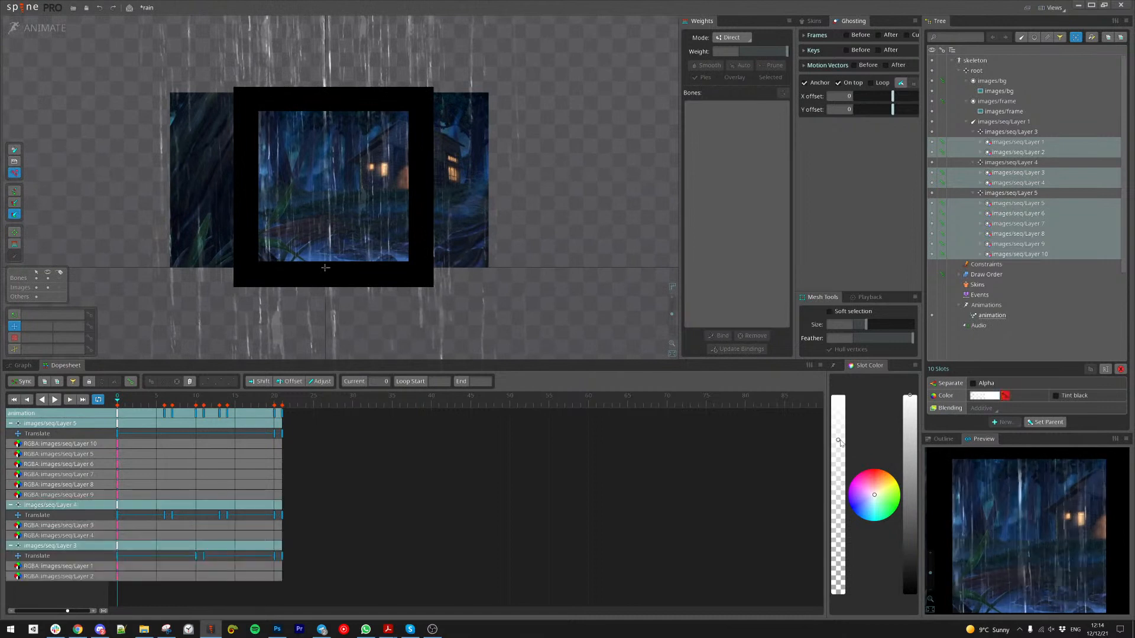
{"action": "left_click_drag", "start_coordinate": [842, 473], "coordinate": [839, 536]}
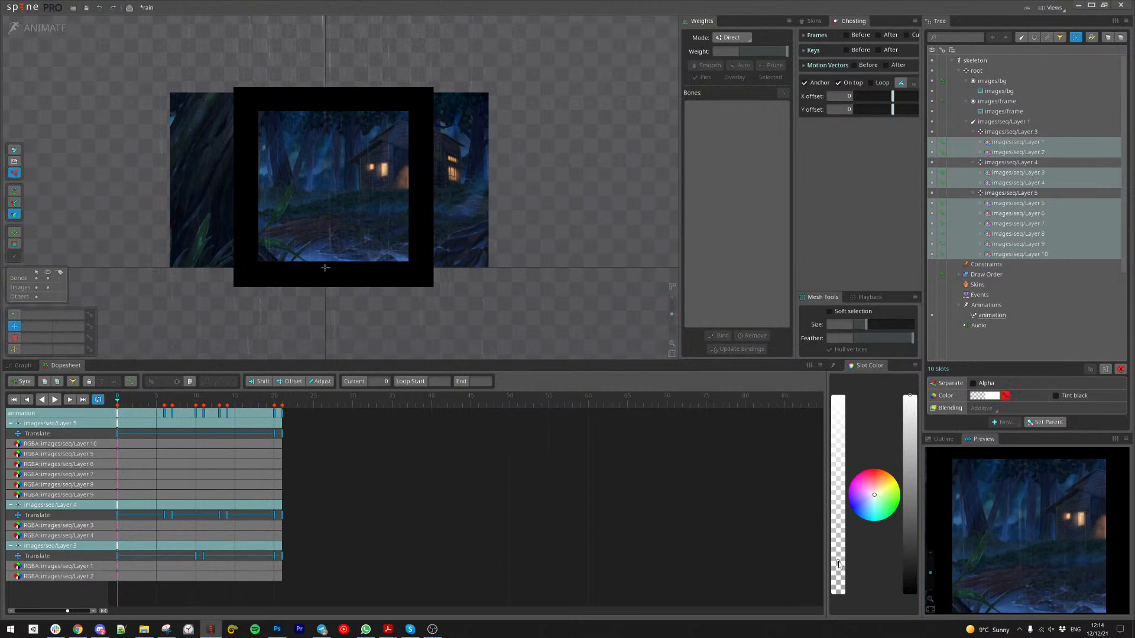
Step: Raise the keyed opacity of all ten rain slots, and readjust it for the slots under images/seq/Layer 5 and images/seq/Layer 4 so they stay fainter
{"action": "left_click_drag", "start_coordinate": [839, 548], "coordinate": [839, 511]}
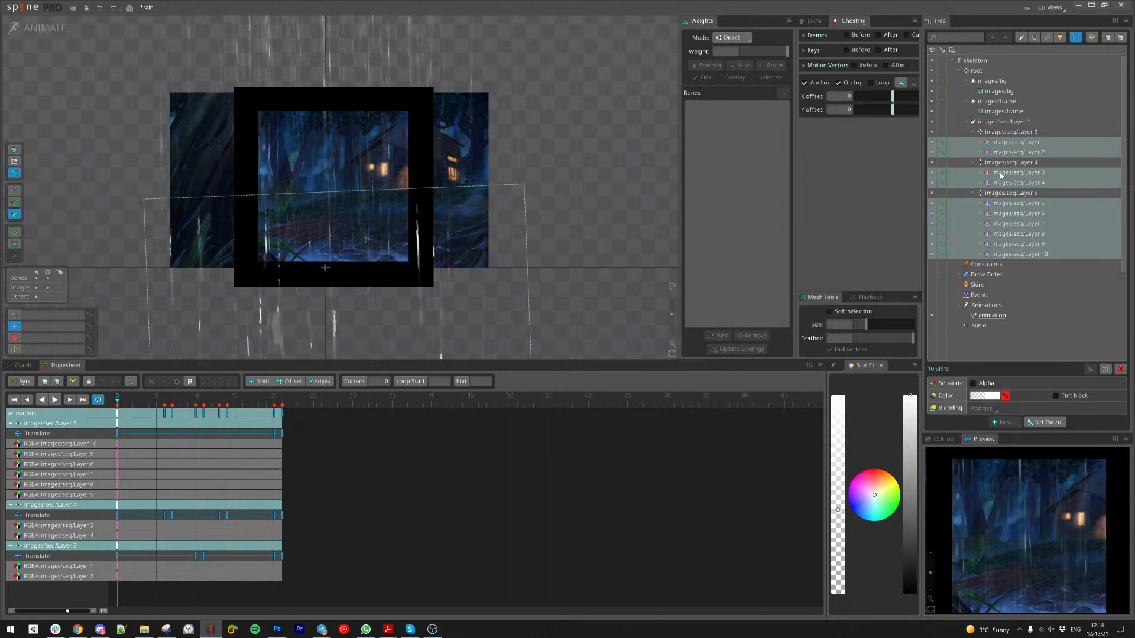
{"action": "left_click", "coordinate": [1002, 174]}
{"action": "left_click", "coordinate": [1006, 204]}
{"action": "left_click", "coordinate": [1008, 255], "text": "shift"}
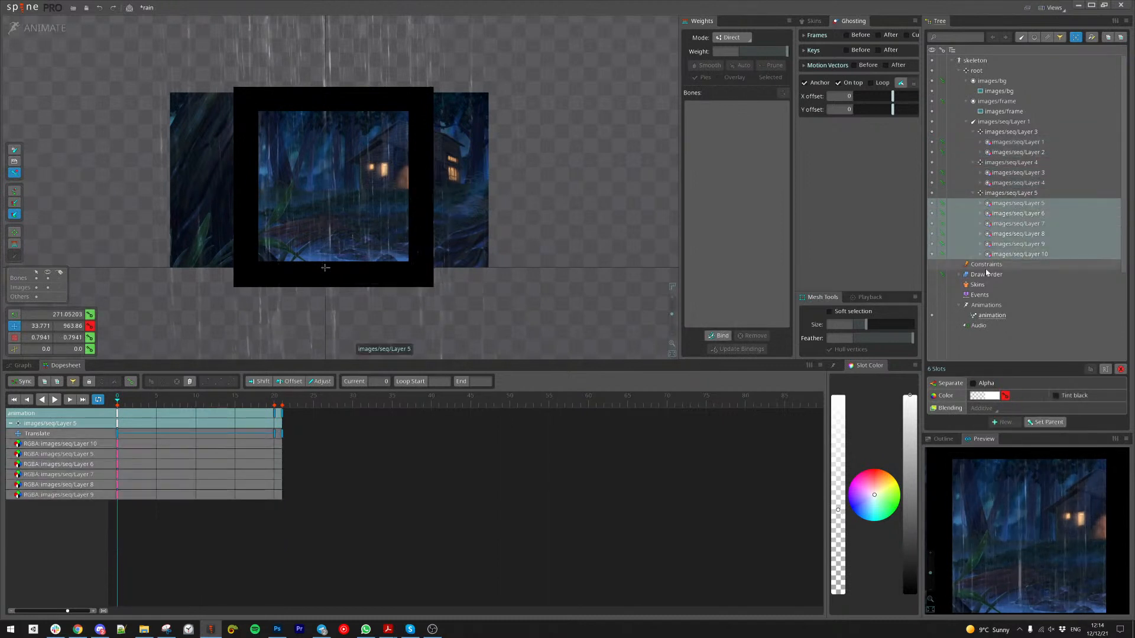
{"action": "left_click_drag", "start_coordinate": [837, 556], "coordinate": [842, 541]}
{"action": "left_click", "coordinate": [1016, 183]}
{"action": "left_click", "coordinate": [1017, 173], "text": "shift"}
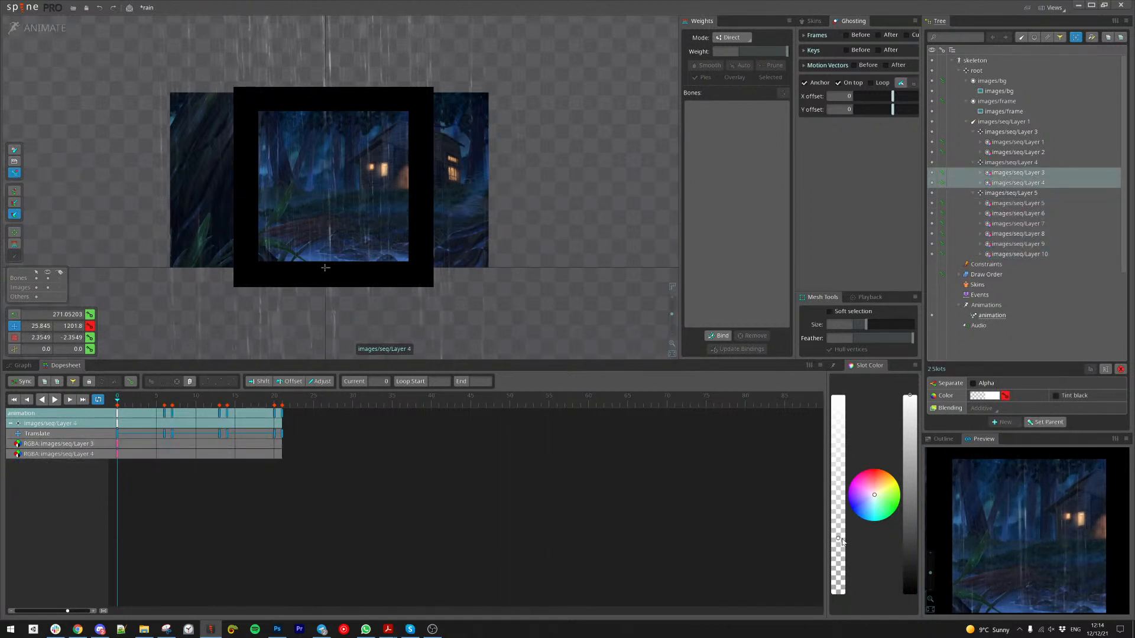
{"action": "scroll", "coordinate": [1012, 532], "scroll_direction": "up", "scroll_amount": 3}
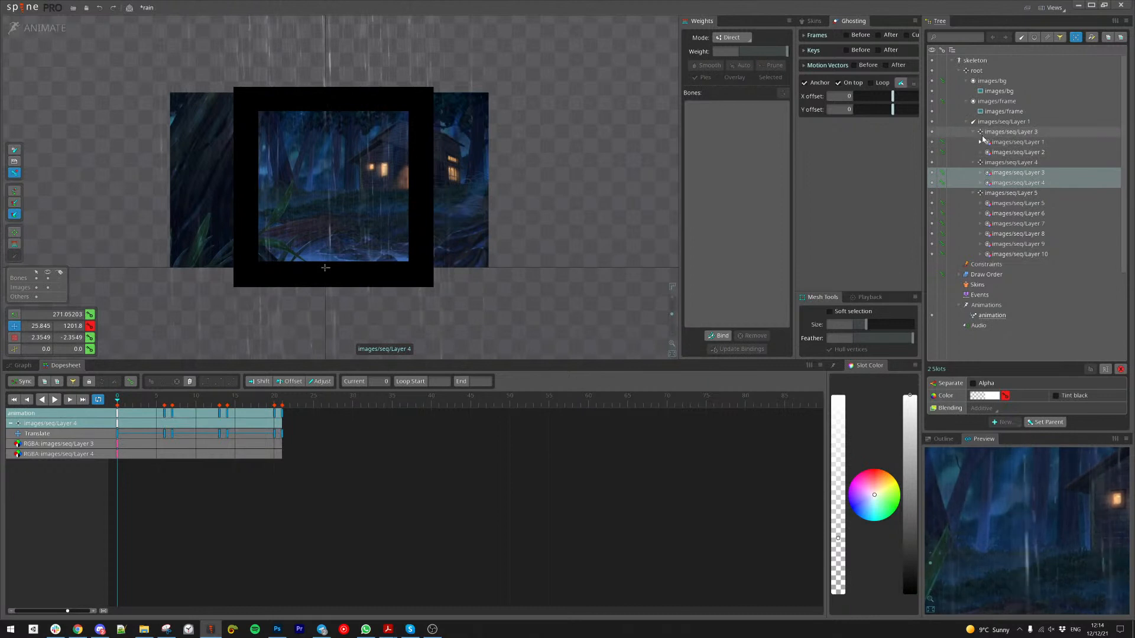
Step: In setup mode, rename the bone images/seq/Layer 4 to foreground
{"action": "left_click", "coordinate": [26, 24]}
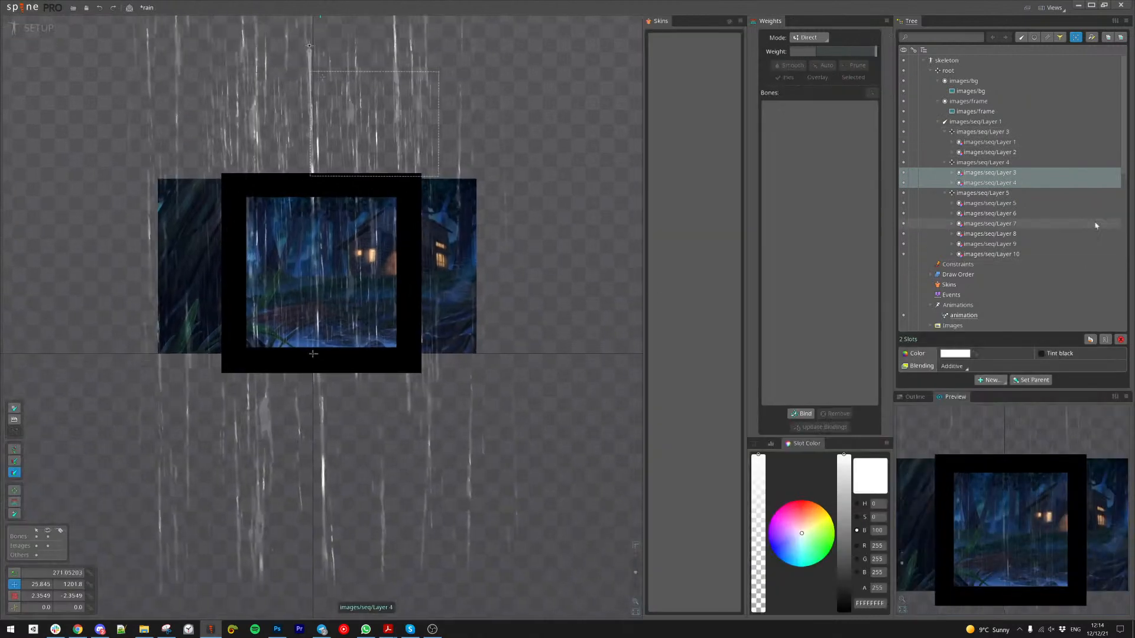
{"action": "left_click", "coordinate": [988, 132]}
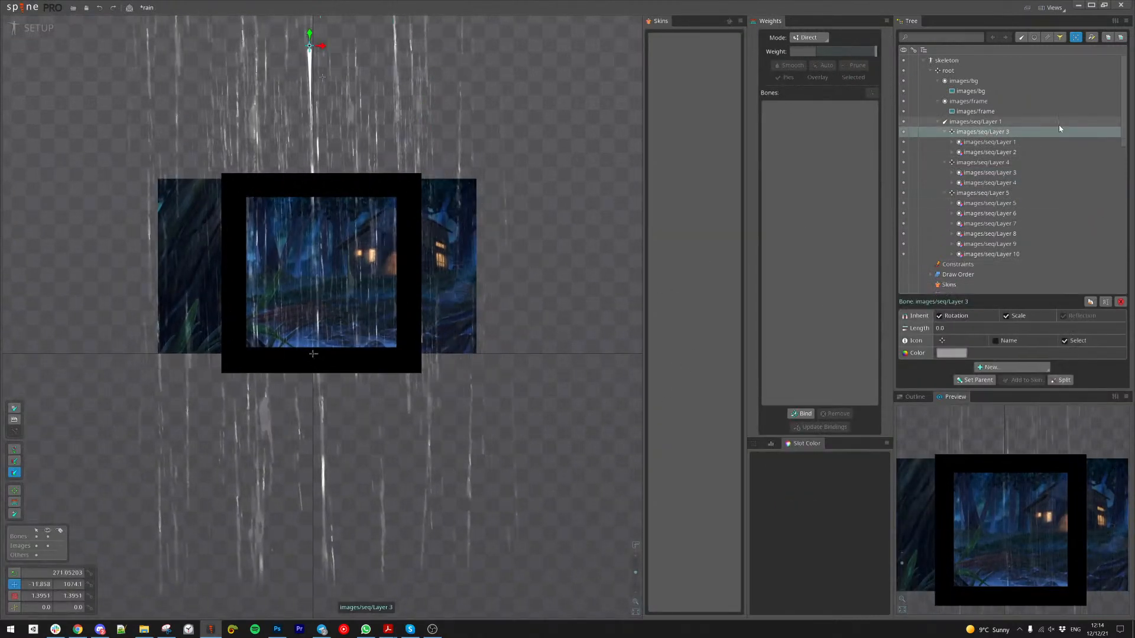
{"action": "left_click", "coordinate": [983, 163]}
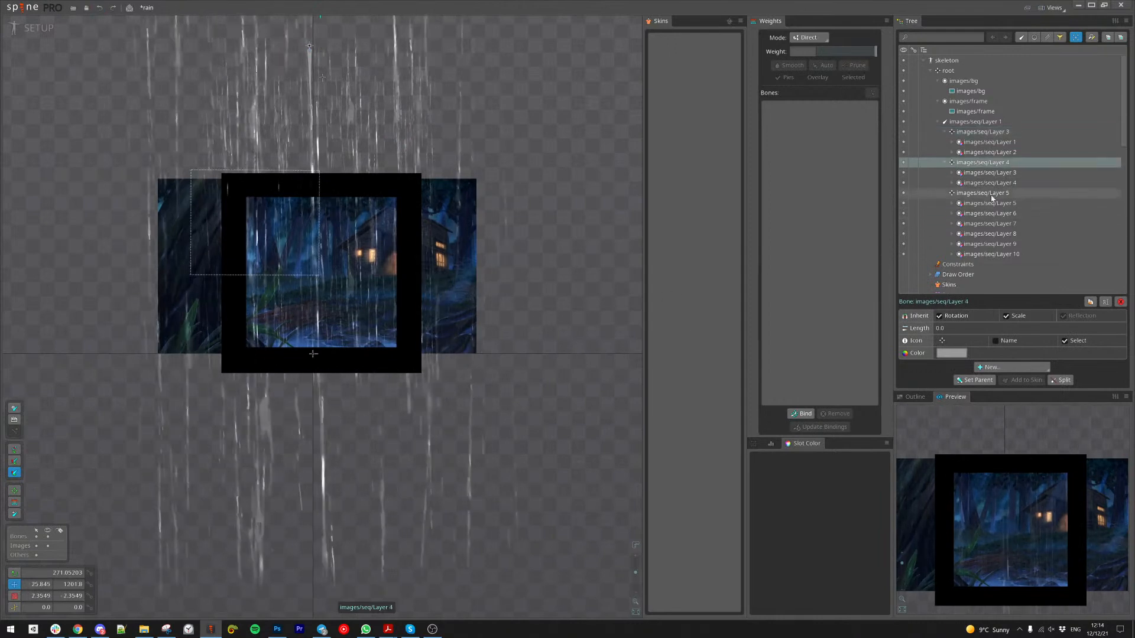
{"action": "double_click", "coordinate": [979, 166]}
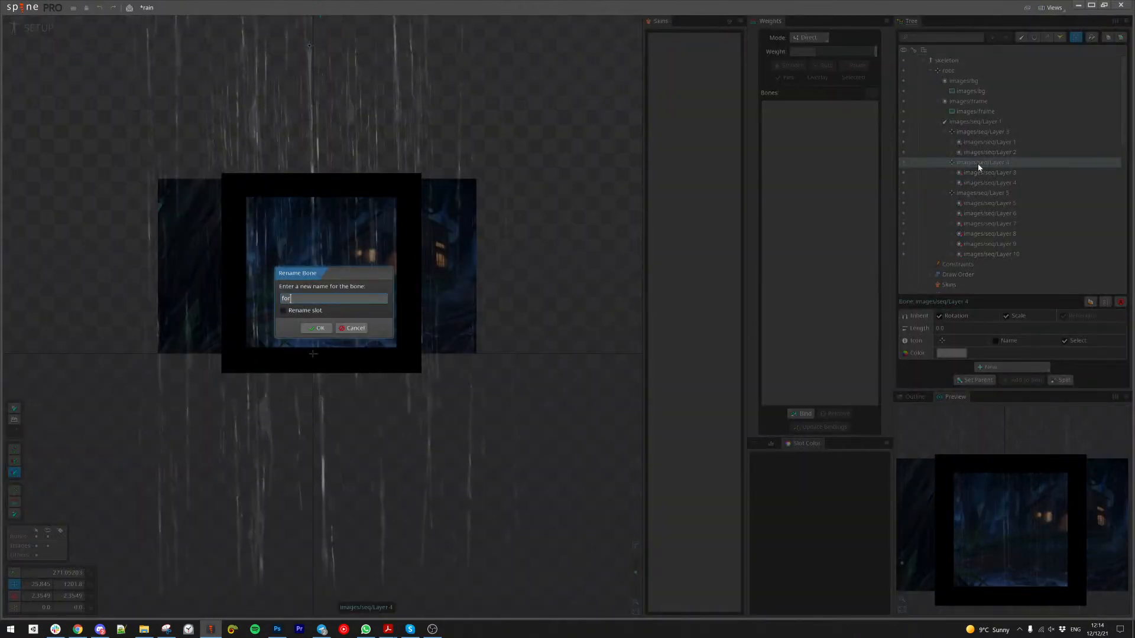
{"action": "type", "text": "foreground\\"}
{"action": "key", "text": "Return"}
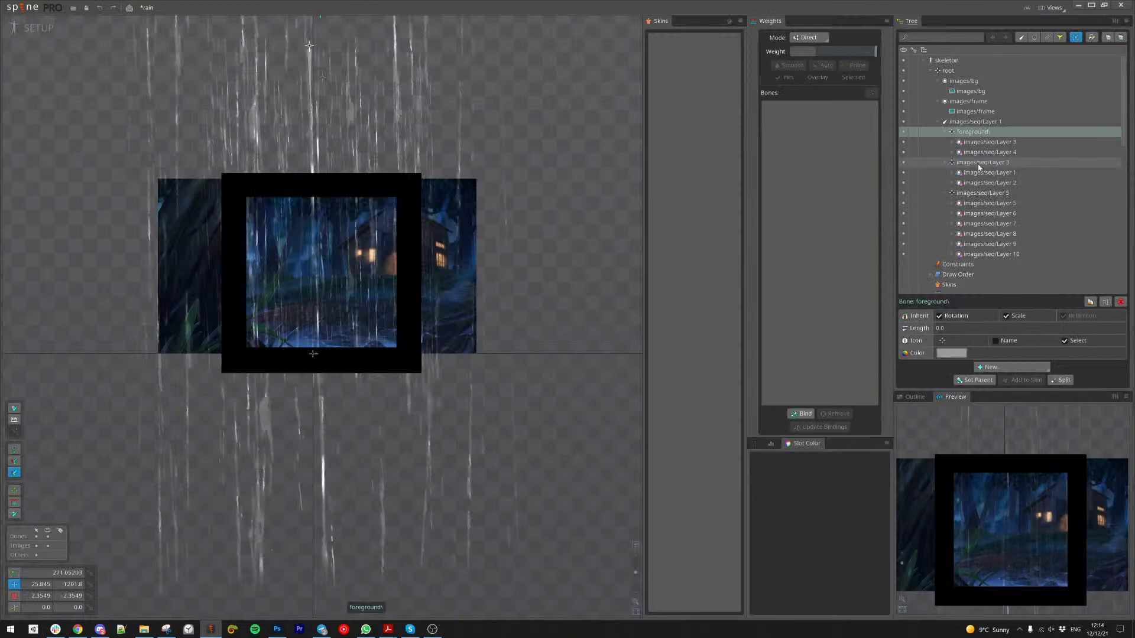
{"action": "double_click", "coordinate": [992, 134]}
{"action": "key", "text": "BackSpace"}
{"action": "key", "text": "Return"}
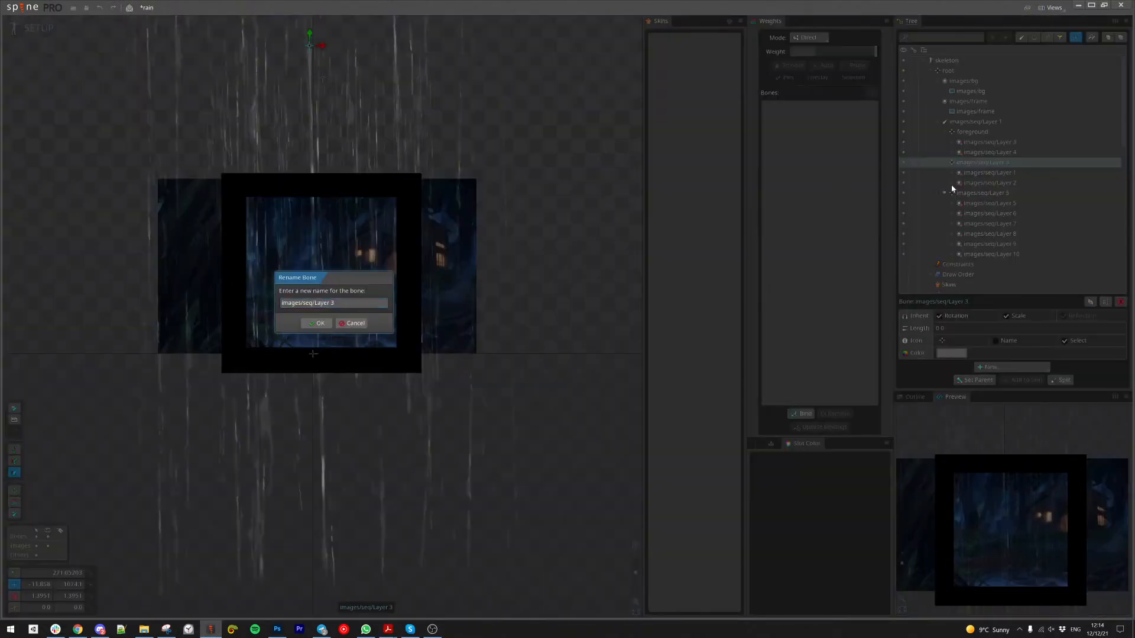
Step: Rename the bone images/seq/Layer 3 to mid
{"action": "key", "text": "Return"}
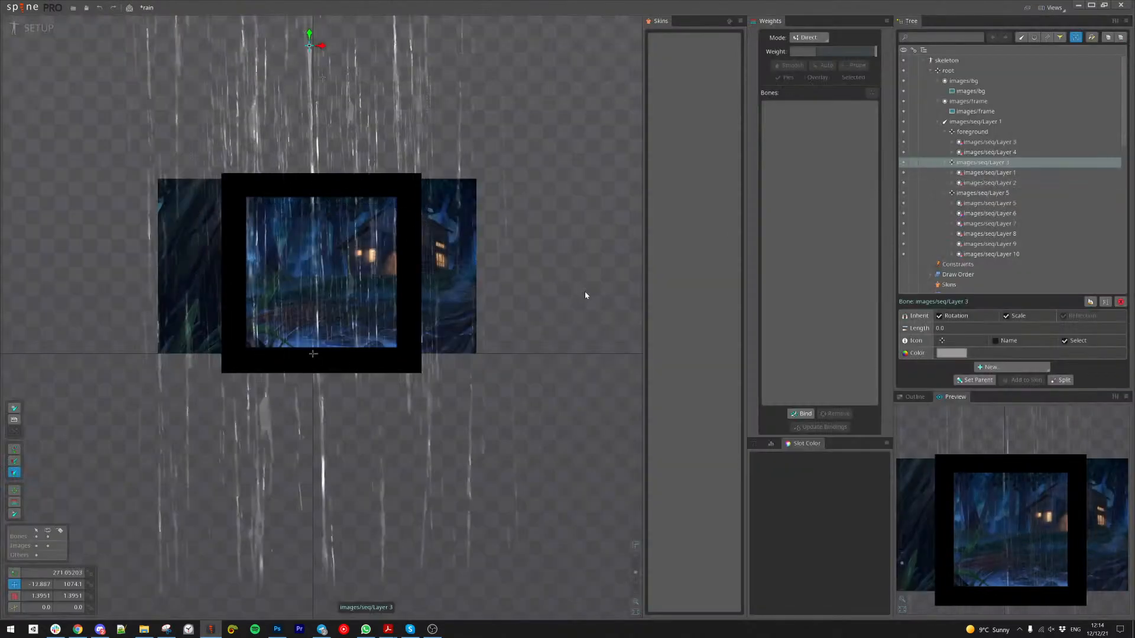
{"action": "double_click", "coordinate": [991, 164]}
{"action": "type", "text": "mid"}
{"action": "key", "text": "Return"}
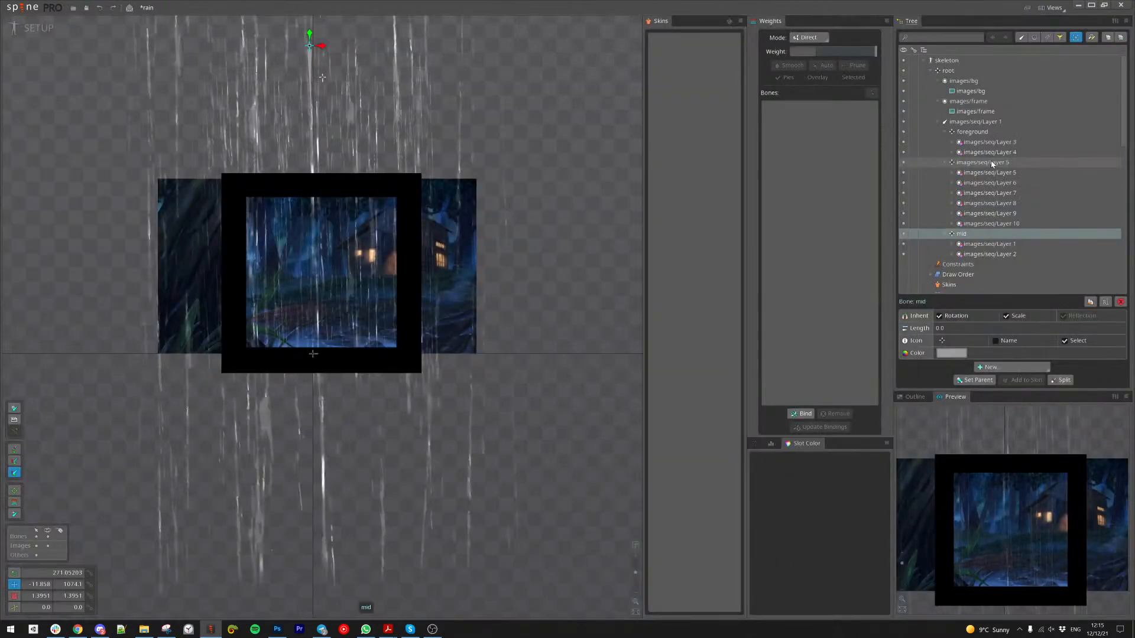
Step: Rename the bone images/seq/Layer 5 to background
{"action": "double_click", "coordinate": [992, 164]}
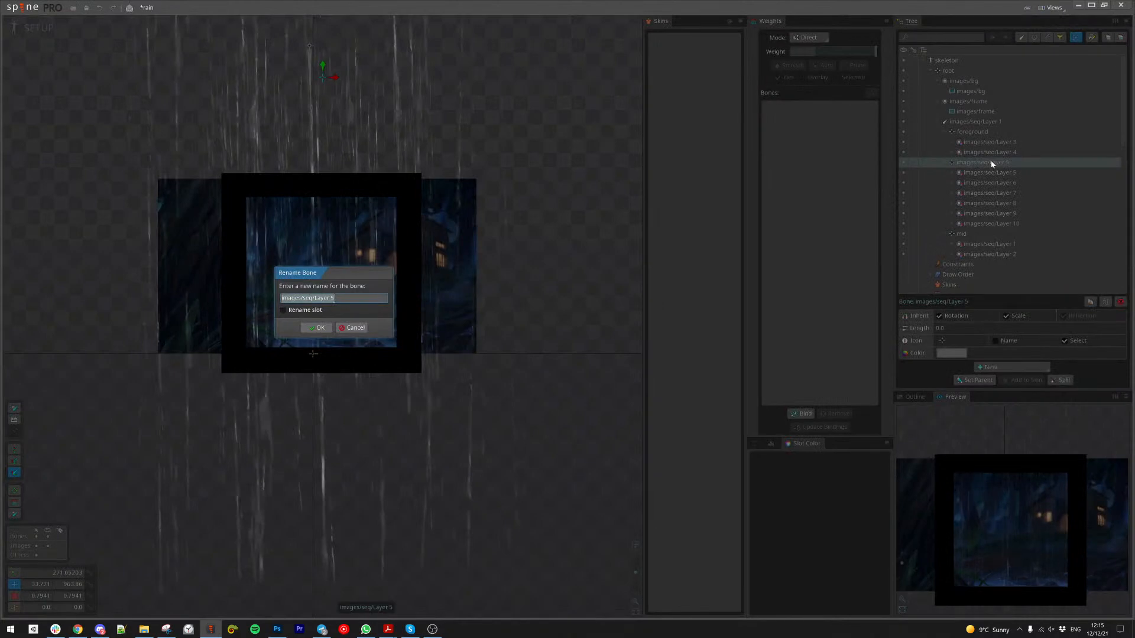
{"action": "type", "text": "background"}
{"action": "key", "text": "Return"}
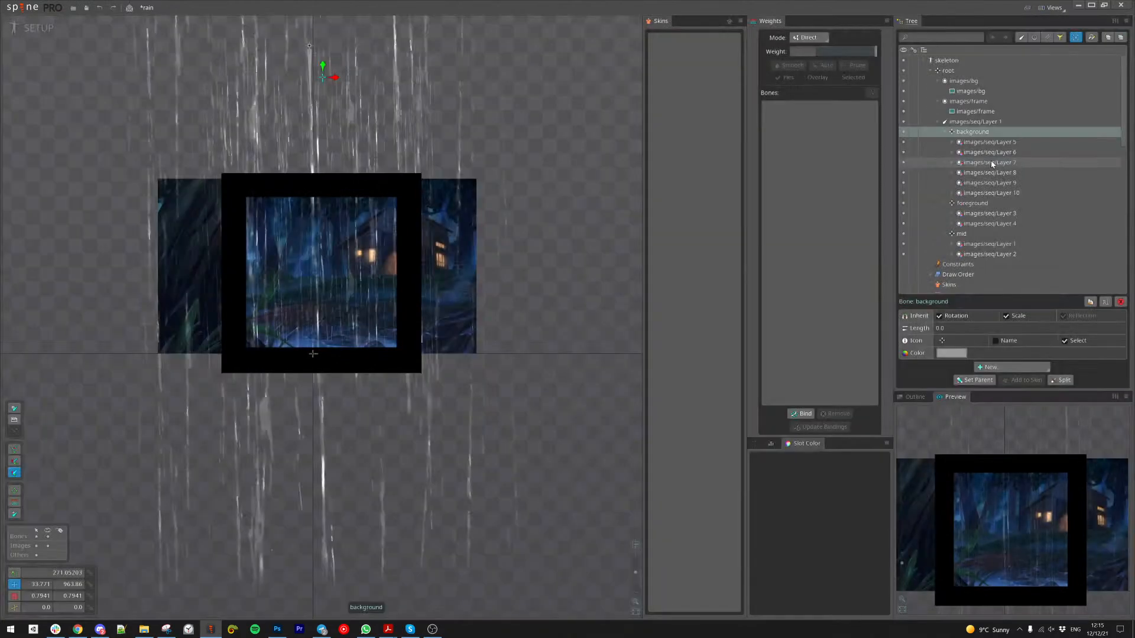
Step: Return to animation mode and collapse the background, foreground and mid bones in the tree
{"action": "scroll", "coordinate": [598, 329], "scroll_direction": "down", "scroll_amount": 3}
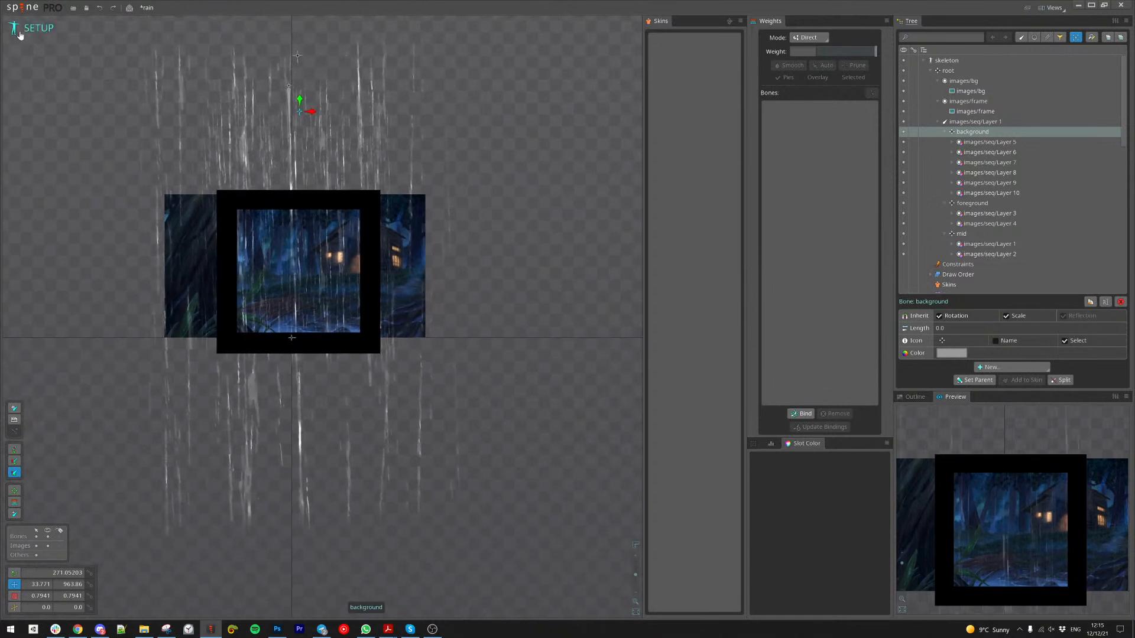
{"action": "left_click", "coordinate": [19, 33]}
{"action": "scroll", "coordinate": [443, 277], "scroll_direction": "up", "scroll_amount": 3}
{"action": "double_click", "coordinate": [1001, 133]}
{"action": "right_click", "coordinate": [1002, 143]}
{"action": "right_click", "coordinate": [995, 153]}
Step: Play the animation and view the background rain on its own, with the foreground and mid bones hidden
{"action": "key", "text": "d"}
{"action": "left_click_drag", "start_coordinate": [506, 214], "coordinate": [597, 252]}
{"action": "scroll", "coordinate": [567, 247], "scroll_direction": "up", "scroll_amount": 1}
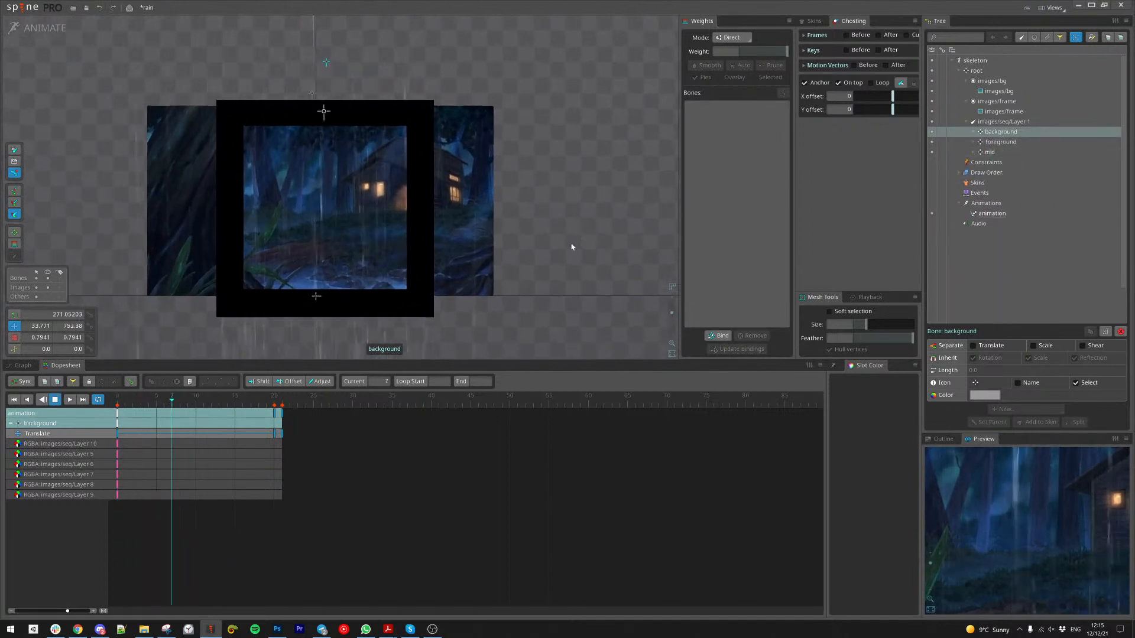
{"action": "scroll", "coordinate": [564, 244], "scroll_direction": "up", "scroll_amount": 1}
{"action": "scroll", "coordinate": [564, 245], "scroll_direction": "up", "scroll_amount": 2}
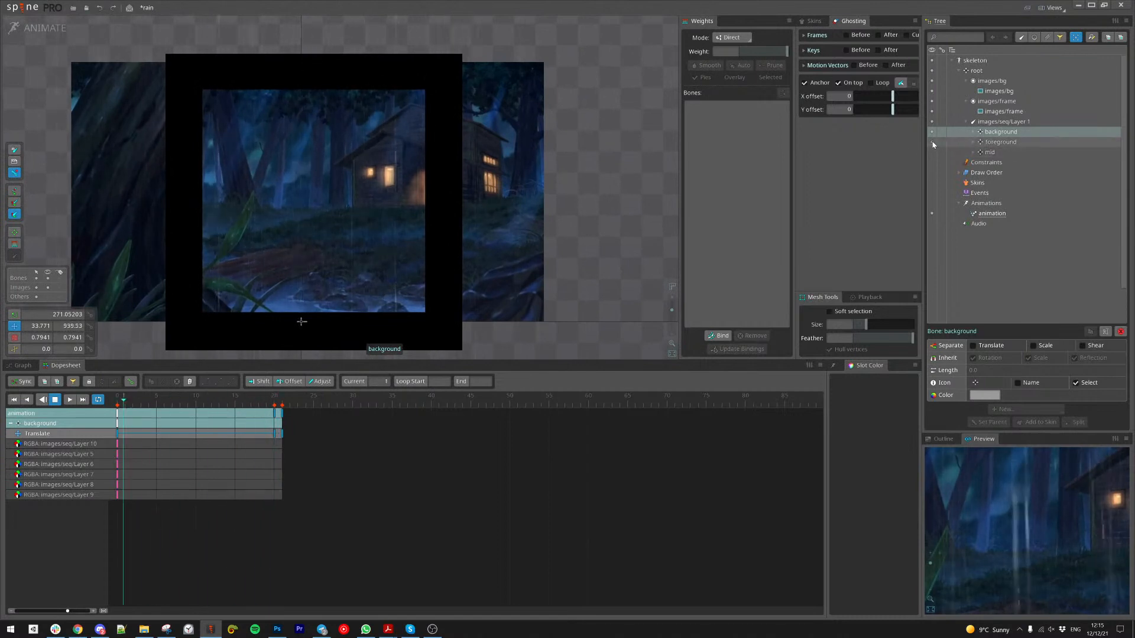
{"action": "left_click", "coordinate": [932, 143]}
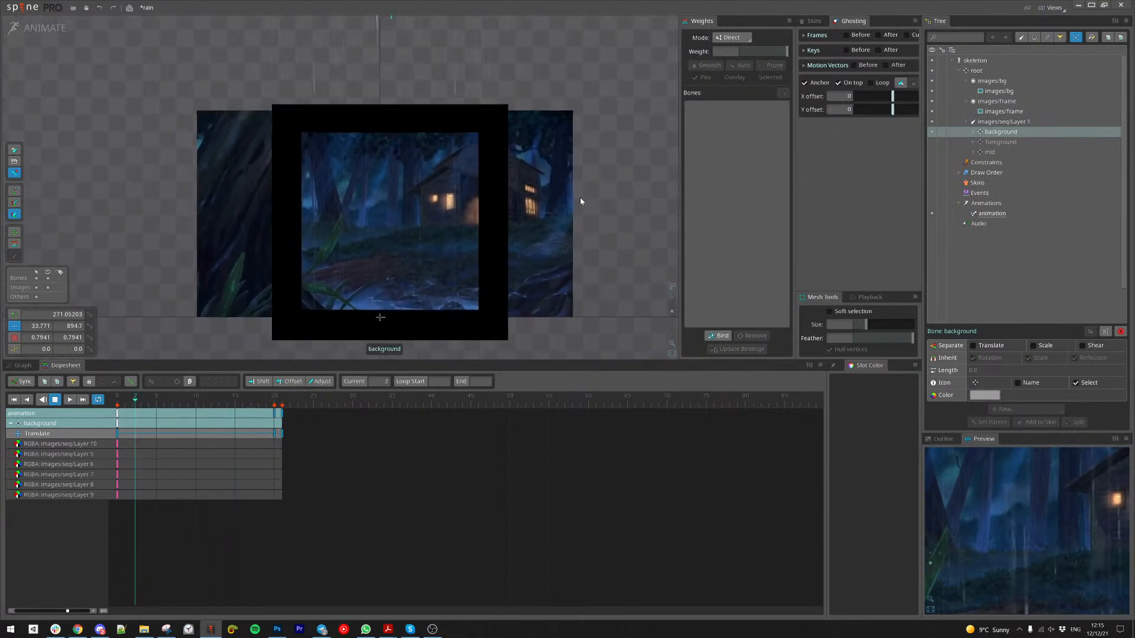
Step: Hide the background bone, show the foreground bone, and preview the foreground rain alone
{"action": "left_click", "coordinate": [932, 132]}
{"action": "left_click", "coordinate": [932, 142]}
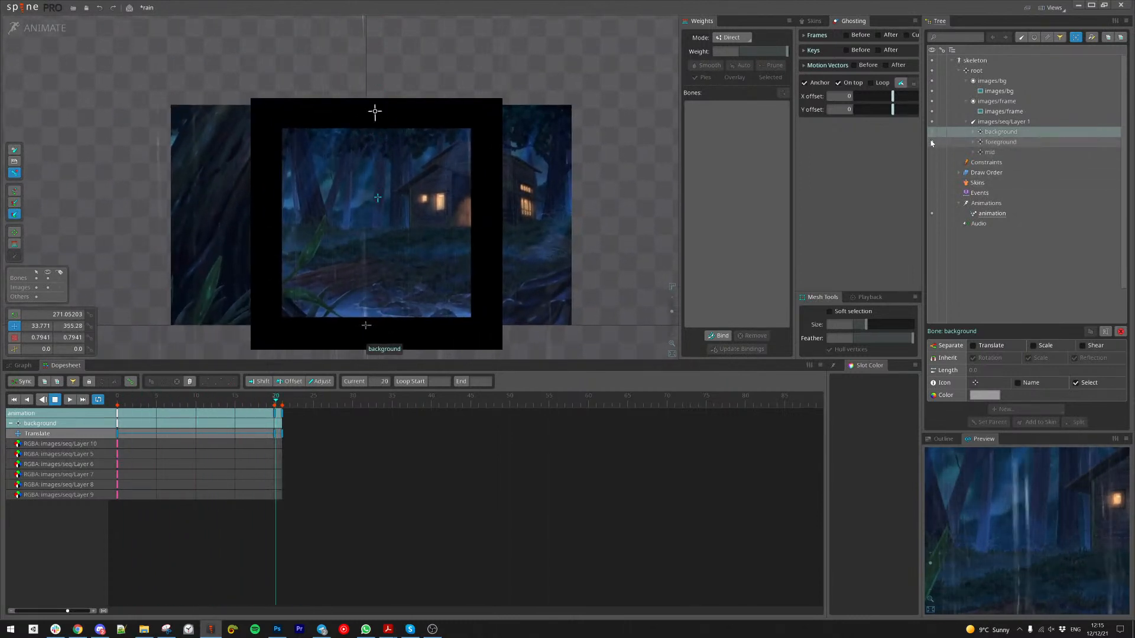
{"action": "left_click_drag", "start_coordinate": [632, 230], "coordinate": [560, 231]}
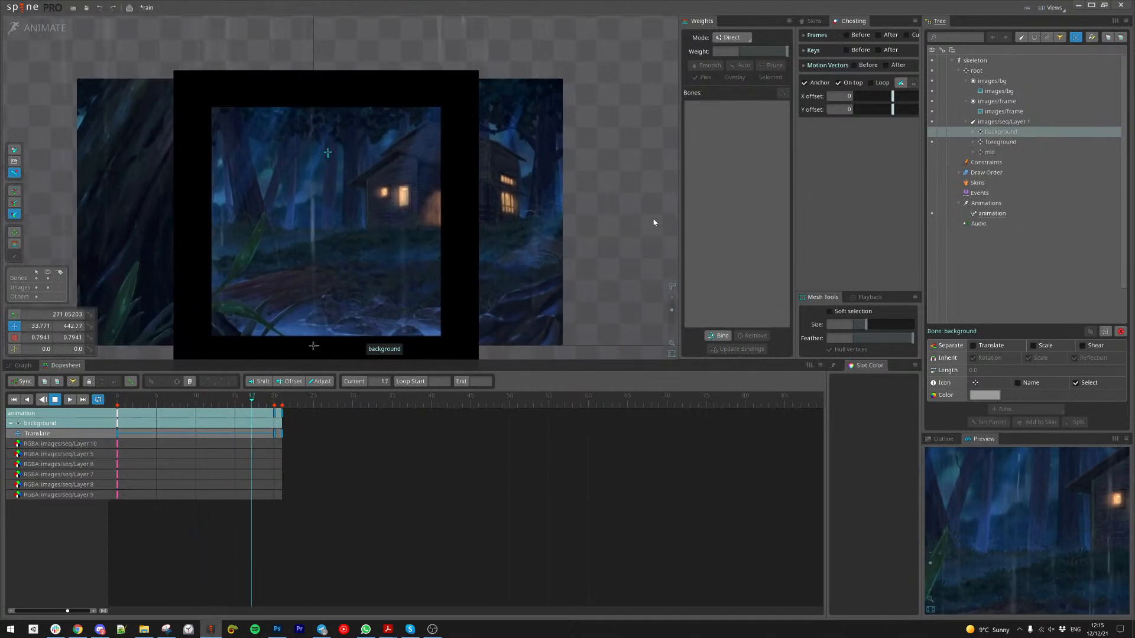
{"action": "key", "text": "d"}
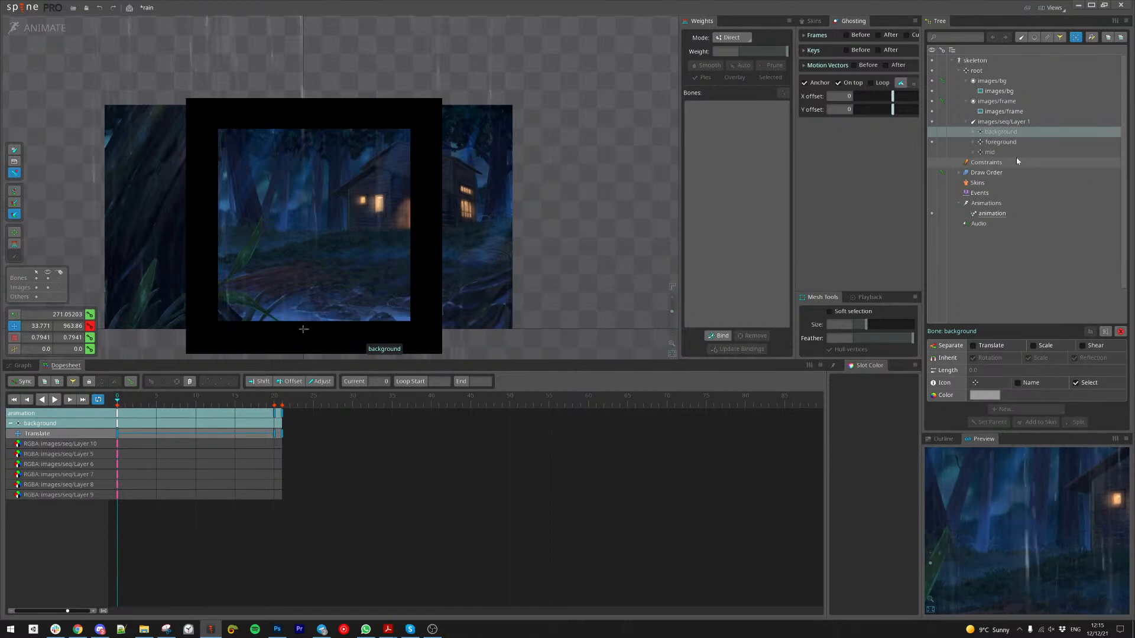
Step: Expand the background bone and select its six slots, images/seq/Layer 5 through images/seq/Layer 10
{"action": "left_click", "coordinate": [974, 132]}
{"action": "left_click", "coordinate": [1016, 142]}
{"action": "left_click", "coordinate": [1015, 193], "text": "shift"}
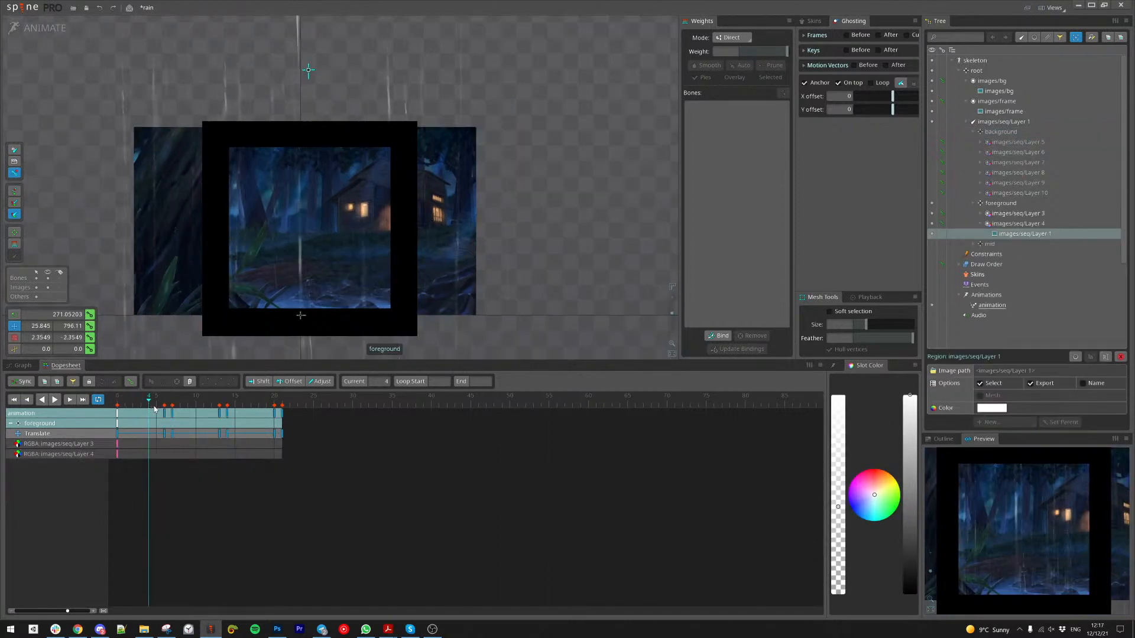
Step: Scrub and play the animation to check the foreground rain's motion, collapsing the foreground bone in the tree
{"action": "left_click_drag", "start_coordinate": [155, 407], "coordinate": [202, 417]}
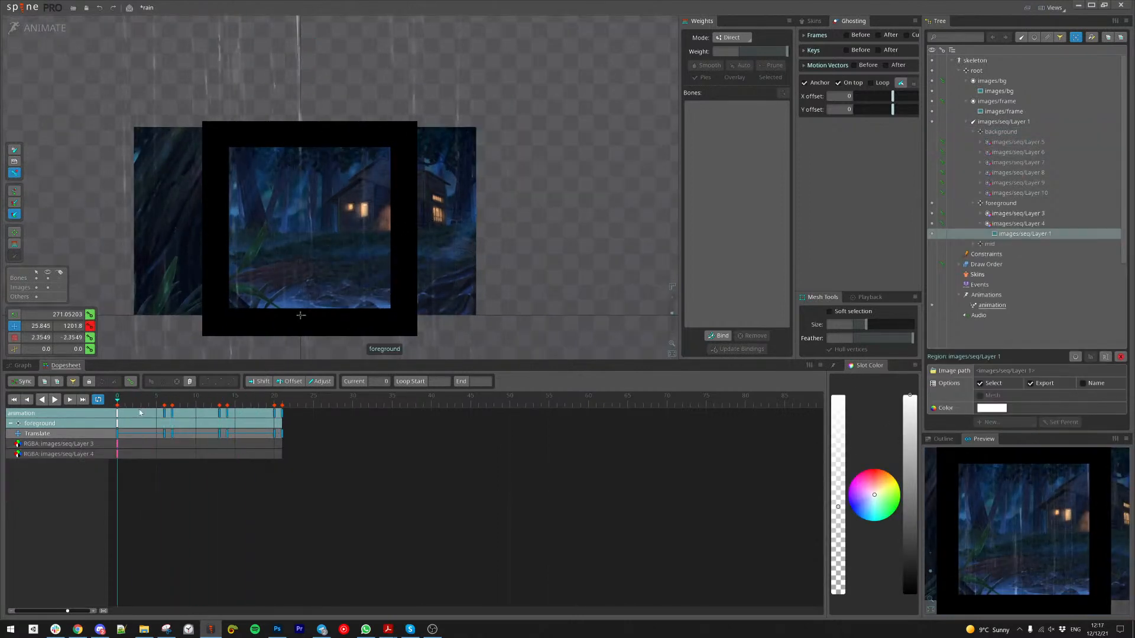
{"action": "right_click", "coordinate": [999, 203]}
{"action": "key", "text": "d"}
{"action": "key", "text": "d"}
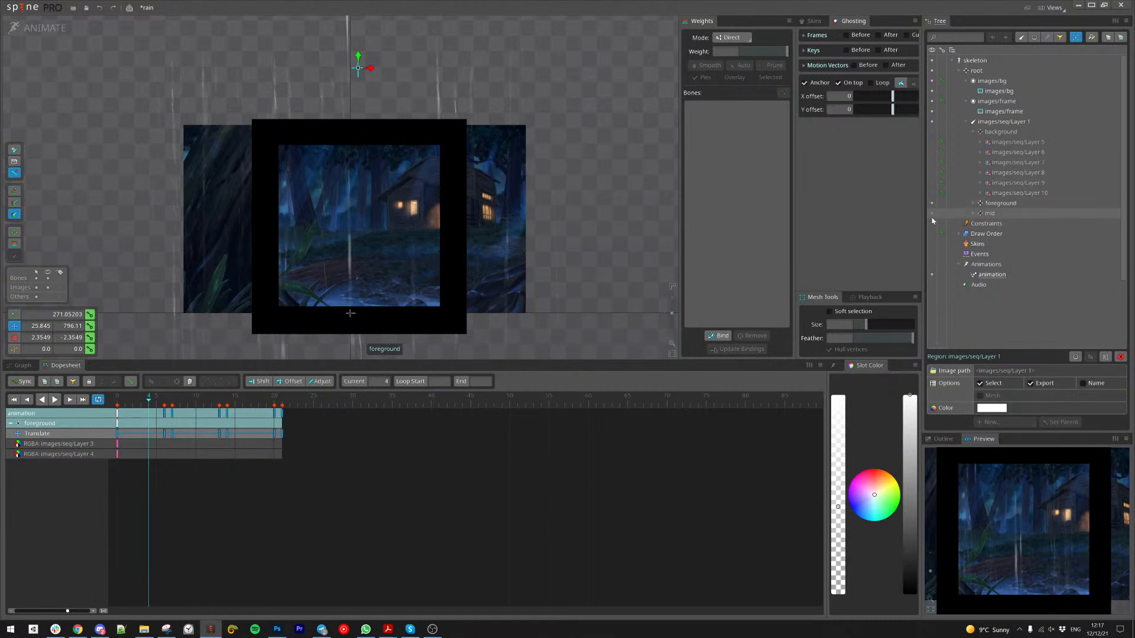
Step: Expand the mid bone, select its two slots, and preview the mid rain together with the foreground rain from frame 0
{"action": "left_click", "coordinate": [973, 214]}
{"action": "left_click", "coordinate": [117, 400]}
{"action": "left_click", "coordinate": [1005, 234]}
{"action": "left_click", "coordinate": [1003, 225], "text": "ctrl"}
{"action": "key", "text": "d"}
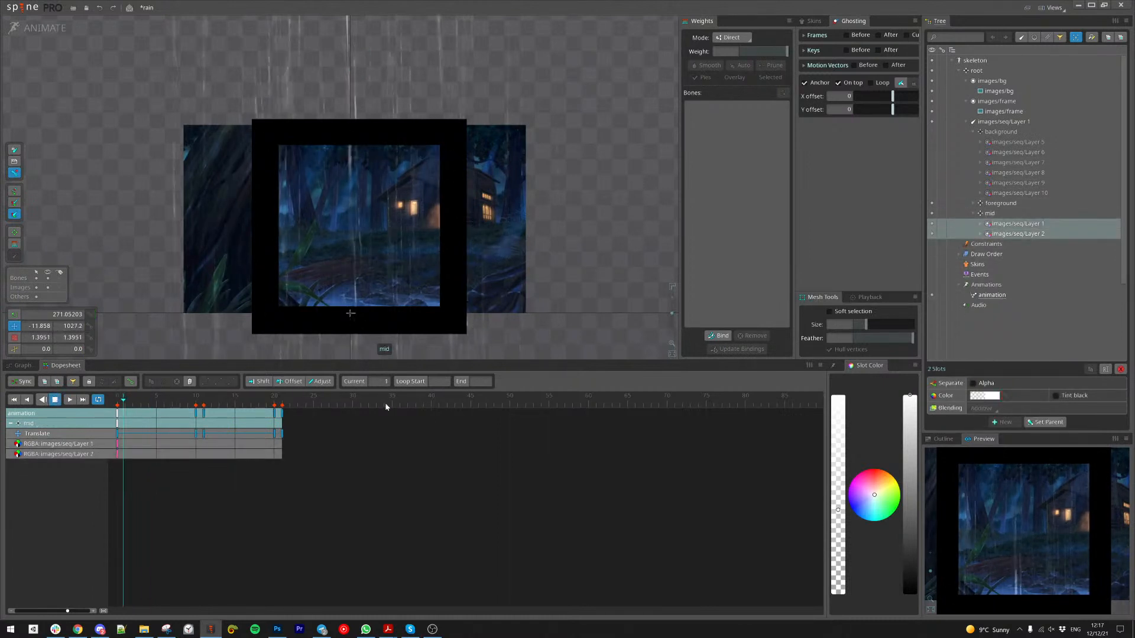
{"action": "key", "text": "d"}
Step: Hide the foreground bone and preview the mid rain alone from frame 0
{"action": "left_click", "coordinate": [117, 402]}
{"action": "left_click", "coordinate": [932, 204]}
{"action": "key", "text": "d"}
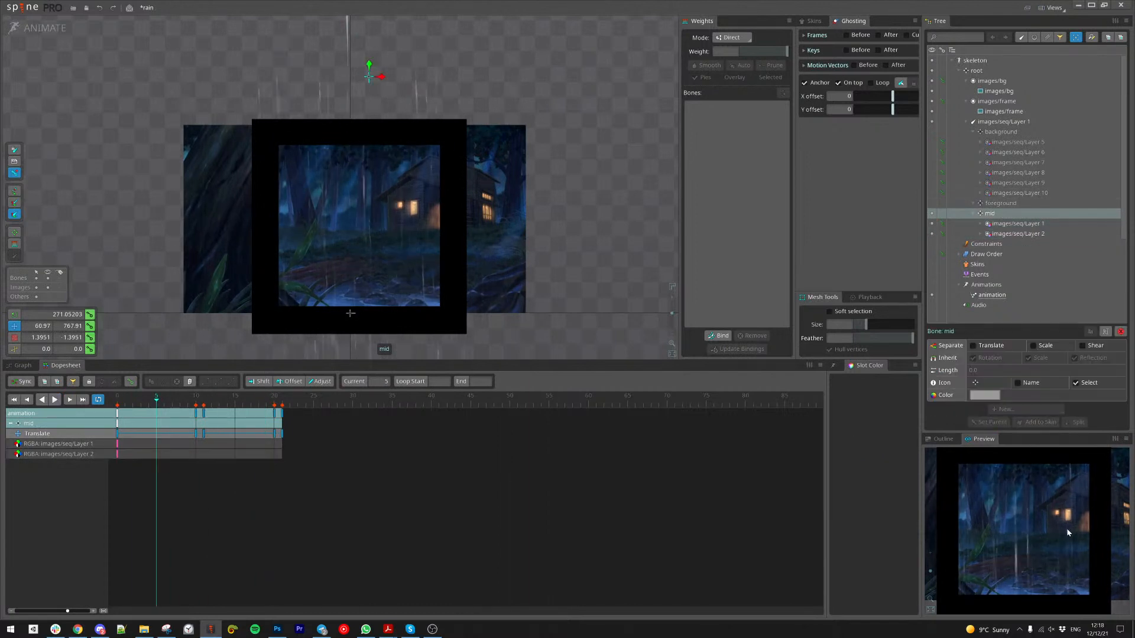
{"action": "scroll", "coordinate": [532, 293], "scroll_direction": "down", "scroll_amount": 4}
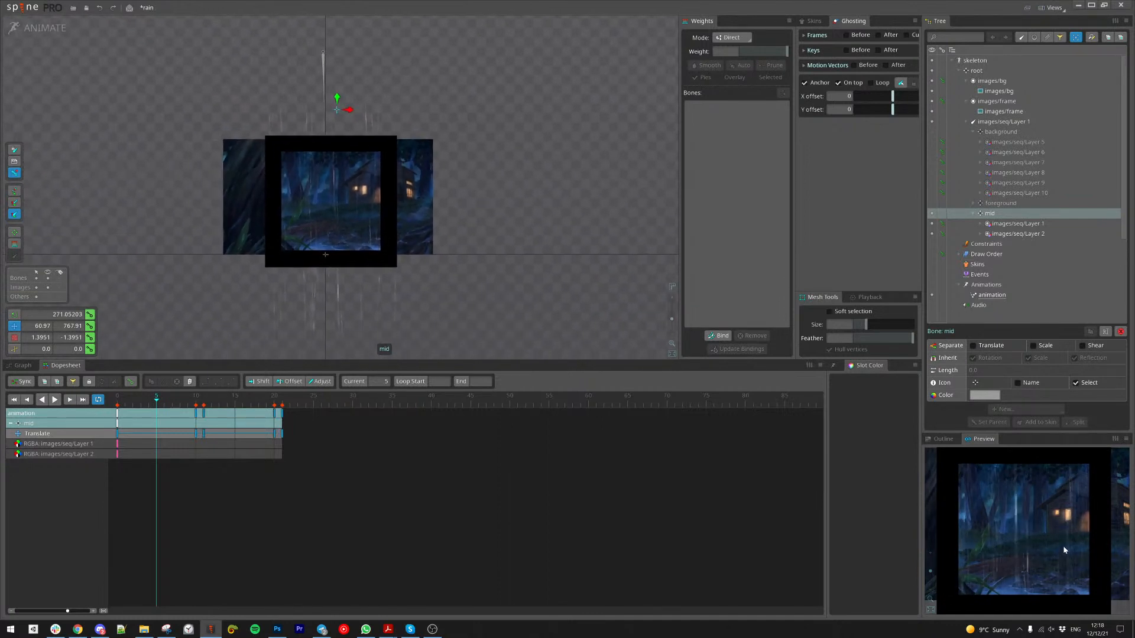
{"action": "left_click_drag", "start_coordinate": [555, 282], "coordinate": [591, 304]}
{"action": "scroll", "coordinate": [354, 254], "scroll_direction": "up", "scroll_amount": 1}
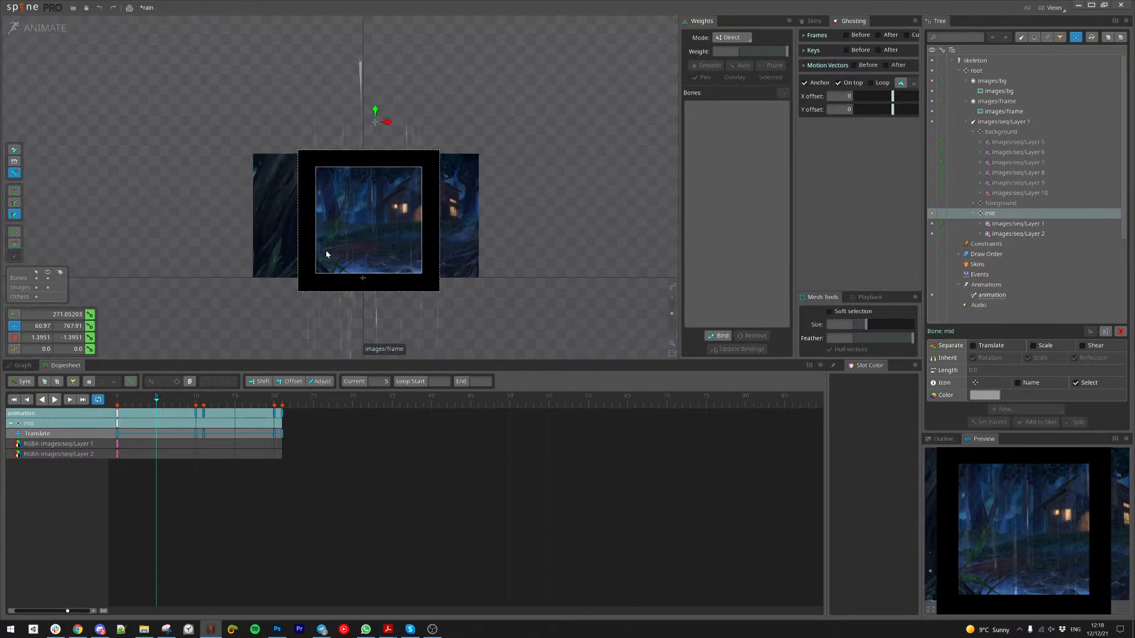
{"action": "scroll", "coordinate": [373, 248], "scroll_direction": "up", "scroll_amount": 3}
{"action": "left_click_drag", "start_coordinate": [641, 330], "coordinate": [583, 305]}
{"action": "scroll", "coordinate": [585, 306], "scroll_direction": "down", "scroll_amount": 1}
{"action": "left_click_drag", "start_coordinate": [593, 204], "coordinate": [586, 298]}
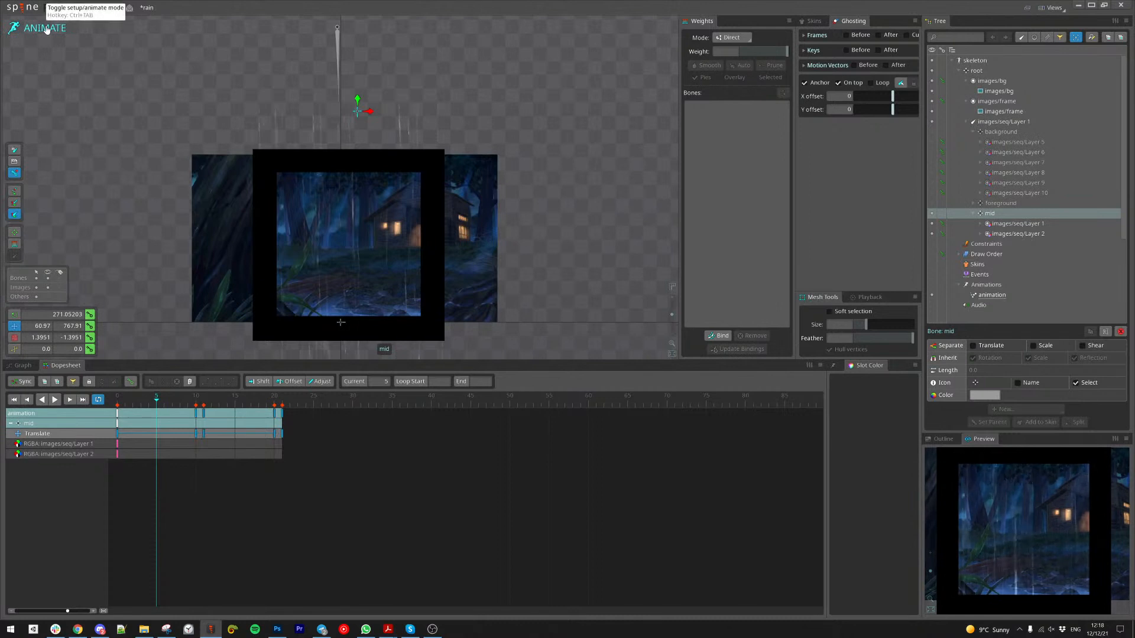
{"action": "scroll", "coordinate": [165, 125], "scroll_direction": "up", "scroll_amount": 1}
{"action": "left_click_drag", "start_coordinate": [348, 172], "coordinate": [277, 169]}
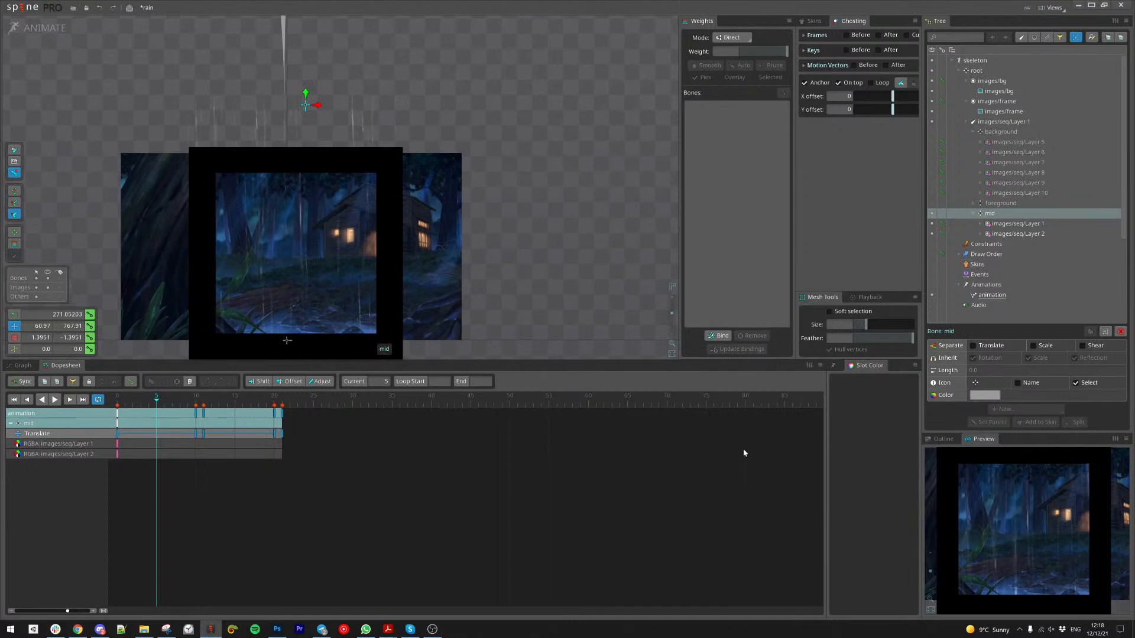
Step: Switch to setup mode and collapse the seq folder under Images to reach the ripple and splash_up folders
{"action": "left_click", "coordinate": [39, 30]}
{"action": "left_click_drag", "start_coordinate": [356, 304], "coordinate": [385, 263]}
{"action": "scroll", "coordinate": [262, 287], "scroll_direction": "up", "scroll_amount": 2}
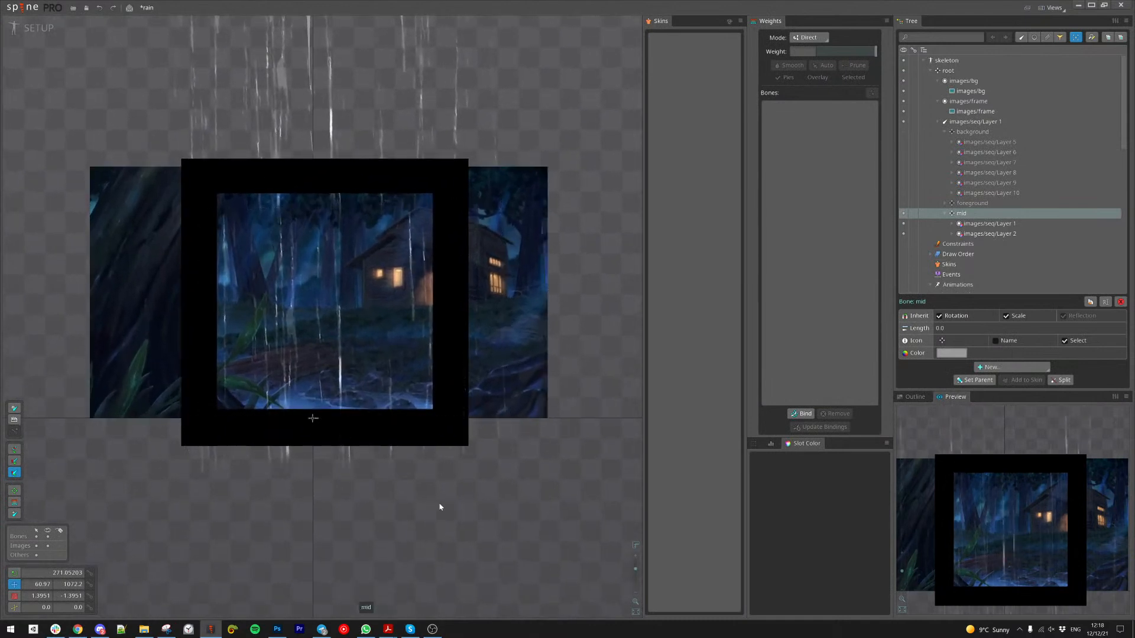
{"action": "scroll", "coordinate": [986, 264], "scroll_direction": "down", "scroll_amount": 5}
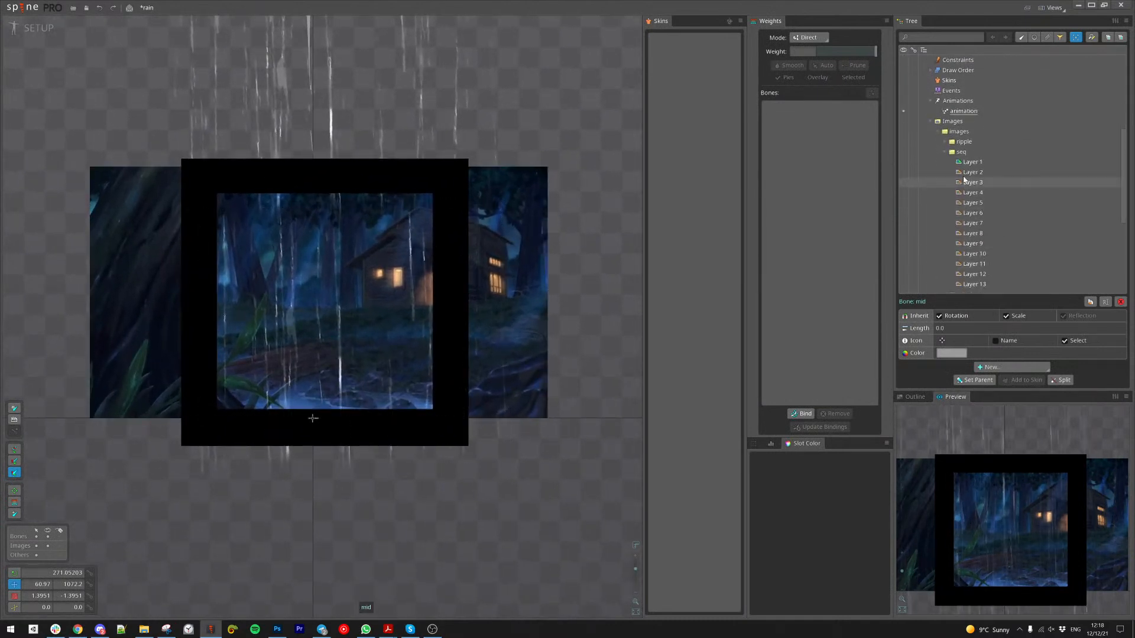
{"action": "left_click", "coordinate": [945, 151]}
{"action": "scroll", "coordinate": [387, 407], "scroll_direction": "up", "scroll_amount": 1}
{"action": "scroll", "coordinate": [355, 408], "scroll_direction": "up", "scroll_amount": 1}
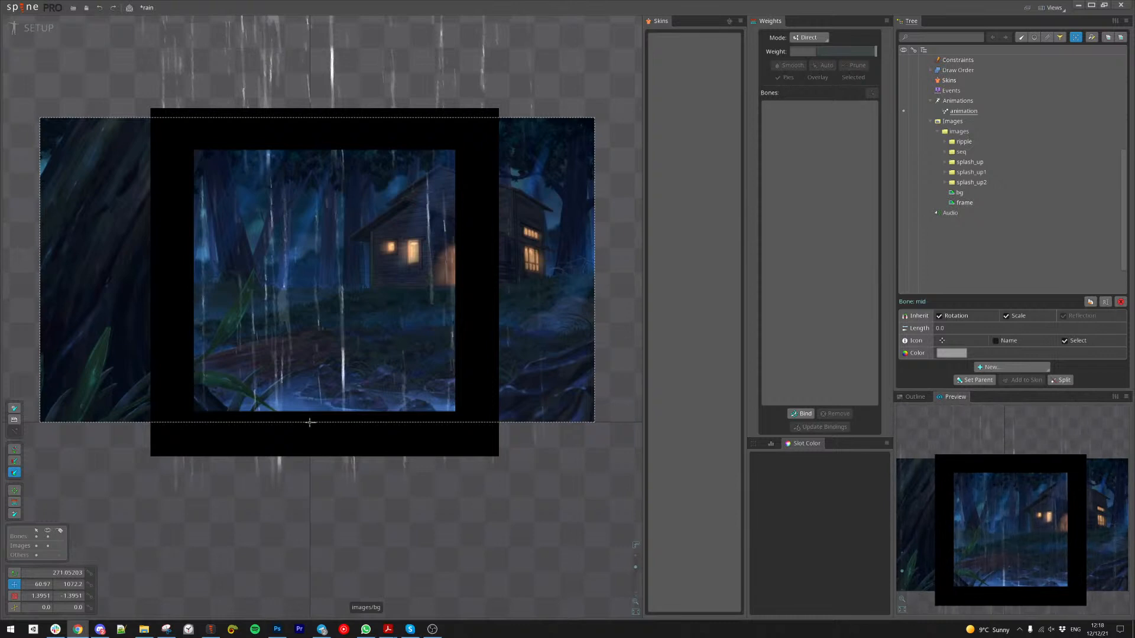
{"action": "left_click", "coordinate": [310, 422]}
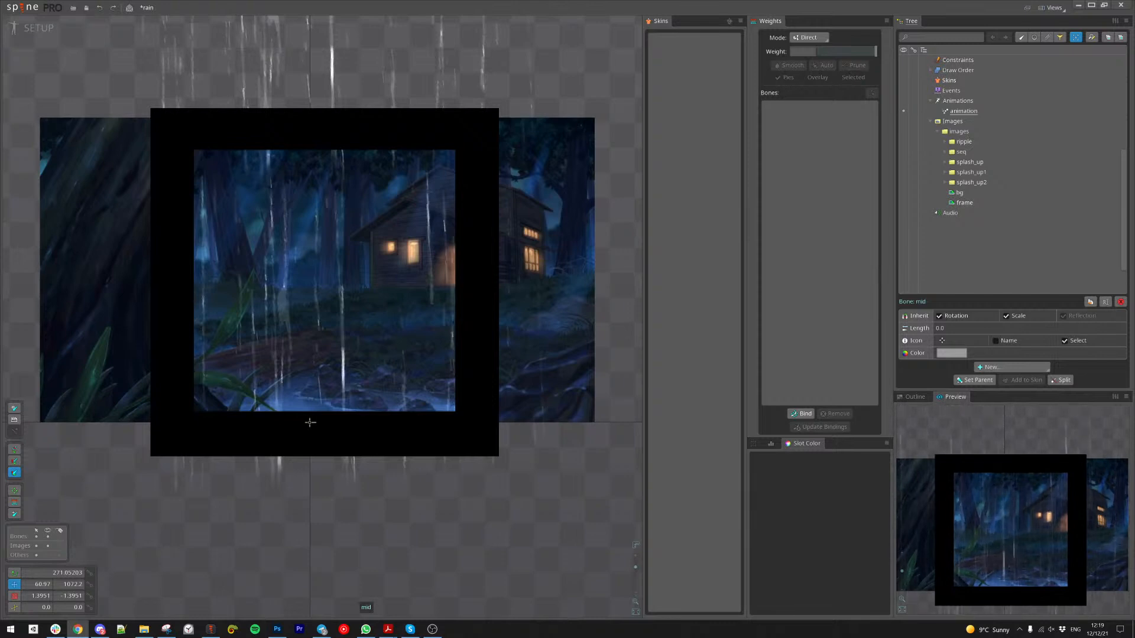
{"action": "scroll", "coordinate": [424, 504], "scroll_direction": "down", "scroll_amount": 2}
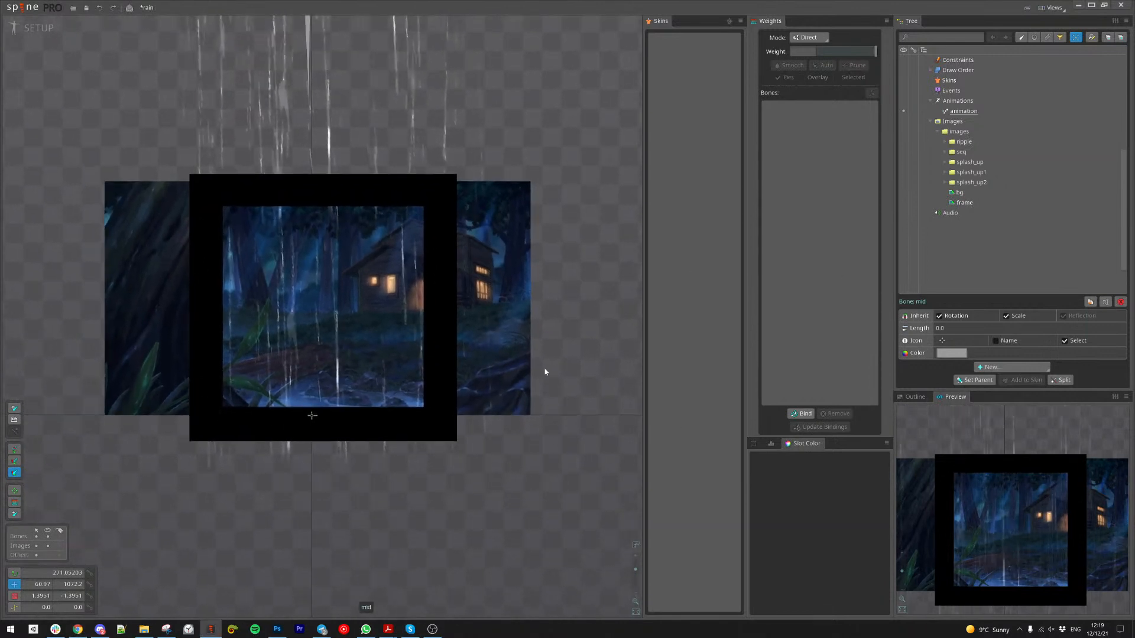
Step: Save the project and expand the ripple folder under Images to reach its numbered frames
{"action": "key", "text": "ctrl+s"}
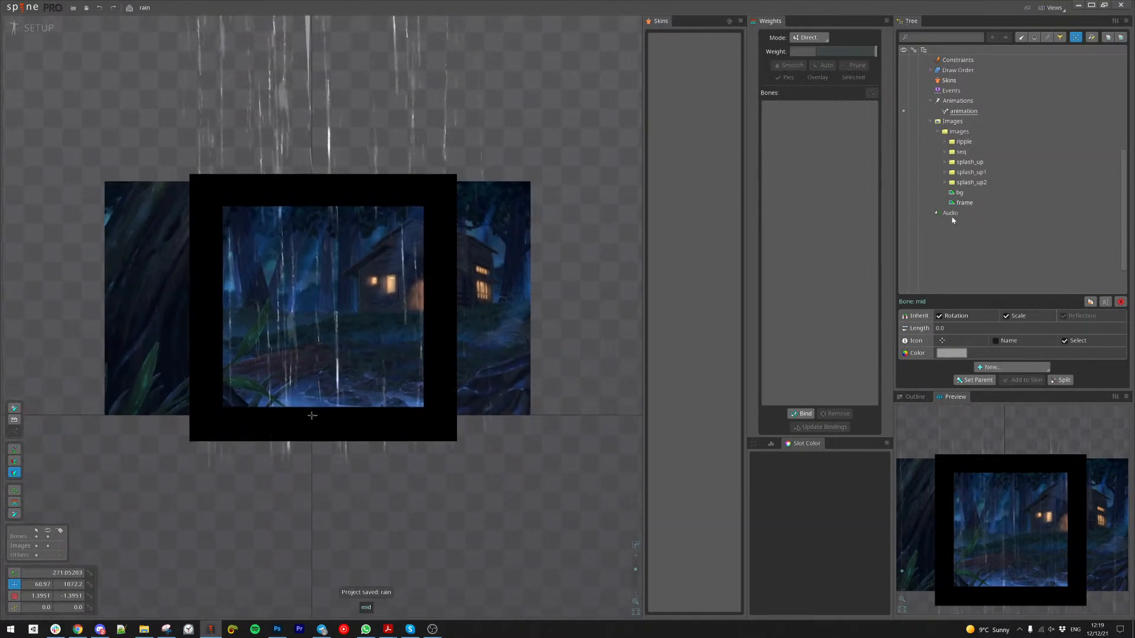
{"action": "left_click", "coordinate": [945, 153]}
{"action": "left_click", "coordinate": [944, 154]}
{"action": "left_click", "coordinate": [945, 143]}
{"action": "scroll", "coordinate": [323, 472], "scroll_direction": "down", "scroll_amount": 2}
{"action": "scroll", "coordinate": [329, 314], "scroll_direction": "up", "scroll_amount": 3}
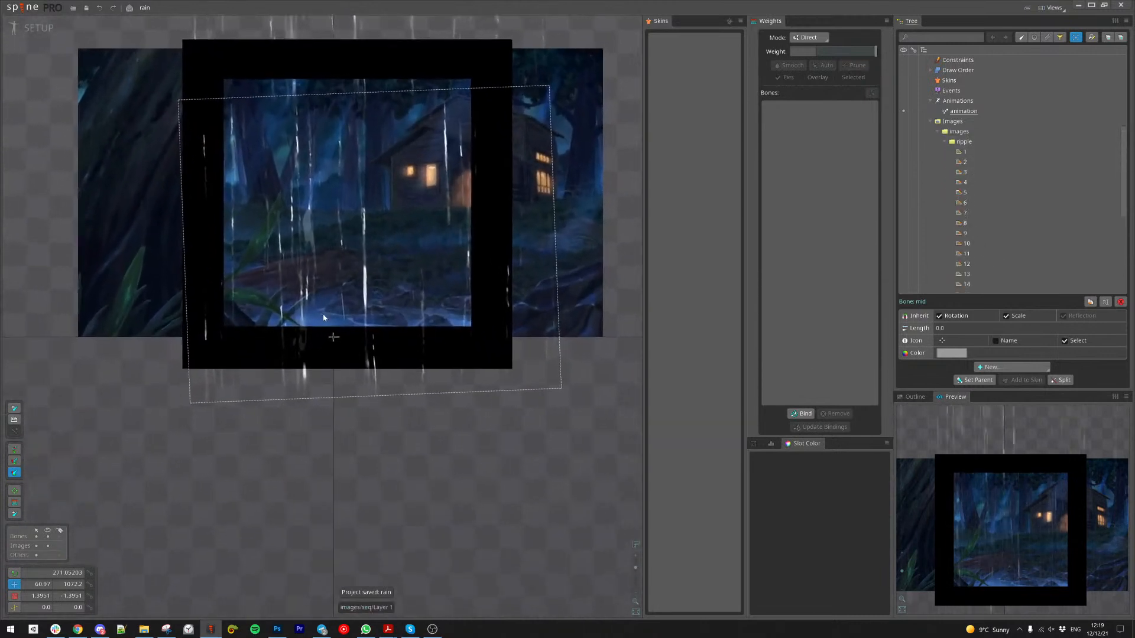
{"action": "scroll", "coordinate": [330, 313], "scroll_direction": "up", "scroll_amount": 4}
{"action": "scroll", "coordinate": [344, 392], "scroll_direction": "down", "scroll_amount": 2}
{"action": "scroll", "coordinate": [354, 414], "scroll_direction": "down", "scroll_amount": 2}
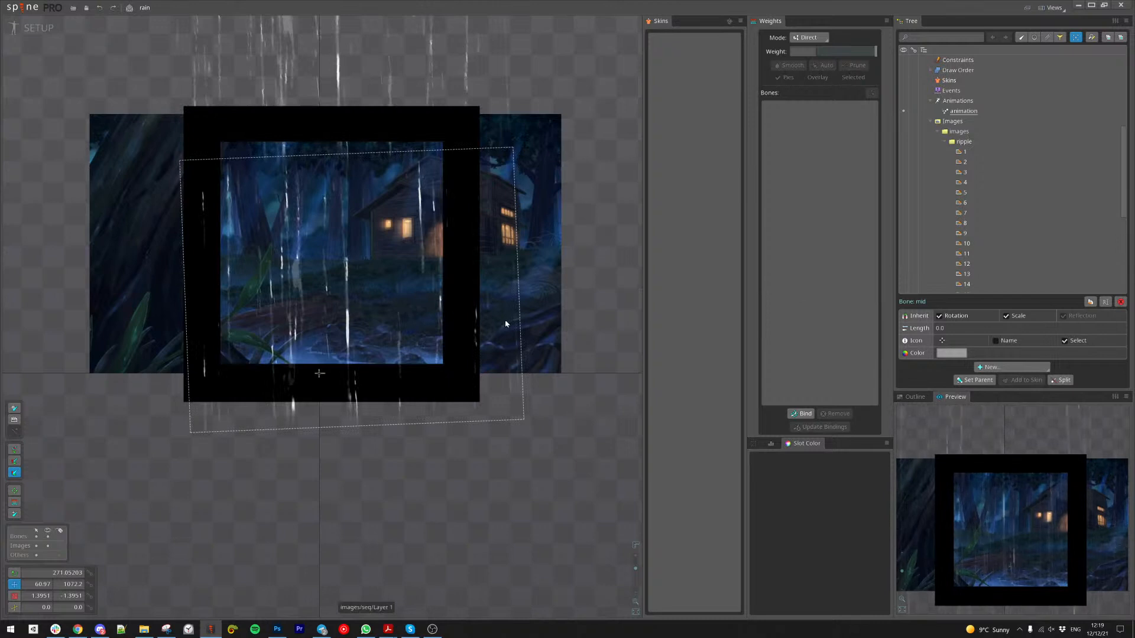
{"action": "left_click_drag", "start_coordinate": [567, 441], "coordinate": [538, 481]}
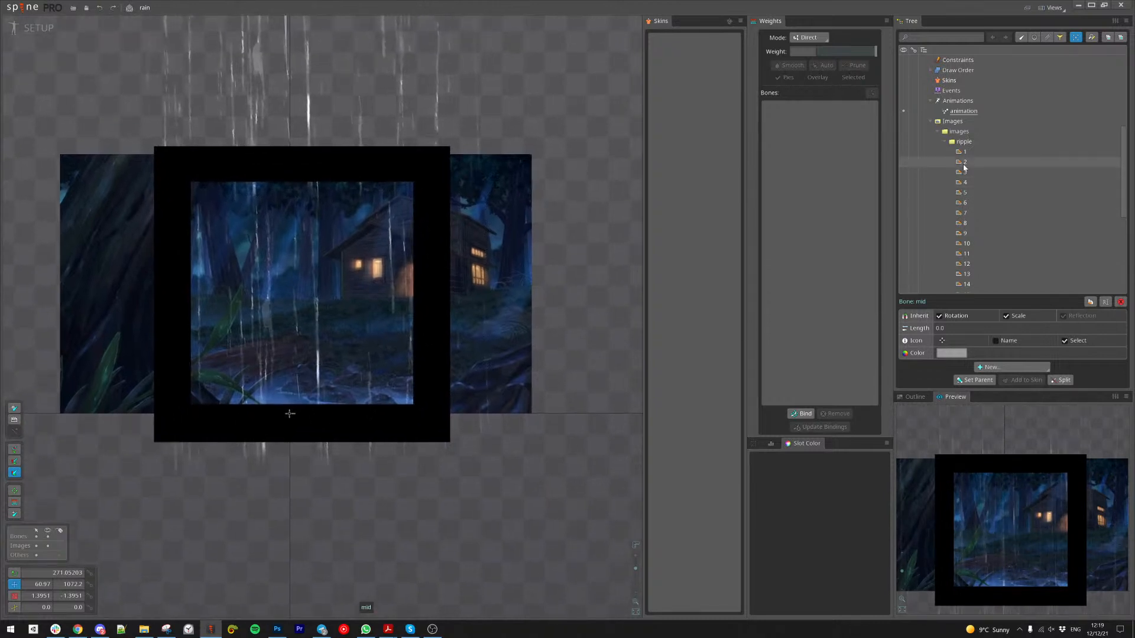
{"action": "scroll", "coordinate": [392, 482], "scroll_direction": "down", "scroll_amount": 3}
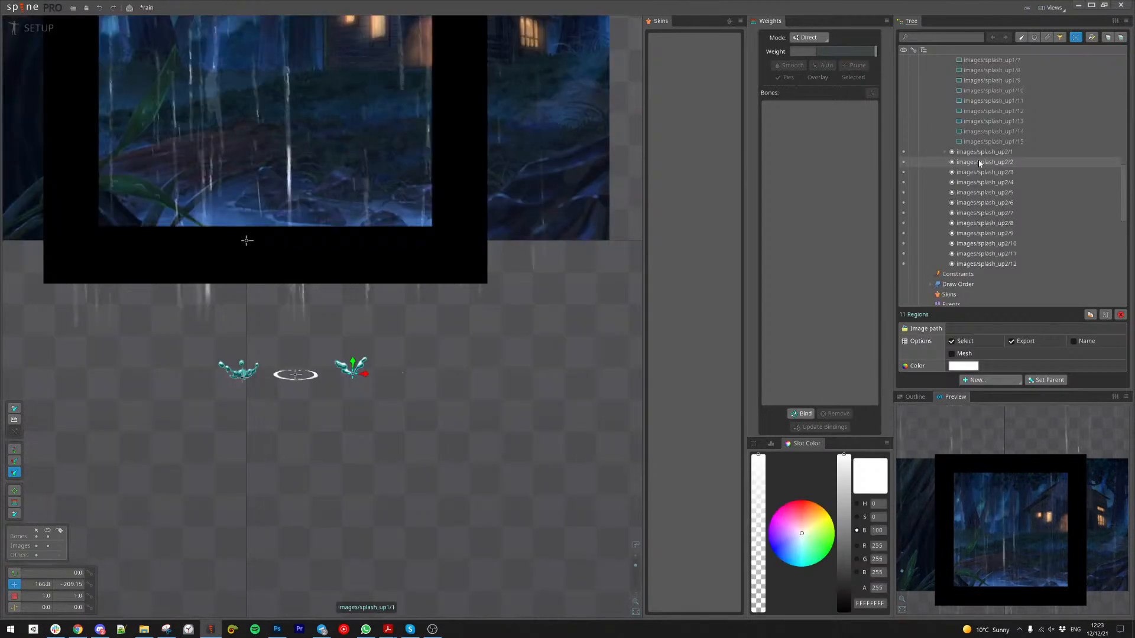
Step: Delete the slots images/splash_up2/2 through images/splash_up2/12, keeping only the splash_up2/1 slot
{"action": "left_click", "coordinate": [984, 162]}
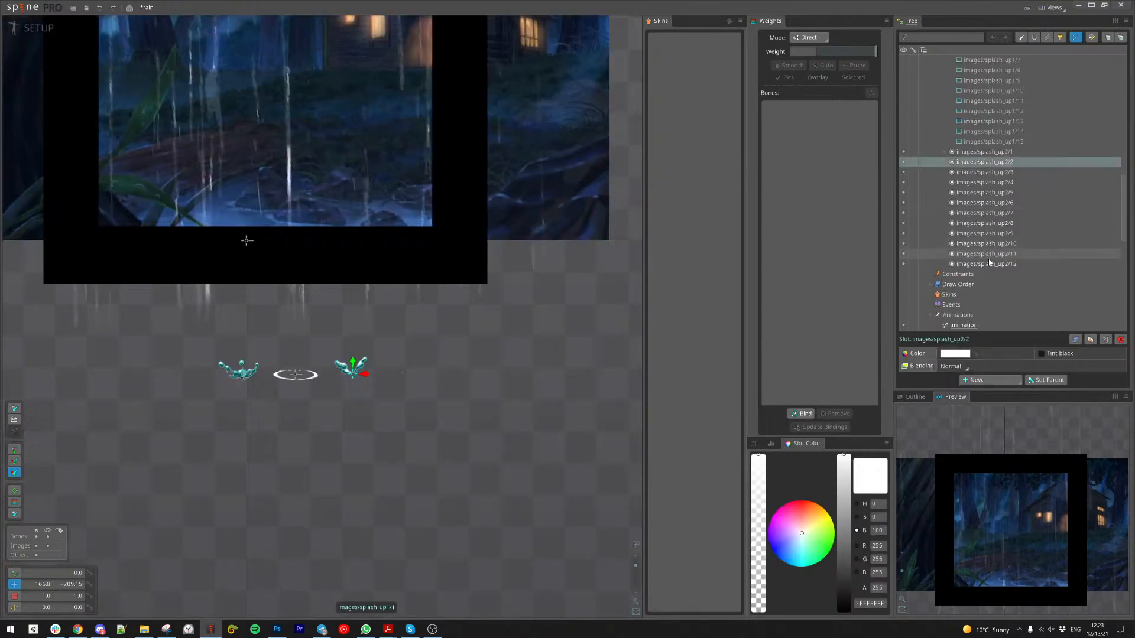
{"action": "left_click", "coordinate": [997, 265], "text": "shift"}
{"action": "key", "text": "Delete"}
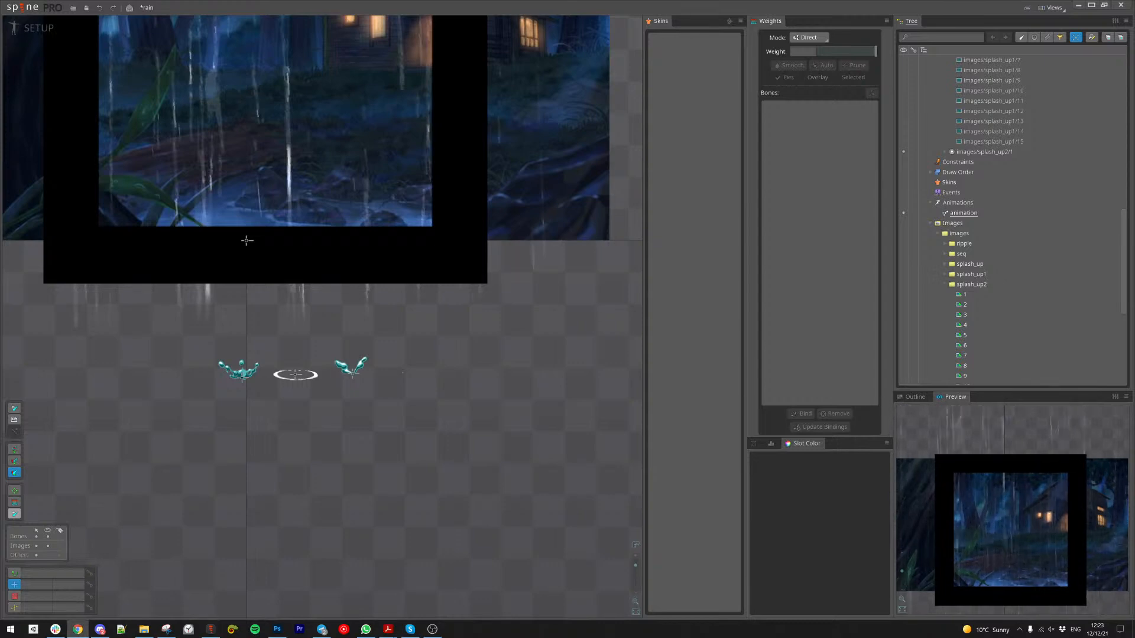
Step: Switch to YouTube in the browser and play "us again (6.2/9)", pausing on shots to study the rain
{"action": "key", "text": "alt+Tab"}
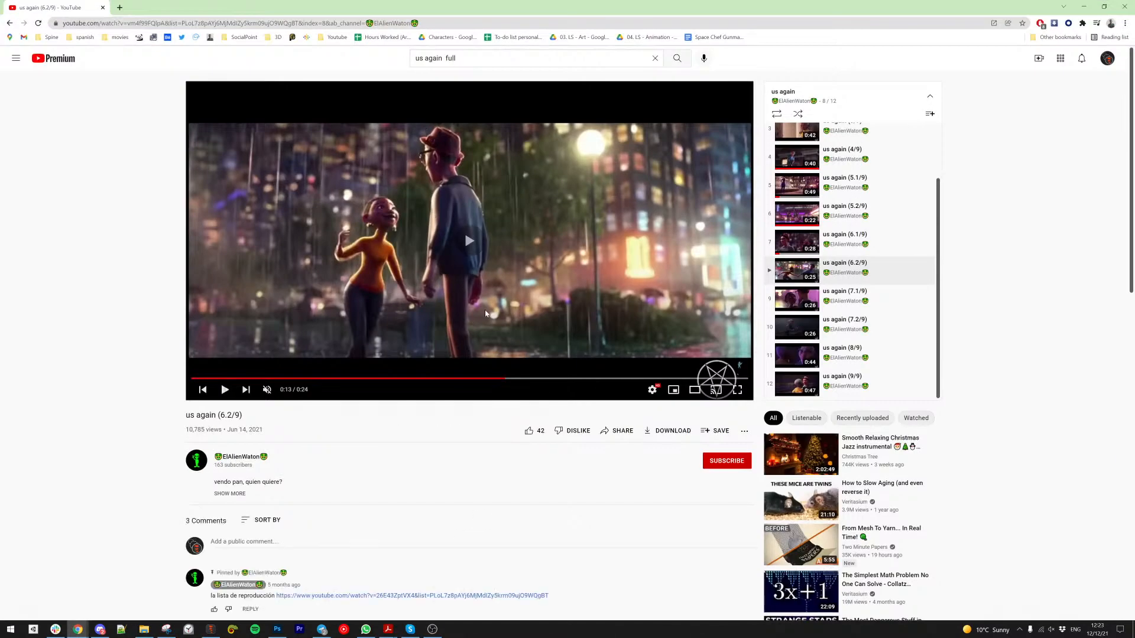
{"action": "left_click", "coordinate": [485, 314]}
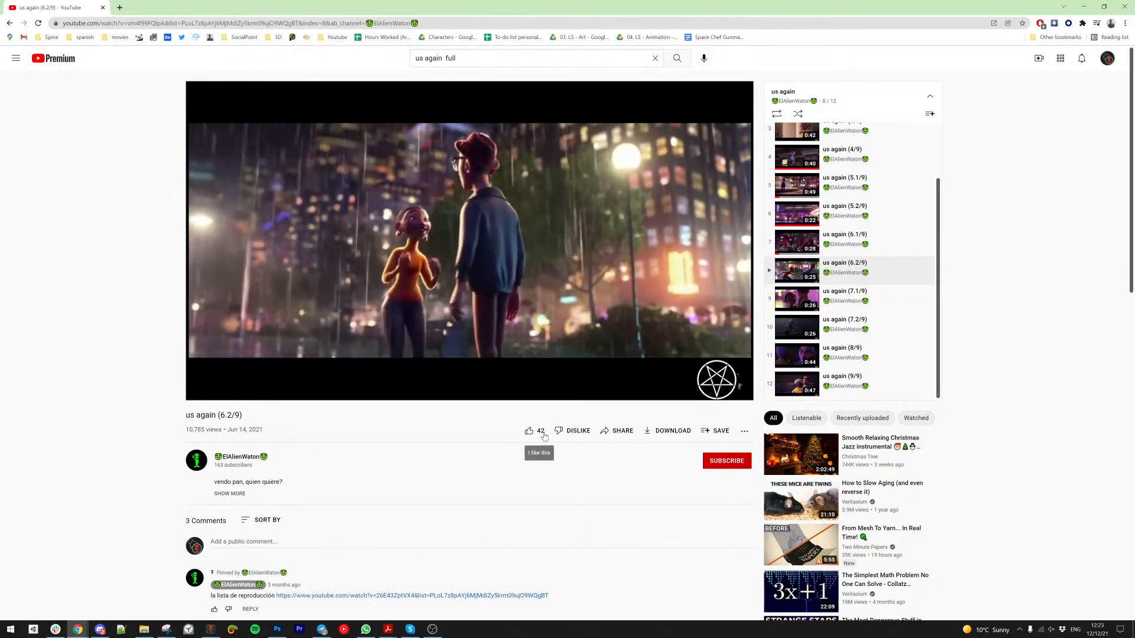
{"action": "left_click", "coordinate": [591, 260]}
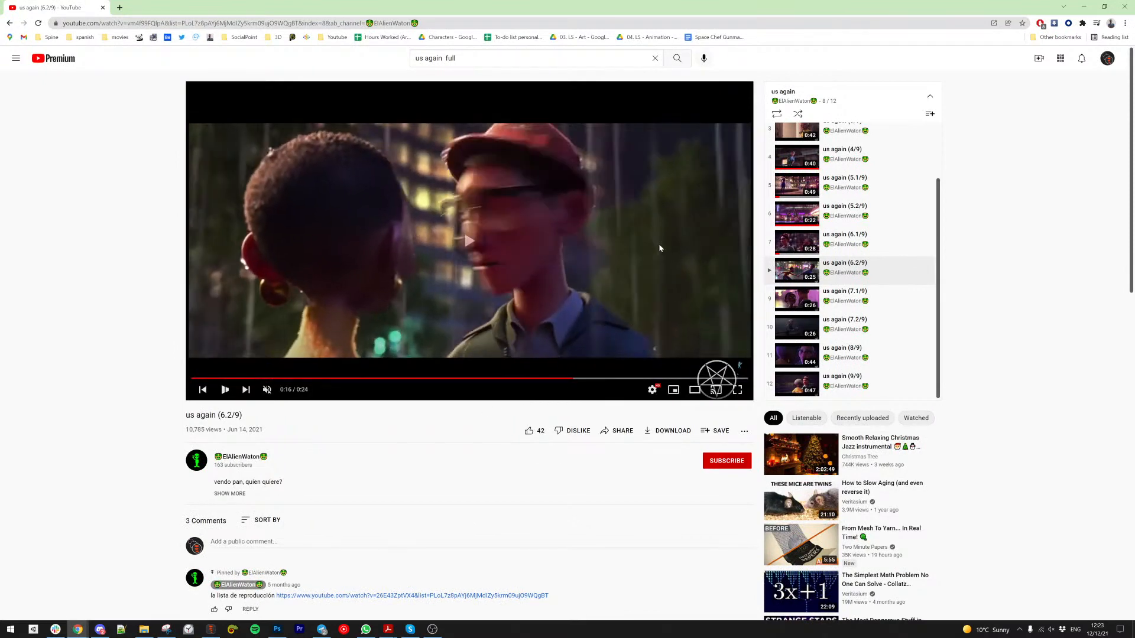
{"action": "left_click", "coordinate": [653, 251]}
{"action": "left_click", "coordinate": [647, 225]}
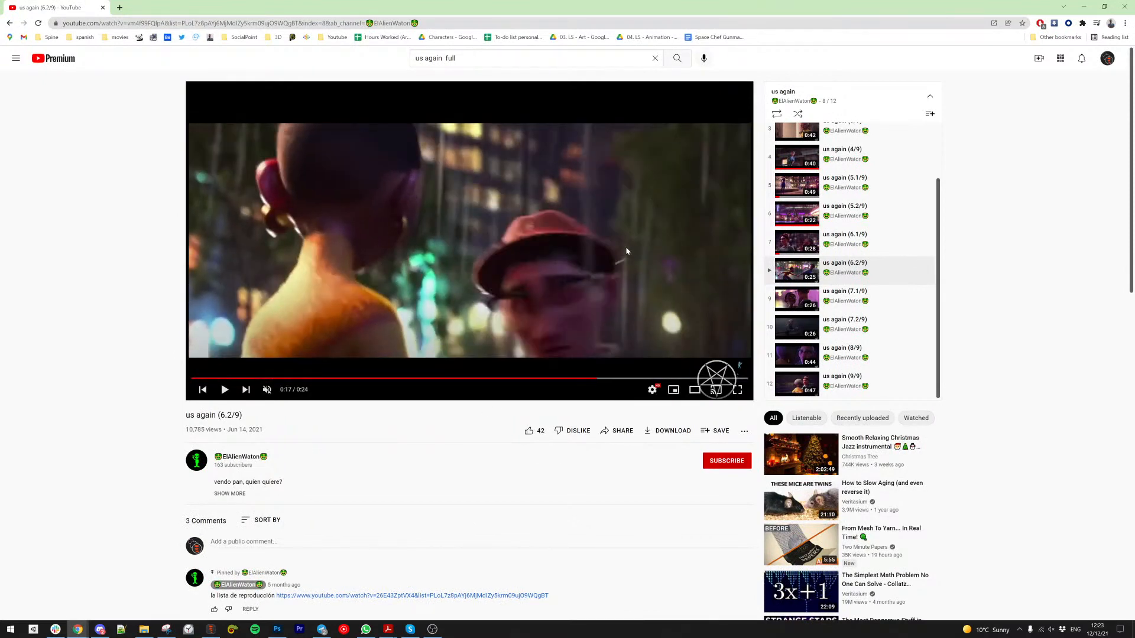
{"action": "left_click", "coordinate": [636, 312]}
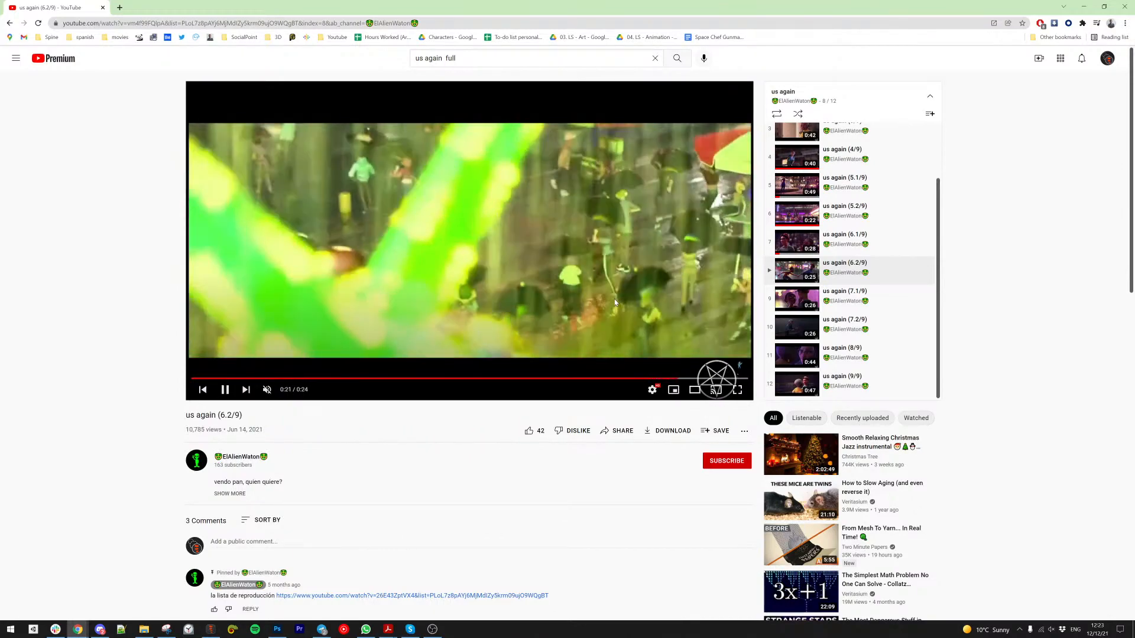
{"action": "left_click", "coordinate": [507, 338]}
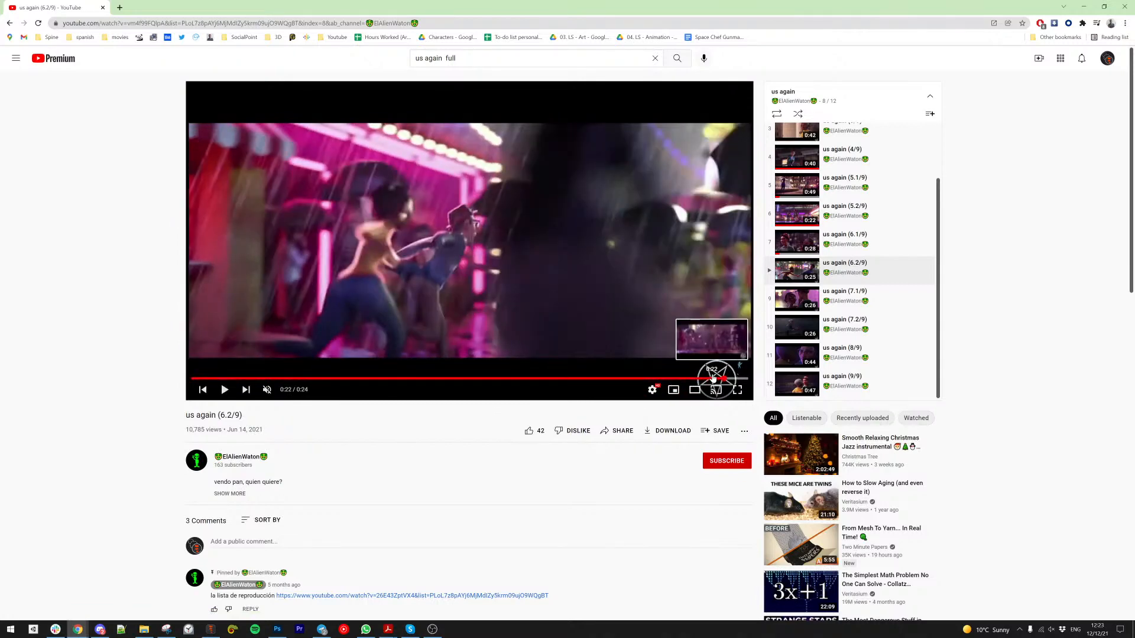
{"action": "left_click", "coordinate": [703, 378]}
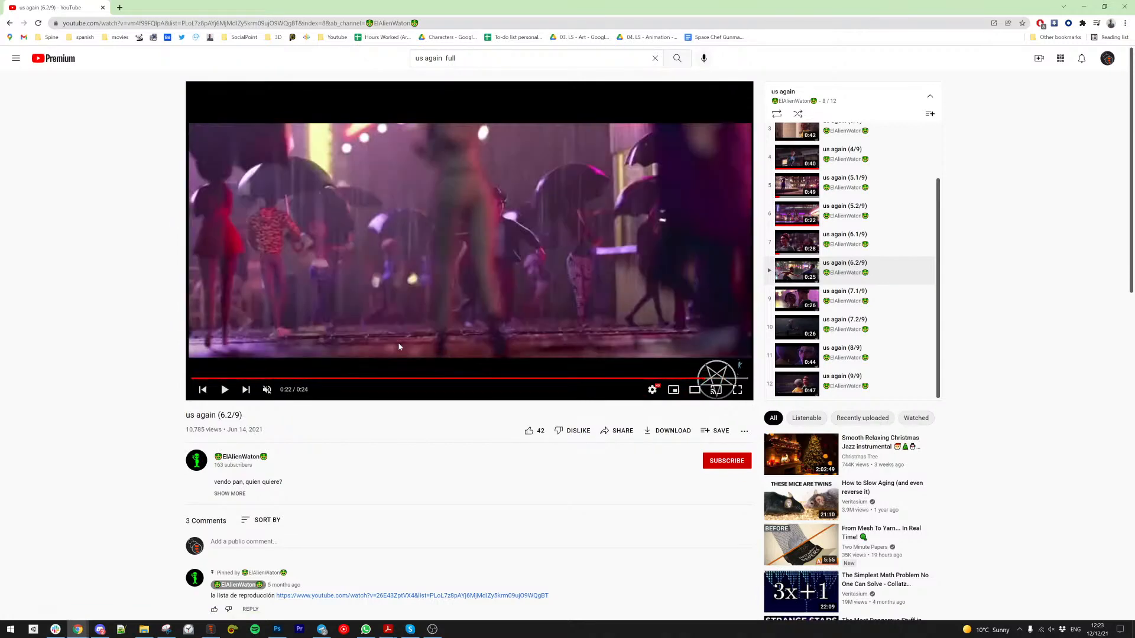
{"action": "left_click", "coordinate": [467, 339]}
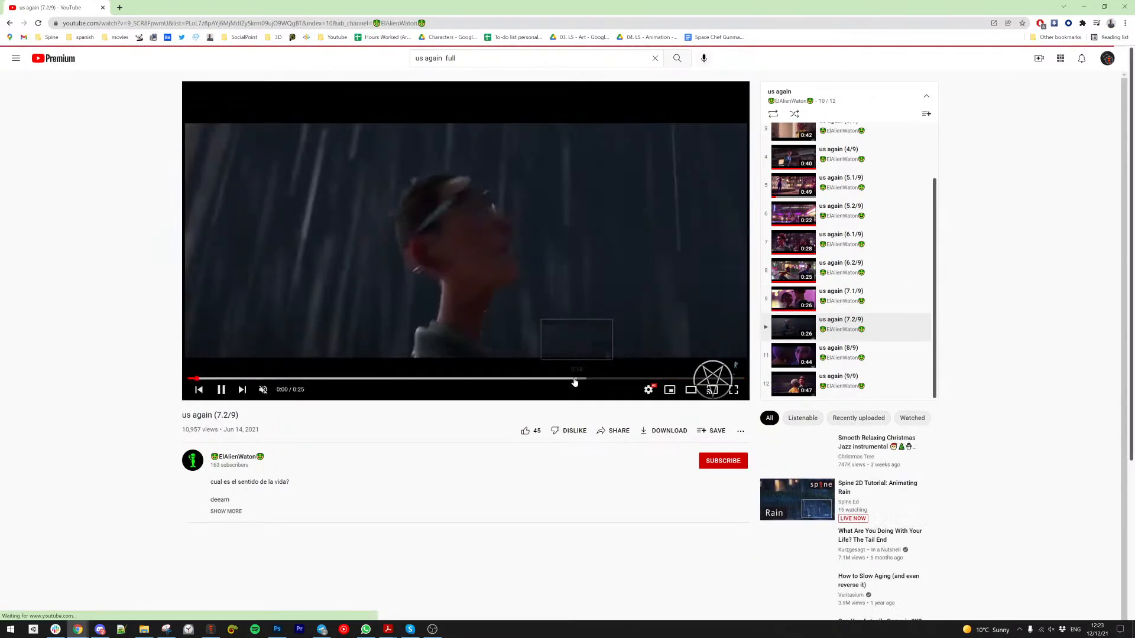
Step: Examine the rain and wet ground around 0:16 to 0:18 in the "us again (7.2/9)" video
{"action": "left_click", "coordinate": [588, 379]}
{"action": "left_click", "coordinate": [456, 343]}
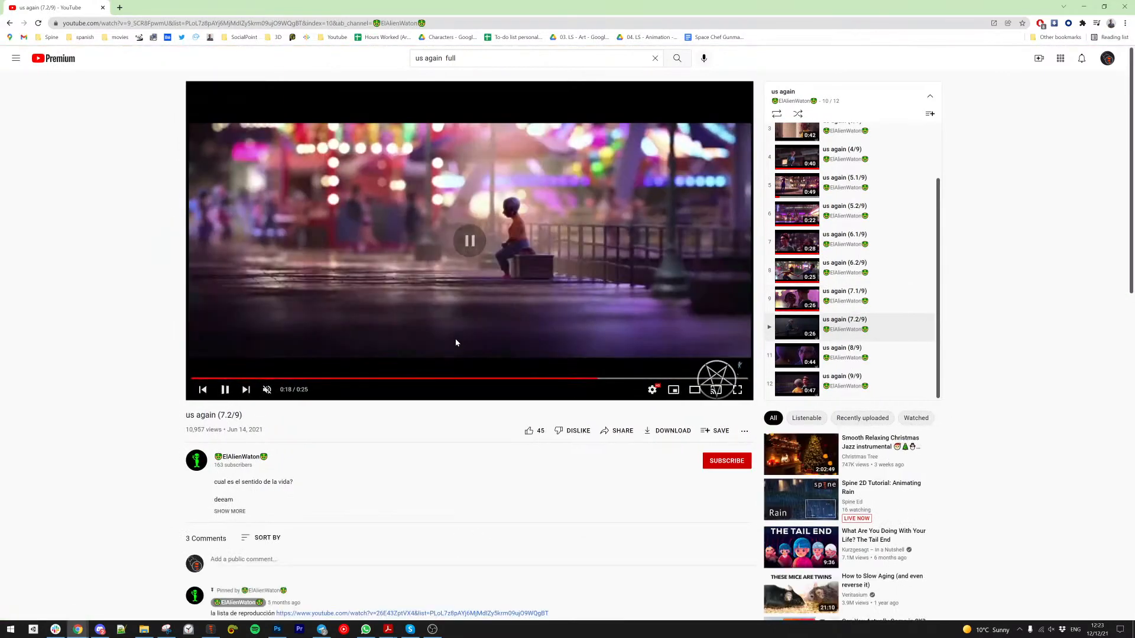
{"action": "left_click", "coordinate": [455, 343]}
{"action": "left_click", "coordinate": [563, 379]}
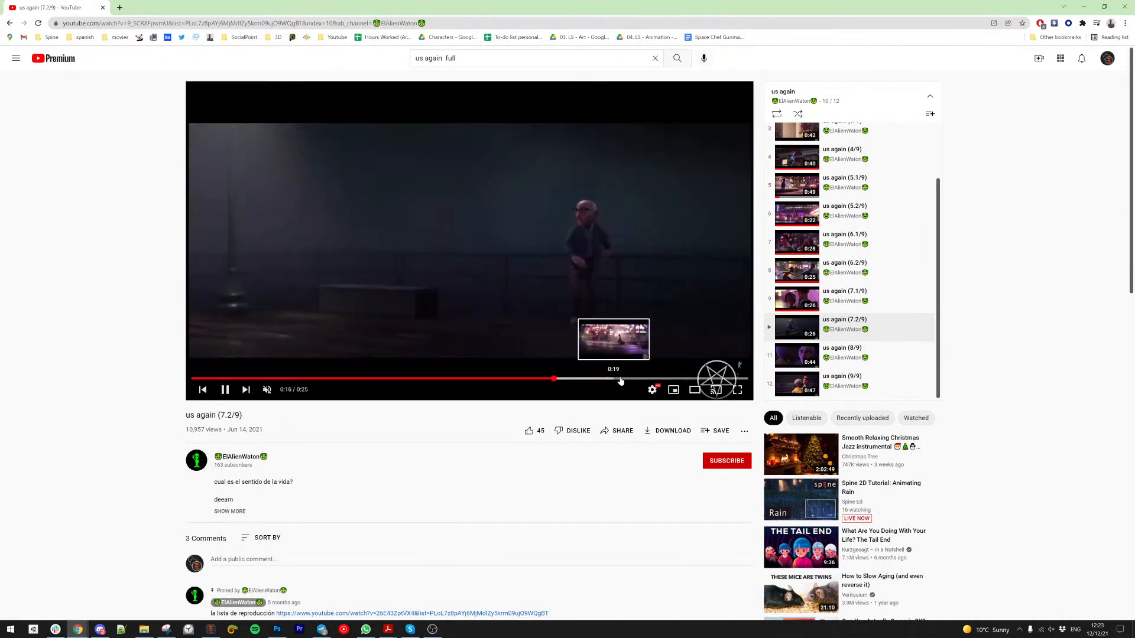
Step: Return to the "us again (6.2/9)" video and study the rain in its opening street shots
{"action": "left_click", "coordinate": [846, 269]}
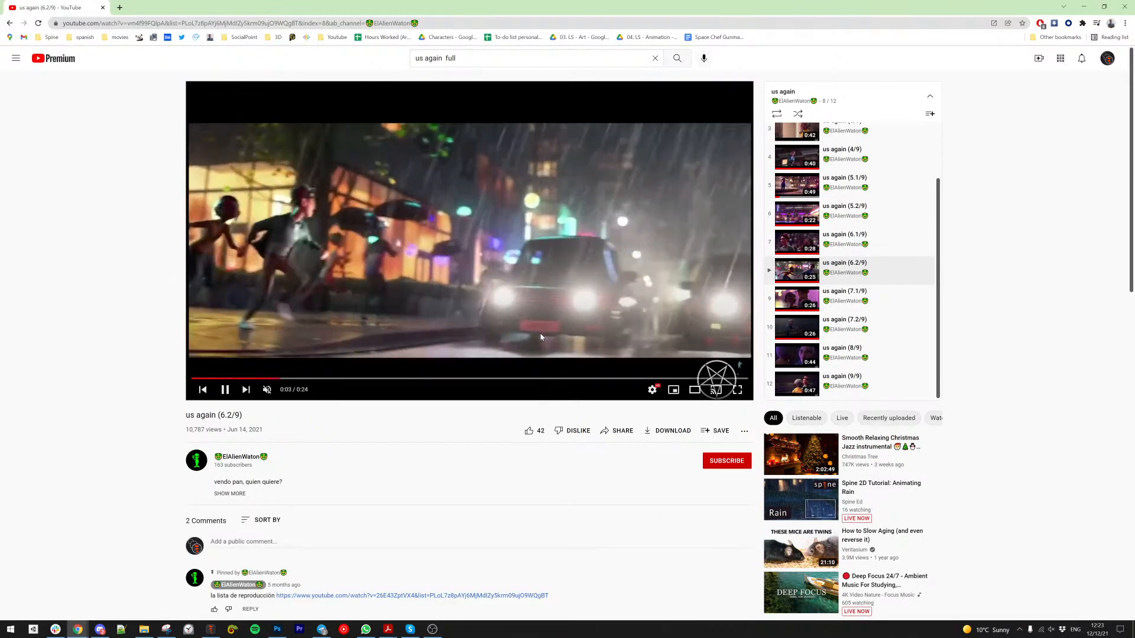
{"action": "left_click", "coordinate": [529, 317]}
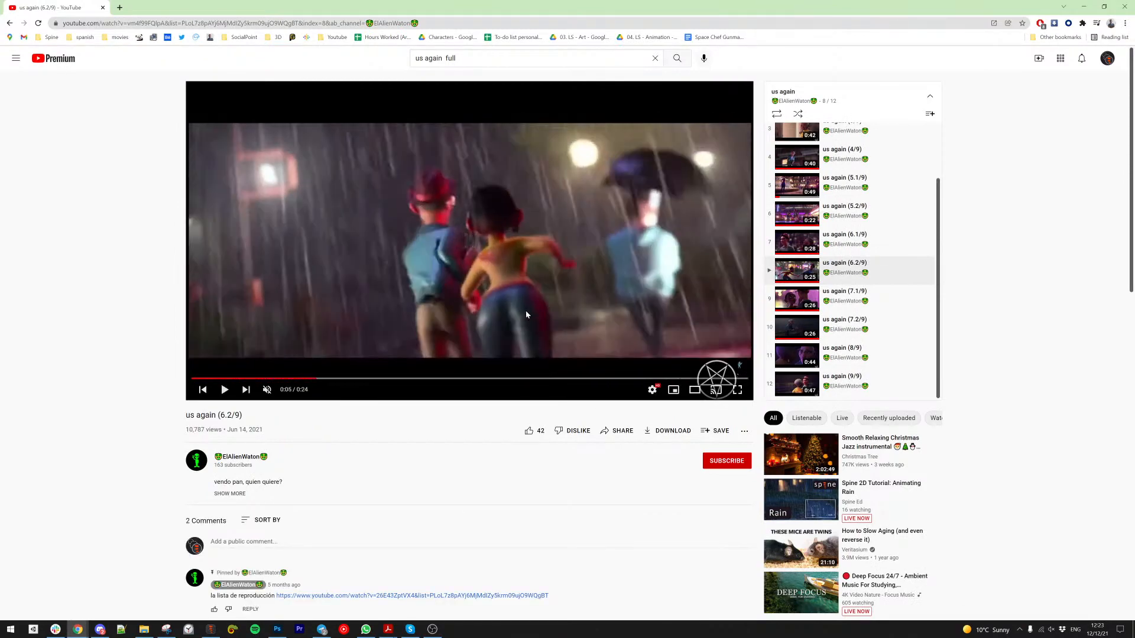
{"action": "left_click", "coordinate": [528, 314]}
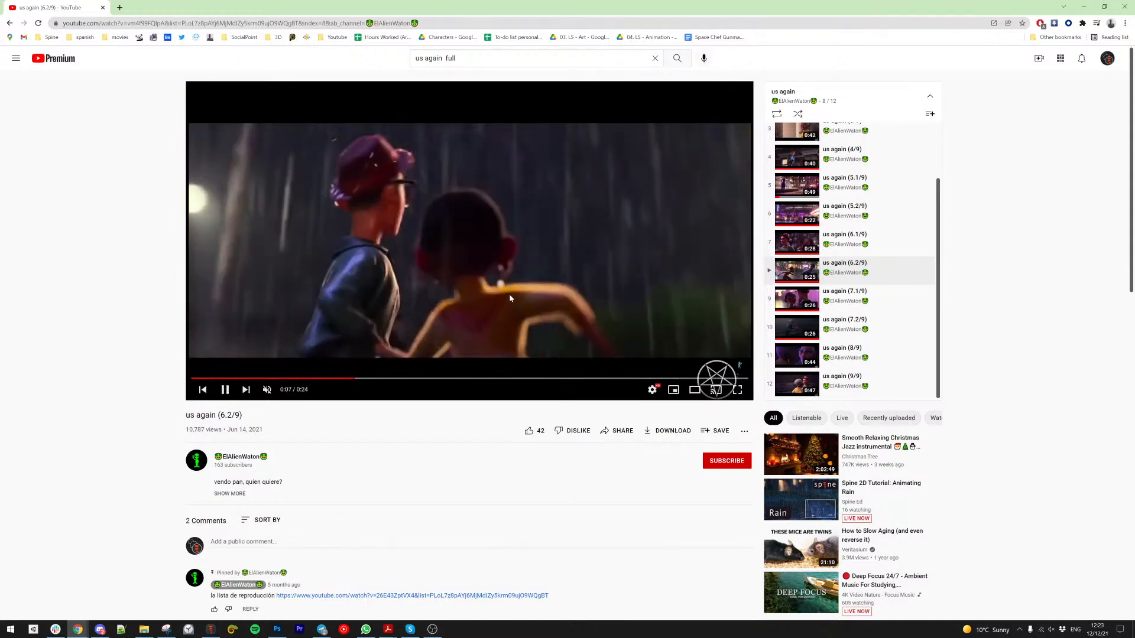
{"action": "left_click", "coordinate": [260, 336]}
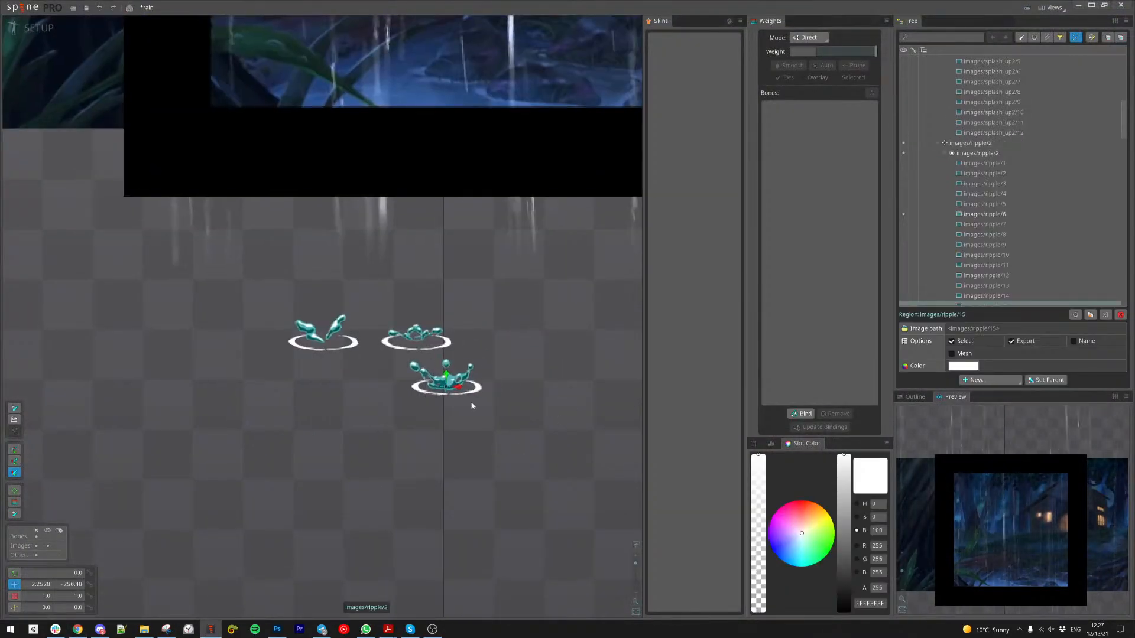
Step: Move the images/ripple/1 bone behind the front ripple, to about (-3.9, -166.6), and scale it to about 0.756
{"action": "left_click", "coordinate": [416, 341]}
{"action": "left_click_drag", "start_coordinate": [544, 388], "coordinate": [490, 437]}
{"action": "scroll", "coordinate": [508, 404], "scroll_direction": "down", "scroll_amount": 1}
{"action": "scroll", "coordinate": [508, 399], "scroll_direction": "down", "scroll_amount": 1}
{"action": "left_click_drag", "start_coordinate": [509, 399], "coordinate": [445, 388]}
{"action": "left_click_drag", "start_coordinate": [445, 397], "coordinate": [446, 371]}
{"action": "key", "text": "x"}
Step: Play the ripples and splashes in animate mode with the preview framed on them, and return to setup mode
{"action": "left_click", "coordinate": [36, 28]}
{"action": "key", "text": "space"}
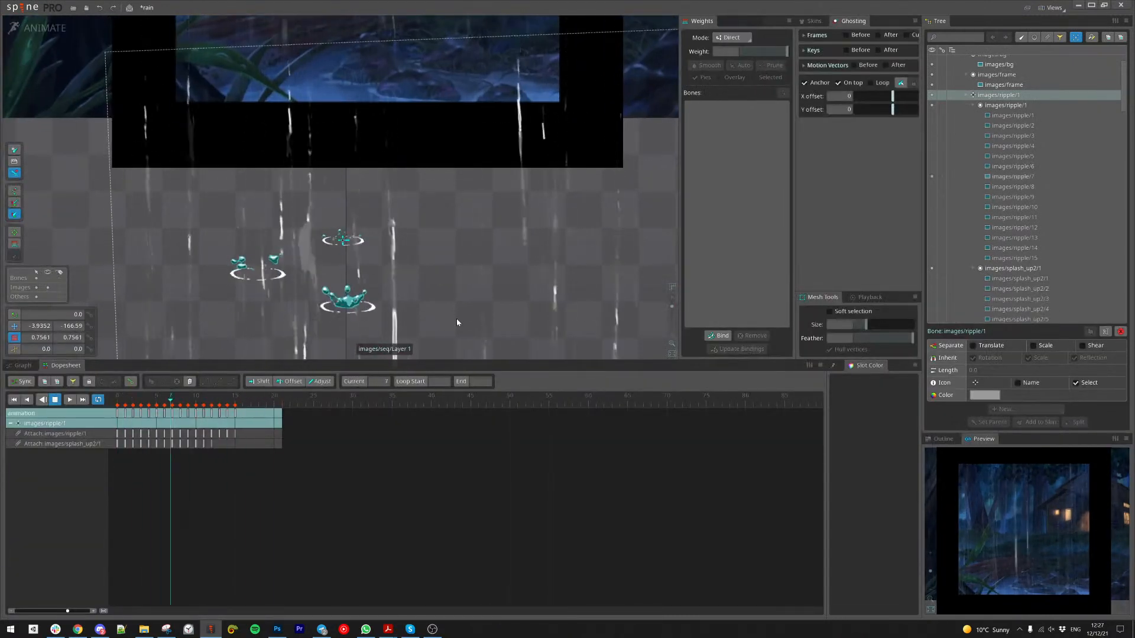
{"action": "left_click_drag", "start_coordinate": [1026, 600], "coordinate": [995, 535]}
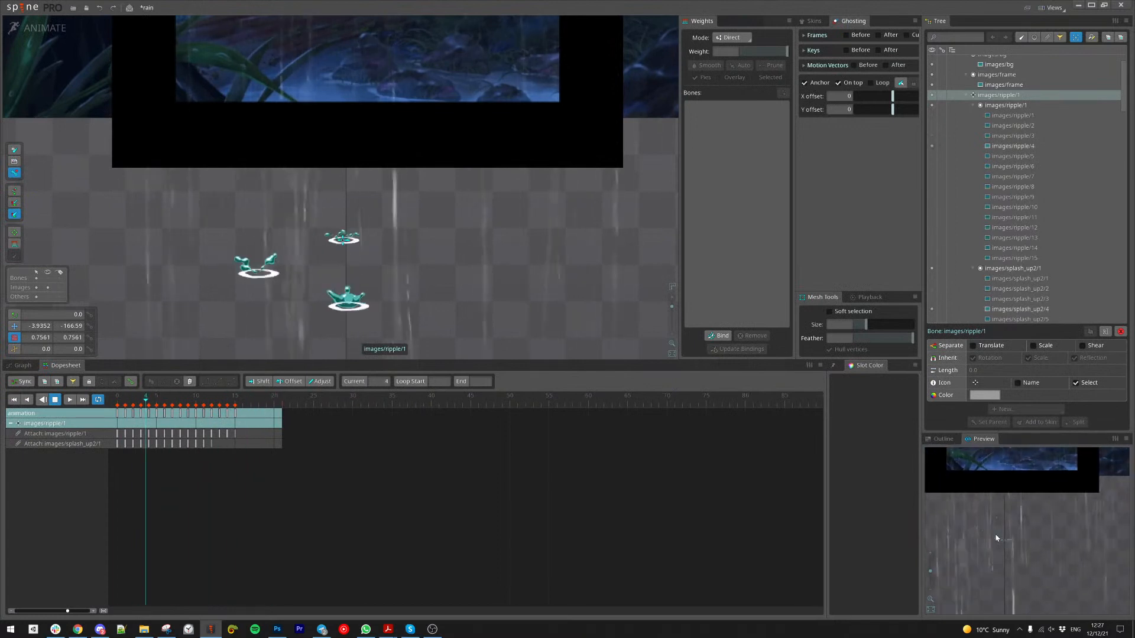
{"action": "left_click", "coordinate": [36, 28]}
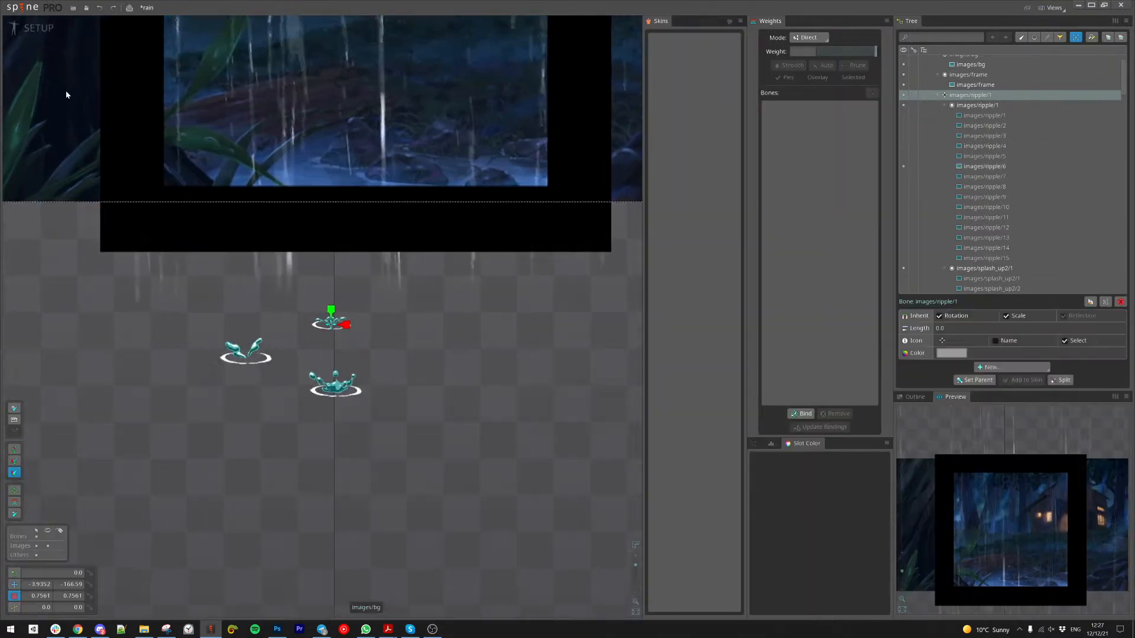
Step: Create a separate bone for the splash inside images/ripple/2 and scale that splash to about 0.53
{"action": "scroll", "coordinate": [276, 382], "scroll_direction": "up", "scroll_amount": 3}
{"action": "key", "text": "alt+b"}
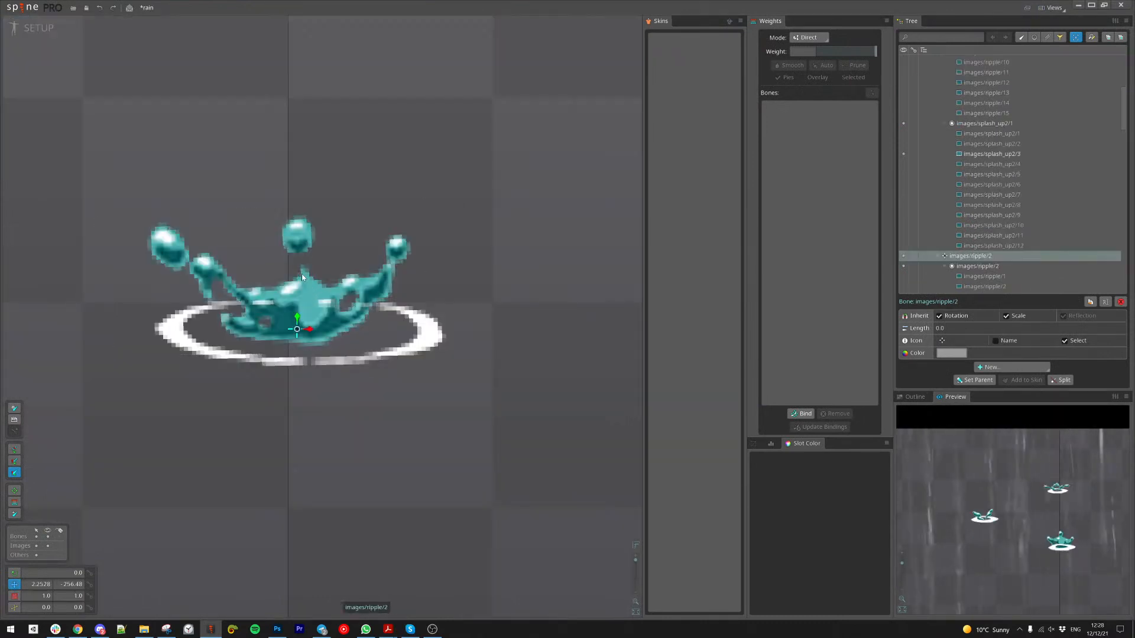
{"action": "key", "text": "n"}
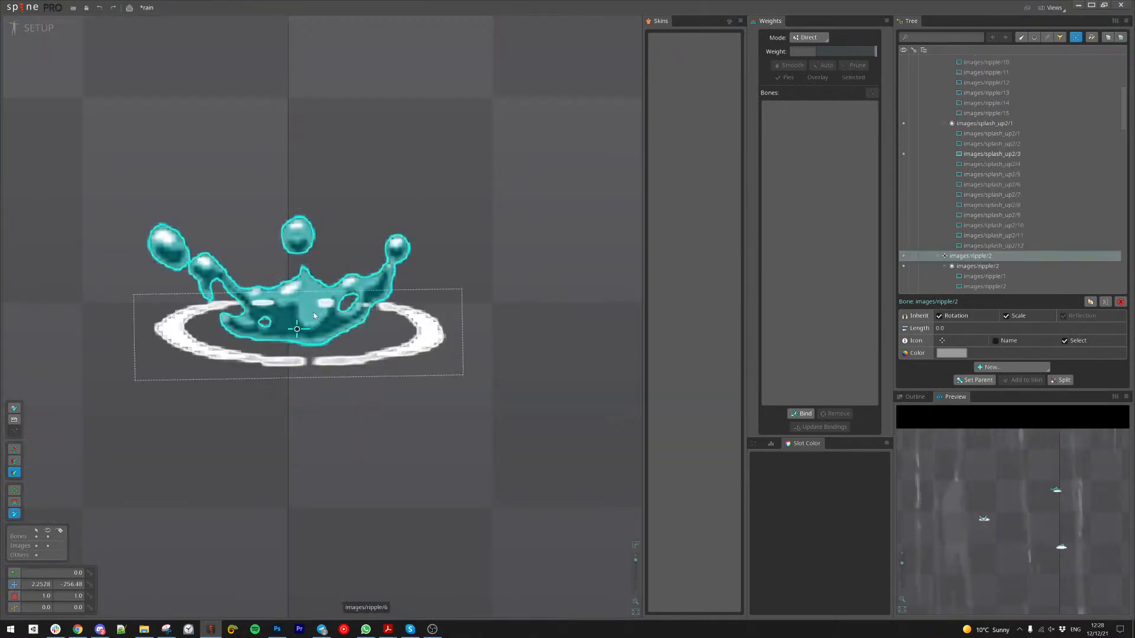
{"action": "left_click", "coordinate": [299, 333]}
{"action": "scroll", "coordinate": [299, 333], "scroll_direction": "down", "scroll_amount": 3}
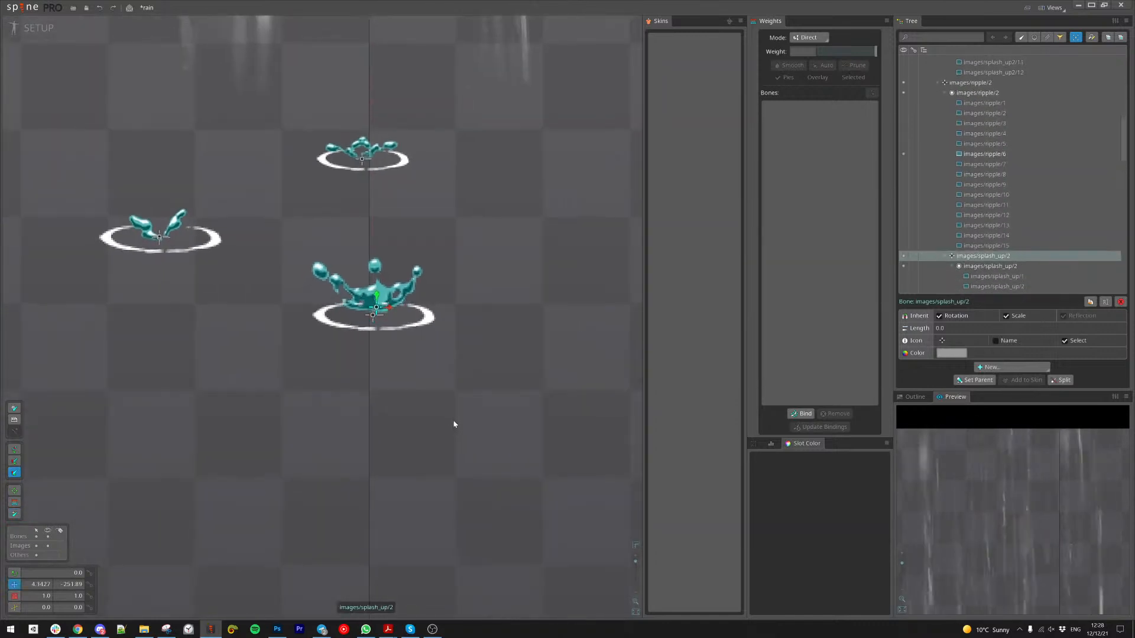
{"action": "left_click_drag", "start_coordinate": [480, 388], "coordinate": [443, 395]}
{"action": "left_click_drag", "start_coordinate": [398, 217], "coordinate": [364, 331]}
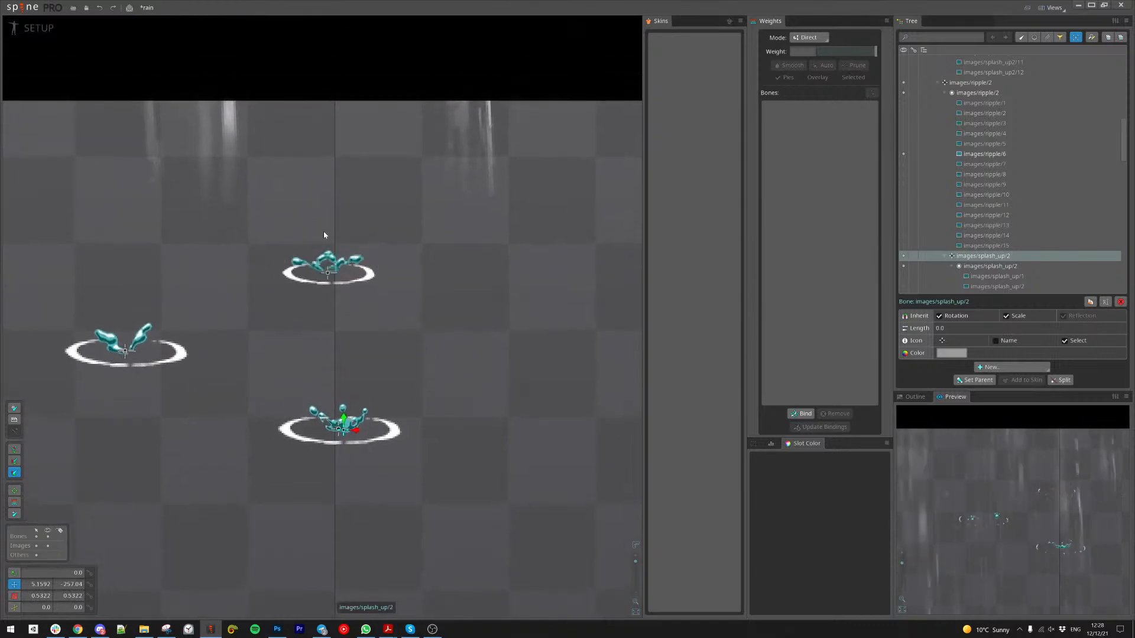
Step: Create a separate bone for the splash inside images/ripple/1 and scale that splash to about 0.48
{"action": "left_click", "coordinate": [327, 274]}
{"action": "scroll", "coordinate": [328, 270], "scroll_direction": "up", "scroll_amount": 4}
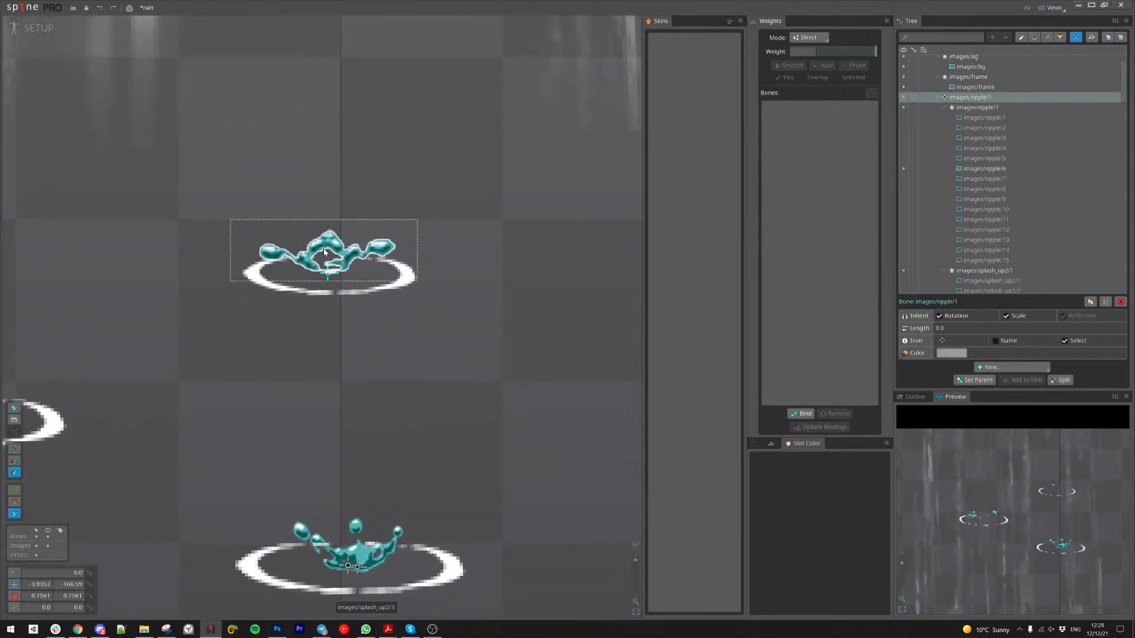
{"action": "left_click", "coordinate": [328, 268]}
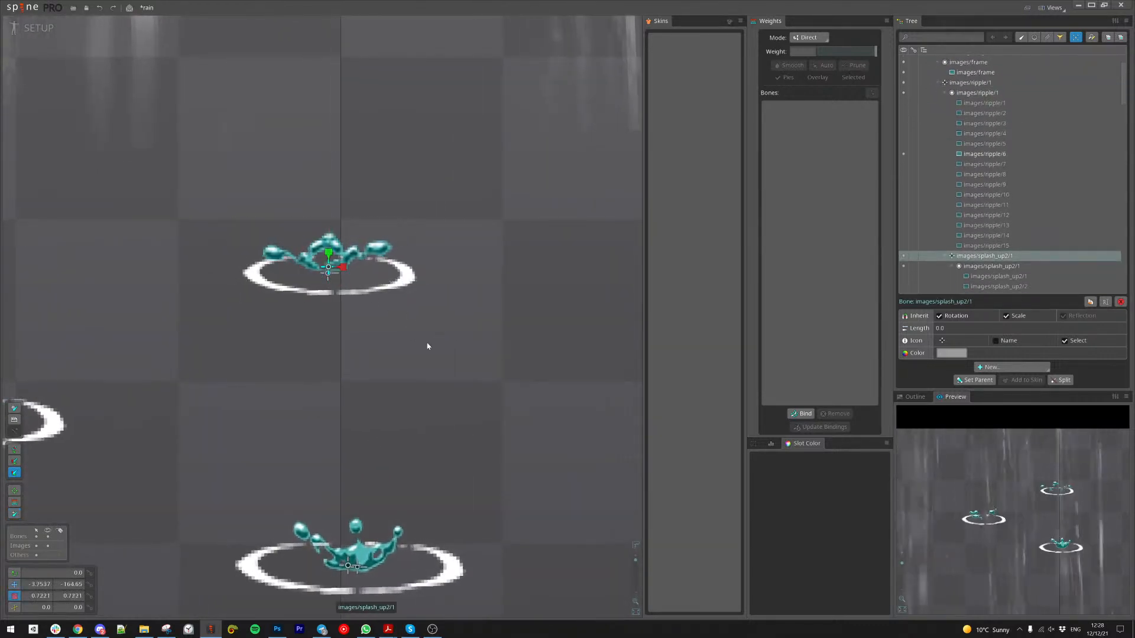
{"action": "left_click_drag", "start_coordinate": [379, 367], "coordinate": [375, 370]}
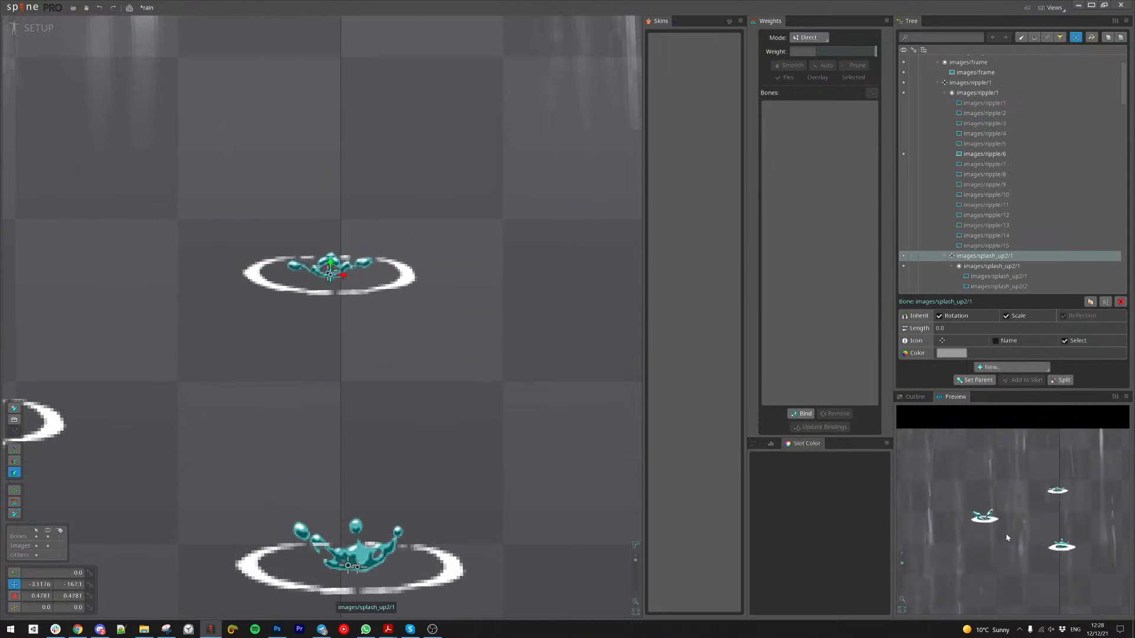
Step: Resize the ripple groups for perspective: scale images/ripple/1 to 0.588 and enlarge the front ripple, images/ripple/2
{"action": "left_click_drag", "start_coordinate": [445, 407], "coordinate": [556, 368]}
{"action": "key", "text": "x"}
{"action": "key", "text": "v"}
{"action": "scroll", "coordinate": [513, 445], "scroll_direction": "down", "scroll_amount": 5}
{"action": "left_click_drag", "start_coordinate": [513, 444], "coordinate": [341, 303]}
{"action": "left_click_drag", "start_coordinate": [416, 234], "coordinate": [484, 339]}
{"action": "scroll", "coordinate": [484, 339], "scroll_direction": "up", "scroll_amount": 2}
{"action": "scroll", "coordinate": [330, 198], "scroll_direction": "down", "scroll_amount": 3}
{"action": "left_click", "coordinate": [233, 309]}
{"action": "scroll", "coordinate": [288, 359], "scroll_direction": "up", "scroll_amount": 4}
Step: Collapse the ripple bones, duplicate images/ripple/1, 2 and 3 together, and place the copies beside the originals
{"action": "left_click", "coordinate": [939, 133]}
{"action": "left_click", "coordinate": [939, 83]}
{"action": "left_click", "coordinate": [978, 84]}
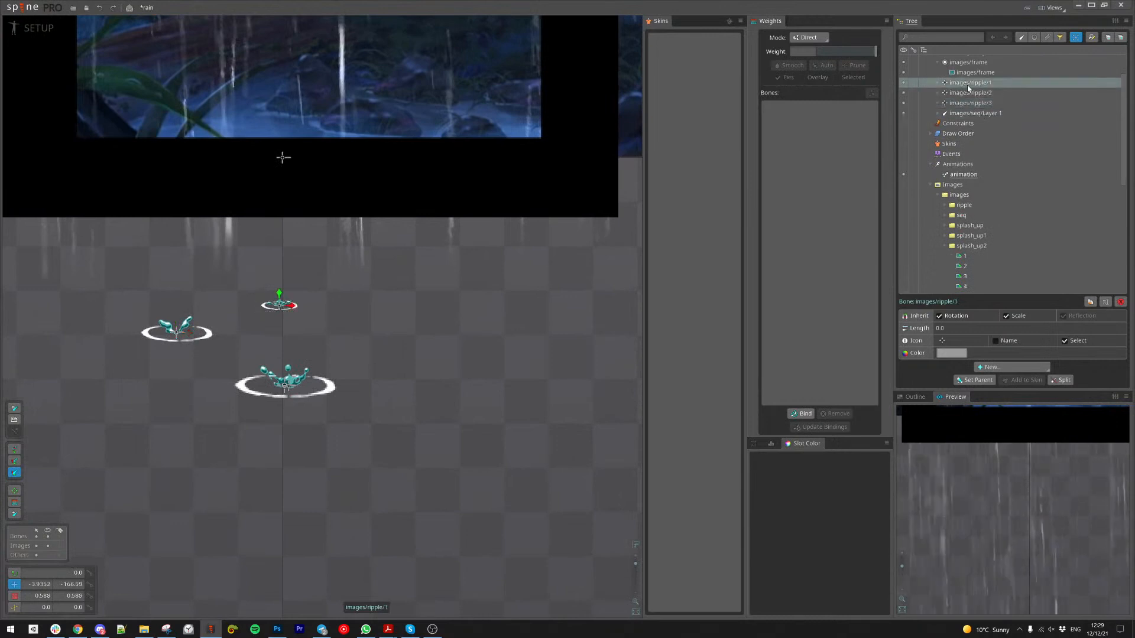
{"action": "left_click", "coordinate": [977, 93], "text": "ctrl"}
{"action": "left_click", "coordinate": [975, 104], "text": "ctrl"}
{"action": "left_click", "coordinate": [1090, 302]}
{"action": "left_click", "coordinate": [326, 320]}
{"action": "left_click_drag", "start_coordinate": [482, 352], "coordinate": [613, 341]}
{"action": "key", "text": "space"}
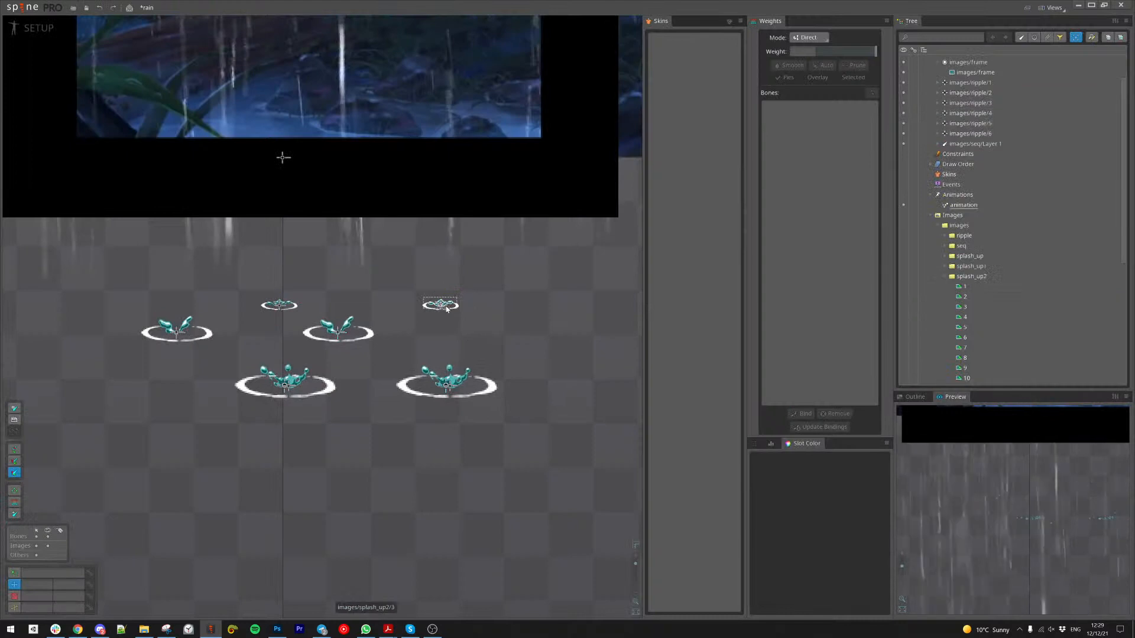
Step: Rearrange the three copied ripples: the large one at the back, the small one centrally, images/ripple/6 at about (174, -252)
{"action": "mouse_move", "coordinate": [438, 310]}
{"action": "left_mouse_down"}
{"action": "mouse_move", "coordinate": [393, 379]}
{"action": "mouse_move", "coordinate": [444, 357]}
{"action": "mouse_move", "coordinate": [439, 304]}
{"action": "left_mouse_up"}
{"action": "left_click_drag", "start_coordinate": [338, 337], "coordinate": [373, 347]}
{"action": "left_click", "coordinate": [454, 373]}
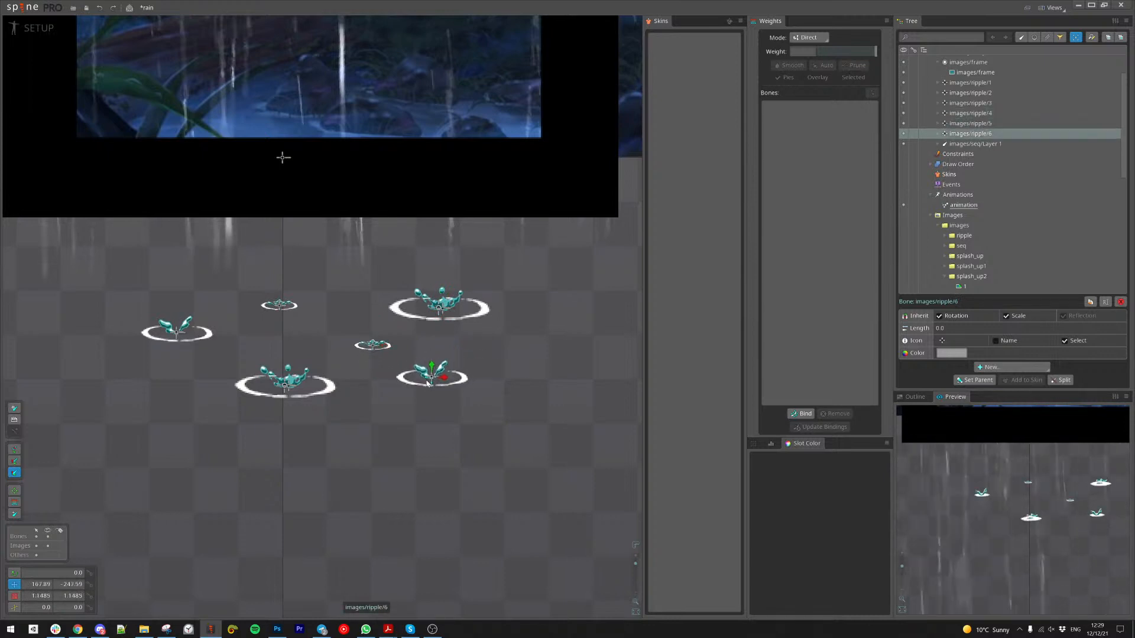
{"action": "scroll", "coordinate": [361, 358], "scroll_direction": "up", "scroll_amount": 2}
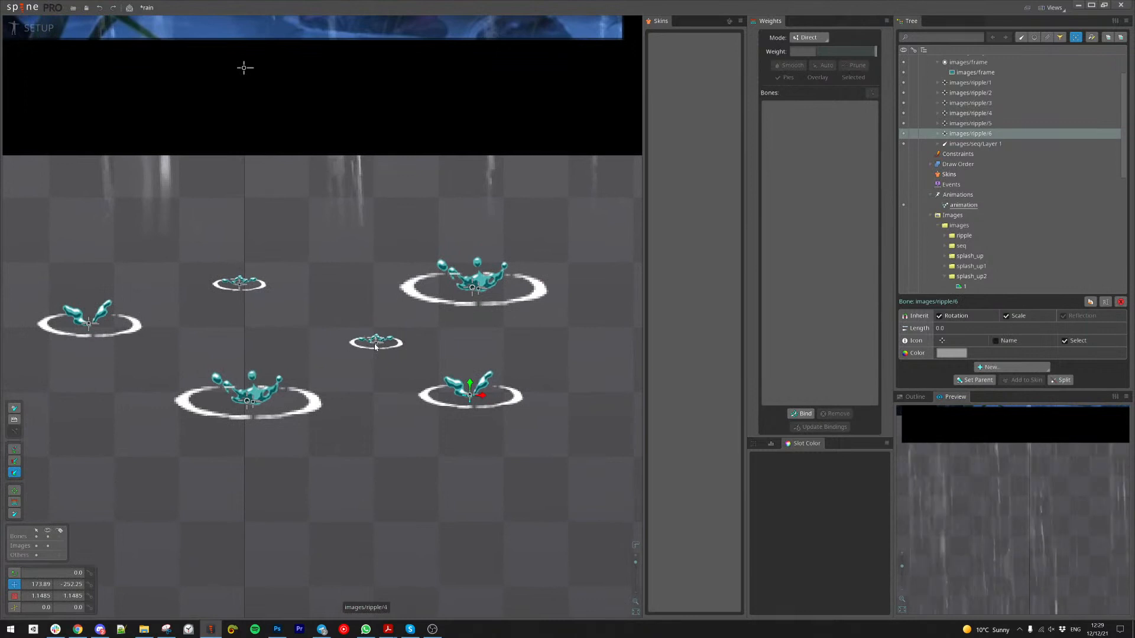
Step: Enlarge the central ripple, images/ripple/4, and shrink images/ripple/5 to about 0.72, placing it at about (172, -160)
{"action": "left_click", "coordinate": [375, 347]}
{"action": "left_click_drag", "start_coordinate": [540, 360], "coordinate": [617, 315]}
{"action": "left_click_drag", "start_coordinate": [577, 366], "coordinate": [485, 347]}
{"action": "left_click", "coordinate": [472, 288]}
{"action": "key", "text": "x"}
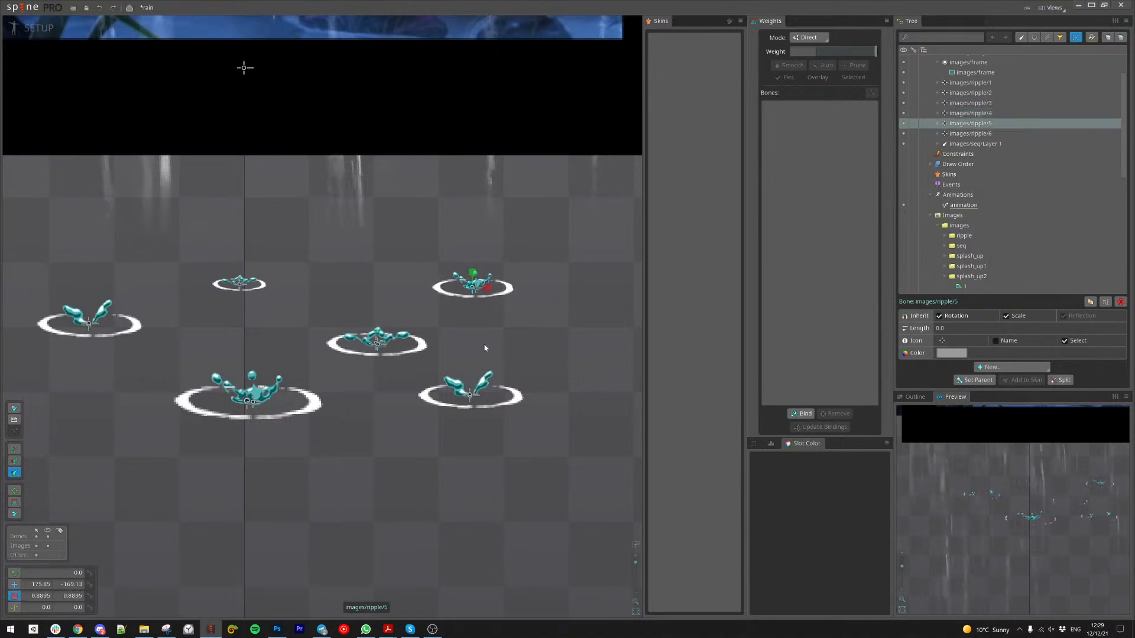
{"action": "left_click_drag", "start_coordinate": [540, 325], "coordinate": [538, 326]}
{"action": "key", "text": "v"}
{"action": "mouse_move", "coordinate": [557, 332]}
{"action": "left_mouse_down"}
{"action": "mouse_move", "coordinate": [556, 319]}
{"action": "mouse_move", "coordinate": [545, 332]}
{"action": "left_mouse_up"}
{"action": "key", "text": "x"}
{"action": "key", "text": "v"}
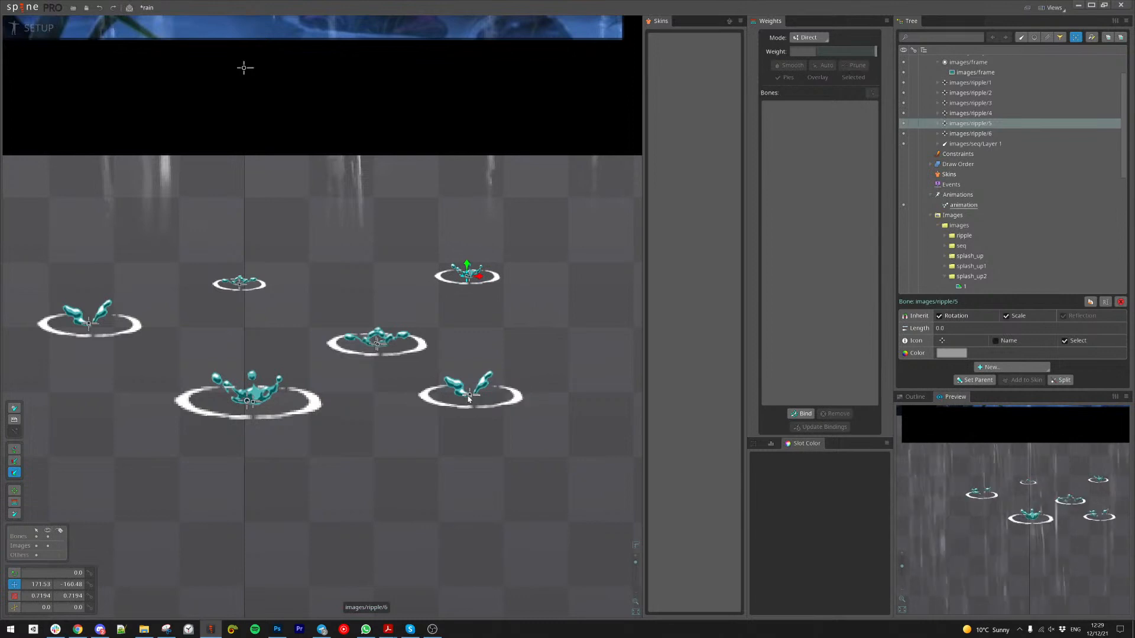
Step: Enlarge the front ripple images/ripple/6 for perspective
{"action": "left_click", "coordinate": [479, 390]}
{"action": "key", "text": "x"}
{"action": "left_click_drag", "start_coordinate": [538, 428], "coordinate": [563, 419]}
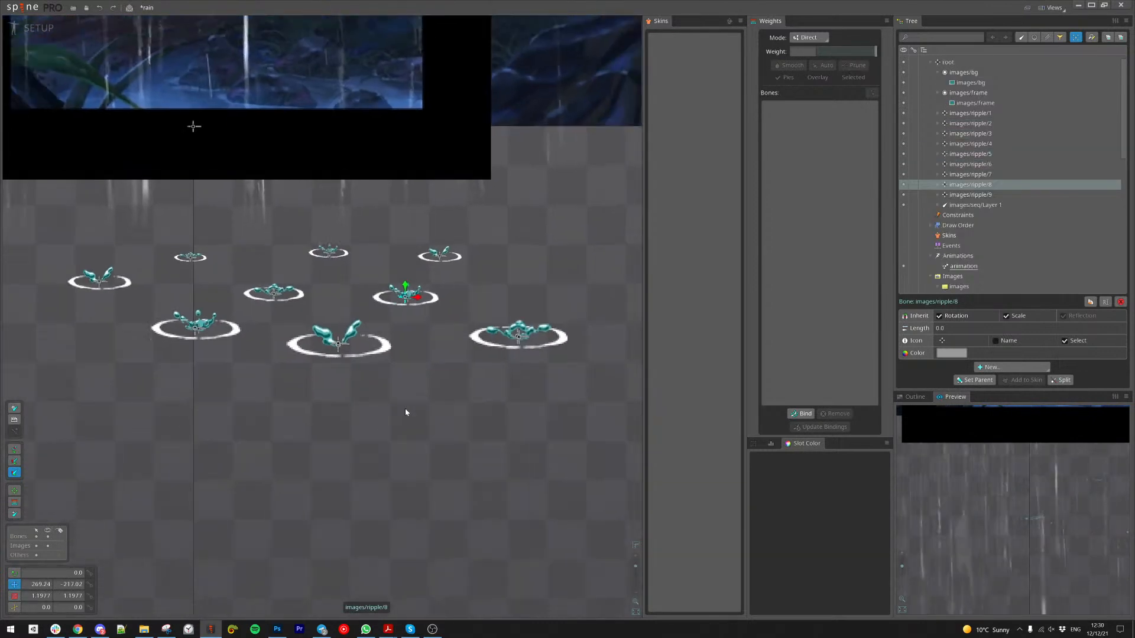
Step: Place the front ripple images/ripple/7 at about (398.5, -269.8) and save the project
{"action": "scroll", "coordinate": [405, 409], "scroll_direction": "down", "scroll_amount": 2}
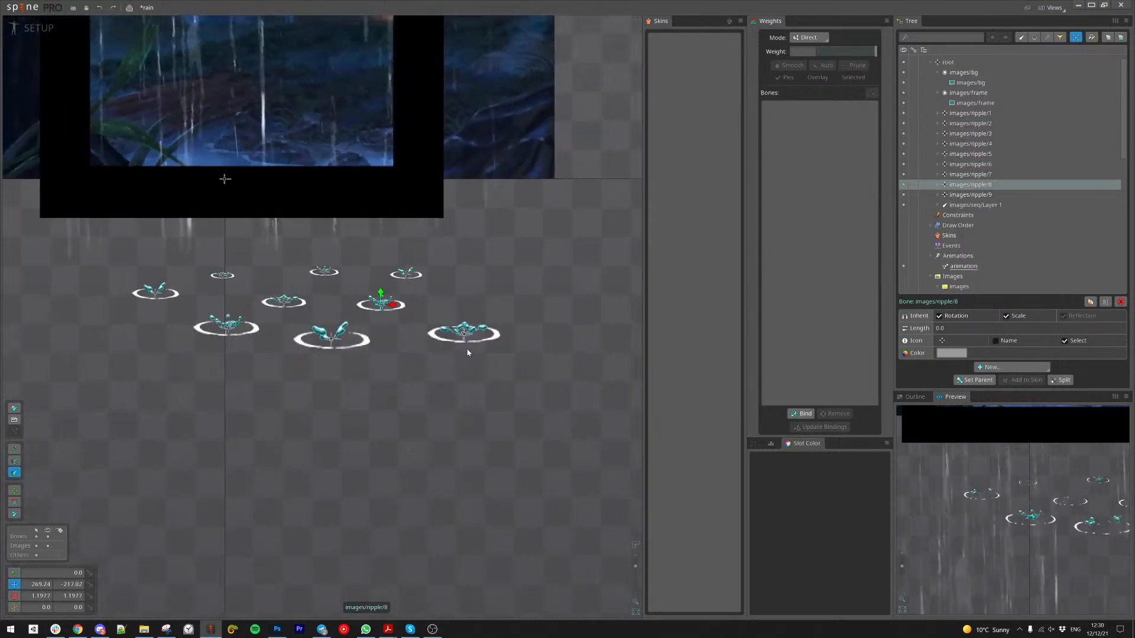
{"action": "left_click", "coordinate": [453, 340]}
{"action": "left_click_drag", "start_coordinate": [454, 340], "coordinate": [449, 341]}
{"action": "scroll", "coordinate": [388, 377], "scroll_direction": "down", "scroll_amount": 2}
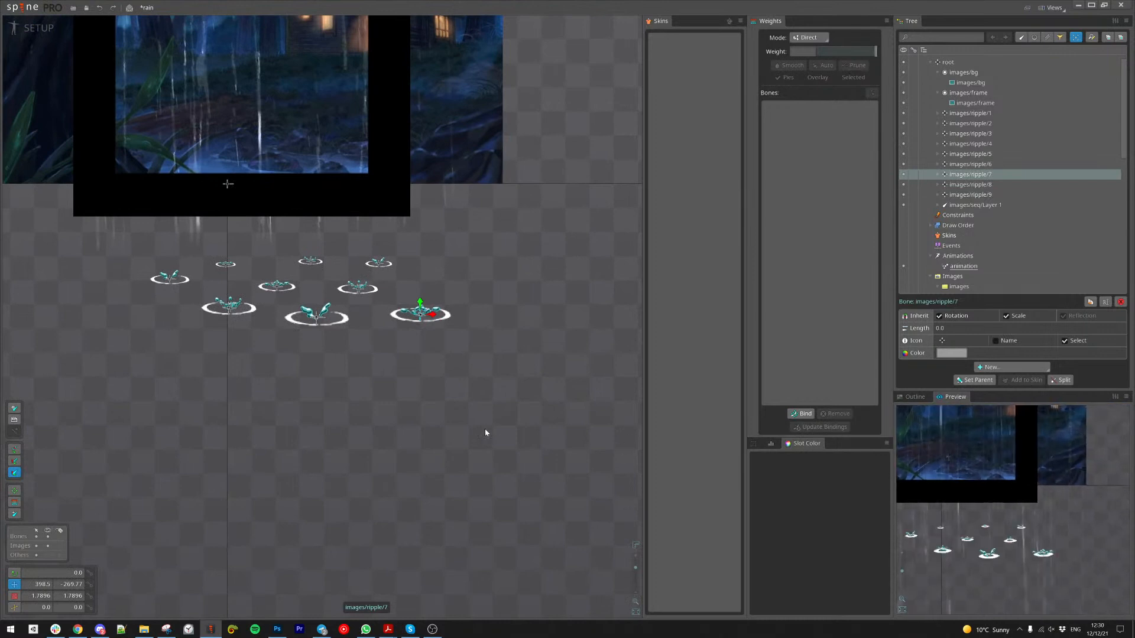
{"action": "scroll", "coordinate": [405, 441], "scroll_direction": "down", "scroll_amount": 1}
{"action": "key", "text": "ctrl+s"}
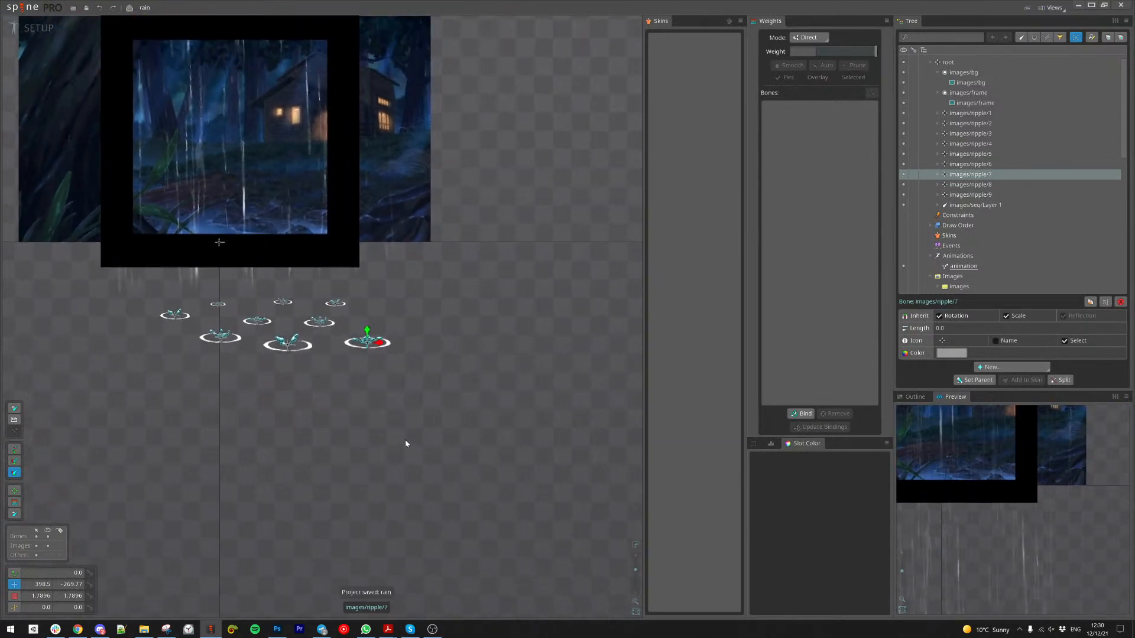
Step: Switch to animate mode and play the animation to review the nine ripples together with the rain
{"action": "left_click", "coordinate": [36, 28]}
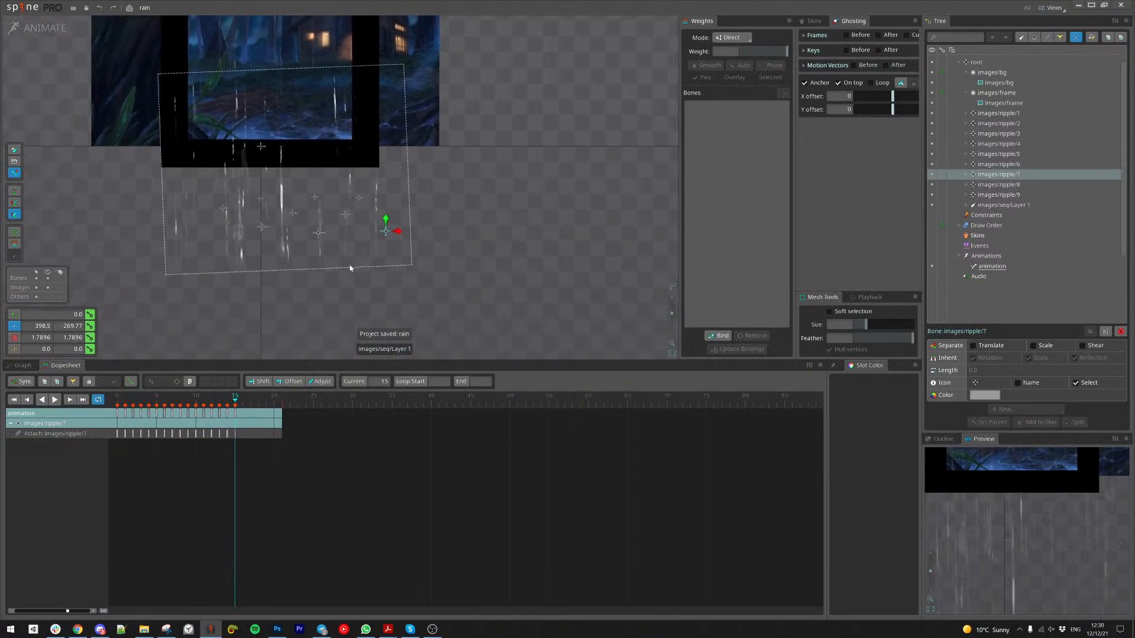
{"action": "left_click_drag", "start_coordinate": [336, 288], "coordinate": [360, 296]}
{"action": "key", "text": "d"}
{"action": "left_click_drag", "start_coordinate": [522, 281], "coordinate": [531, 301]}
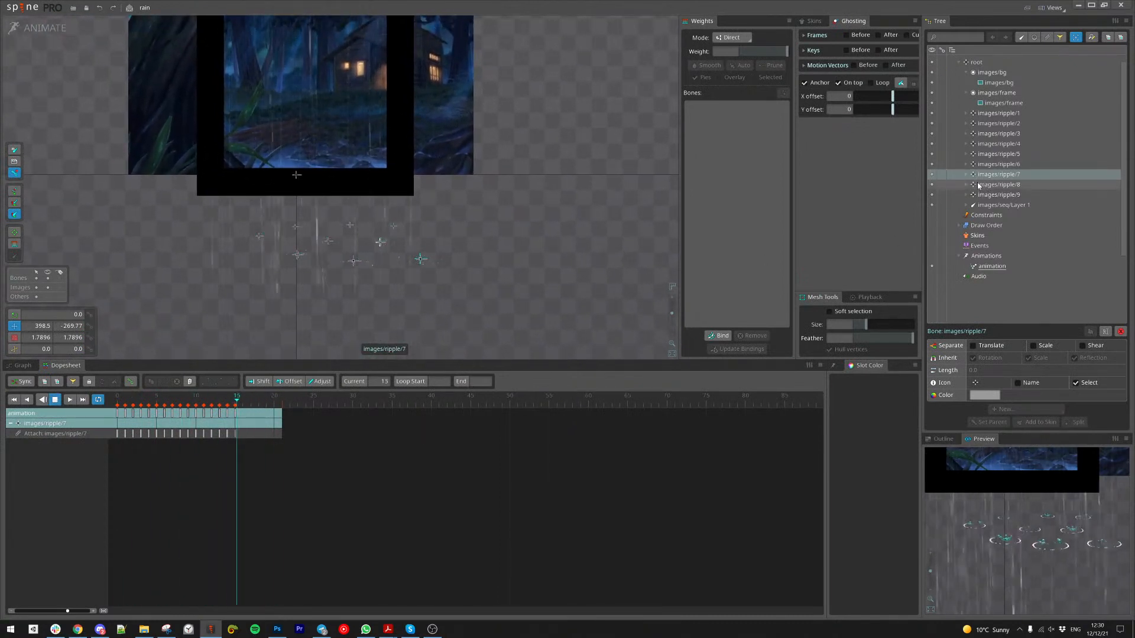
{"action": "scroll", "coordinate": [483, 289], "scroll_direction": "up", "scroll_amount": 2}
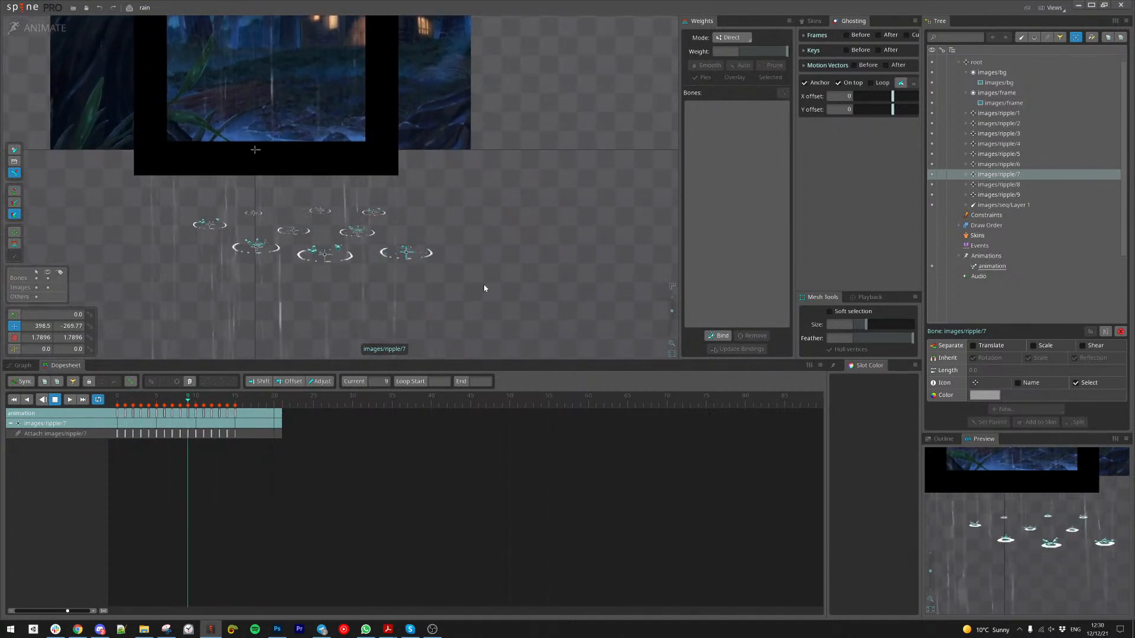
{"action": "scroll", "coordinate": [520, 255], "scroll_direction": "down", "scroll_amount": 2}
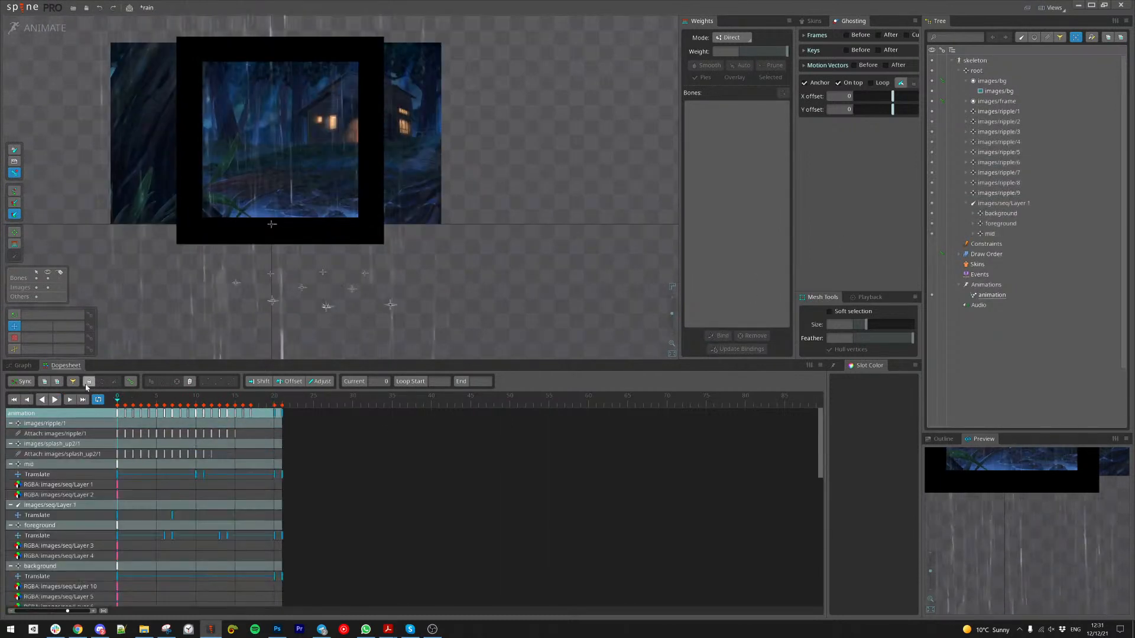
Step: Filter the dopesheet to attachment keys and shift the ripple and splash keys one frame forward
{"action": "left_click", "coordinate": [73, 381]}
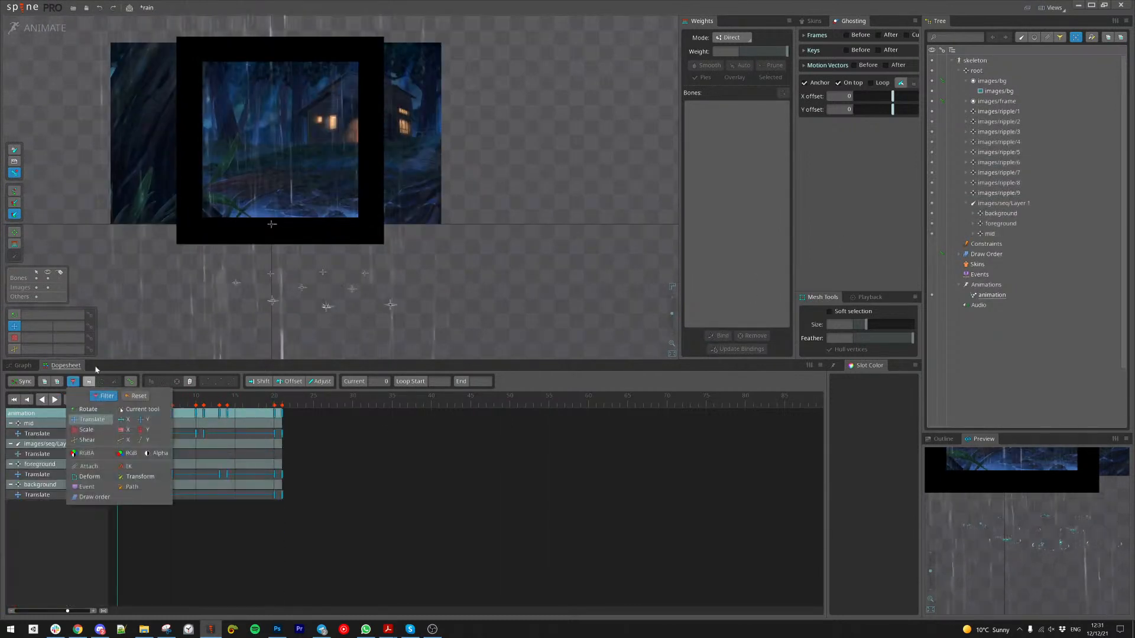
{"action": "left_click", "coordinate": [89, 466]}
{"action": "left_click_drag", "start_coordinate": [353, 530], "coordinate": [133, 412]}
{"action": "double_click", "coordinate": [339, 467]}
Step: Copy the closing attachment key of each ripple and splash track and paste it at frame 0
{"action": "left_click", "coordinate": [119, 400]}
{"action": "left_click", "coordinate": [243, 434]}
{"action": "key", "text": "ctrl+c"}
{"action": "left_click", "coordinate": [243, 455]}
{"action": "key", "text": "ctrl+v"}
{"action": "left_click", "coordinate": [243, 455]}
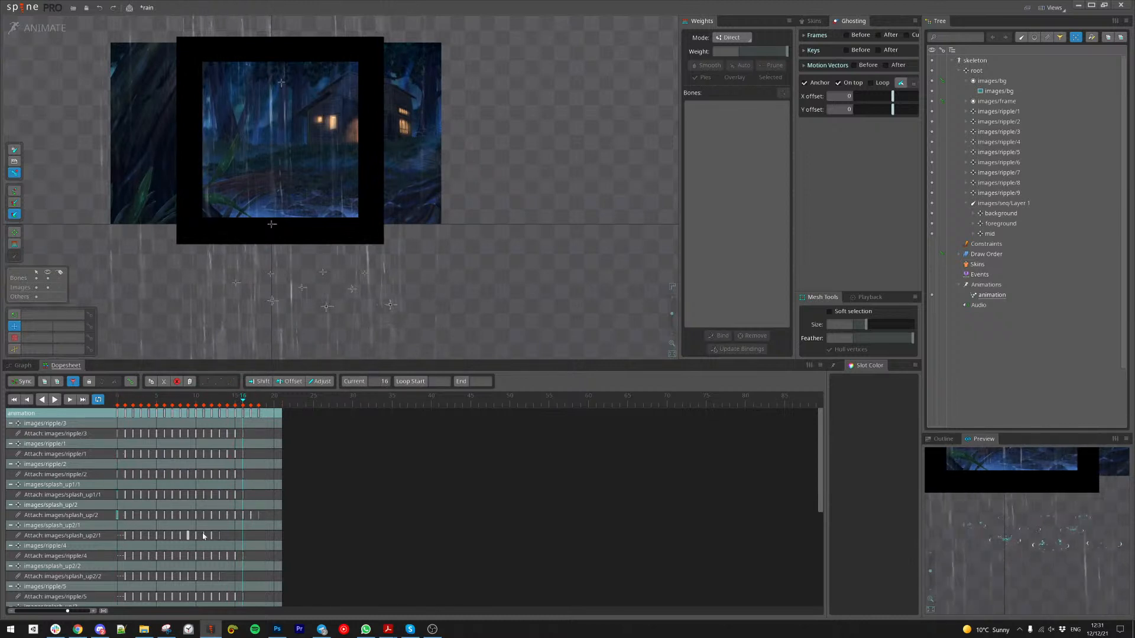
{"action": "scroll", "coordinate": [220, 525], "scroll_direction": "down", "scroll_amount": 1}
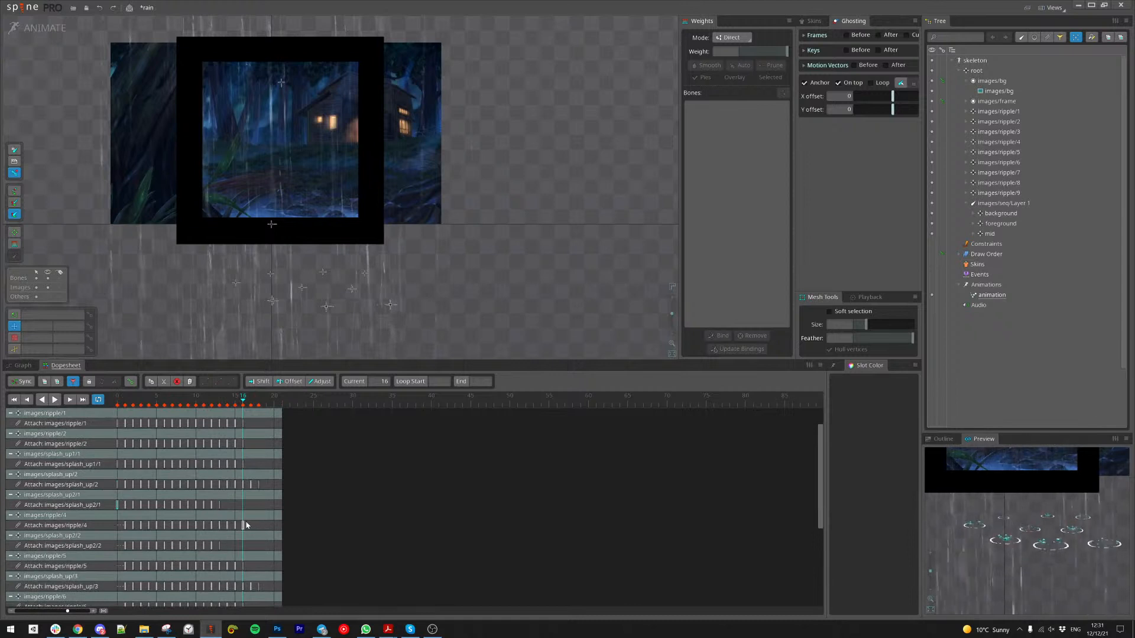
{"action": "scroll", "coordinate": [223, 552], "scroll_direction": "down", "scroll_amount": 3}
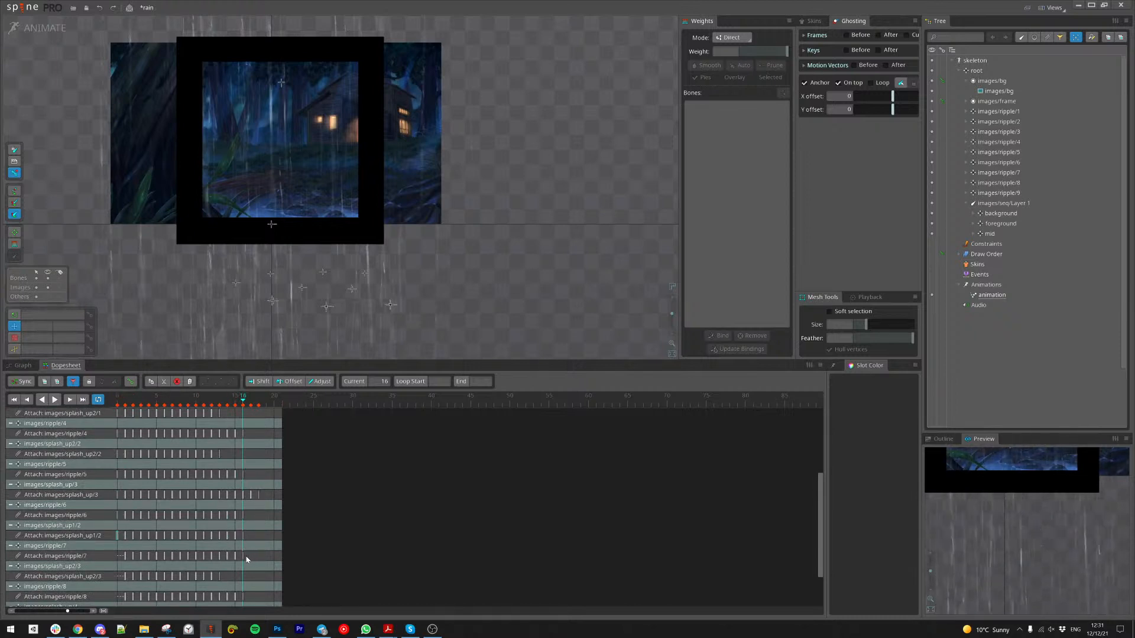
{"action": "scroll", "coordinate": [198, 563], "scroll_direction": "down", "scroll_amount": 2}
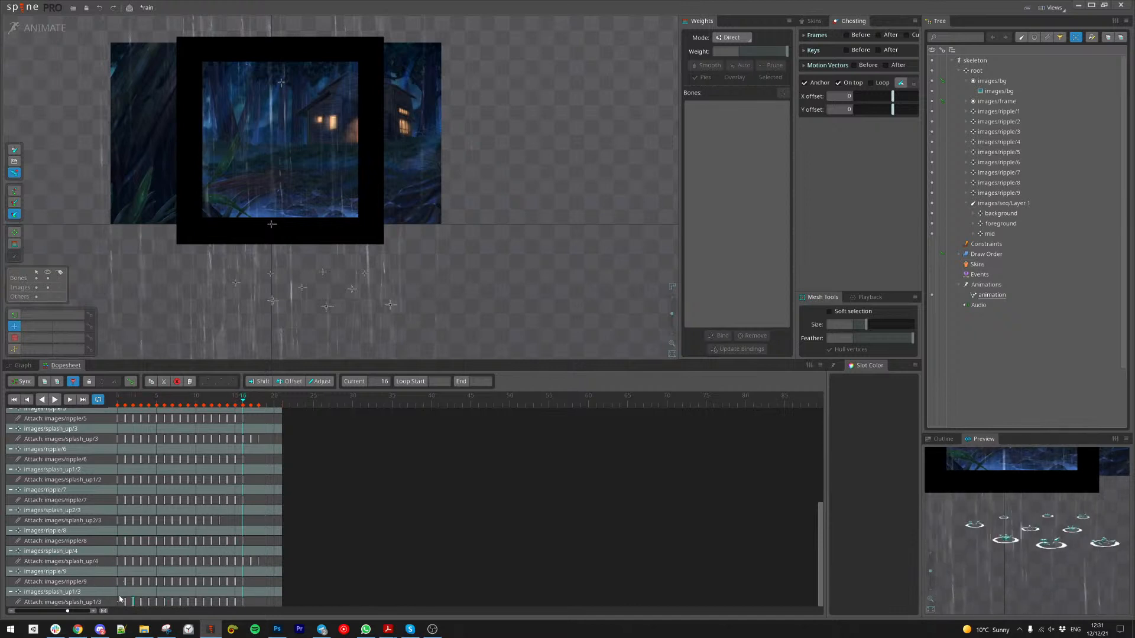
{"action": "scroll", "coordinate": [237, 549], "scroll_direction": "up", "scroll_amount": 6}
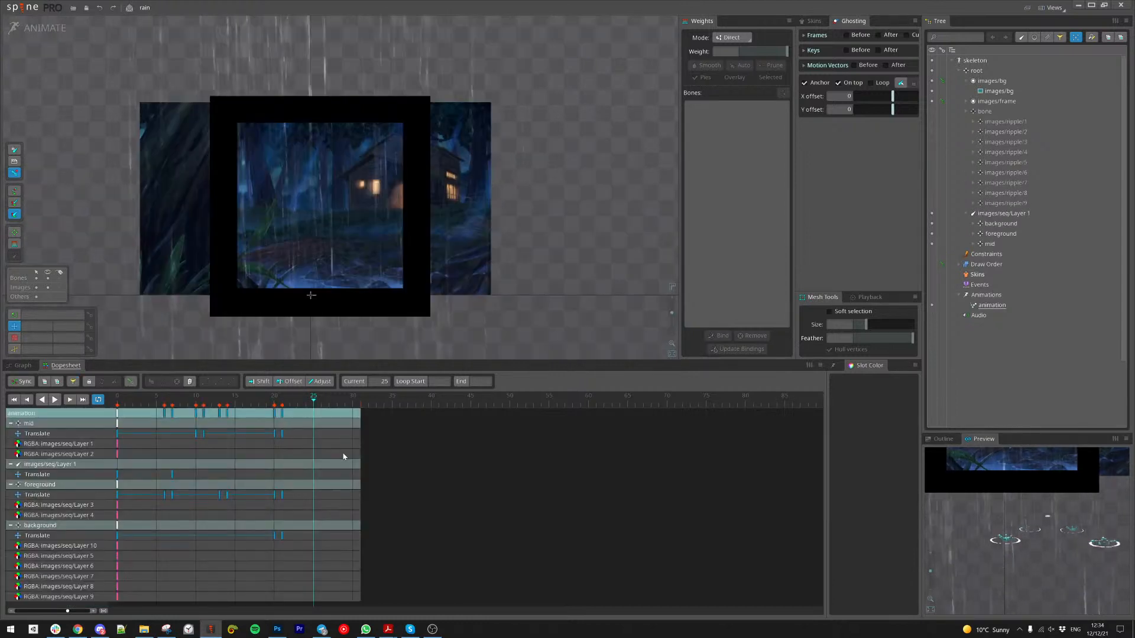
Step: Make the bone holding the ripples visible and hide the rain bone images/seq/Layer 1
{"action": "left_click", "coordinate": [284, 406]}
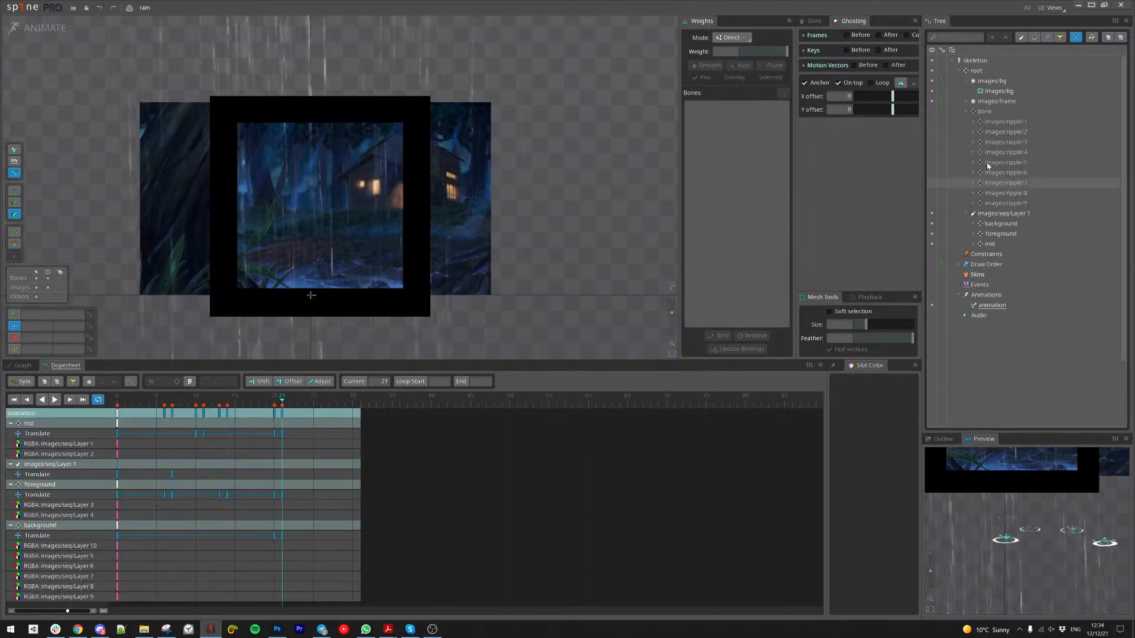
{"action": "left_click", "coordinate": [277, 406]}
{"action": "left_click", "coordinate": [282, 405]}
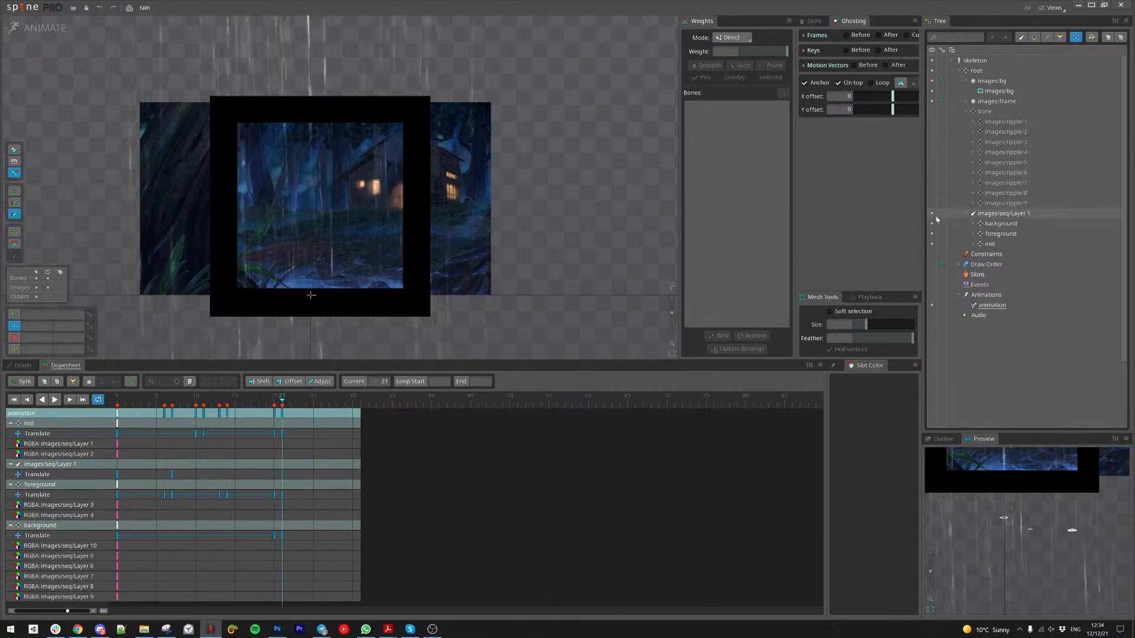
{"action": "left_click", "coordinate": [933, 113]}
{"action": "left_click", "coordinate": [933, 213]}
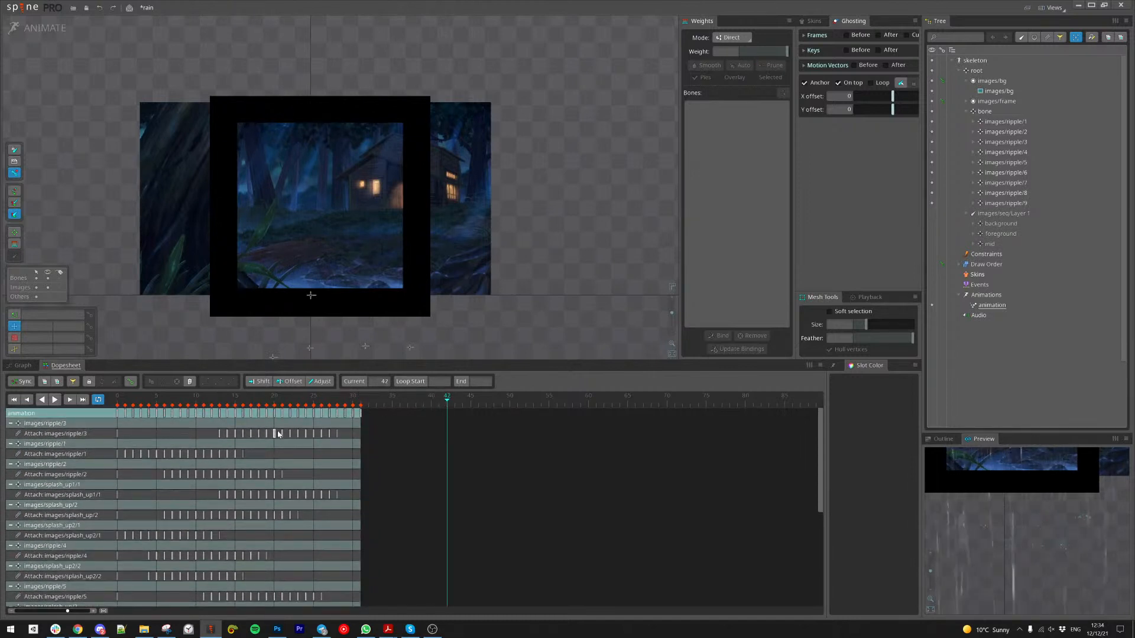
Step: Stagger the ripple and splash keys over 42 frames, ending images/ripple/9 at frame 42 and starting images/ripple/8 at frame 1
{"action": "scroll", "coordinate": [301, 537], "scroll_direction": "down", "scroll_amount": 5}
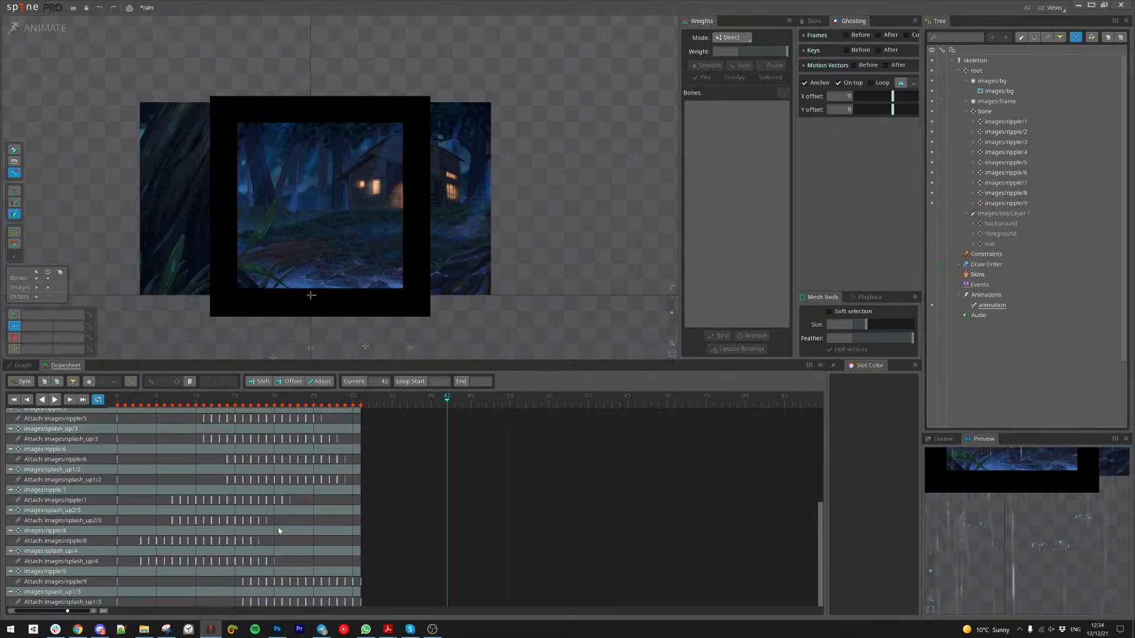
{"action": "left_click_drag", "start_coordinate": [228, 577], "coordinate": [442, 583]}
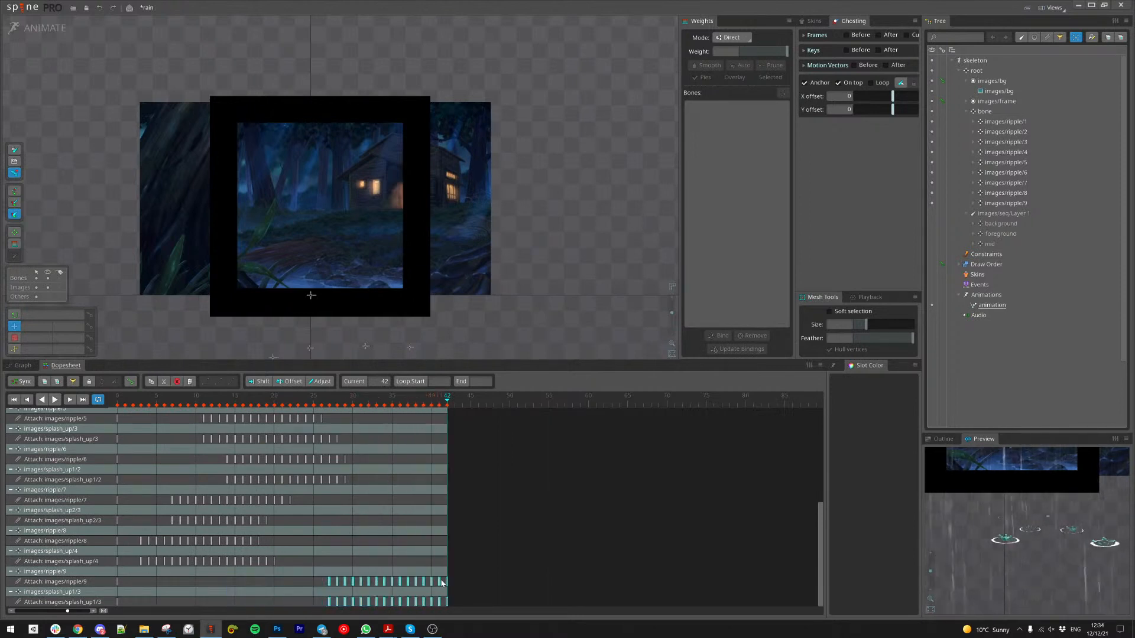
{"action": "scroll", "coordinate": [129, 542], "scroll_direction": "up", "scroll_amount": 2}
{"action": "left_click_drag", "start_coordinate": [156, 545], "coordinate": [159, 582]}
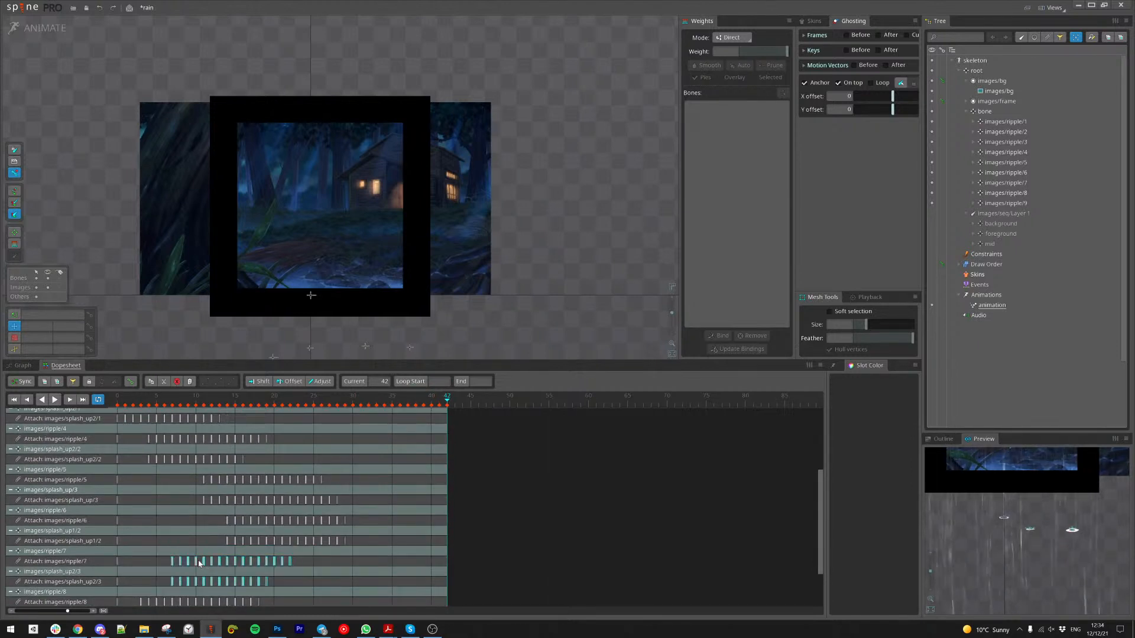
{"action": "left_click_drag", "start_coordinate": [216, 515], "coordinate": [382, 546]}
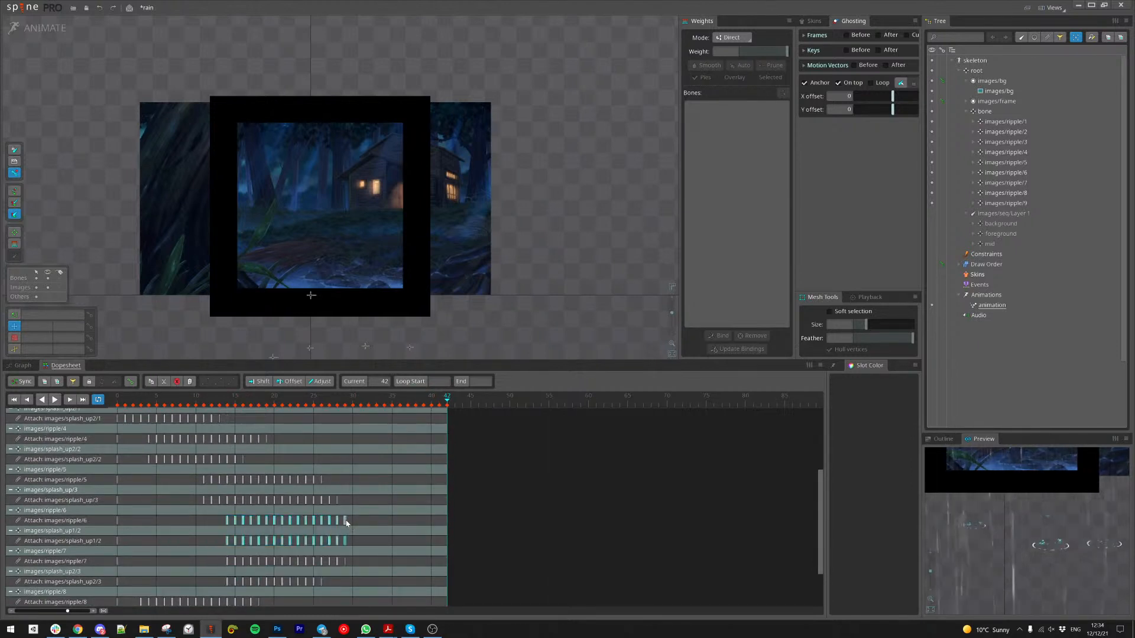
{"action": "scroll", "coordinate": [200, 482], "scroll_direction": "up", "scroll_amount": 4}
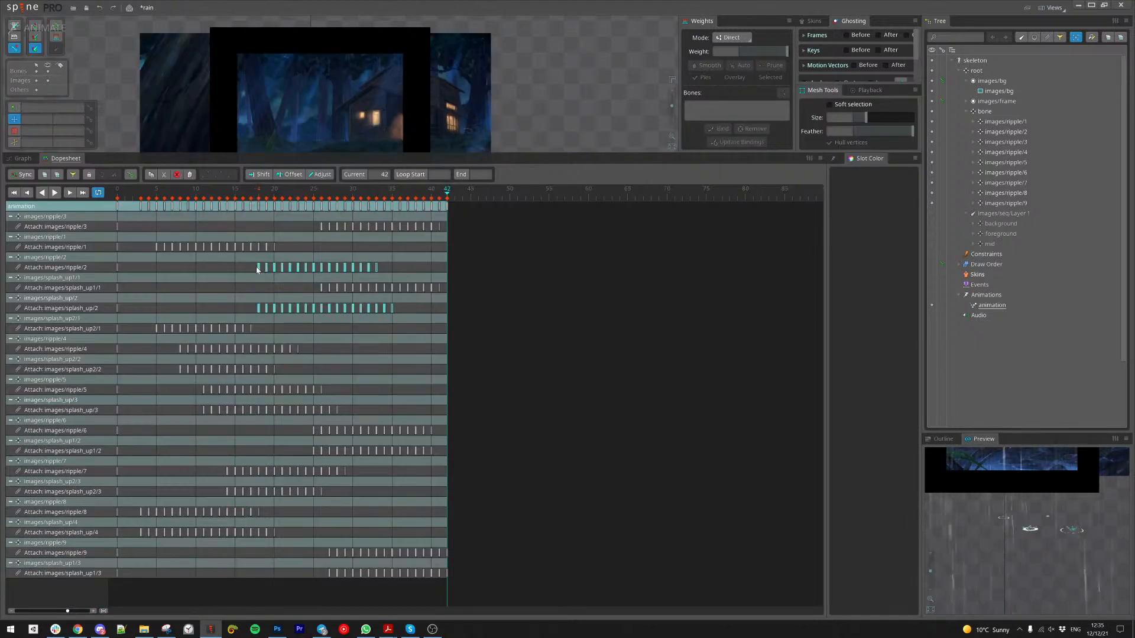
{"action": "left_click_drag", "start_coordinate": [290, 507], "coordinate": [156, 536]}
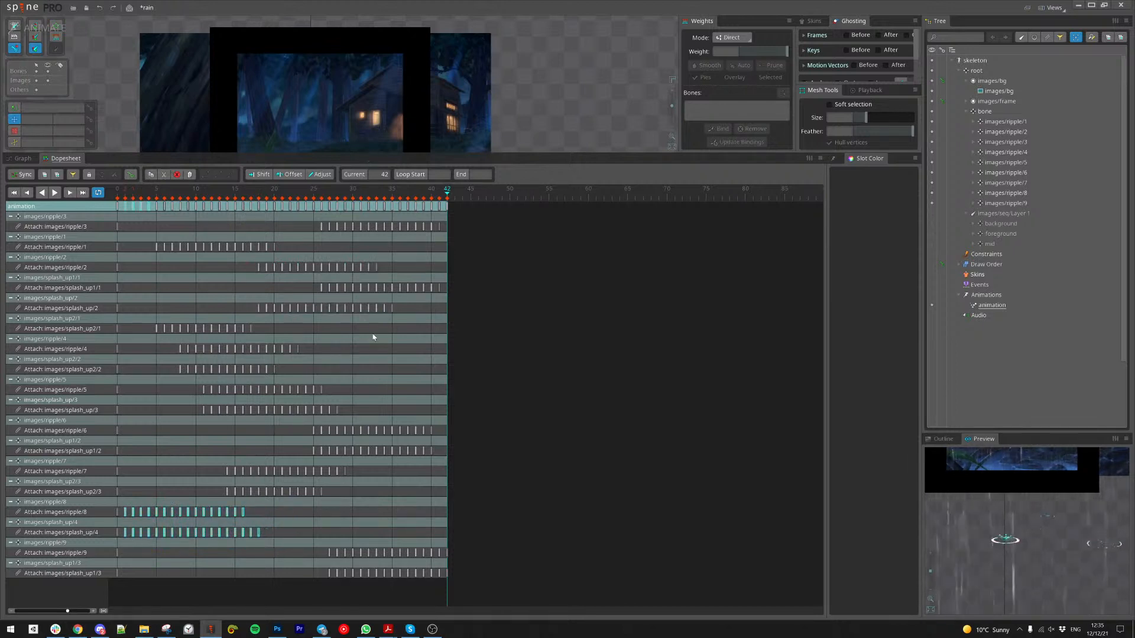
Step: Add an attachment key at frame 21 to every ripple and splash track
{"action": "left_click_drag", "start_coordinate": [275, 197], "coordinate": [281, 197]}
{"action": "left_click", "coordinate": [285, 189]}
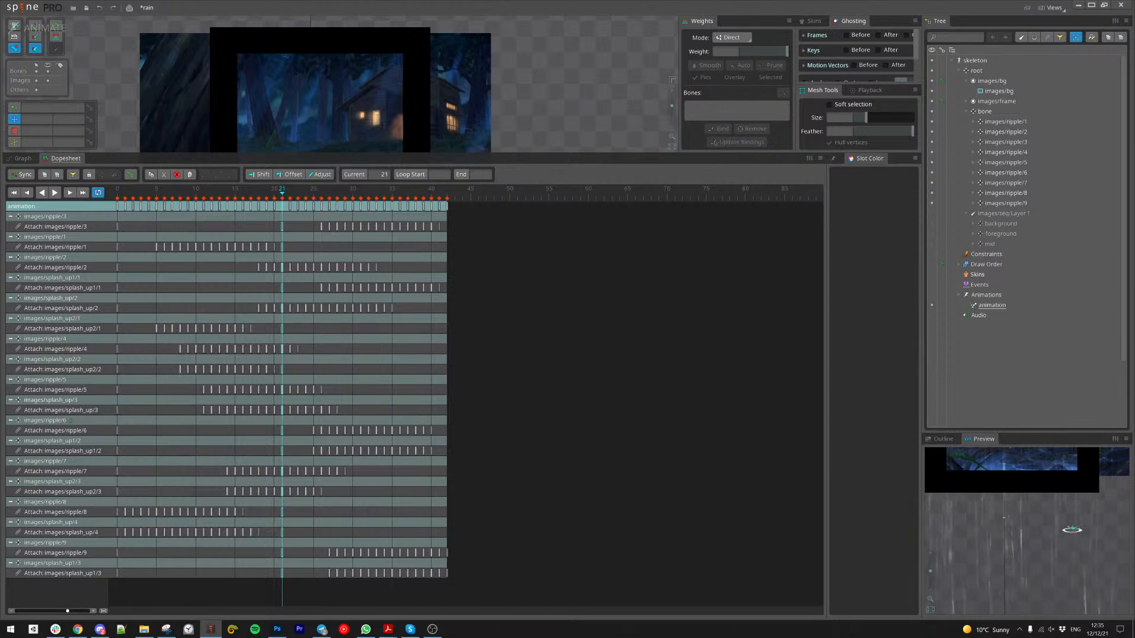
{"action": "left_click", "coordinate": [274, 198]}
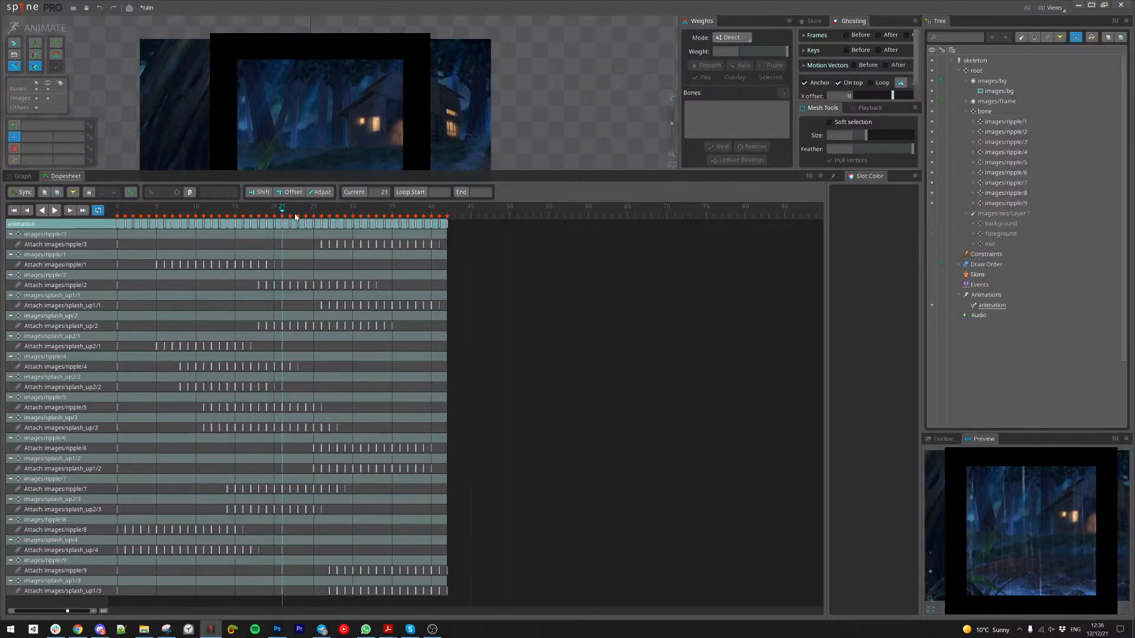
Step: Wrap the loop by pasting the keys from frame 21 onward at frame 0 and deleting all keys beyond frame 21
{"action": "left_click_drag", "start_coordinate": [525, 289], "coordinate": [290, 225]}
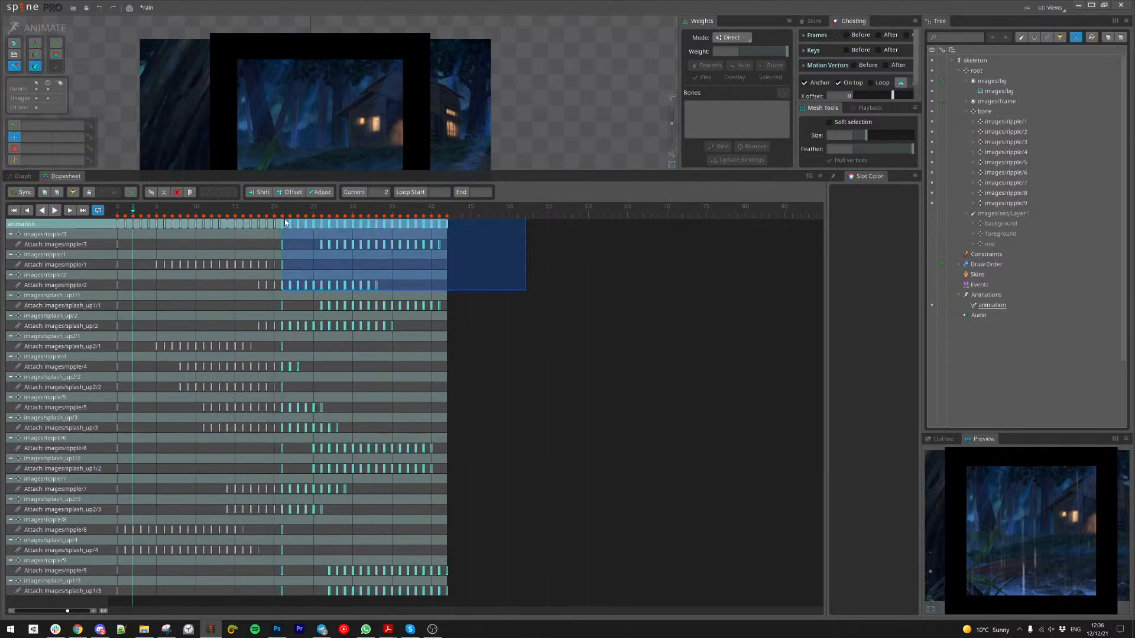
{"action": "left_click_drag", "start_coordinate": [539, 338], "coordinate": [279, 212]}
{"action": "key", "text": "ctrl+c"}
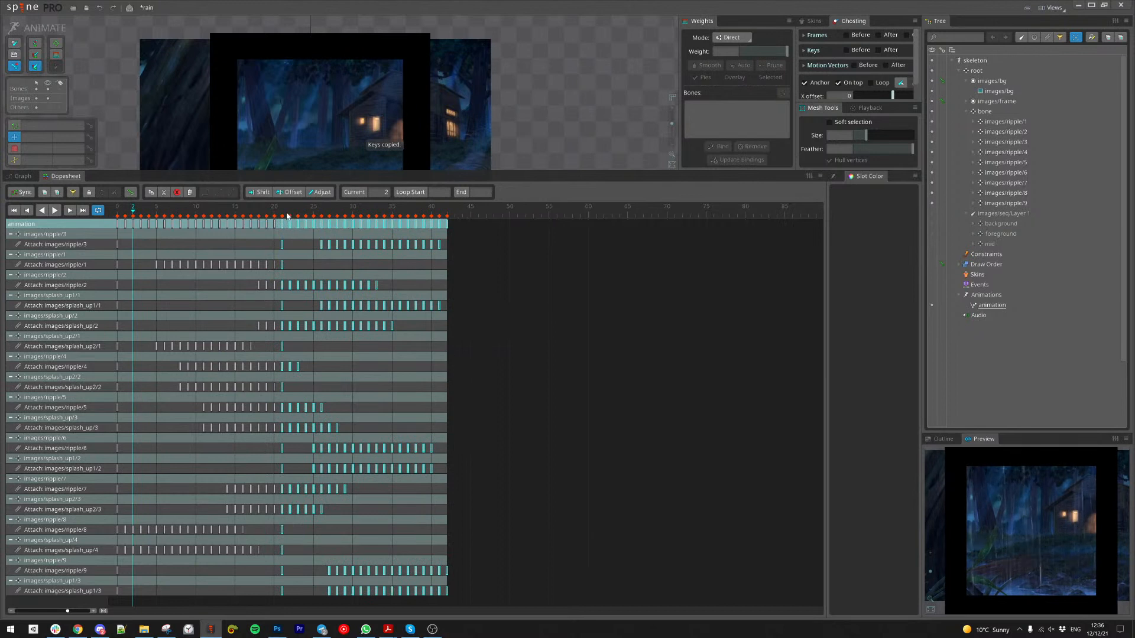
{"action": "left_click_drag", "start_coordinate": [143, 211], "coordinate": [97, 210]}
{"action": "key", "text": "ctrl+v"}
{"action": "left_click_drag", "start_coordinate": [573, 321], "coordinate": [286, 216]}
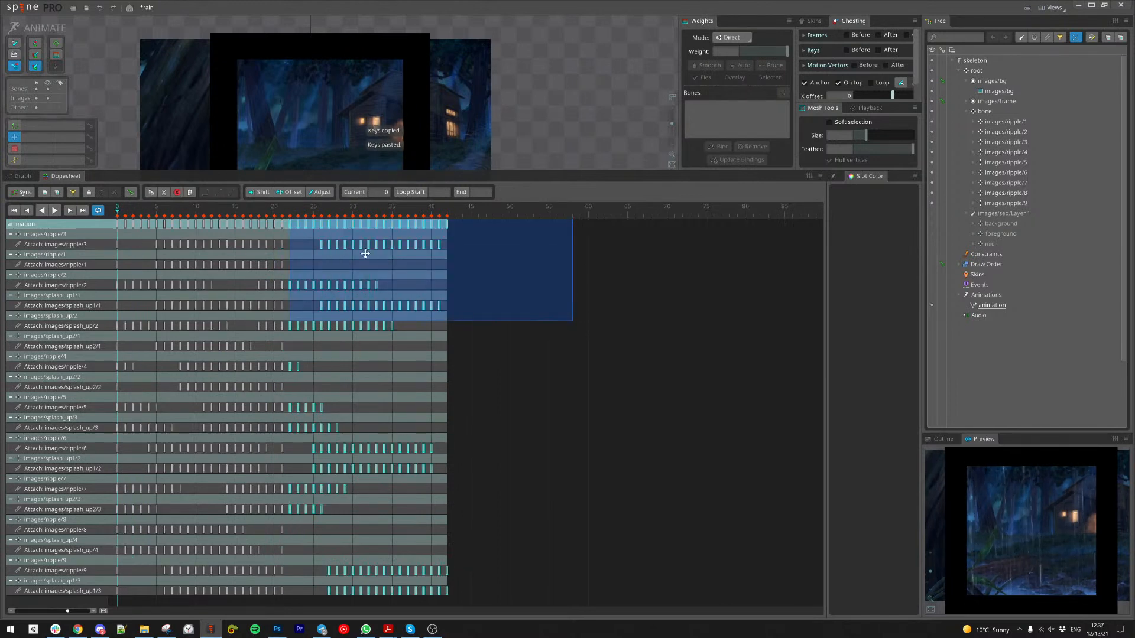
{"action": "key", "text": "Delete"}
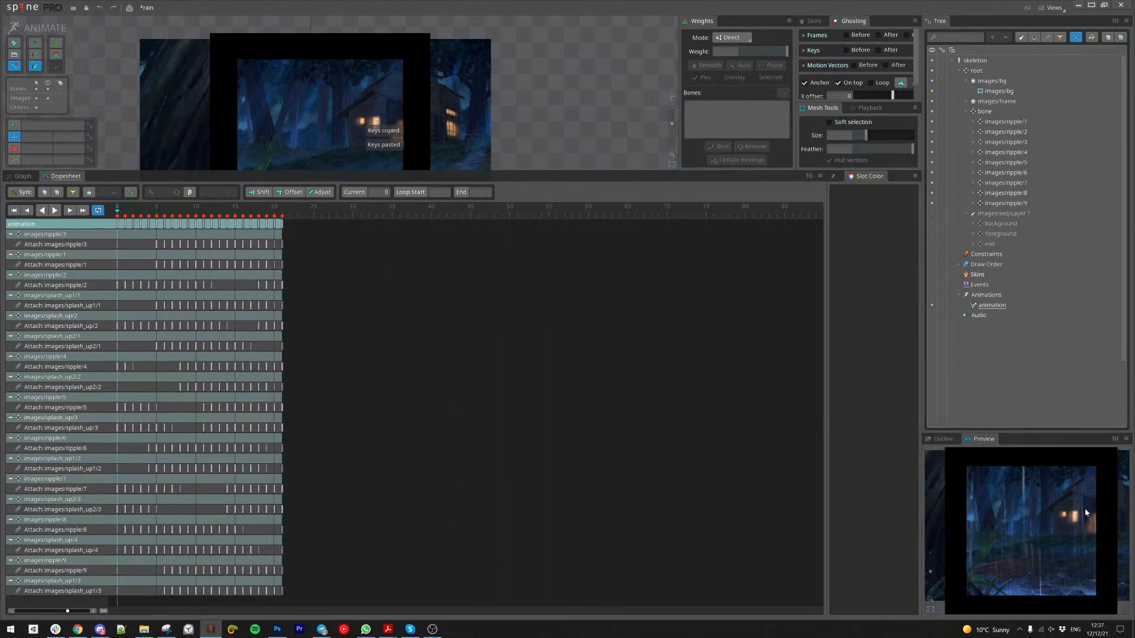
Step: Play the animation and examine how the staggered ripples and splashes loop
{"action": "left_click_drag", "start_coordinate": [558, 134], "coordinate": [526, 48]}
{"action": "scroll", "coordinate": [523, 122], "scroll_direction": "down", "scroll_amount": 5}
{"action": "key", "text": "d"}
{"action": "left_click_drag", "start_coordinate": [487, 172], "coordinate": [367, 411]}
{"action": "scroll", "coordinate": [354, 271], "scroll_direction": "up", "scroll_amount": 5}
{"action": "left_click_drag", "start_coordinate": [408, 223], "coordinate": [534, 328]}
{"action": "left_click_drag", "start_coordinate": [617, 325], "coordinate": [596, 328]}
Step: Collapse the bone holding the ripples and, in setup mode, move it over the puddle to about (-105, 284)
{"action": "double_click", "coordinate": [984, 111]}
{"action": "key", "text": "d"}
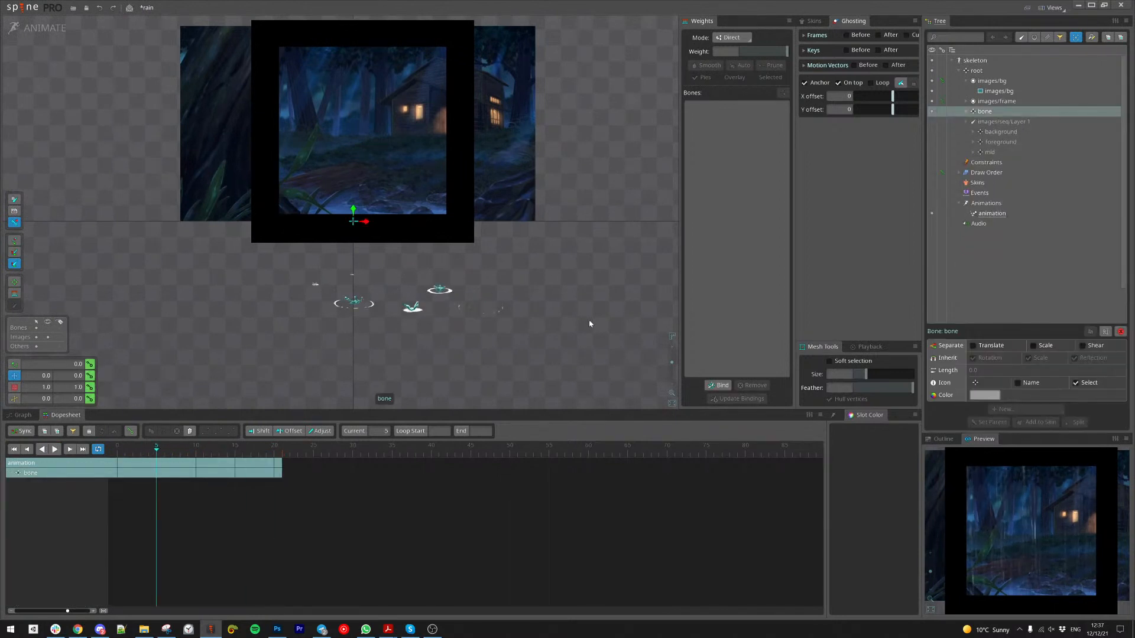
{"action": "left_click", "coordinate": [44, 29]}
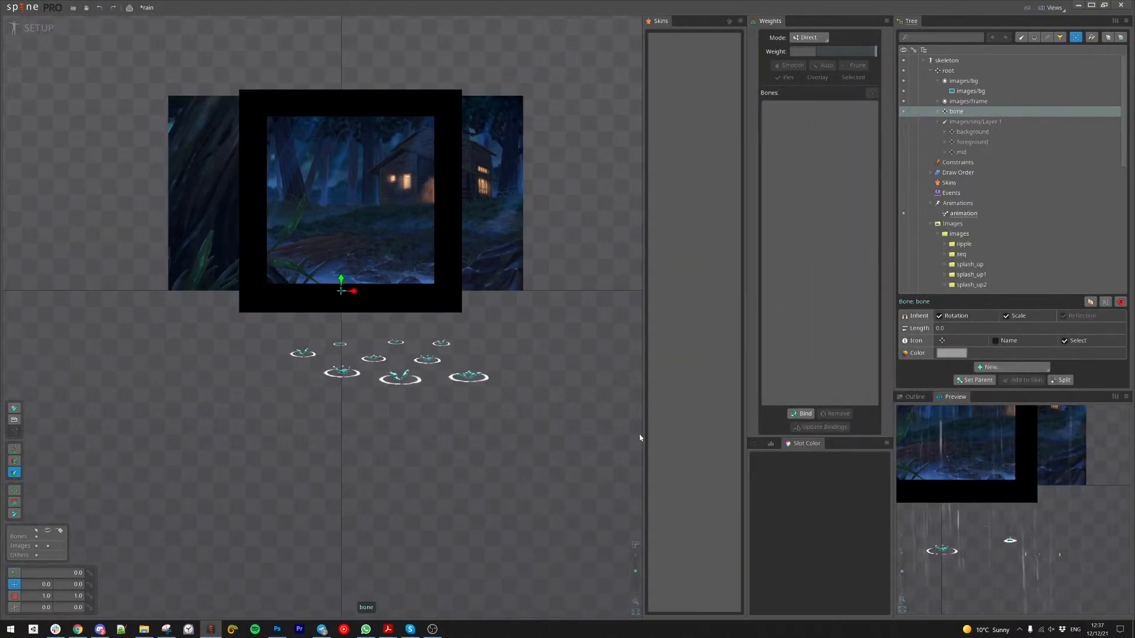
{"action": "left_click_drag", "start_coordinate": [1018, 500], "coordinate": [1075, 538]}
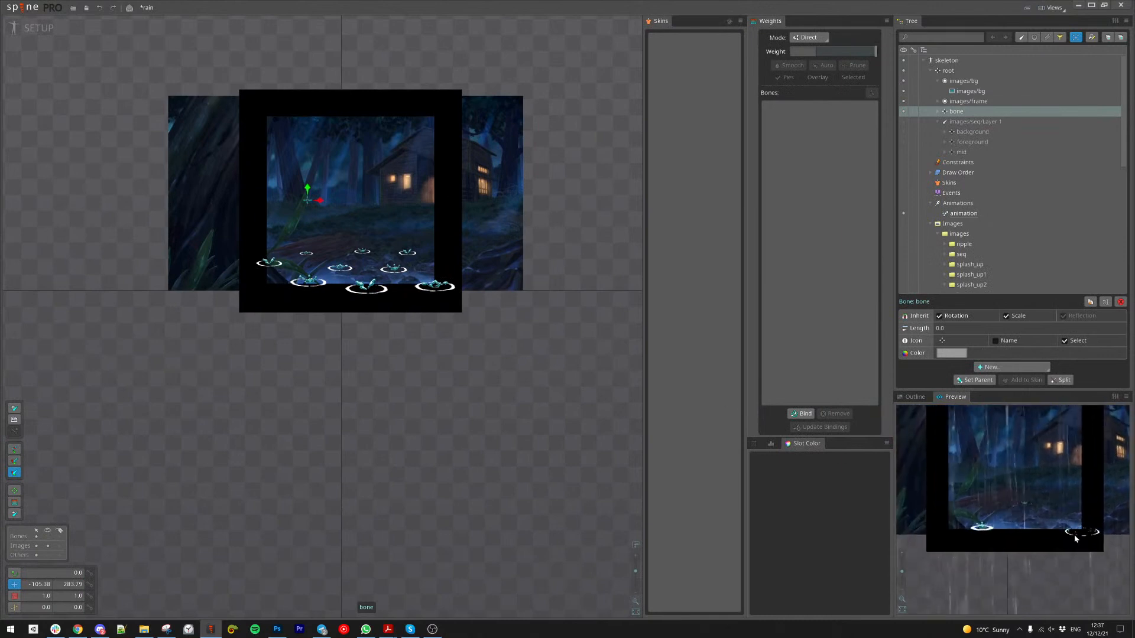
Step: Move the images/frame slot to the front of the draw order, above all splash and ripple slots
{"action": "left_click", "coordinate": [1034, 37]}
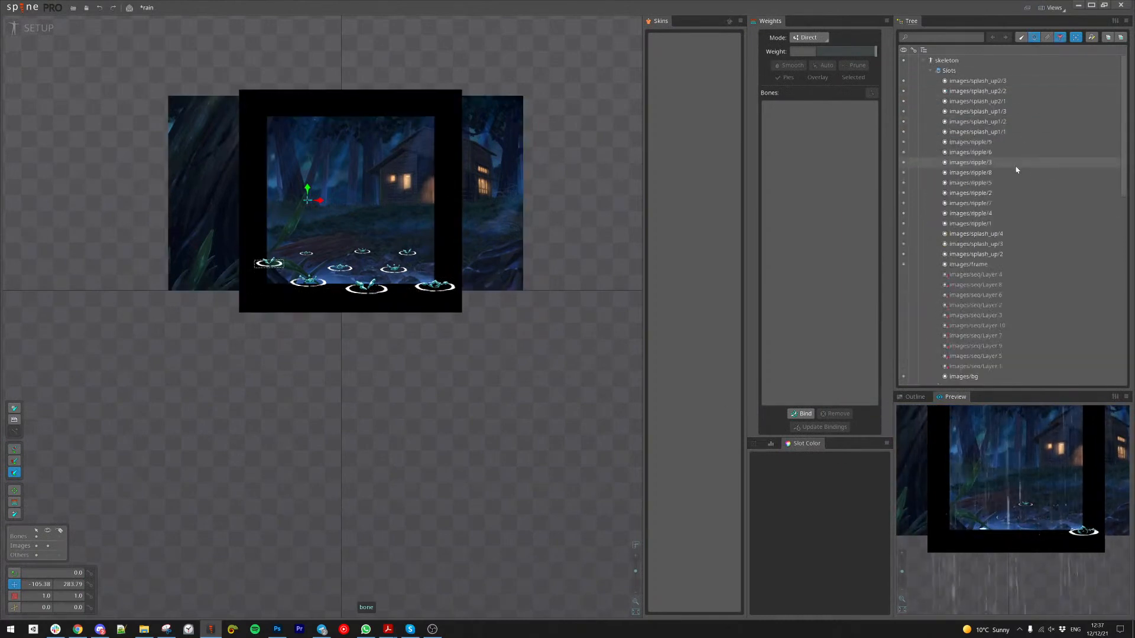
{"action": "scroll", "coordinate": [1014, 197], "scroll_direction": "down", "scroll_amount": 2}
{"action": "left_click_drag", "start_coordinate": [970, 222], "coordinate": [983, 83]}
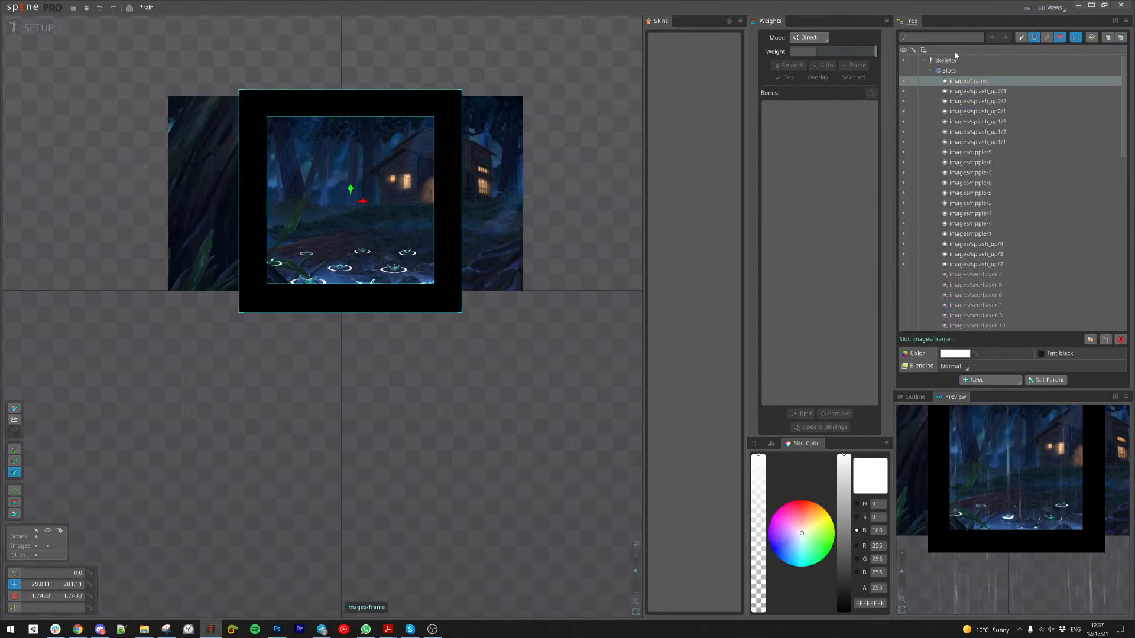
{"action": "left_click", "coordinate": [1034, 37]}
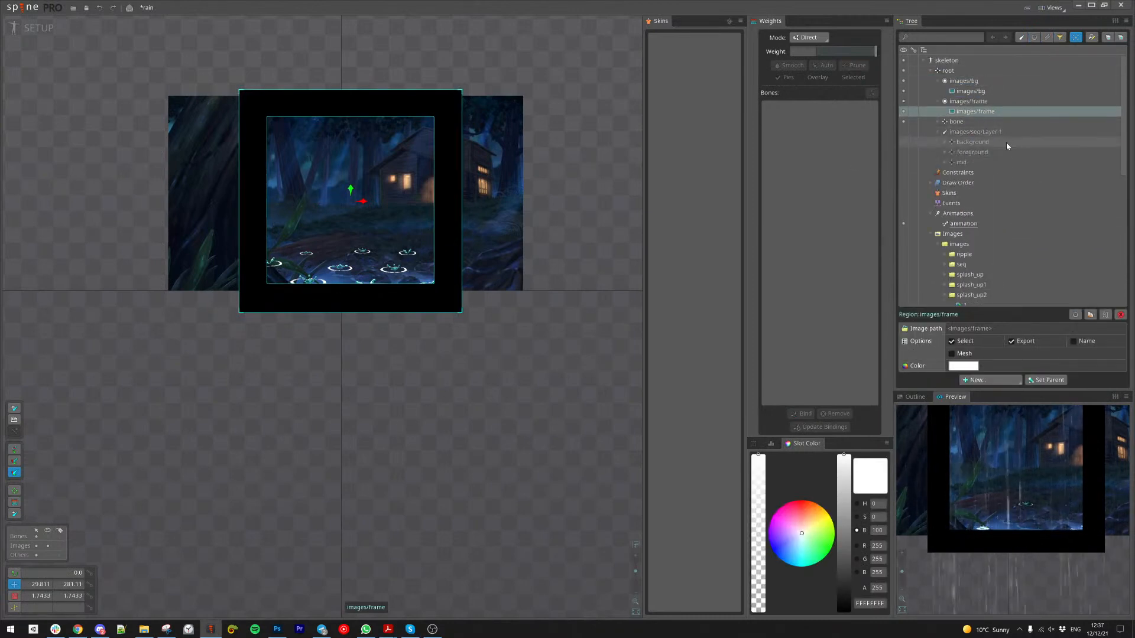
Step: Scale the bone holding the ripples and splashes to about 0.52 and move it over the near side of the puddle
{"action": "left_click", "coordinate": [978, 131]}
{"action": "scroll", "coordinate": [355, 280], "scroll_direction": "up", "scroll_amount": 1}
{"action": "scroll", "coordinate": [582, 228], "scroll_direction": "up", "scroll_amount": 1}
{"action": "left_click", "coordinate": [958, 121]}
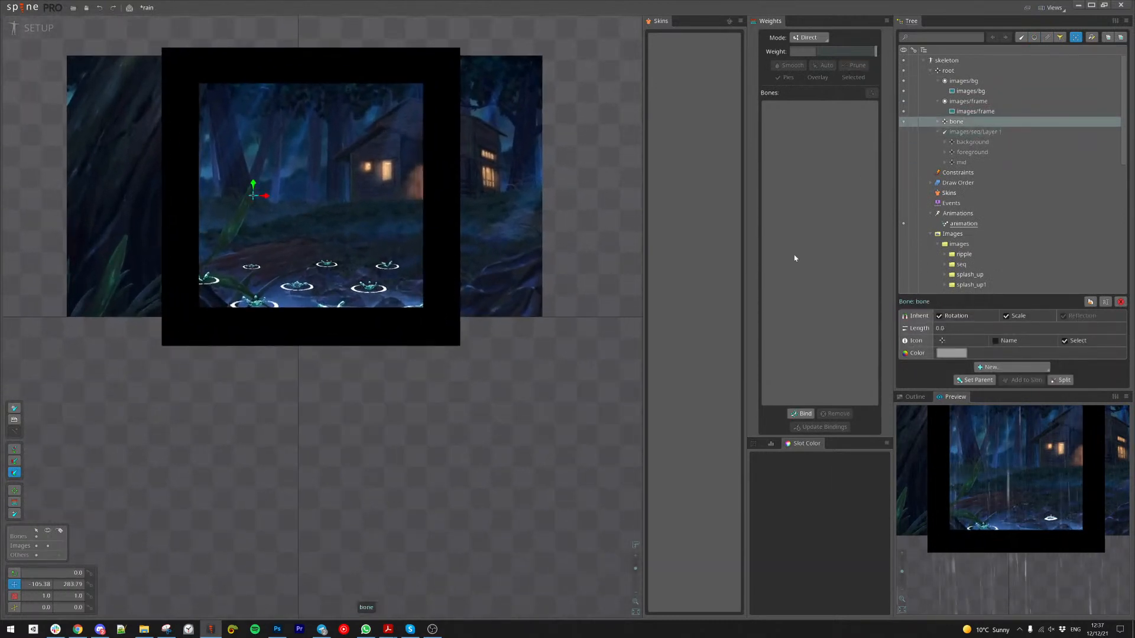
{"action": "left_click_drag", "start_coordinate": [515, 433], "coordinate": [488, 434]}
{"action": "key", "text": "v"}
{"action": "left_click_drag", "start_coordinate": [525, 393], "coordinate": [524, 429]}
{"action": "key", "text": "x"}
{"action": "key", "text": "v"}
Step: Duplicate the ripple bone with its animation keys and place the copy at about (127, 187), checking the puddle coverage in the preview
{"action": "left_click", "coordinate": [1090, 302]}
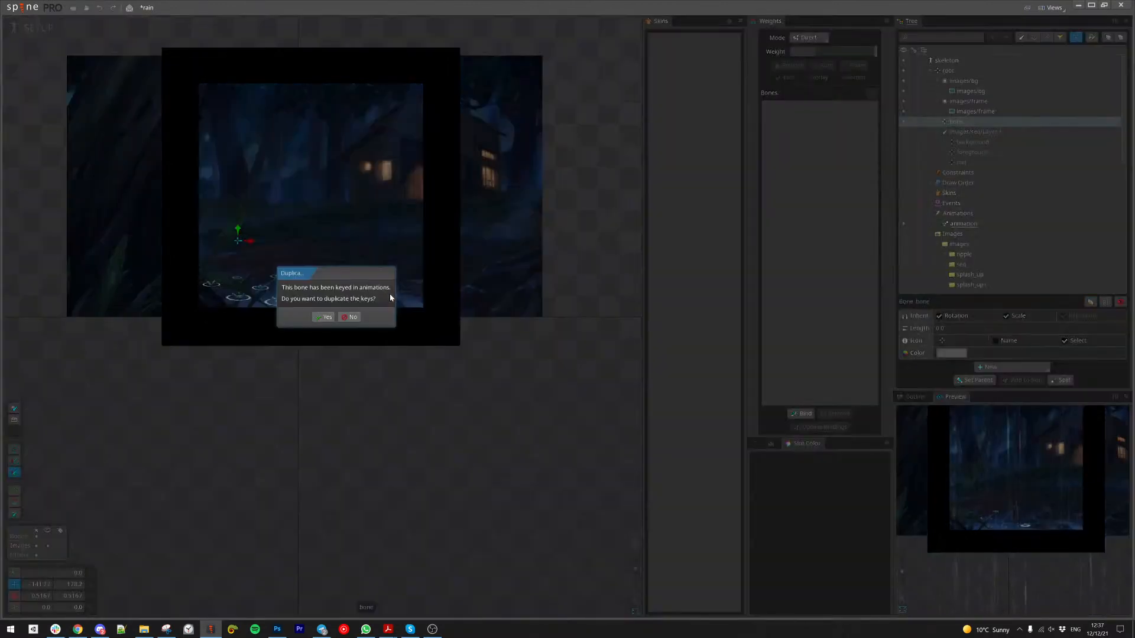
{"action": "left_click", "coordinate": [323, 318]}
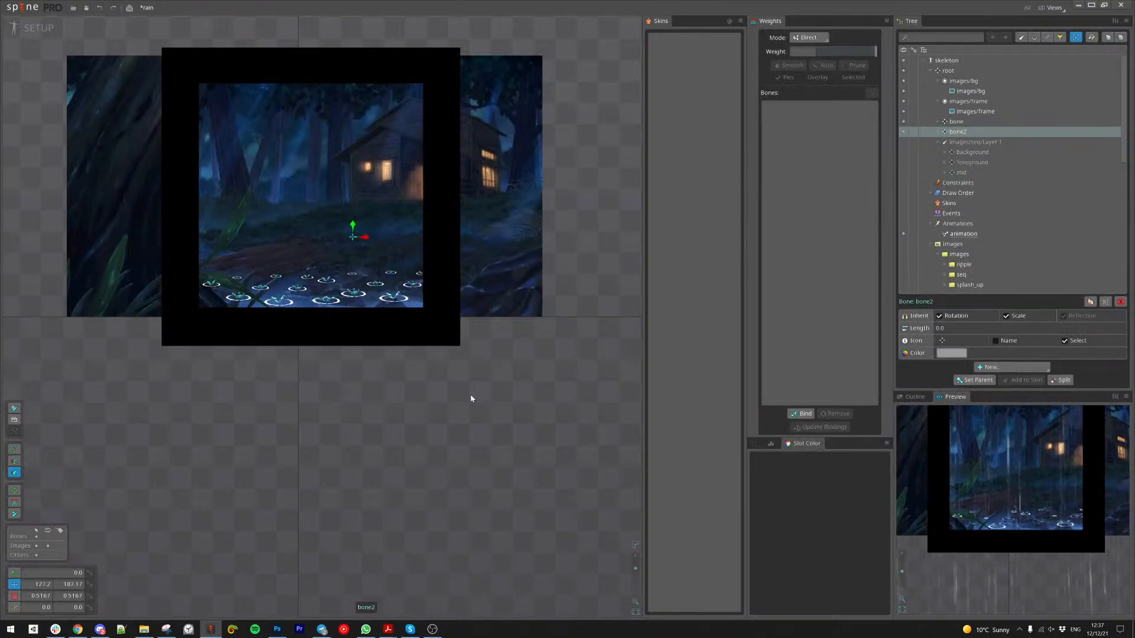
{"action": "scroll", "coordinate": [408, 396], "scroll_direction": "up", "scroll_amount": 1}
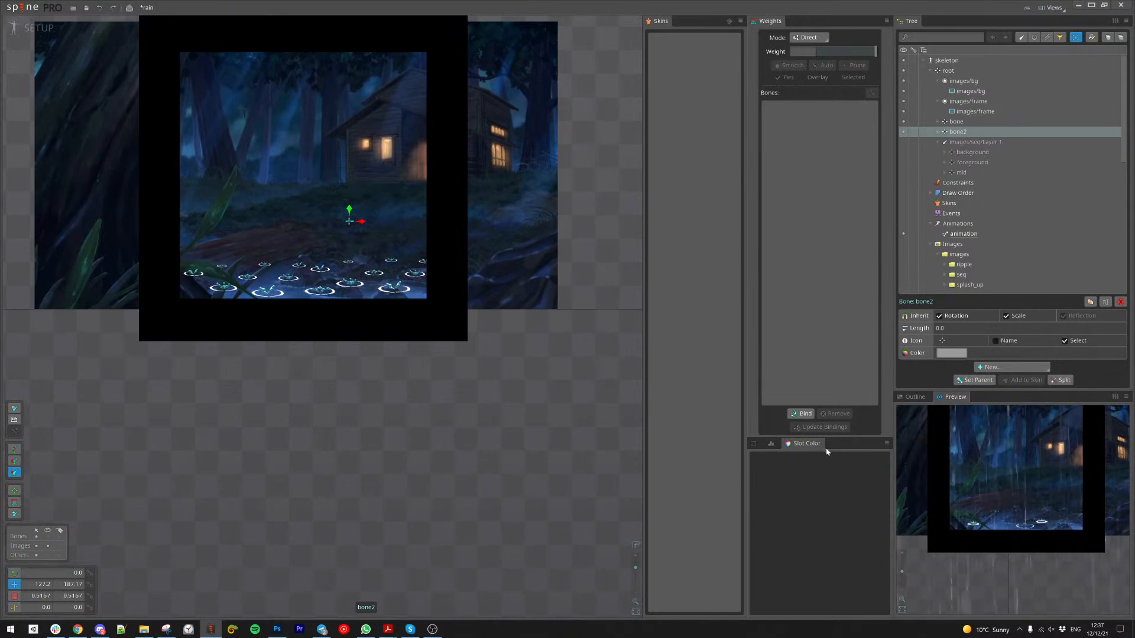
{"action": "scroll", "coordinate": [1008, 520], "scroll_direction": "up", "scroll_amount": 5}
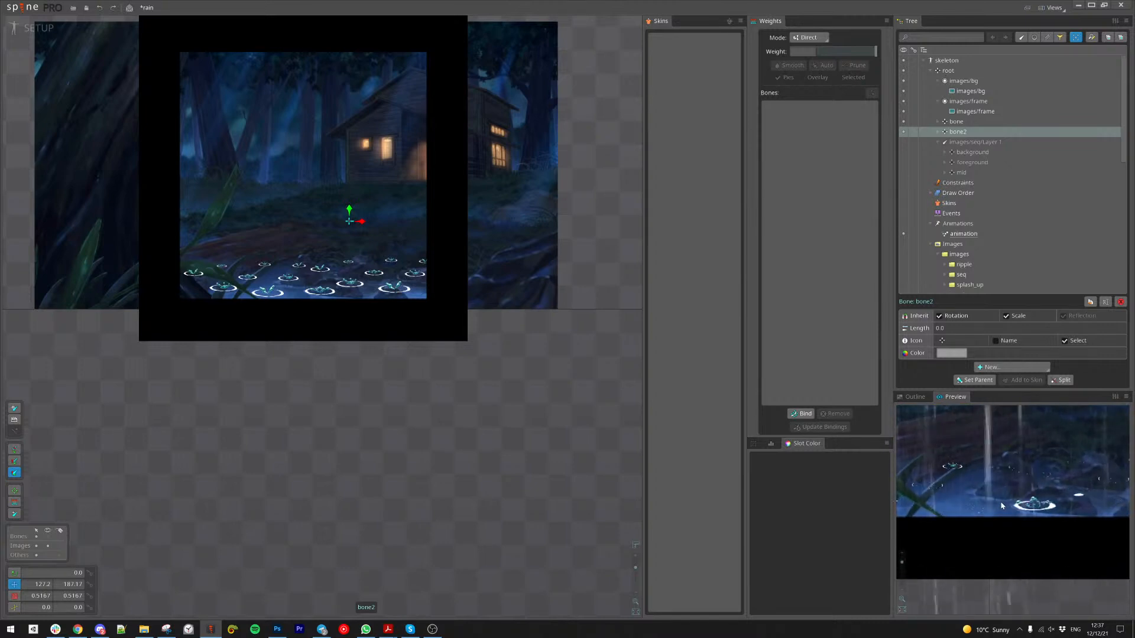
{"action": "scroll", "coordinate": [1005, 502], "scroll_direction": "down", "scroll_amount": 5}
Step: Duplicate bone2 with its keys, then shrink the copy to about 0.2 and move it onto the grass at about (47, 260)
{"action": "left_click_drag", "start_coordinate": [417, 429], "coordinate": [421, 447]}
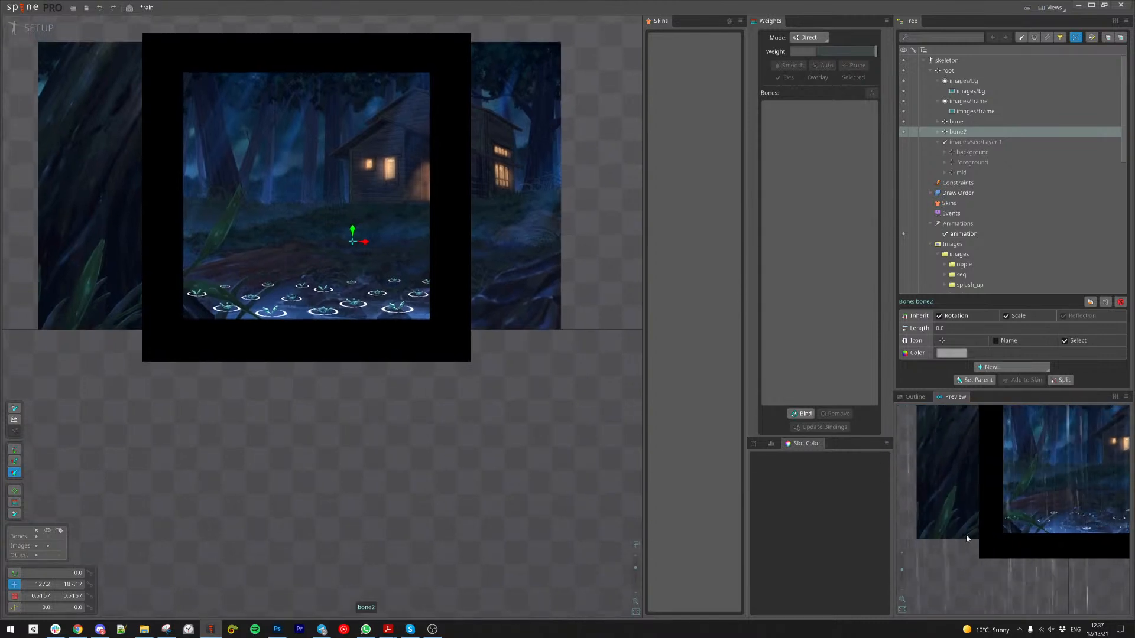
{"action": "left_click_drag", "start_coordinate": [501, 463], "coordinate": [515, 488]}
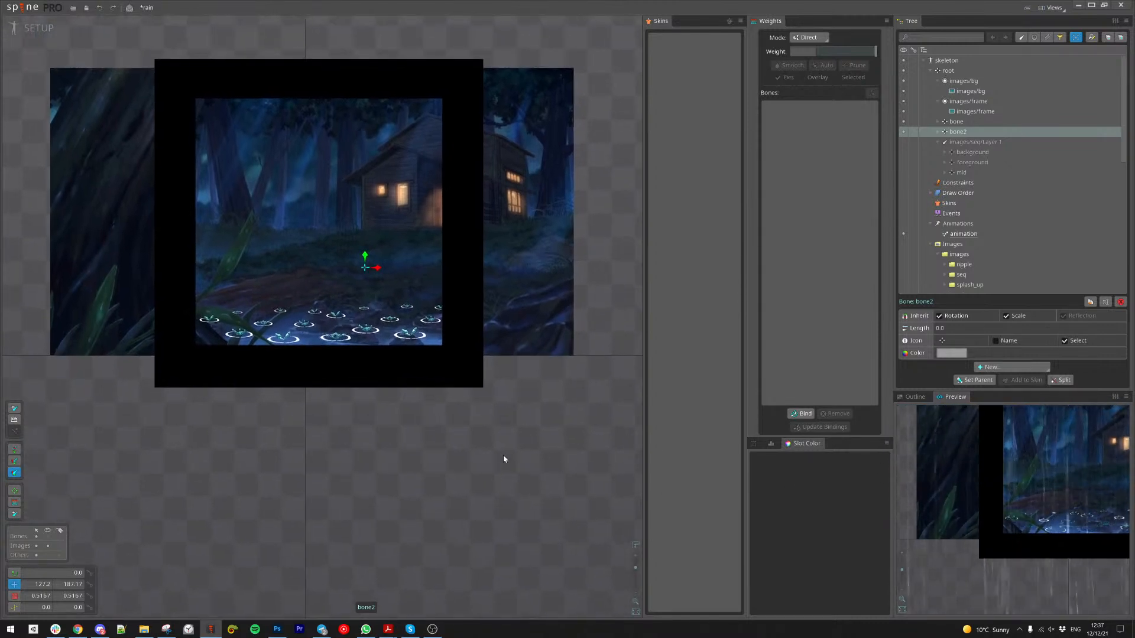
{"action": "left_click", "coordinate": [1090, 302]}
{"action": "left_click", "coordinate": [324, 318]}
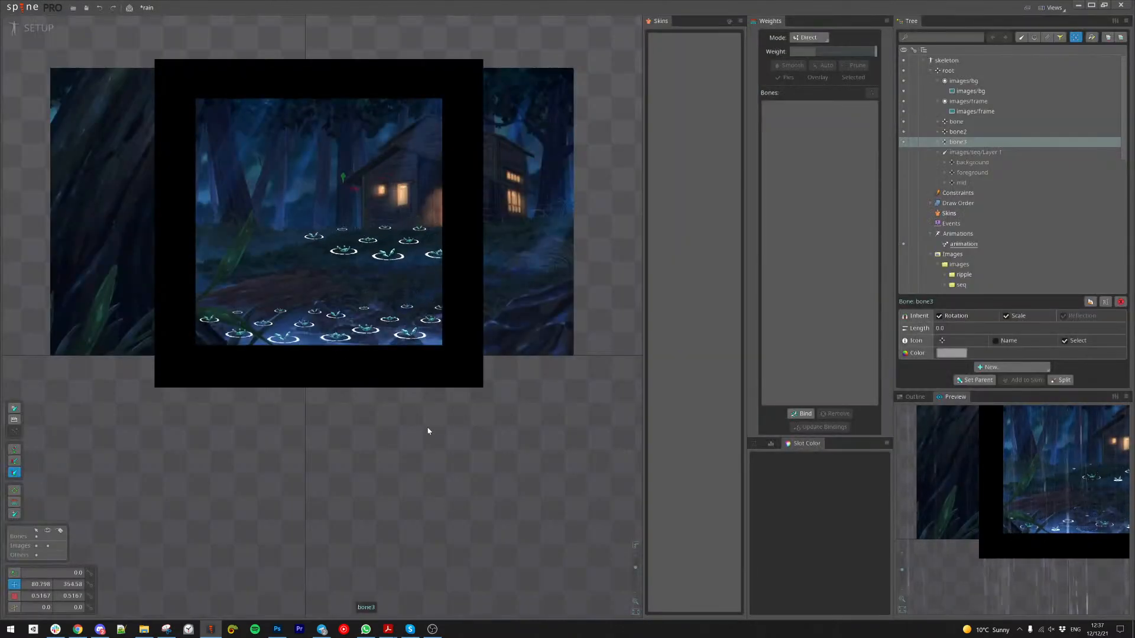
{"action": "key", "text": "v"}
{"action": "left_click_drag", "start_coordinate": [488, 440], "coordinate": [509, 471]}
{"action": "key", "text": "x"}
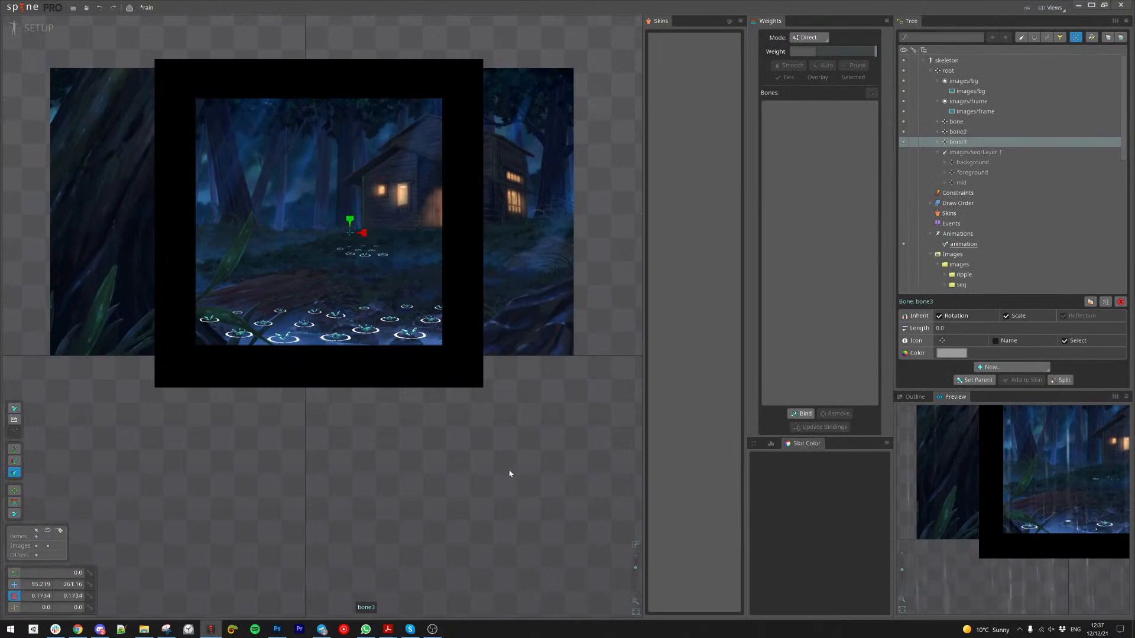
Step: Delete the ripple slots under bone3 so the group on the grass keeps only its splashes
{"action": "scroll", "coordinate": [349, 281], "scroll_direction": "up", "scroll_amount": 6}
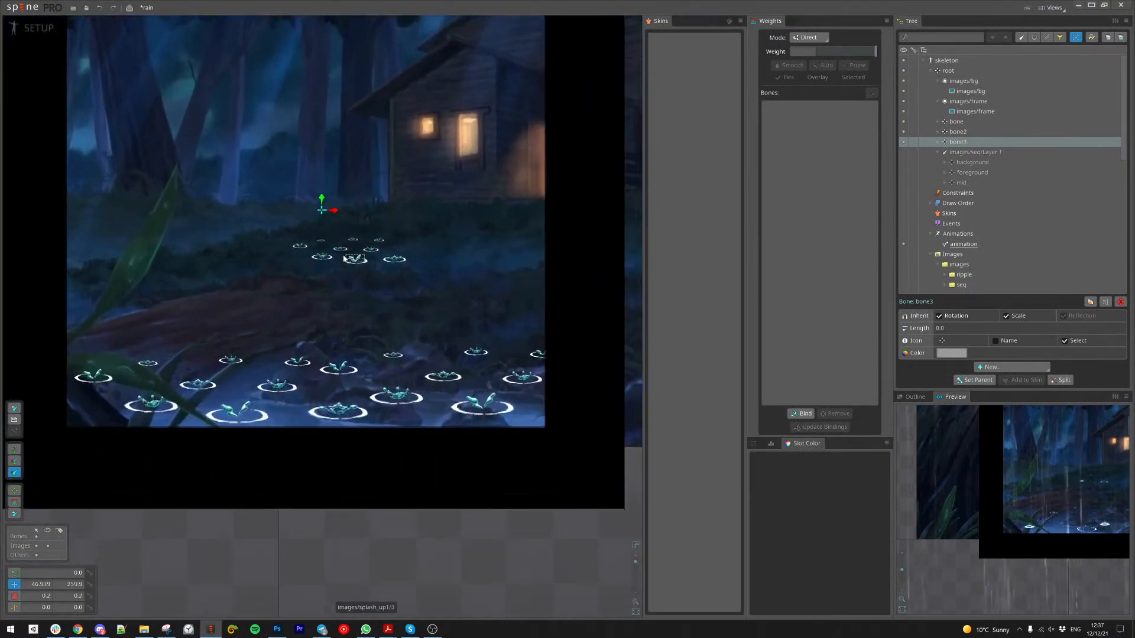
{"action": "left_click", "coordinate": [365, 268]}
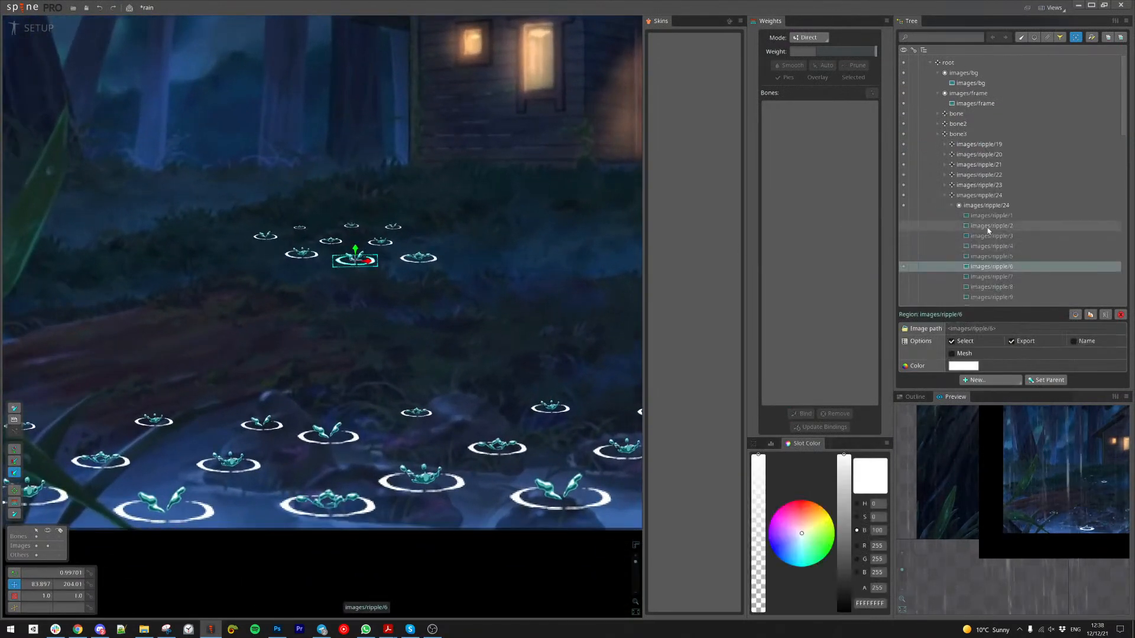
{"action": "left_click", "coordinate": [430, 280]}
{"action": "left_click", "coordinate": [413, 266]}
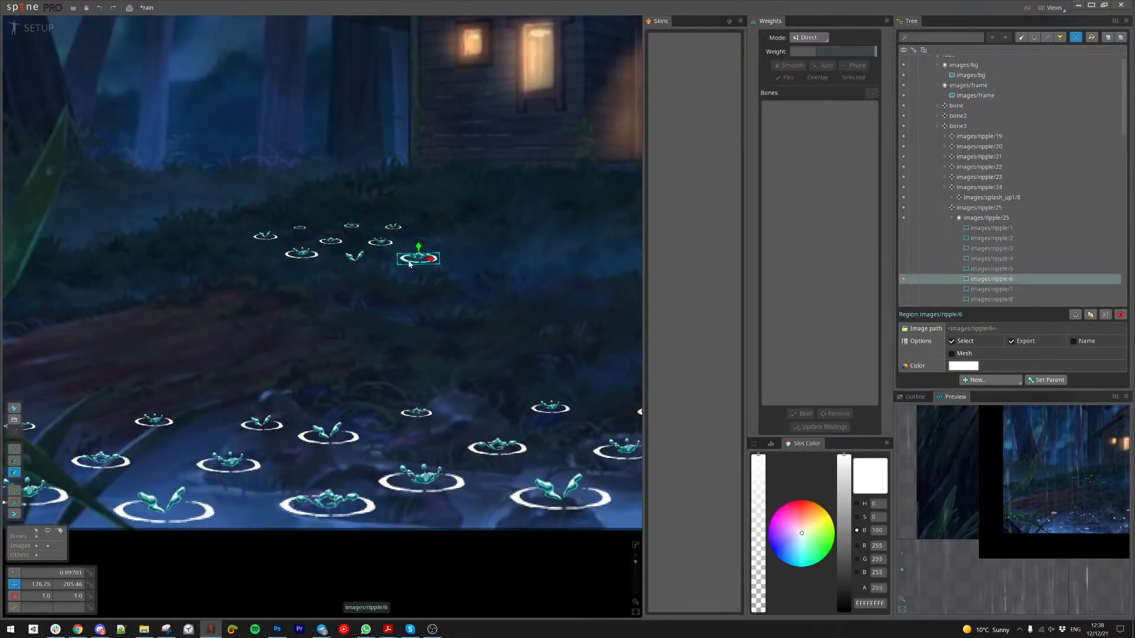
{"action": "key", "text": "Delete"}
{"action": "key", "text": "Return"}
{"action": "left_click", "coordinate": [311, 262]}
{"action": "left_click", "coordinate": [292, 258]}
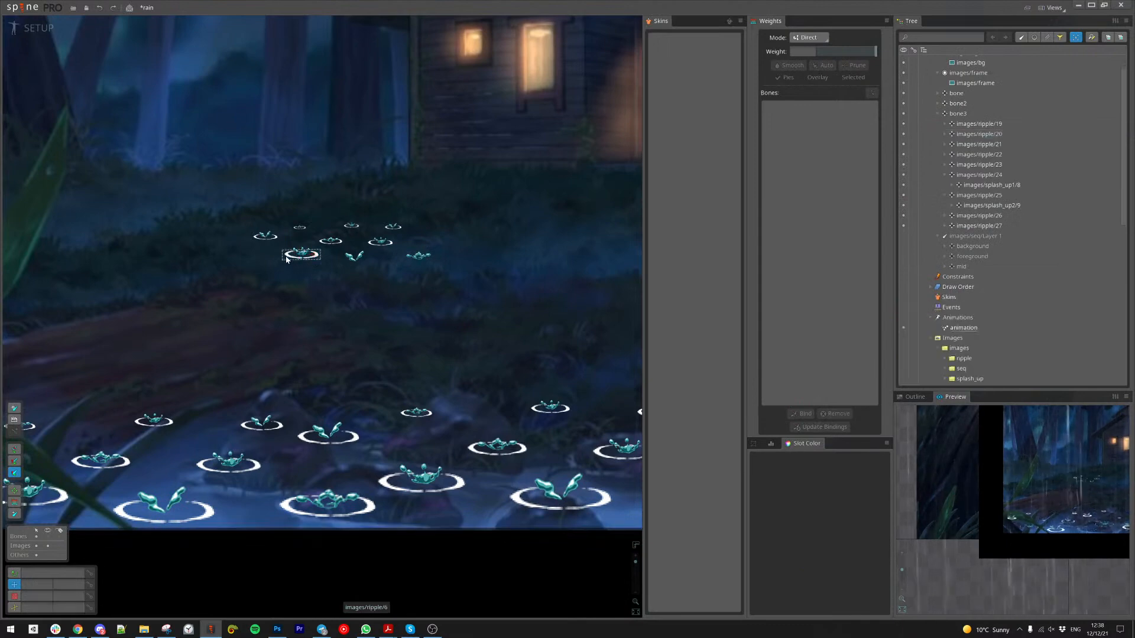
{"action": "left_click", "coordinate": [292, 258]}
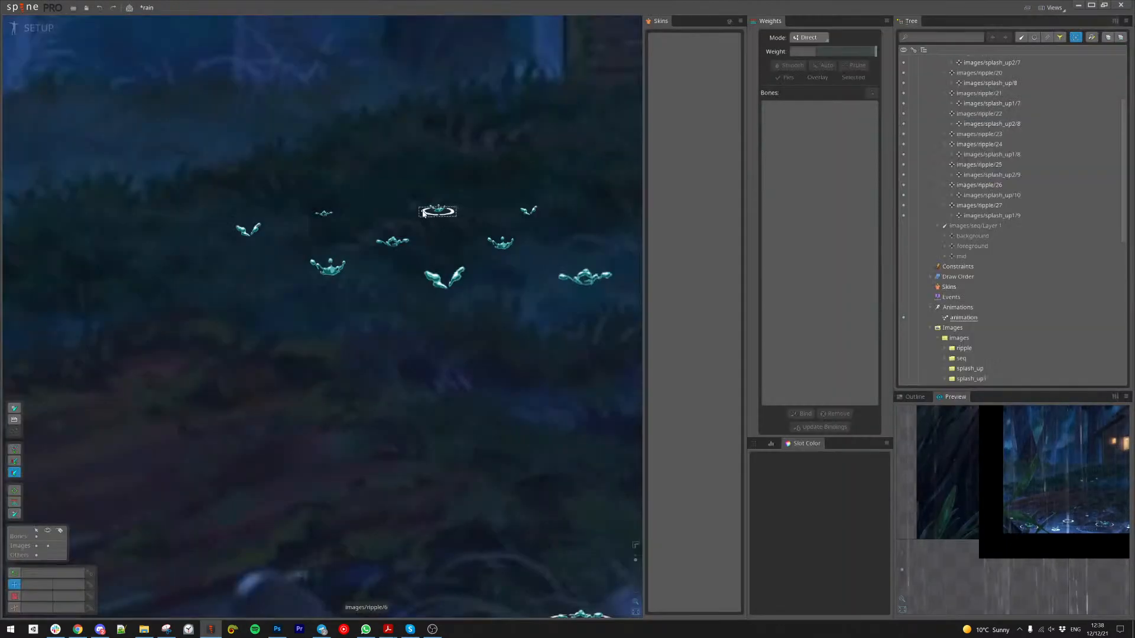
{"action": "left_click", "coordinate": [423, 214]}
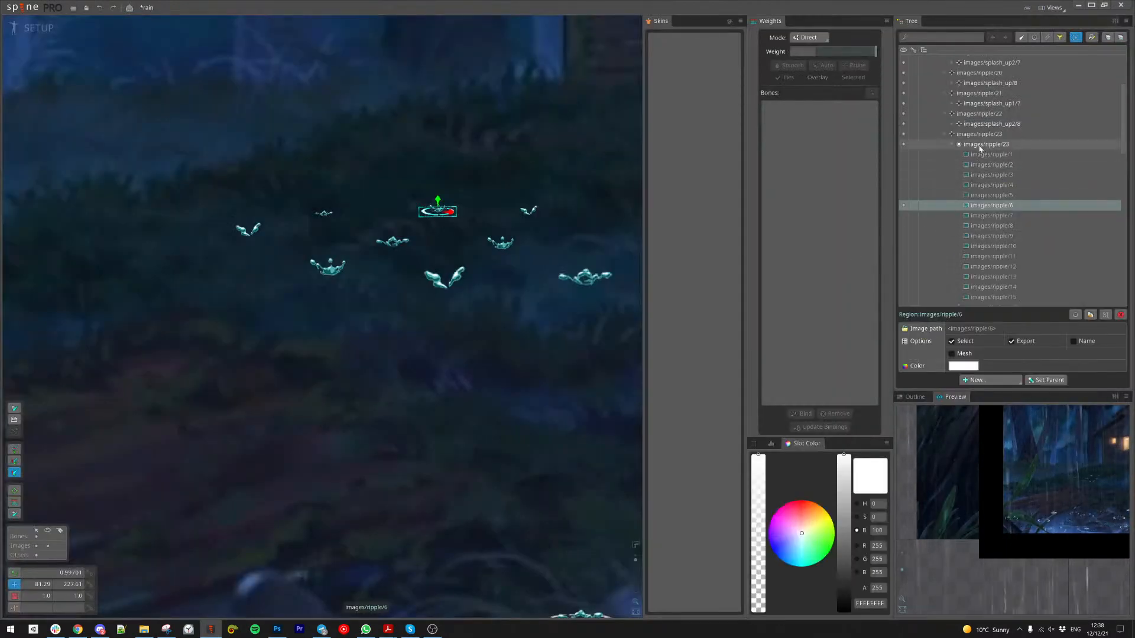
{"action": "left_click", "coordinate": [540, 347]}
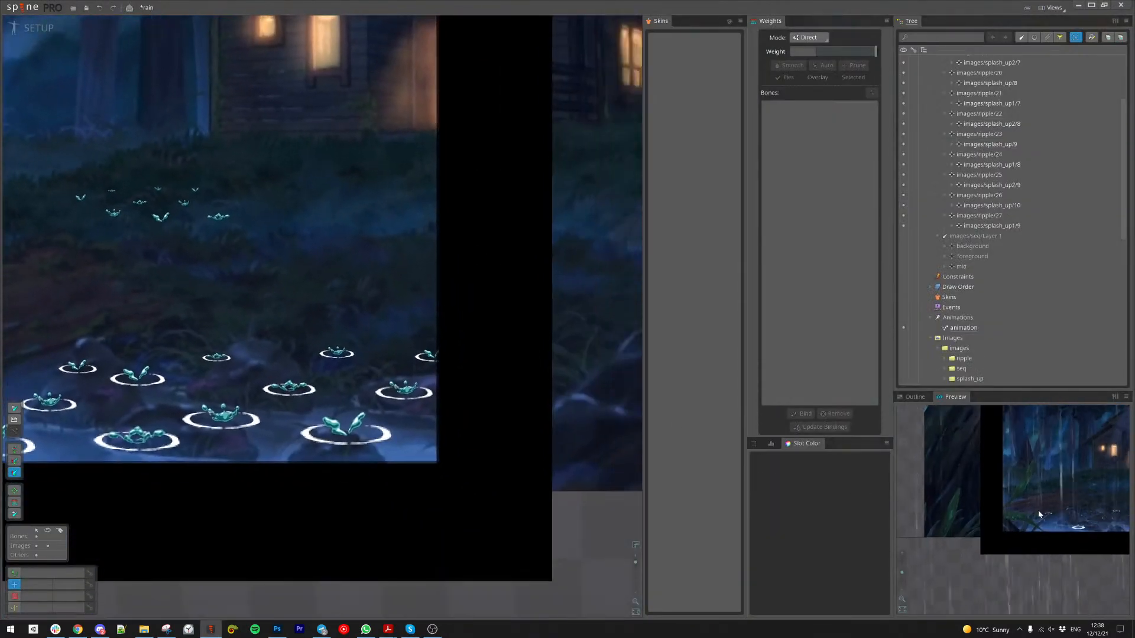
Step: Check the grass splashes in the preview, then duplicate bone3 with its keys and place the copy at about (177, 265)
{"action": "left_click_drag", "start_coordinate": [1081, 500], "coordinate": [1038, 509]}
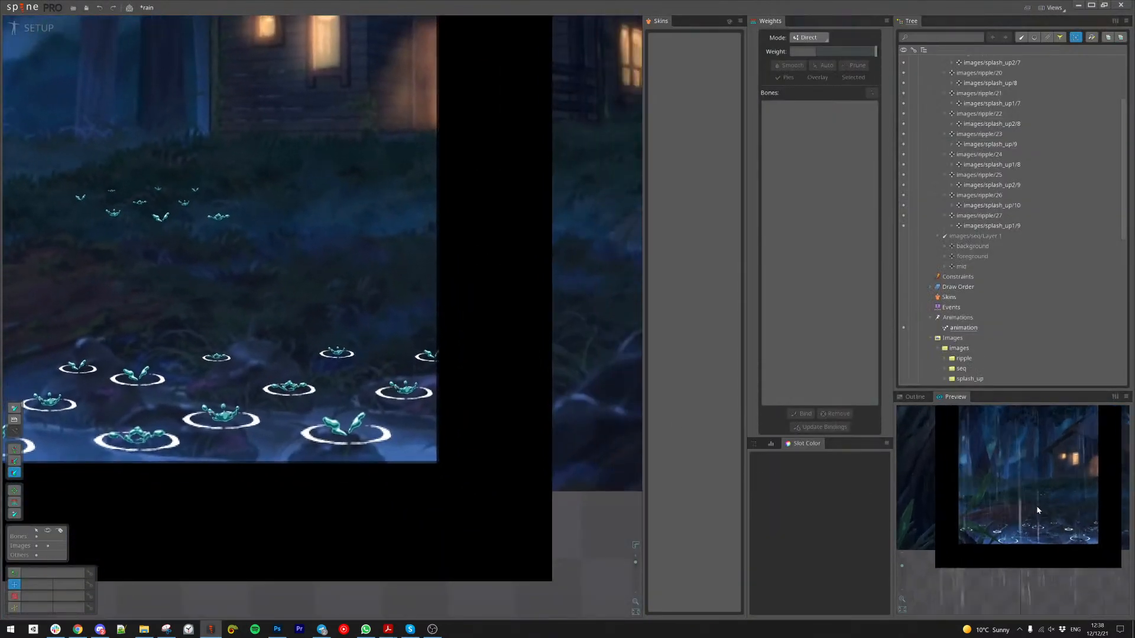
{"action": "scroll", "coordinate": [1038, 510], "scroll_direction": "up", "scroll_amount": 3}
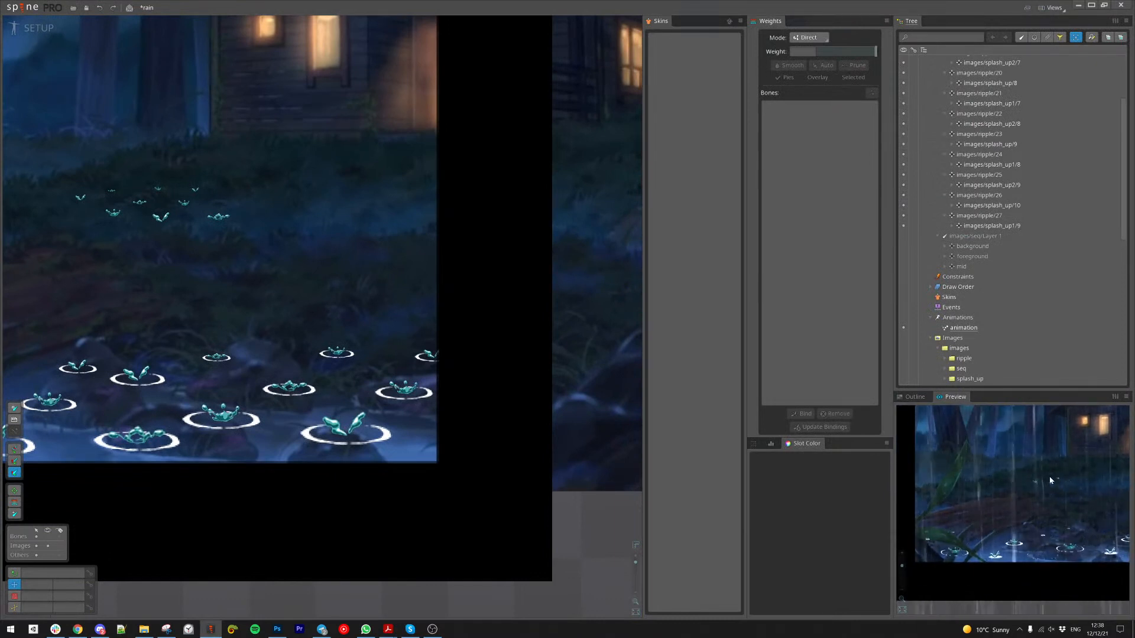
{"action": "scroll", "coordinate": [1070, 480], "scroll_direction": "up", "scroll_amount": 2}
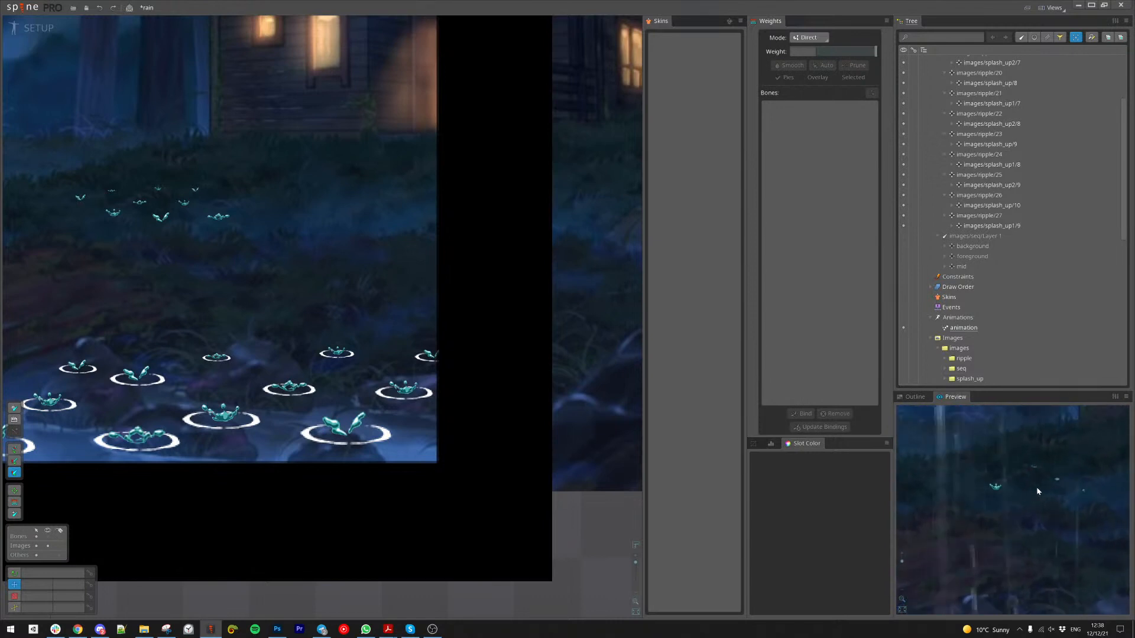
{"action": "scroll", "coordinate": [1008, 511], "scroll_direction": "down", "scroll_amount": 2}
{"action": "scroll", "coordinate": [999, 147], "scroll_direction": "up", "scroll_amount": 3}
{"action": "left_click", "coordinate": [959, 143]}
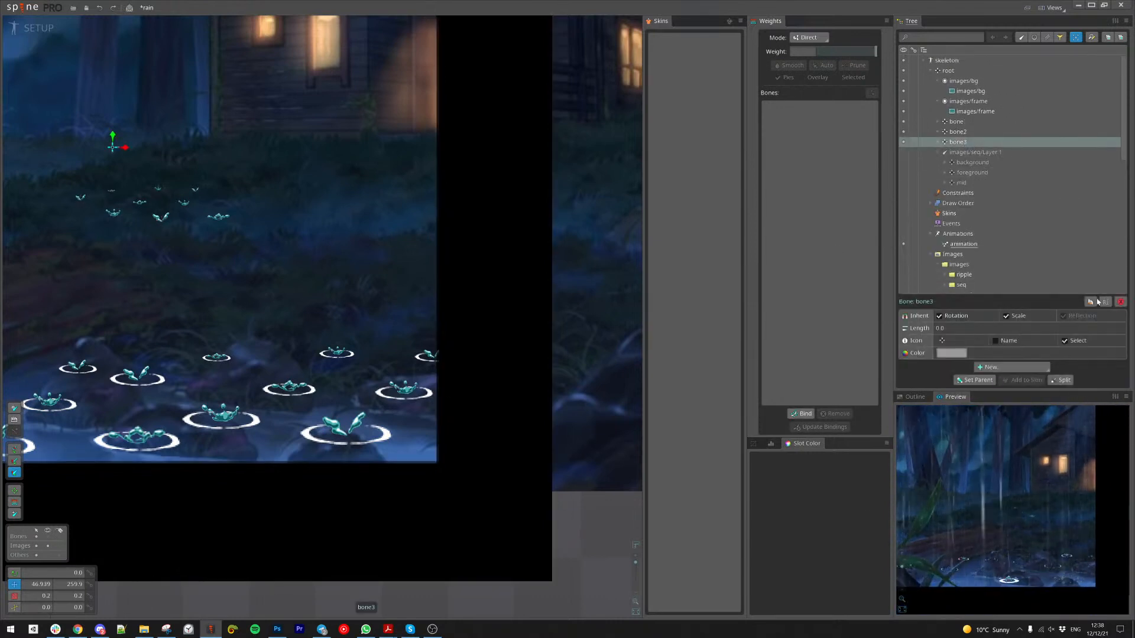
{"action": "key", "text": "ctrl+d"}
{"action": "left_click", "coordinate": [327, 313]}
{"action": "scroll", "coordinate": [357, 353], "scroll_direction": "down", "scroll_amount": 3}
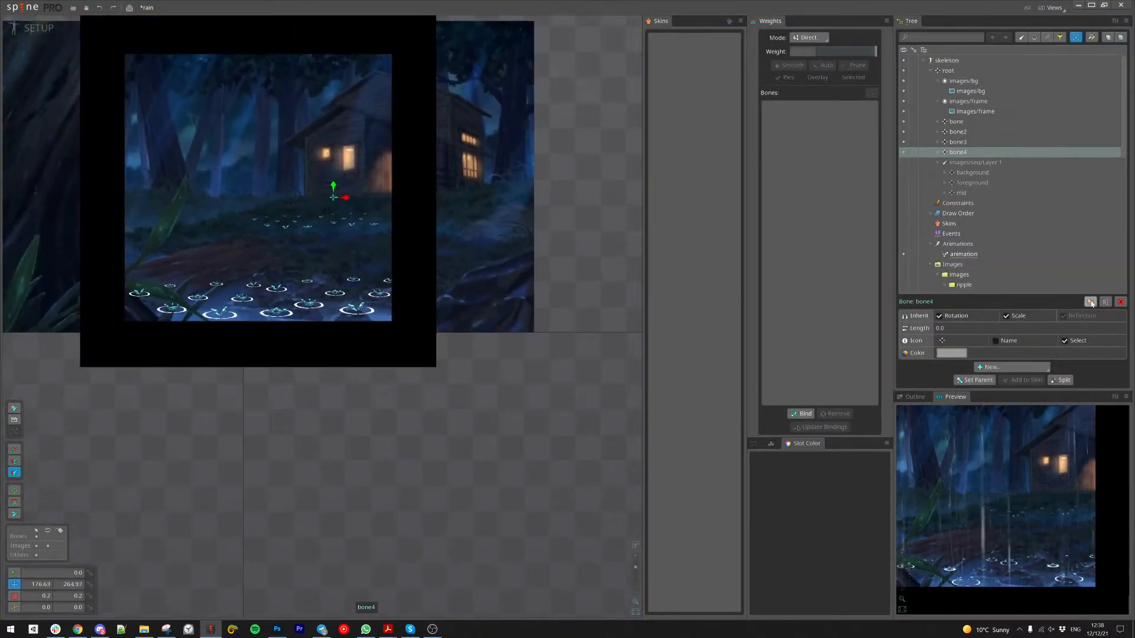
Step: Duplicate bone4 with its keys, scale the copy to about 0.12 and place it farther back at about (-78, 281)
{"action": "key", "text": "ctrl+d"}
{"action": "left_click", "coordinate": [333, 316]}
{"action": "left_click_drag", "start_coordinate": [541, 395], "coordinate": [430, 399]}
{"action": "key", "text": "x"}
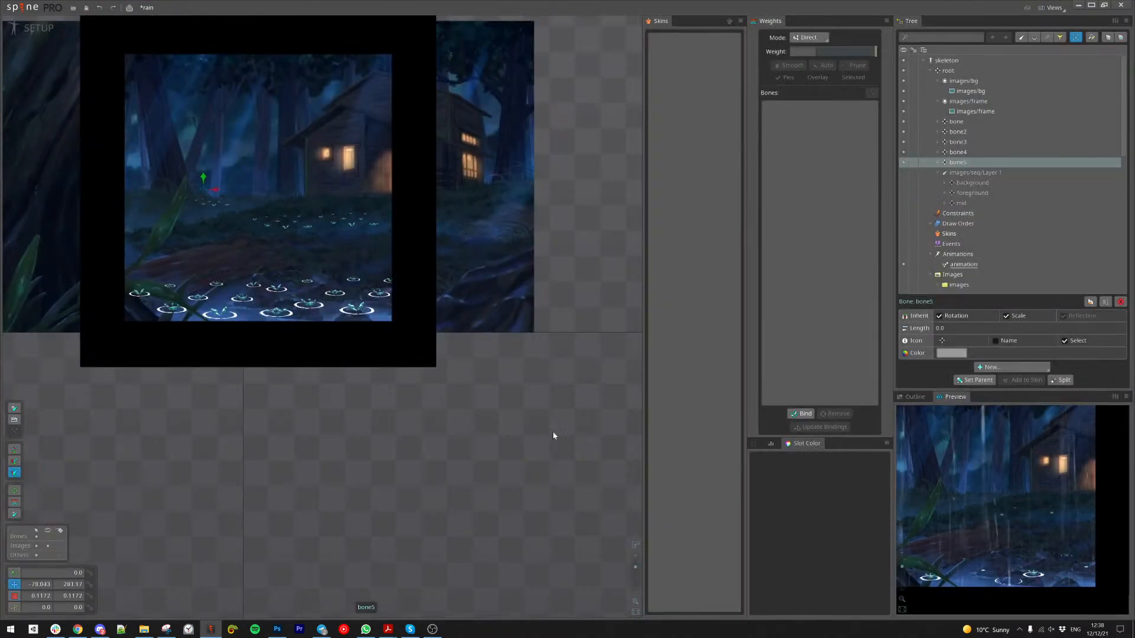
Step: Duplicate bone5 with its keys, scale the copy to about 0.16 and place it on the dirt mound at about (-147, 185)
{"action": "scroll", "coordinate": [1029, 535], "scroll_direction": "up", "scroll_amount": 2}
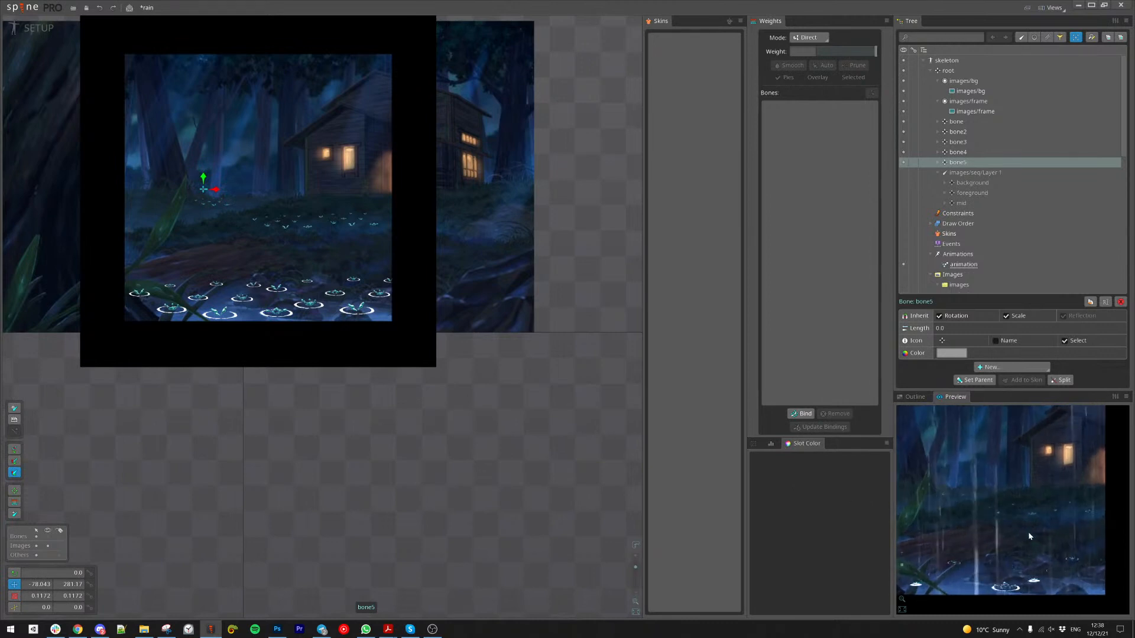
{"action": "scroll", "coordinate": [1029, 536], "scroll_direction": "down", "scroll_amount": 2}
{"action": "left_click_drag", "start_coordinate": [350, 447], "coordinate": [444, 445]}
{"action": "scroll", "coordinate": [396, 337], "scroll_direction": "up", "scroll_amount": 2}
{"action": "left_click", "coordinate": [1090, 302]}
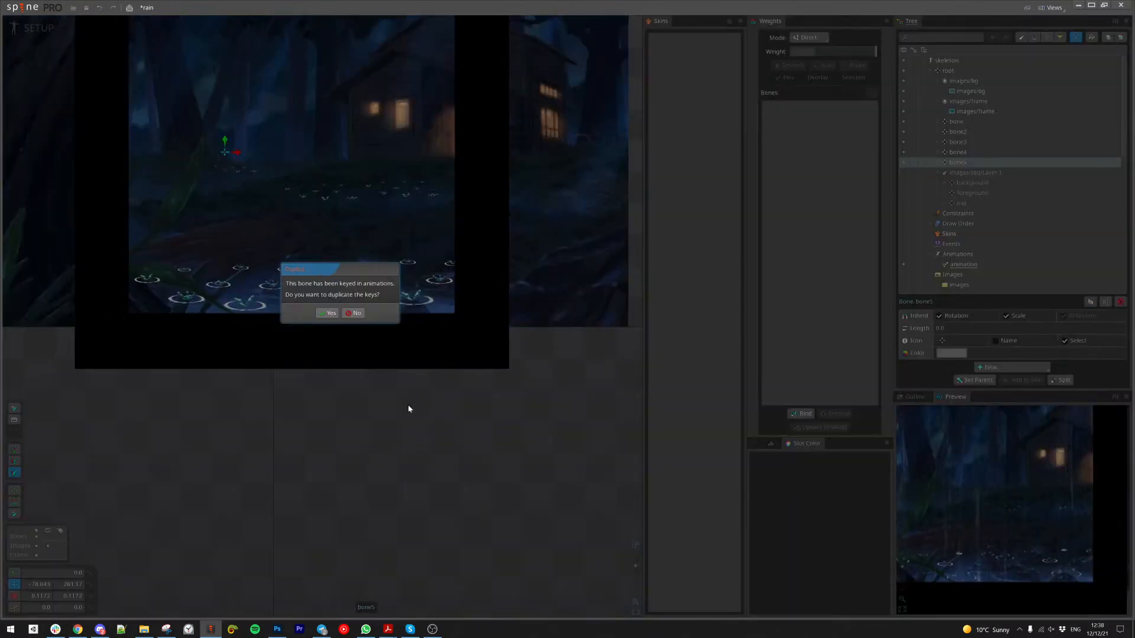
{"action": "left_click", "coordinate": [331, 316]}
{"action": "scroll", "coordinate": [256, 444], "scroll_direction": "up", "scroll_amount": 2}
{"action": "left_click_drag", "start_coordinate": [256, 443], "coordinate": [450, 447]}
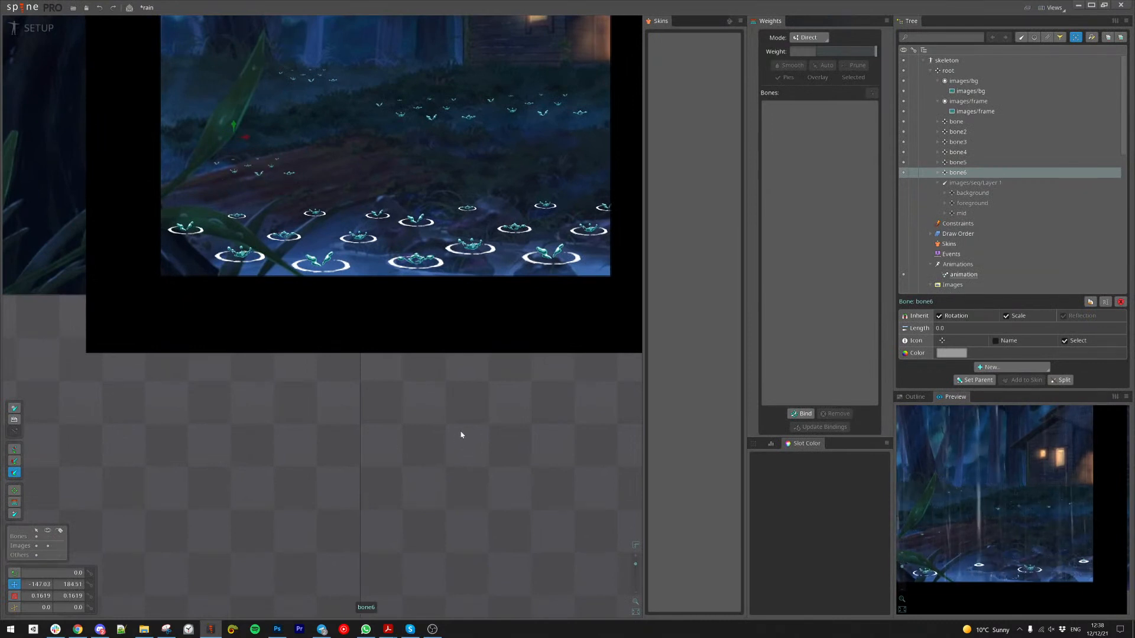
{"action": "scroll", "coordinate": [254, 178], "scroll_direction": "up", "scroll_amount": 1}
{"action": "scroll", "coordinate": [254, 177], "scroll_direction": "up", "scroll_amount": 1}
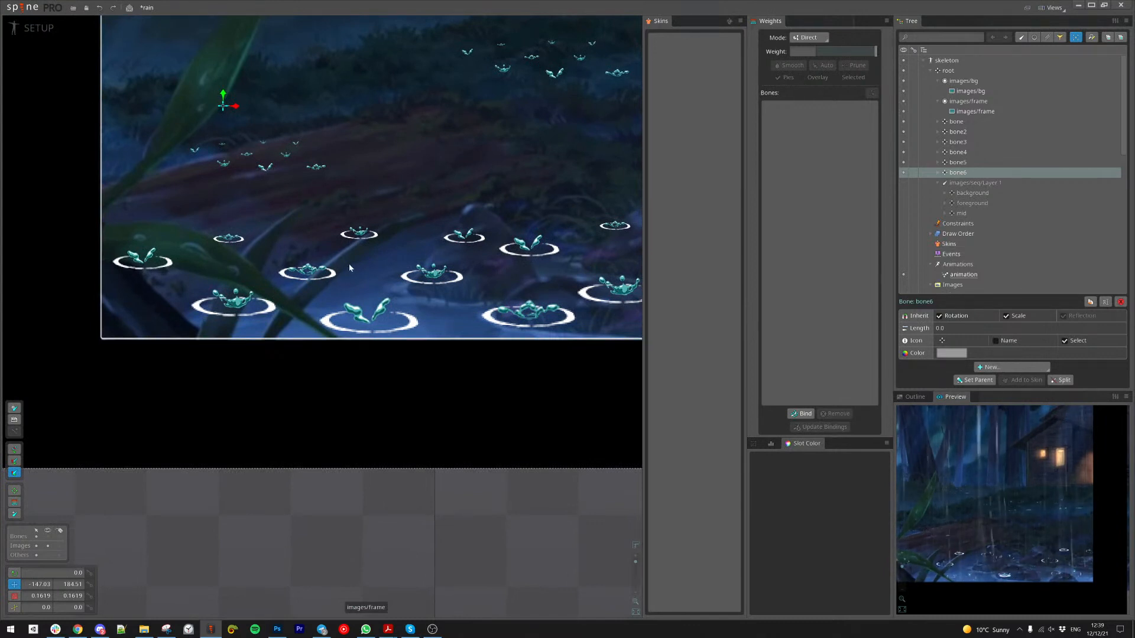
{"action": "scroll", "coordinate": [438, 355], "scroll_direction": "down", "scroll_amount": 3}
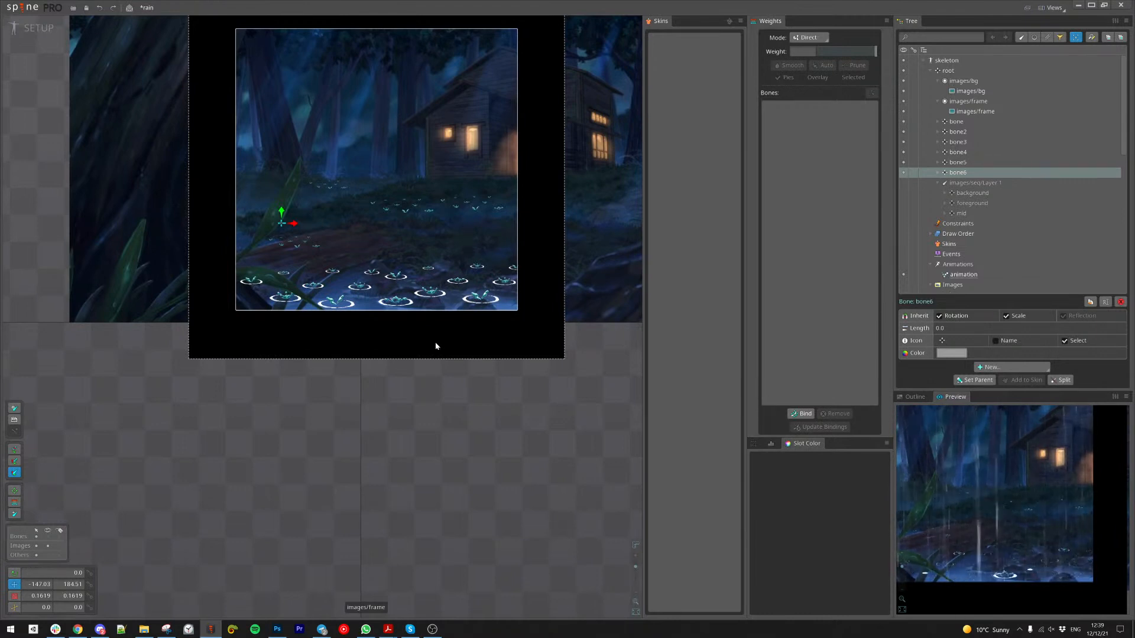
{"action": "scroll", "coordinate": [391, 468], "scroll_direction": "down", "scroll_amount": 2}
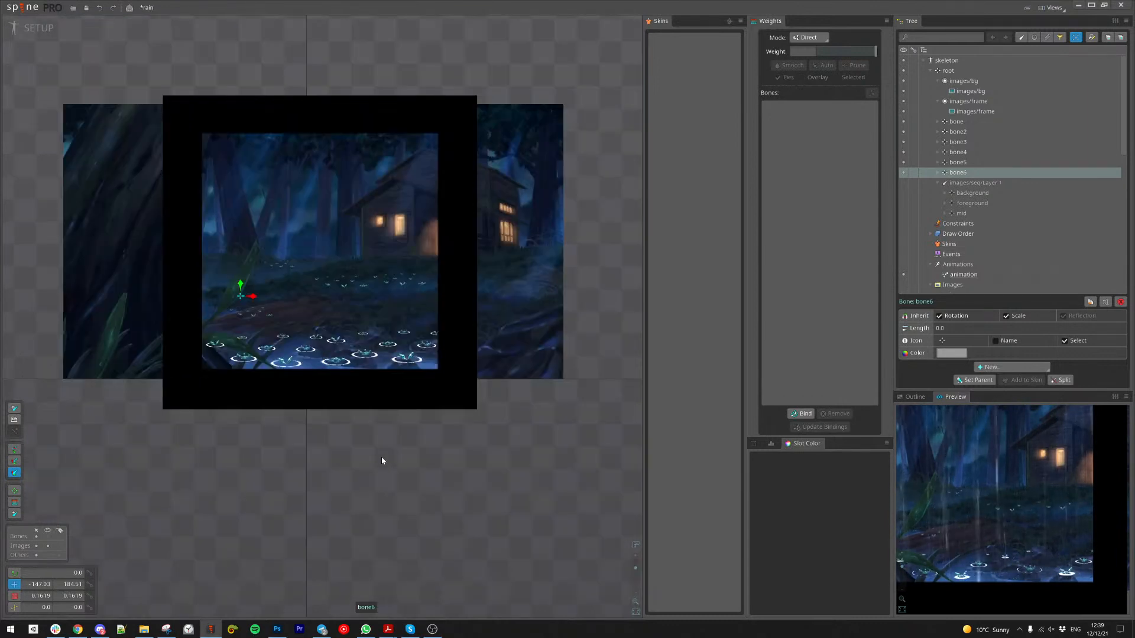
{"action": "scroll", "coordinate": [379, 451], "scroll_direction": "down", "scroll_amount": 2}
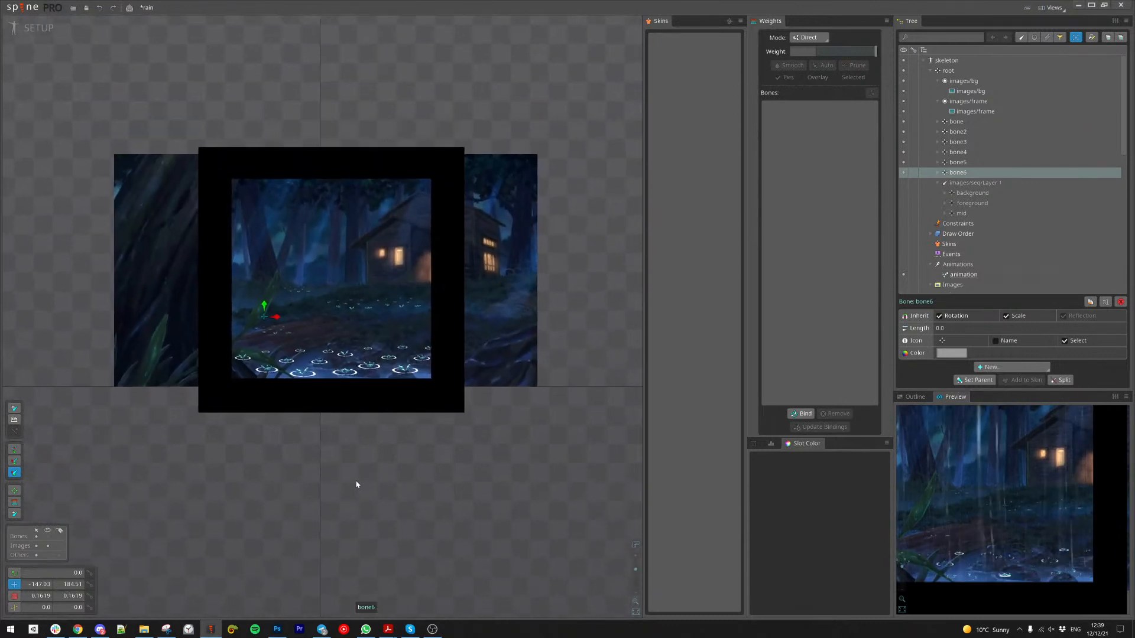
Step: Switch to File Explorer to find the shield project, open it in Spine and view its hexagon dome effect up close
{"action": "mouse_move", "coordinate": [148, 633]}
{"action": "left_click", "coordinate": [155, 602]}
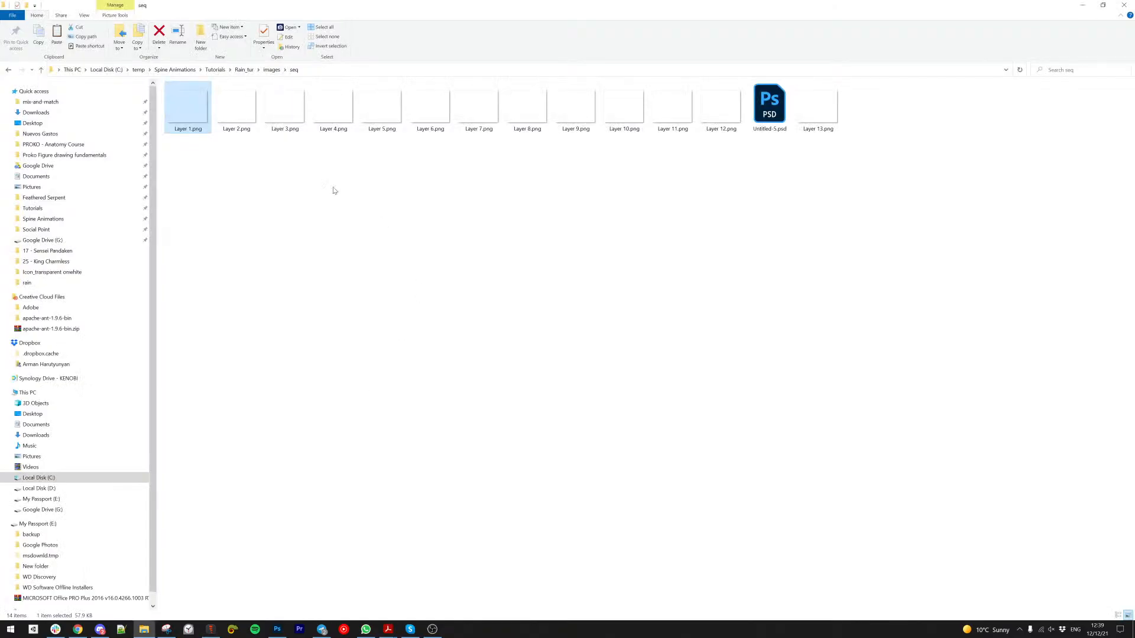
{"action": "left_click", "coordinate": [277, 70]}
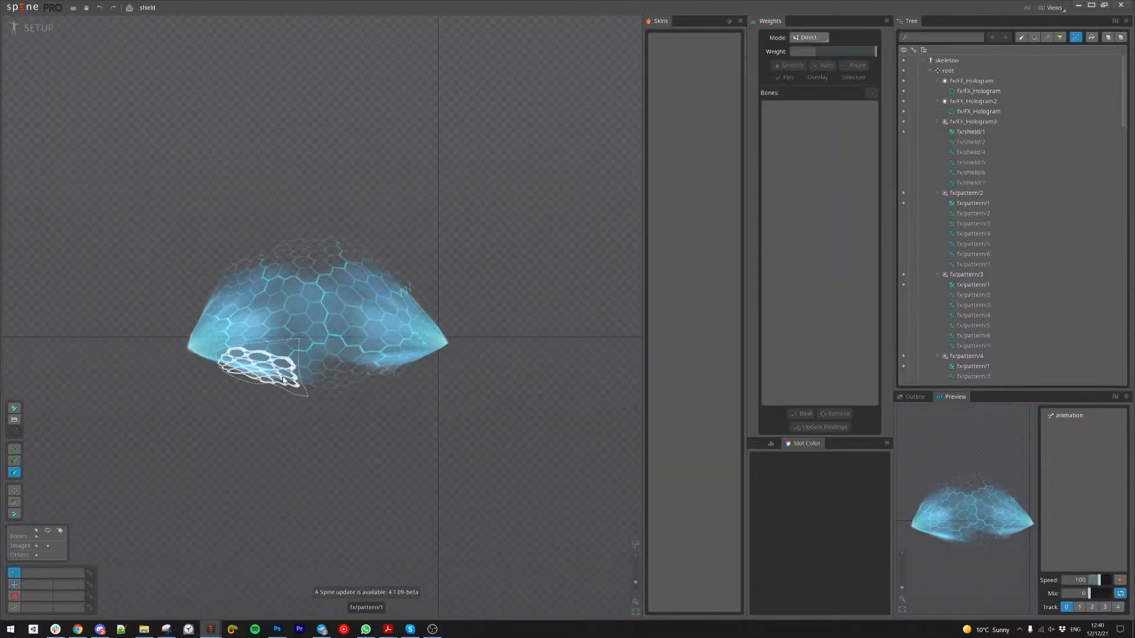
{"action": "scroll", "coordinate": [285, 377], "scroll_direction": "up", "scroll_amount": 2}
{"action": "left_click_drag", "start_coordinate": [516, 254], "coordinate": [565, 234]}
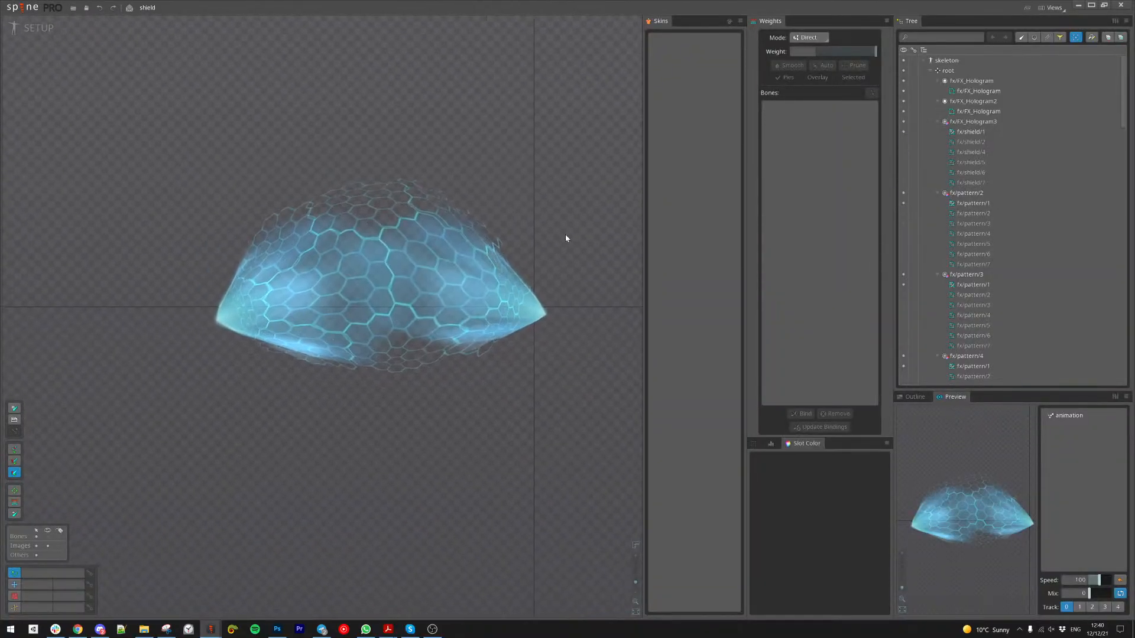
Step: Switch the shield project to Animate mode and play the hexagon dome animation to examine the whole effect
{"action": "scroll", "coordinate": [301, 323], "scroll_direction": "up", "scroll_amount": 3}
{"action": "left_click_drag", "start_coordinate": [300, 324], "coordinate": [212, 381]}
{"action": "scroll", "coordinate": [214, 383], "scroll_direction": "down", "scroll_amount": 3}
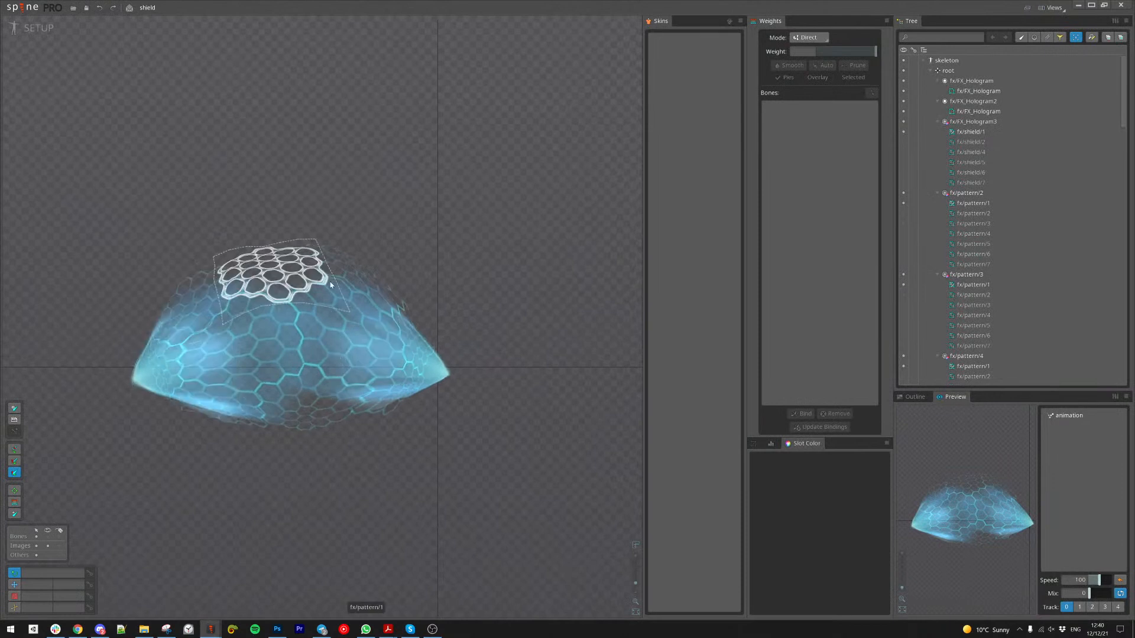
{"action": "left_click", "coordinate": [34, 32]}
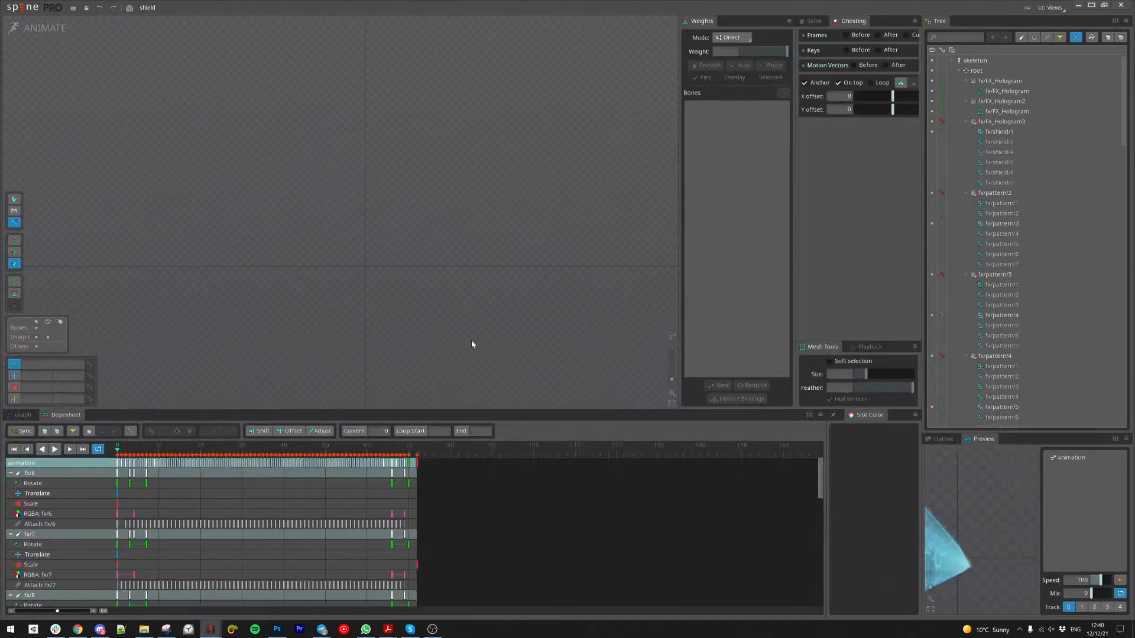
{"action": "key", "text": "space"}
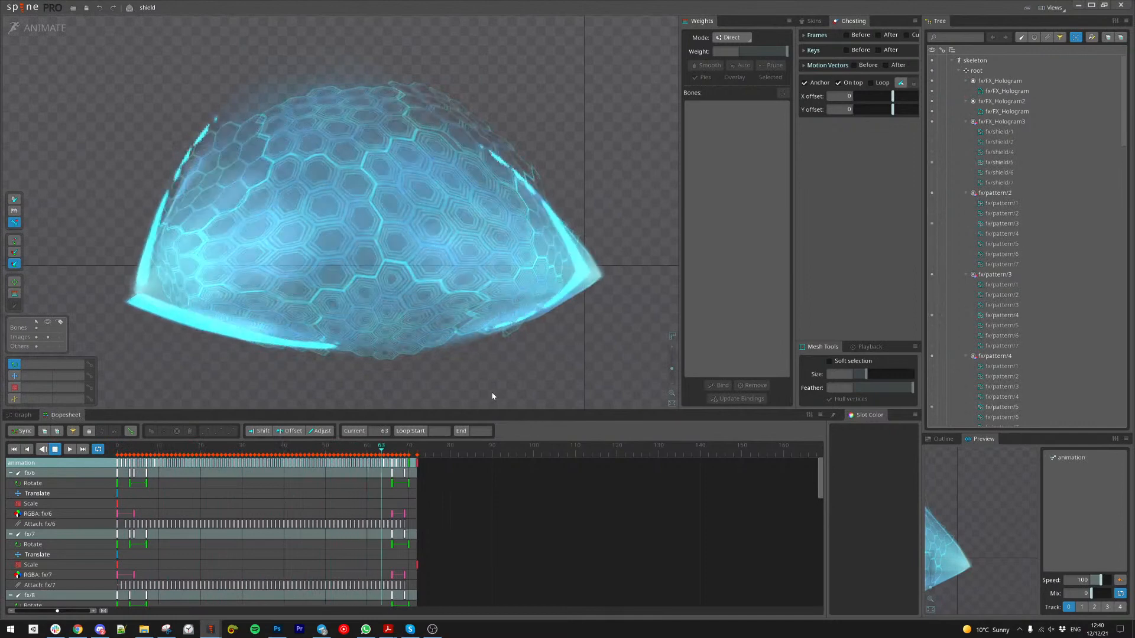
{"action": "scroll", "coordinate": [531, 337], "scroll_direction": "down", "scroll_amount": 3}
{"action": "scroll", "coordinate": [531, 335], "scroll_direction": "down", "scroll_amount": 1}
{"action": "left_click_drag", "start_coordinate": [531, 335], "coordinate": [539, 371]}
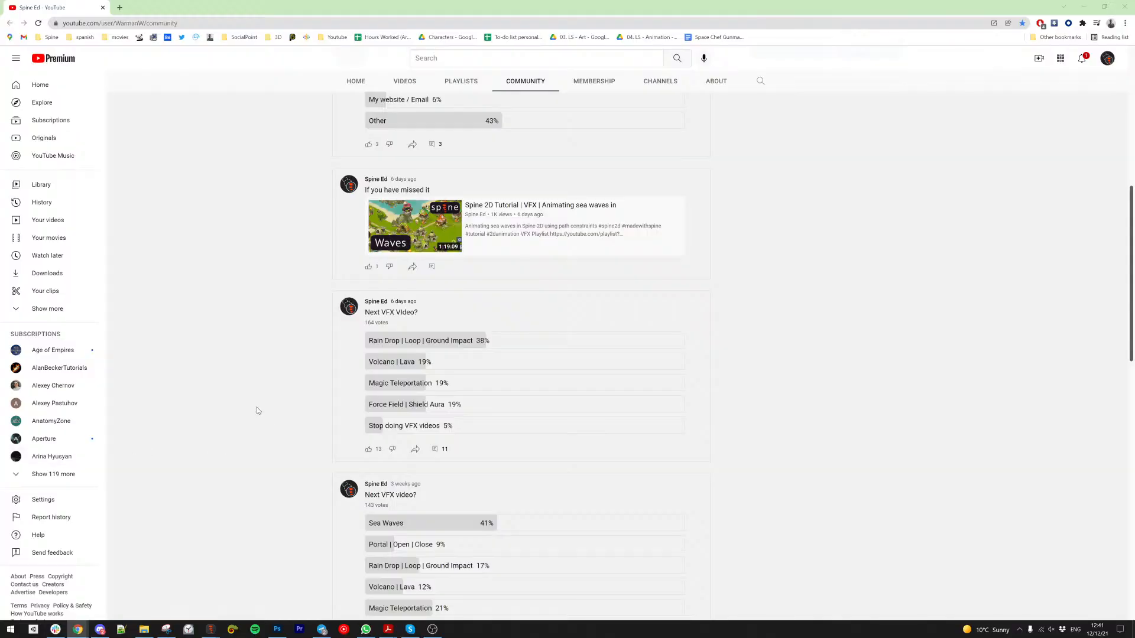
Step: Return to the header of the Spine Ed YouTube channel in Chrome and open its Instagram link
{"action": "scroll", "coordinate": [319, 198], "scroll_direction": "up", "scroll_amount": 8}
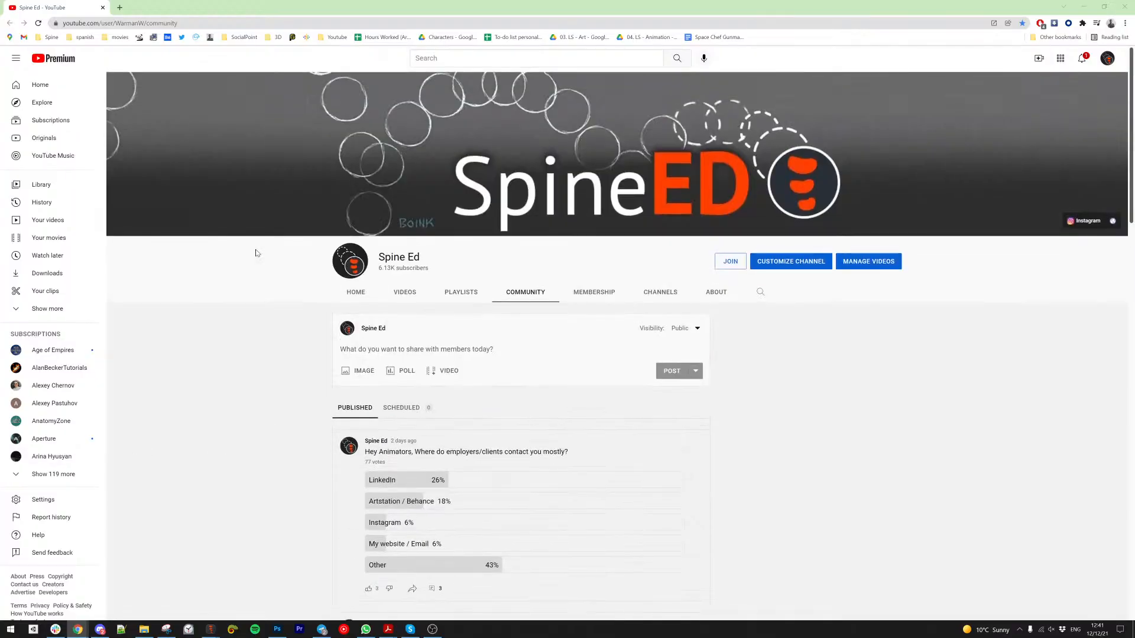
{"action": "left_click", "coordinate": [1082, 222]}
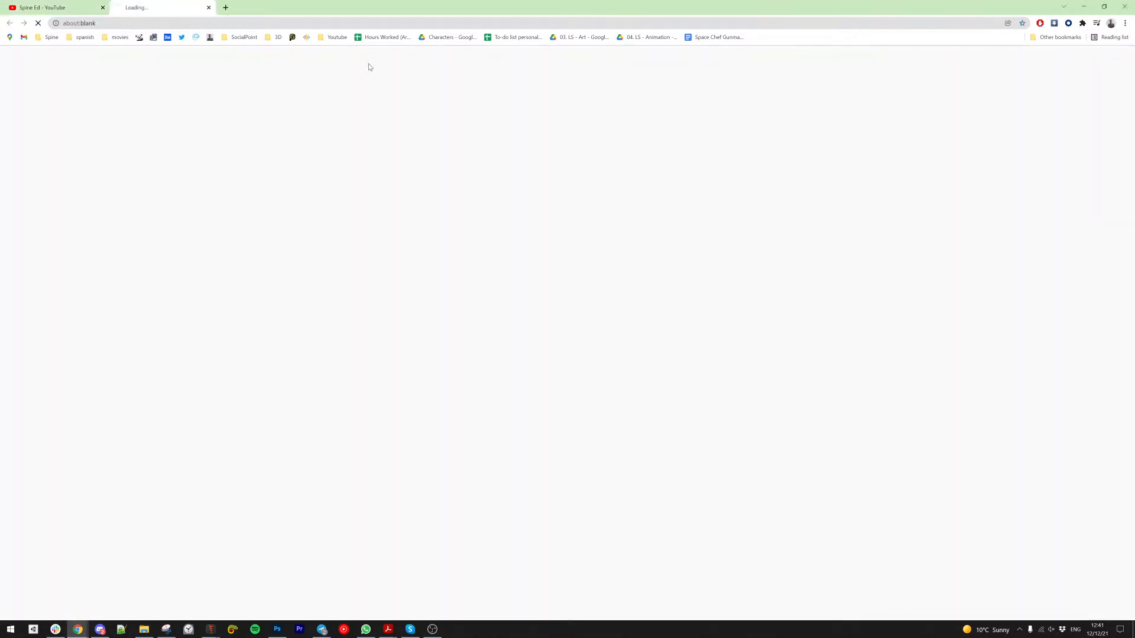